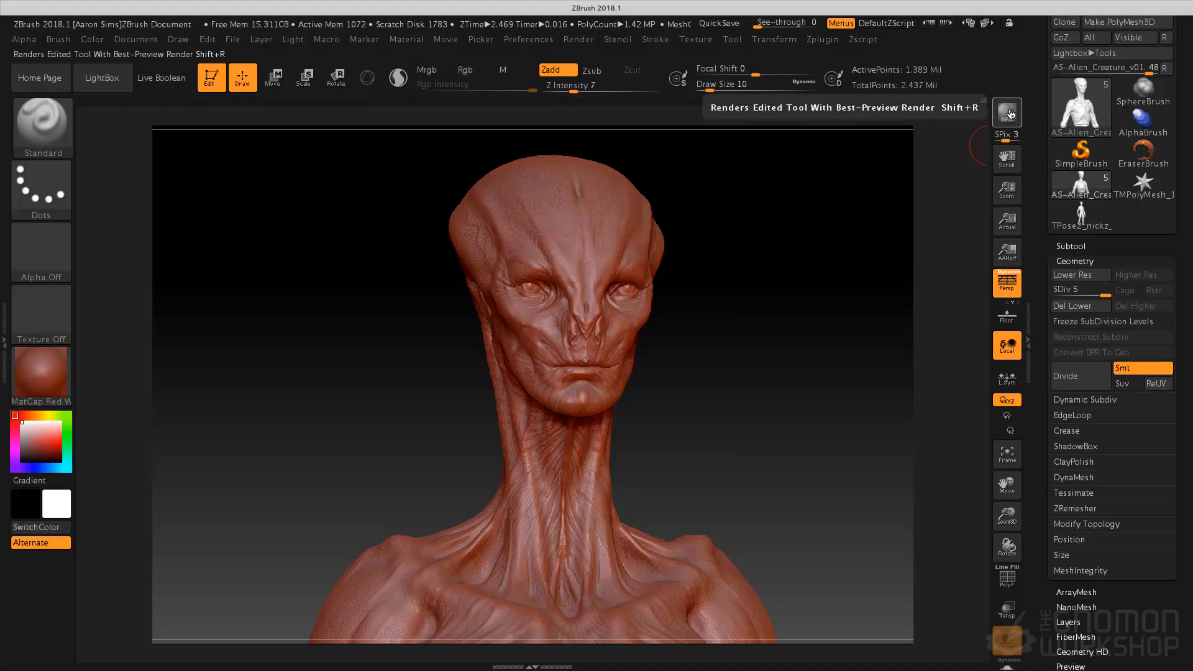
Step: Send the alien sculpt to KeyShot with a BPR render, close the welcome window and enlarge the KeyShot window
{"action": "left_click", "coordinate": [1010, 113]}
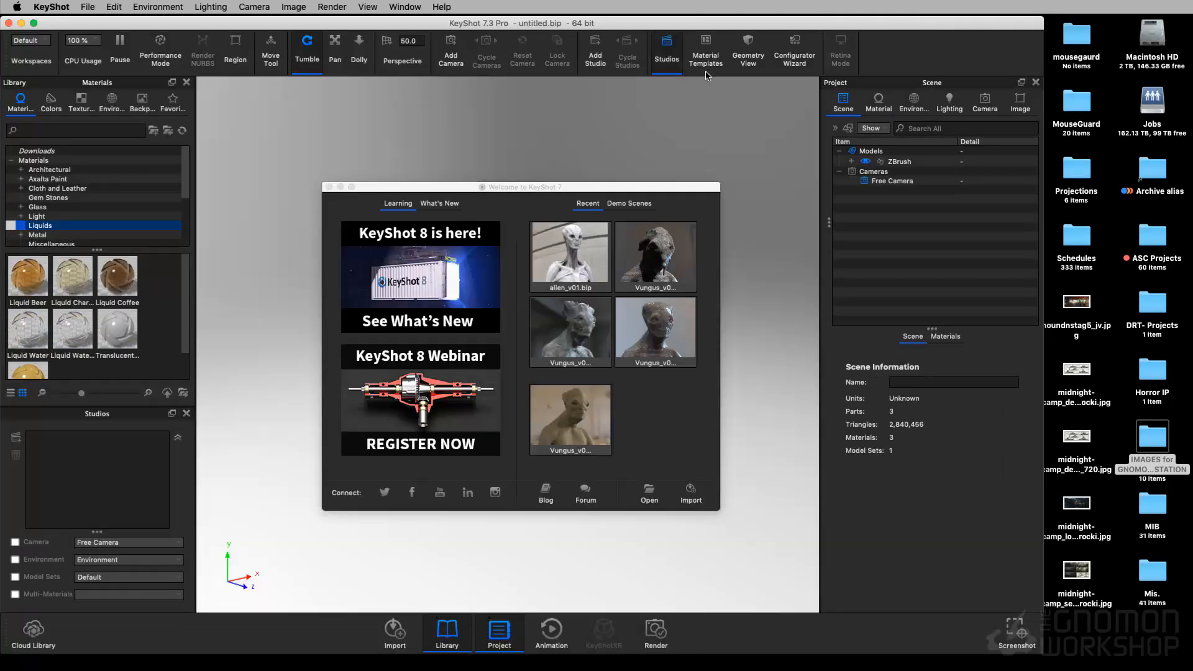
{"action": "left_click", "coordinate": [329, 187]}
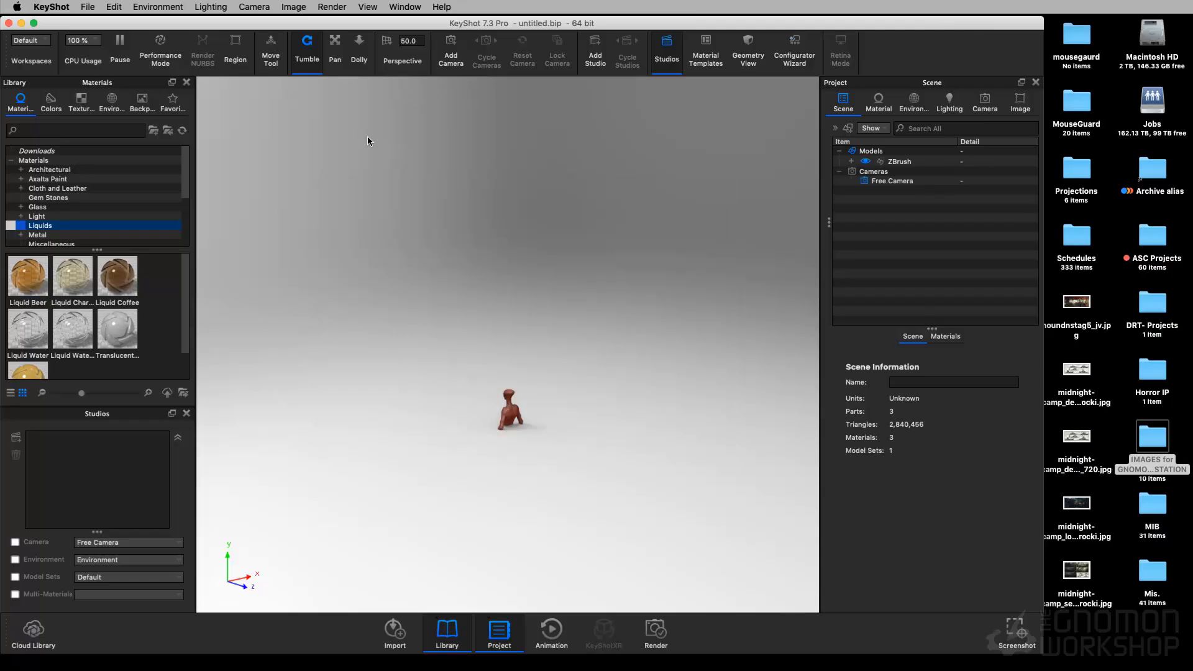
{"action": "left_click", "coordinate": [32, 22]}
Step: Frame the alien's head and shoulders large in the view, turned to a slight three-quarter angle
{"action": "left_click_drag", "start_coordinate": [533, 261], "coordinate": [678, 263]}
{"action": "scroll", "coordinate": [678, 258], "scroll_direction": "up", "scroll_amount": 5}
{"action": "middle_click_drag", "start_coordinate": [667, 276], "coordinate": [710, 158]}
{"action": "scroll", "coordinate": [710, 159], "scroll_direction": "down", "scroll_amount": 1}
{"action": "middle_click_drag", "start_coordinate": [707, 327], "coordinate": [734, 192]}
{"action": "scroll", "coordinate": [731, 211], "scroll_direction": "up", "scroll_amount": 6}
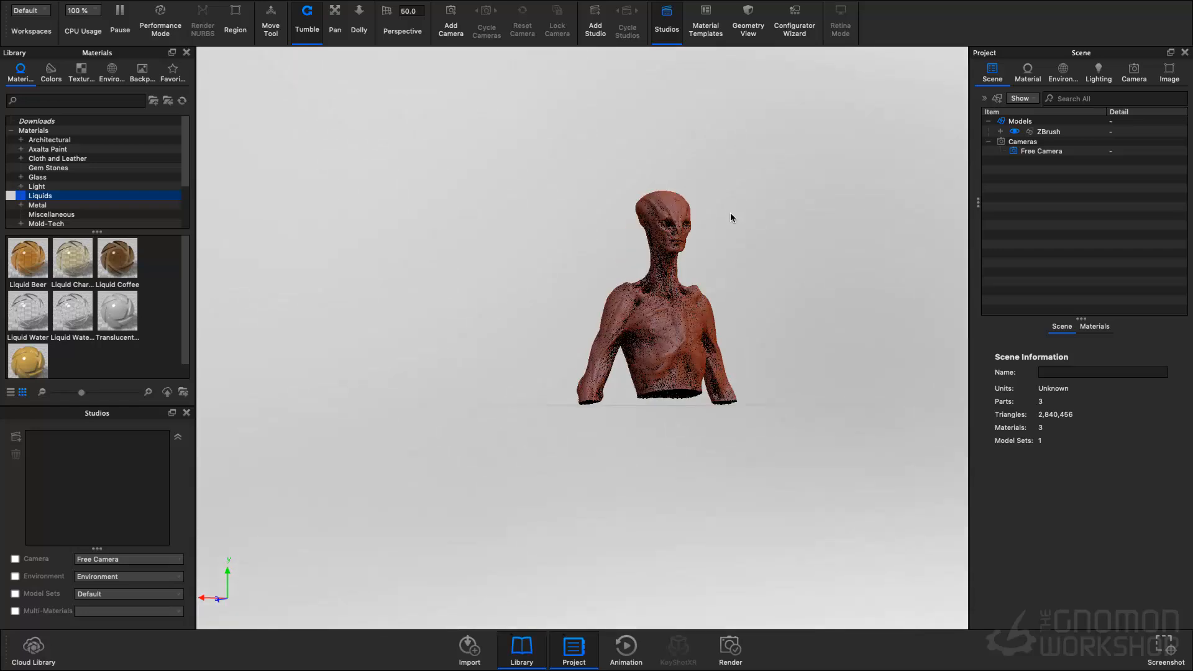
{"action": "middle_click_drag", "start_coordinate": [652, 240], "coordinate": [512, 366]}
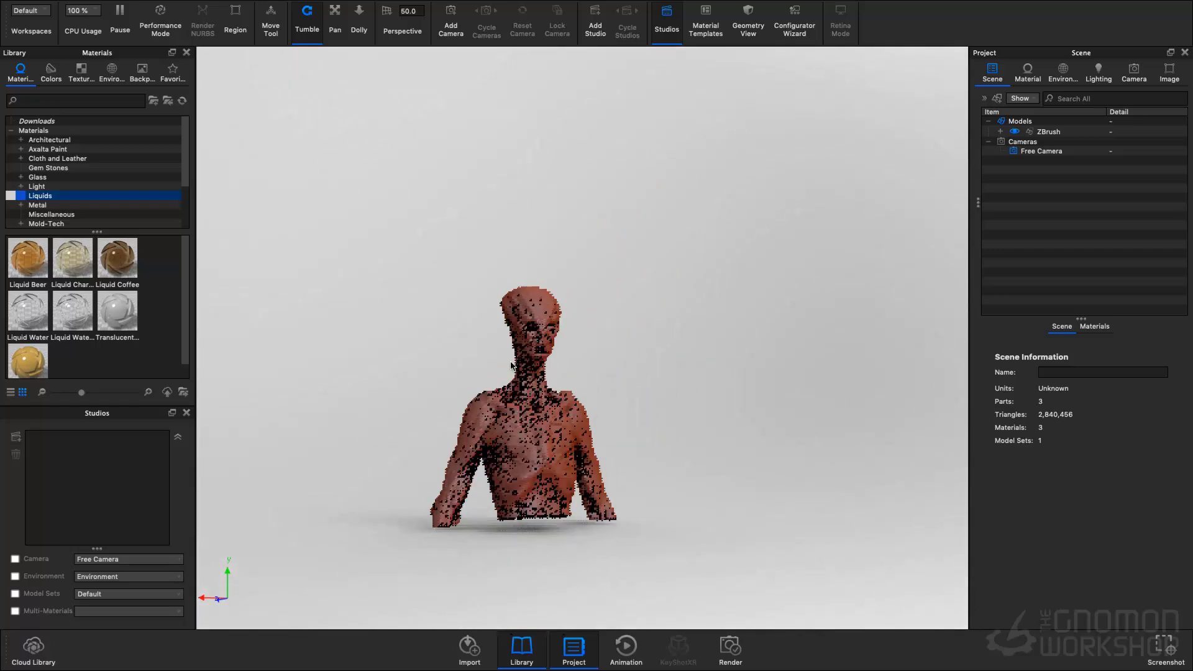
{"action": "scroll", "coordinate": [645, 309], "scroll_direction": "up", "scroll_amount": 8}
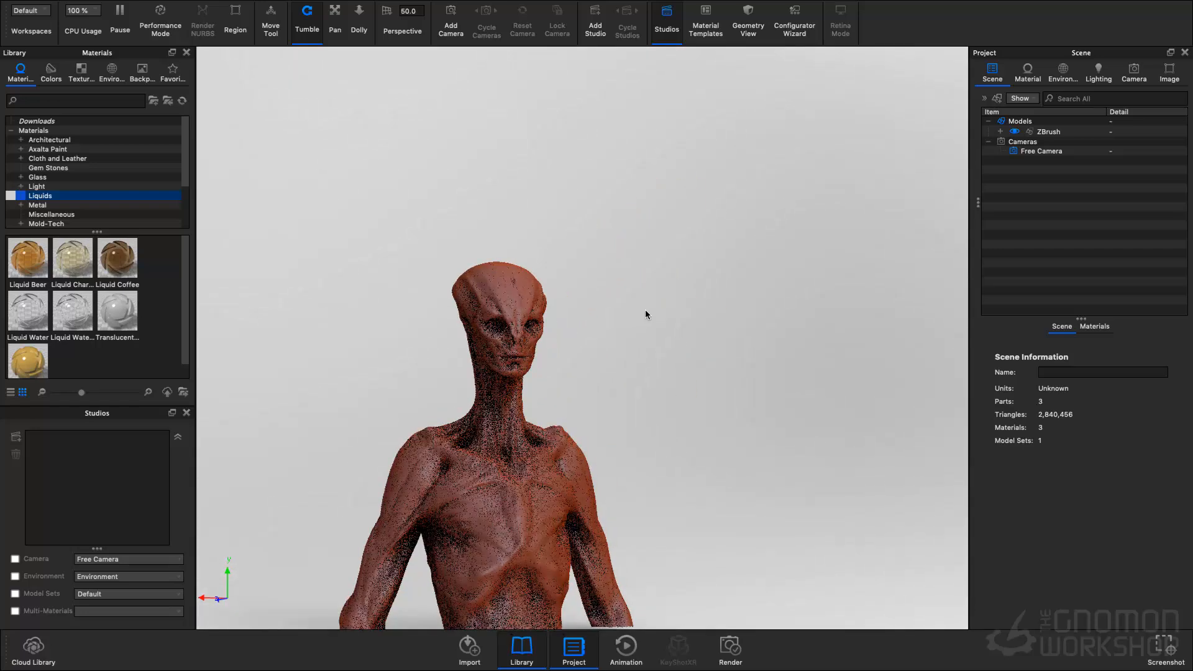
{"action": "middle_click_drag", "start_coordinate": [647, 309], "coordinate": [826, 216]}
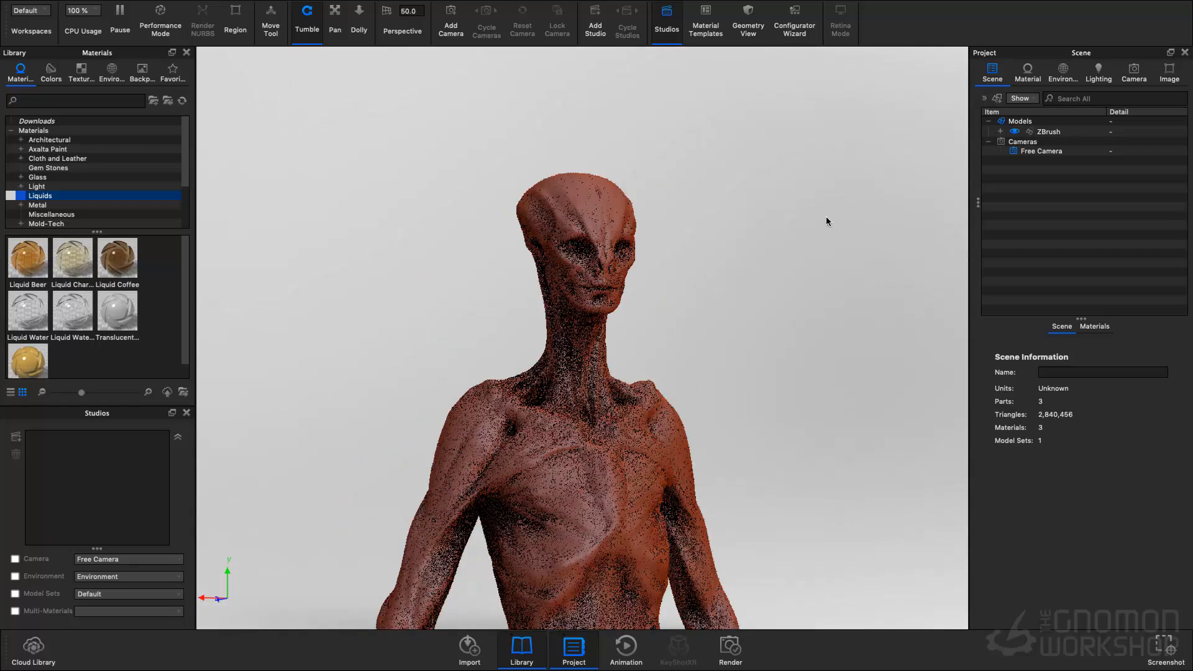
{"action": "scroll", "coordinate": [818, 225], "scroll_direction": "up", "scroll_amount": 5}
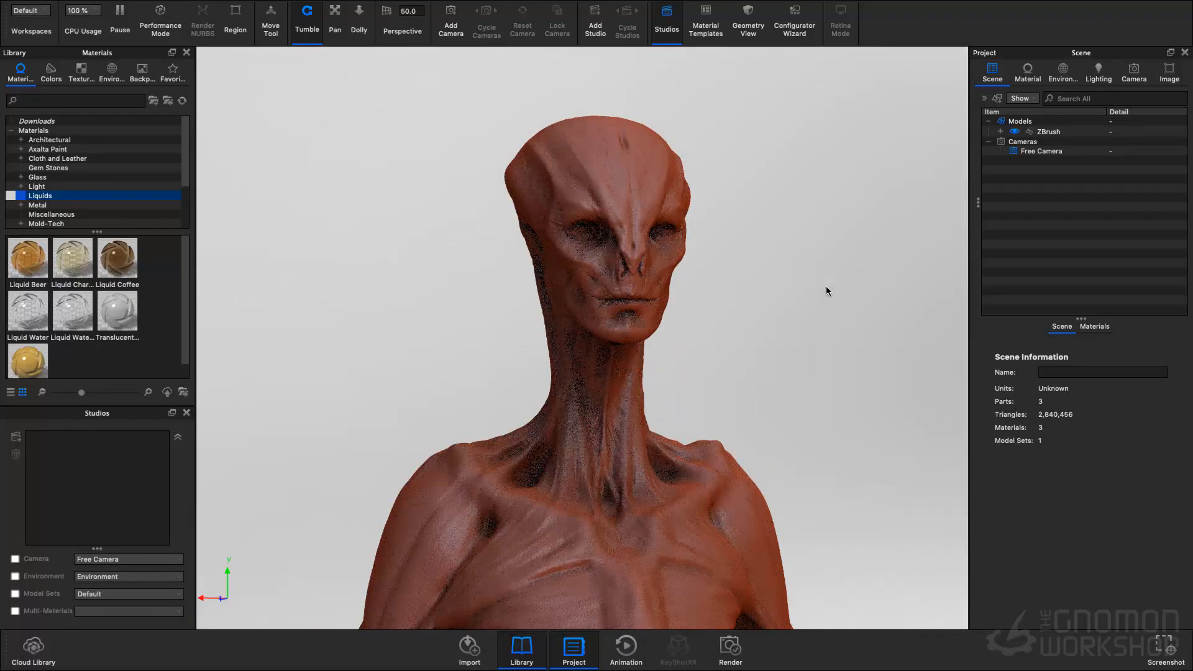
{"action": "scroll", "coordinate": [786, 285], "scroll_direction": "up", "scroll_amount": 1}
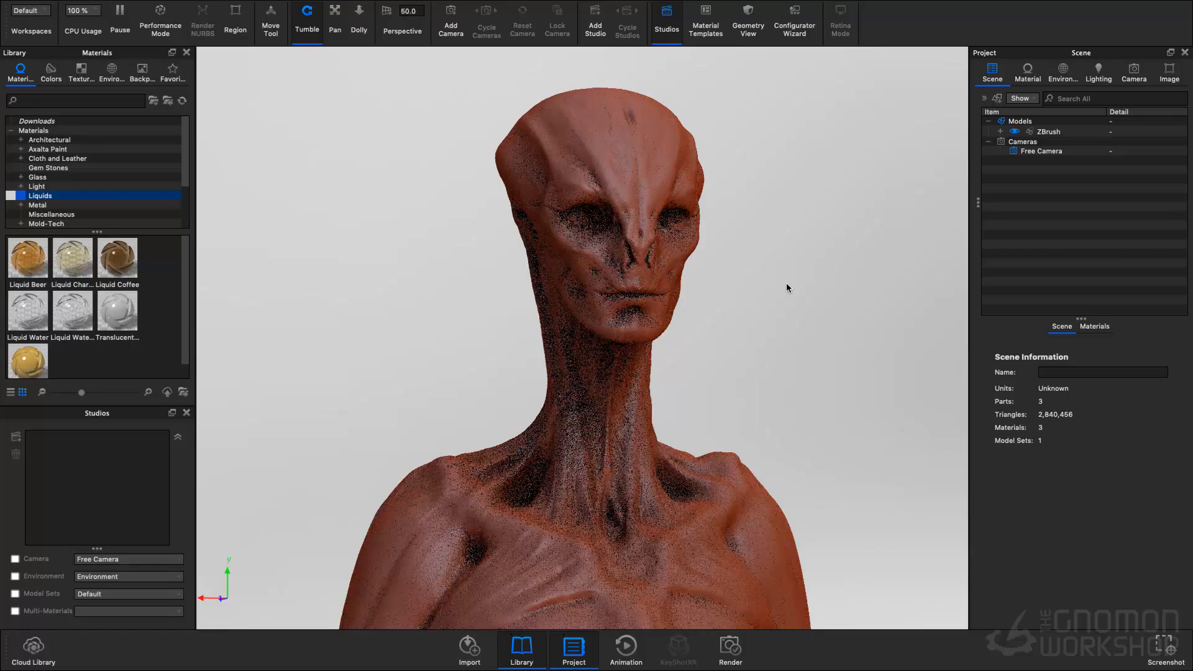
{"action": "scroll", "coordinate": [772, 289], "scroll_direction": "up", "scroll_amount": 2}
{"action": "scroll", "coordinate": [766, 287], "scroll_direction": "down", "scroll_amount": 1}
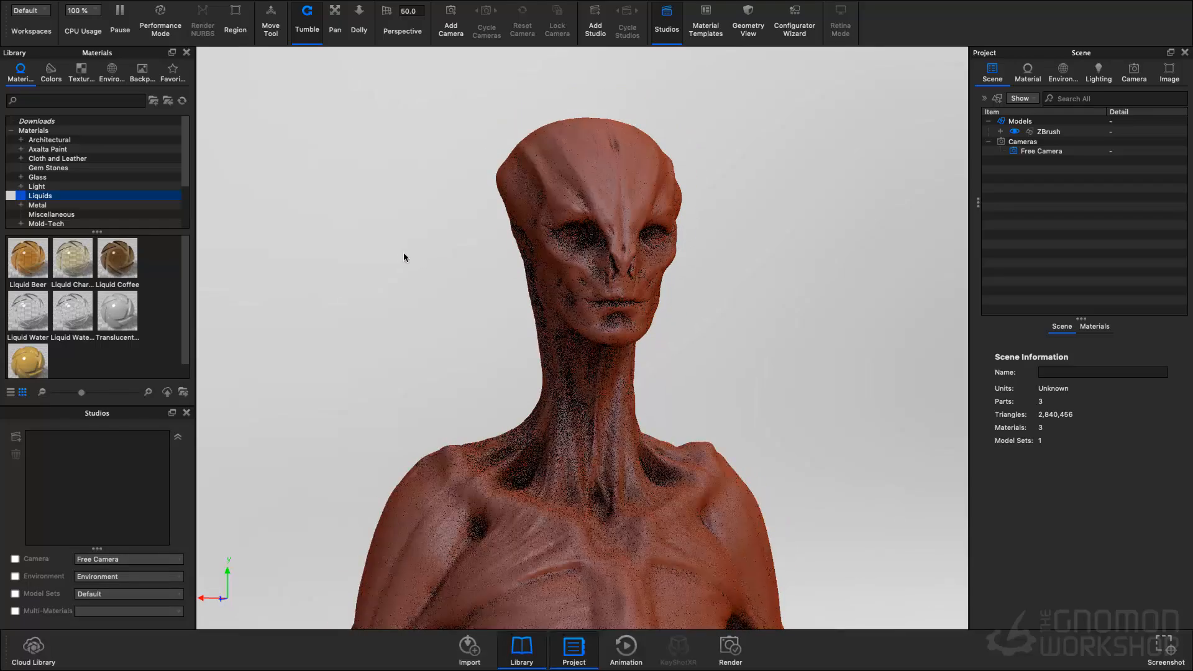
{"action": "left_click_drag", "start_coordinate": [252, 258], "coordinate": [295, 259]}
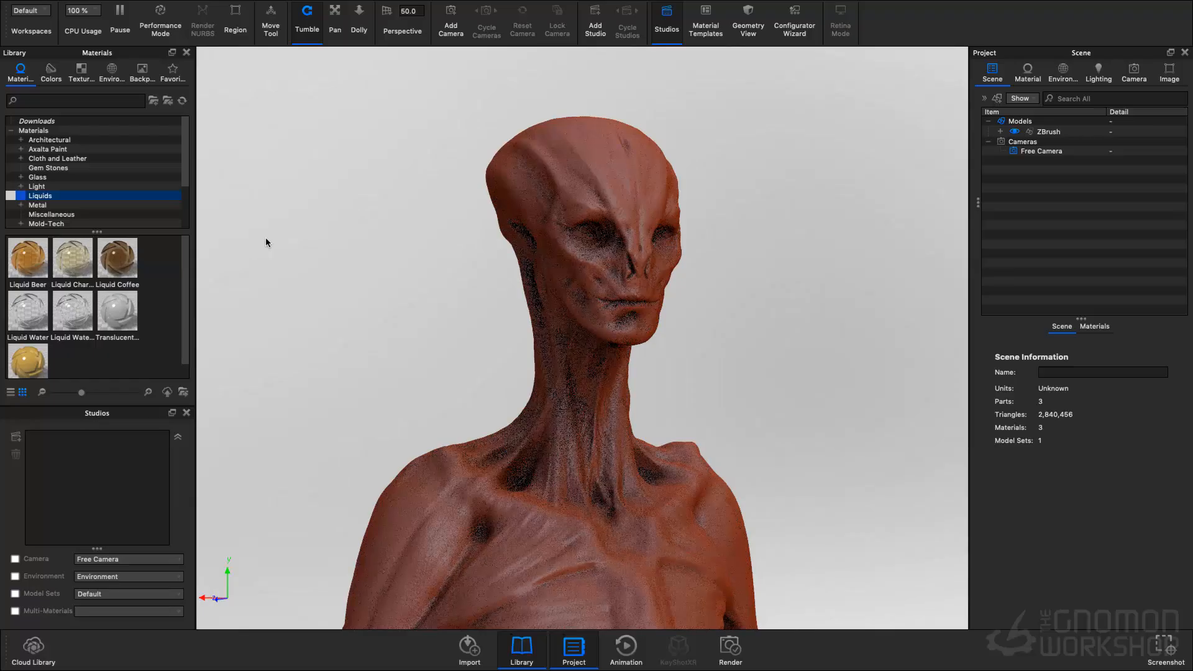
Step: Set the camera's focal length to about 145.8 mm and reframe the alien's head and shoulders more closely
{"action": "left_click", "coordinate": [1140, 75]}
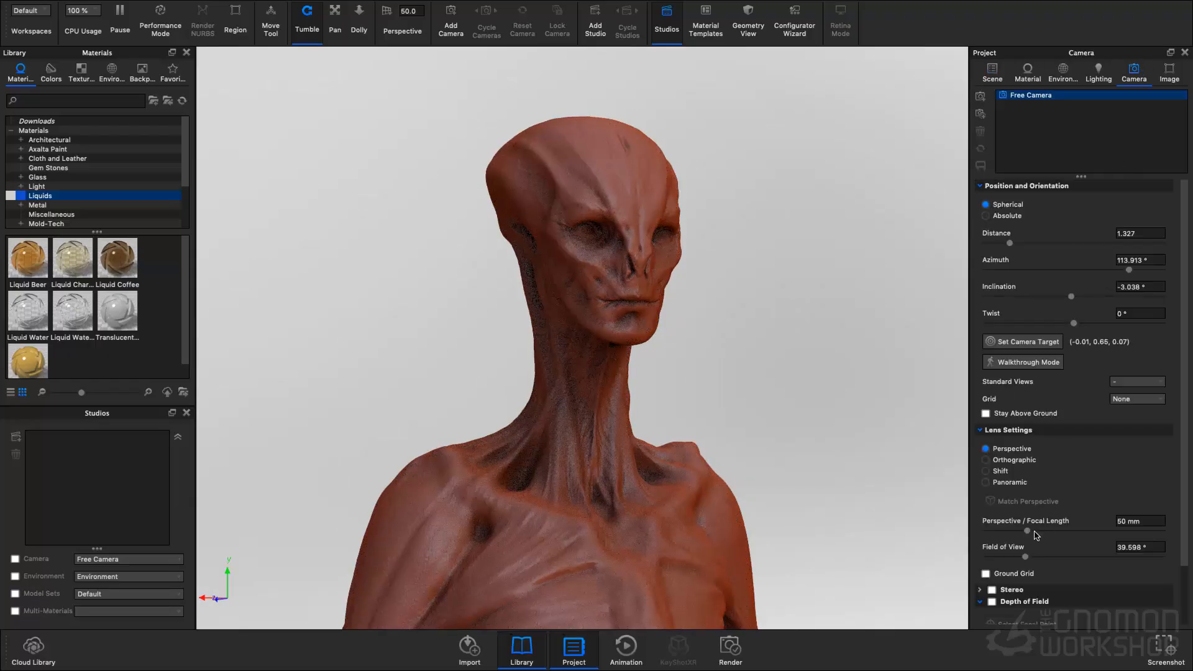
{"action": "left_click_drag", "start_coordinate": [1027, 532], "coordinate": [1114, 530]}
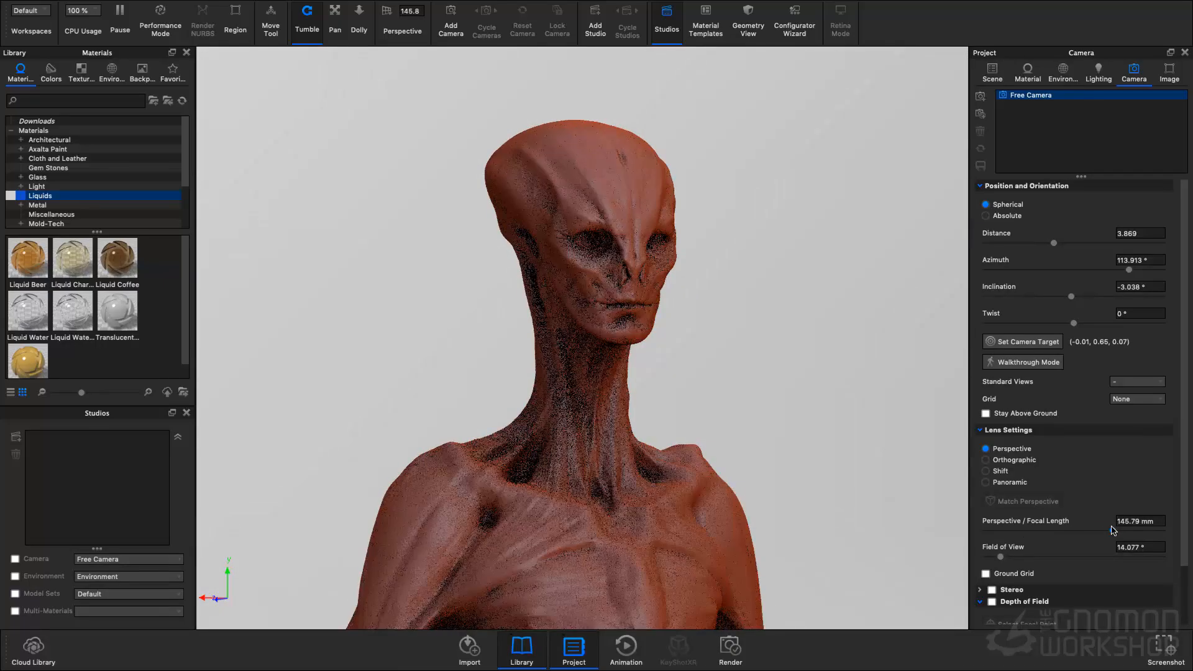
{"action": "left_click_drag", "start_coordinate": [830, 378], "coordinate": [800, 361]}
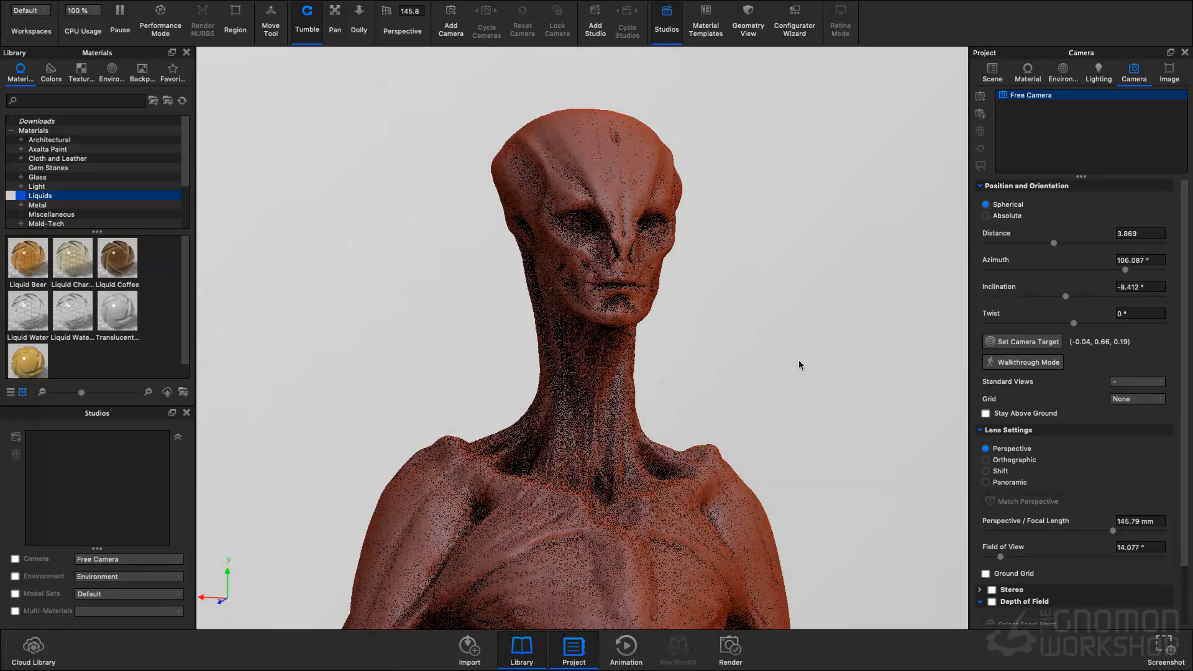
{"action": "scroll", "coordinate": [799, 361], "scroll_direction": "up", "scroll_amount": 2}
{"action": "scroll", "coordinate": [798, 360], "scroll_direction": "up", "scroll_amount": 1}
{"action": "scroll", "coordinate": [763, 442], "scroll_direction": "up", "scroll_amount": 1}
{"action": "middle_click_drag", "start_coordinate": [763, 442], "coordinate": [762, 460]}
{"action": "mouse_move", "coordinate": [799, 364]}
{"action": "left_mouse_down"}
{"action": "mouse_move", "coordinate": [811, 365]}
{"action": "mouse_move", "coordinate": [802, 374]}
{"action": "left_mouse_up"}
{"action": "middle_click_drag", "start_coordinate": [801, 374], "coordinate": [801, 358]}
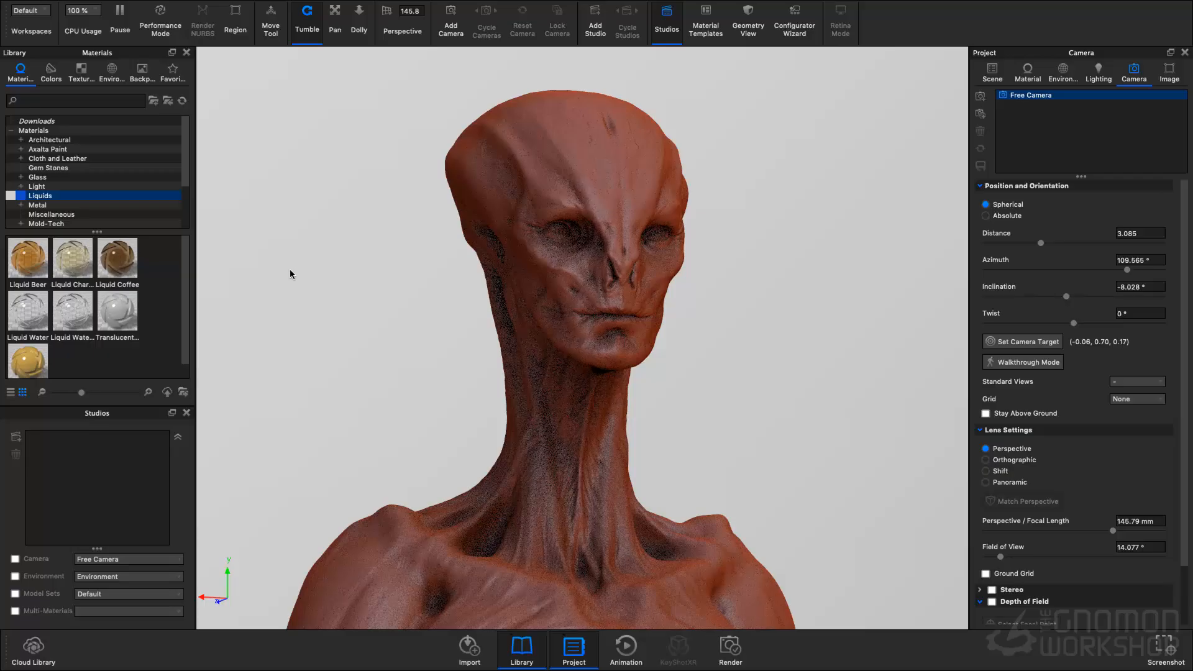
Step: Apply the Occlusion material from the Miscellaneous category to the alien's skin
{"action": "left_click", "coordinate": [51, 214]}
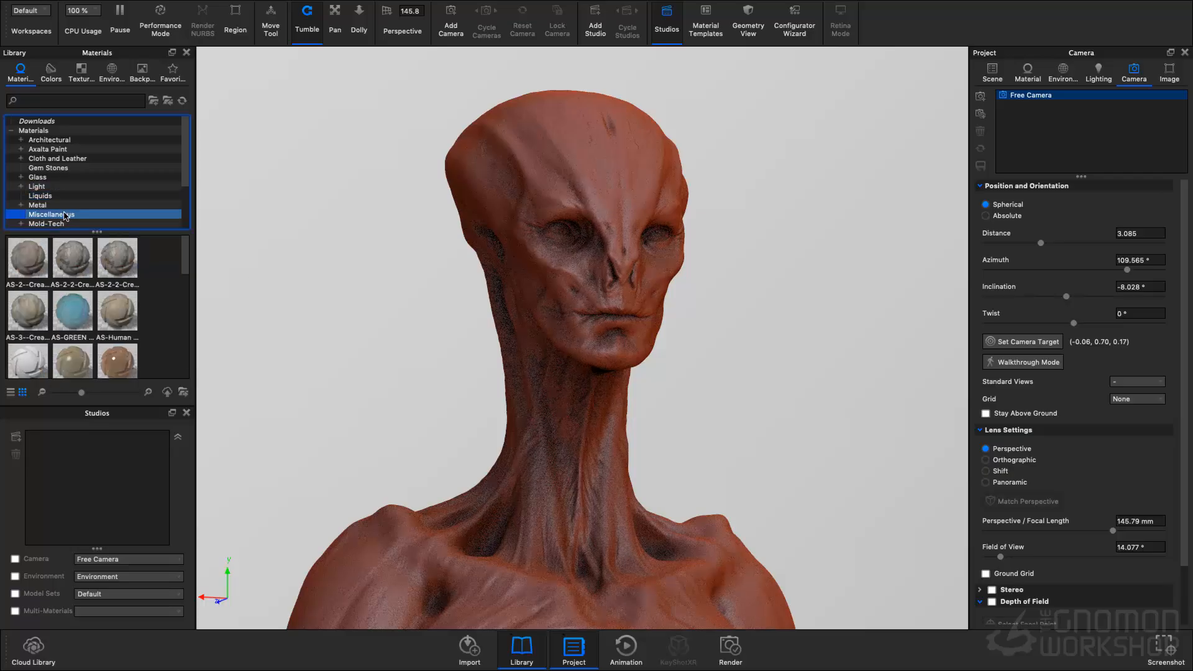
{"action": "scroll", "coordinate": [123, 311], "scroll_direction": "down", "scroll_amount": 3}
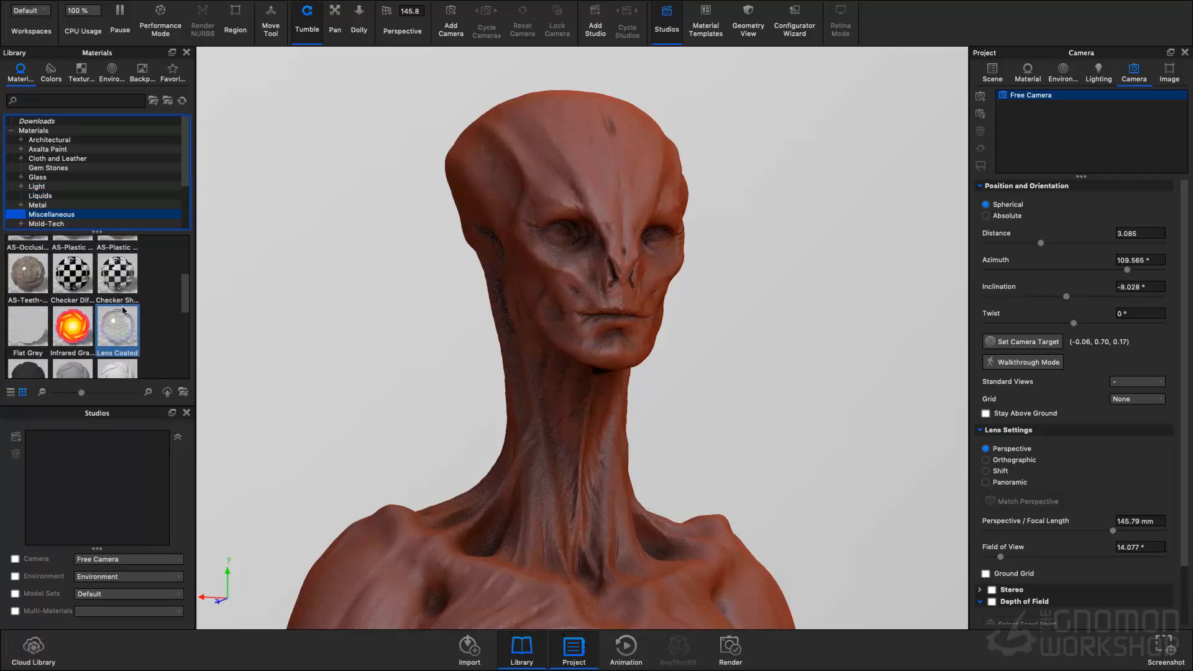
{"action": "scroll", "coordinate": [123, 311], "scroll_direction": "down", "scroll_amount": 3}
{"action": "left_click_drag", "start_coordinate": [32, 292], "coordinate": [521, 474]}
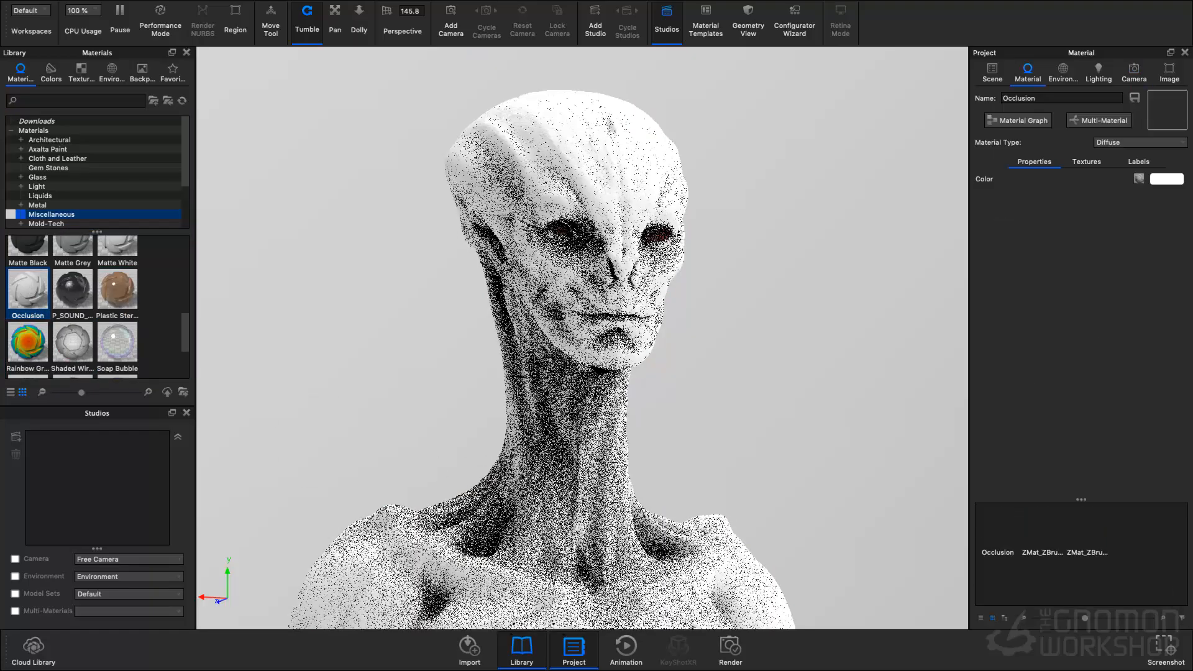
Step: Set the skin's occlusion colour texture to a radius of 0.003 and a falloff of about 4.415
{"action": "left_click", "coordinate": [1086, 162]}
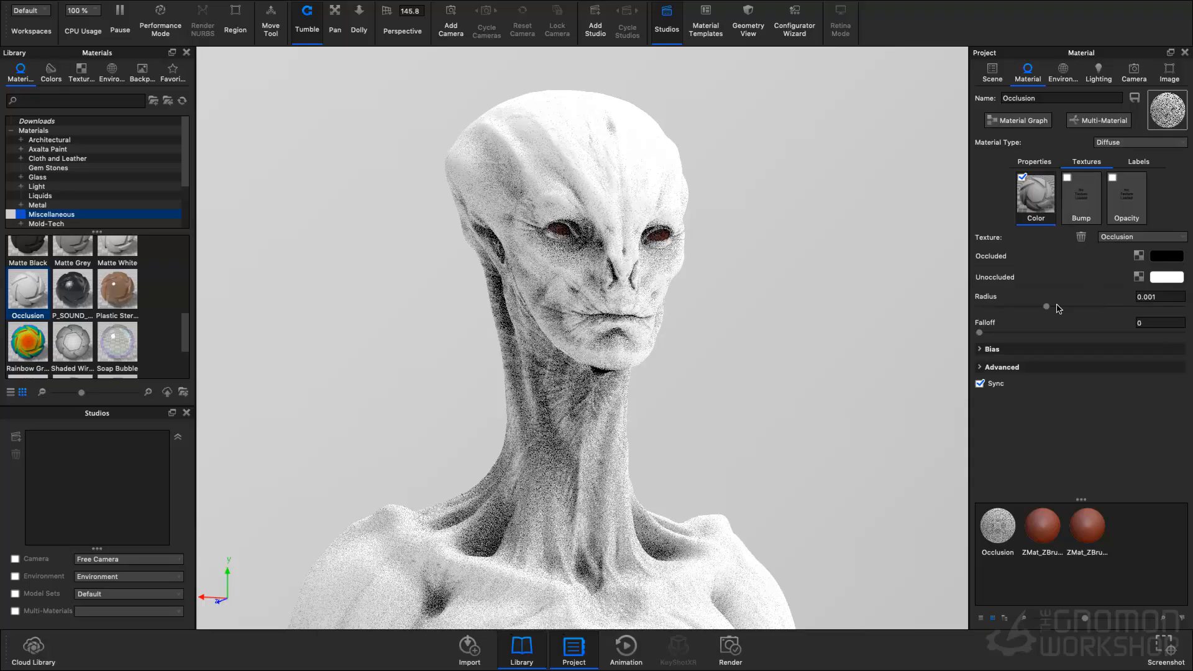
{"action": "left_click_drag", "start_coordinate": [1046, 306], "coordinate": [1163, 307]}
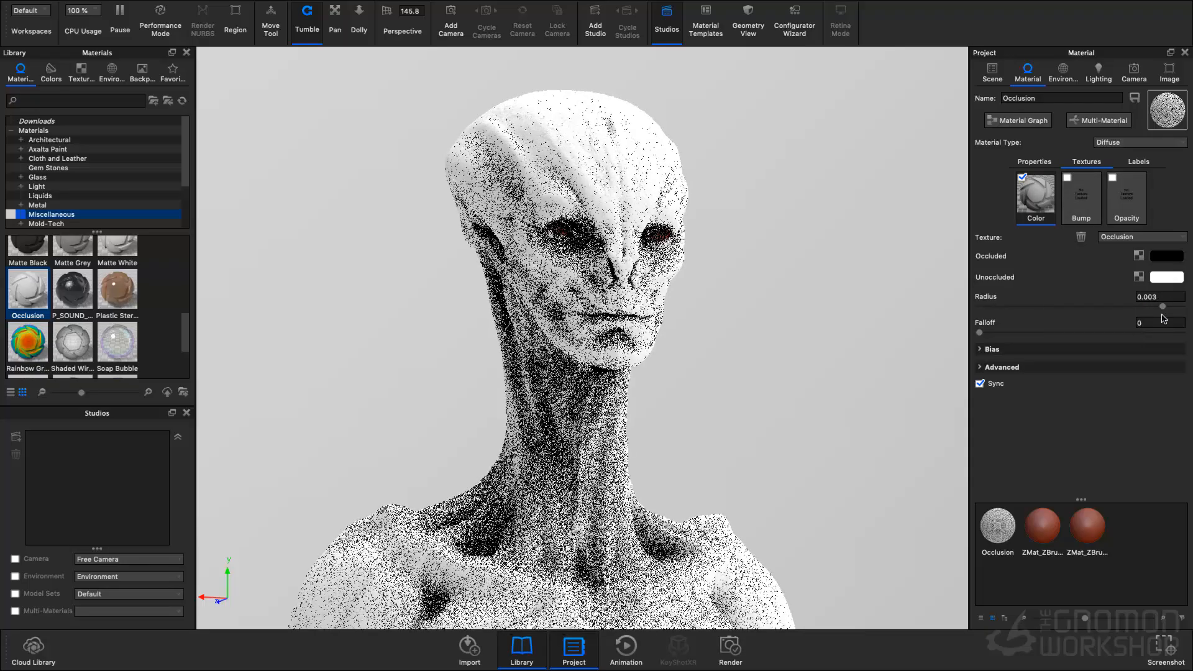
{"action": "left_click_drag", "start_coordinate": [980, 333], "coordinate": [1159, 333]}
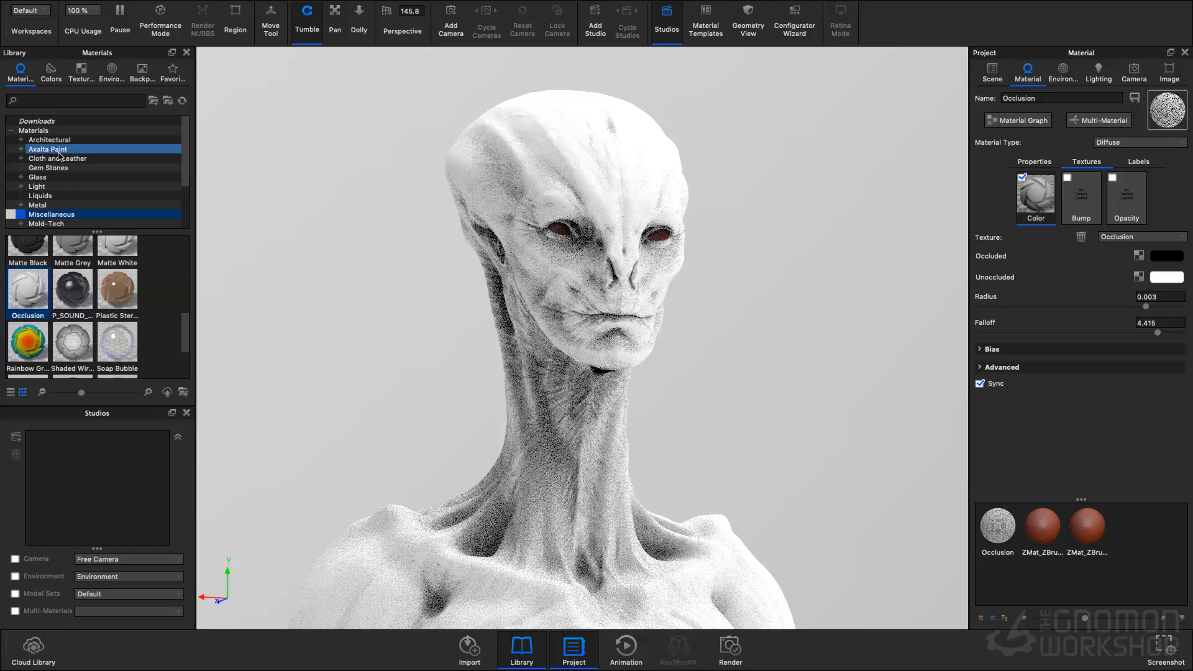
Step: Light the scene with the interior environment Dosch-Apartment_2k
{"action": "left_click", "coordinate": [80, 73]}
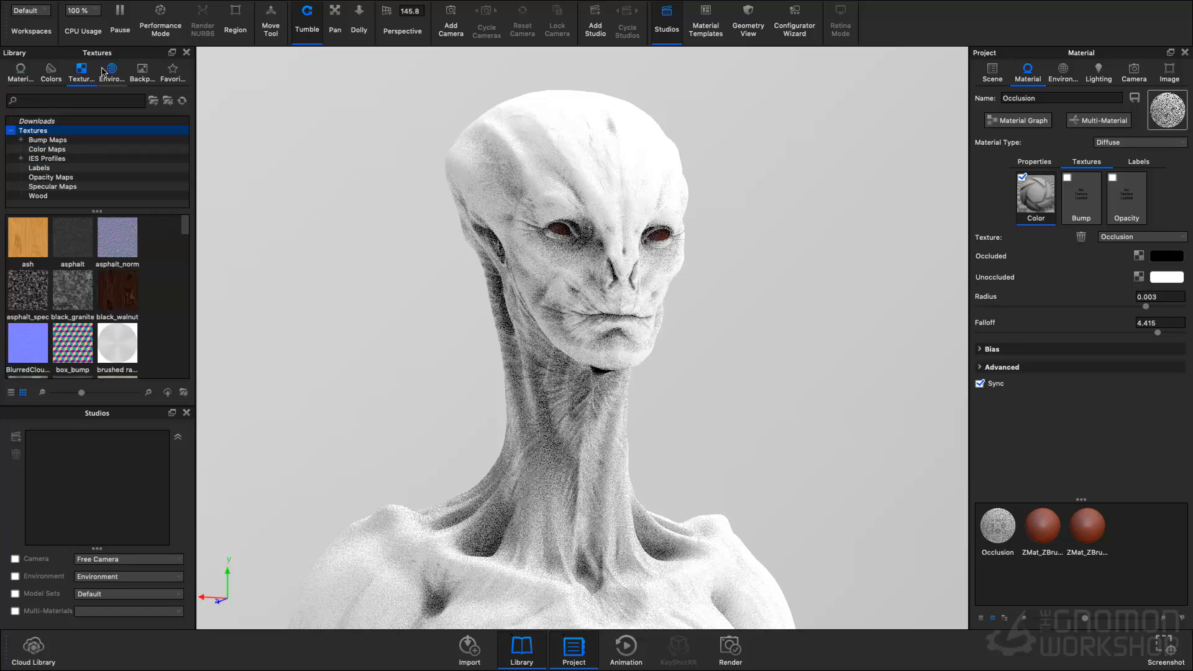
{"action": "left_click", "coordinate": [106, 73]}
{"action": "left_click", "coordinate": [77, 141]}
{"action": "scroll", "coordinate": [99, 264], "scroll_direction": "down", "scroll_amount": 5}
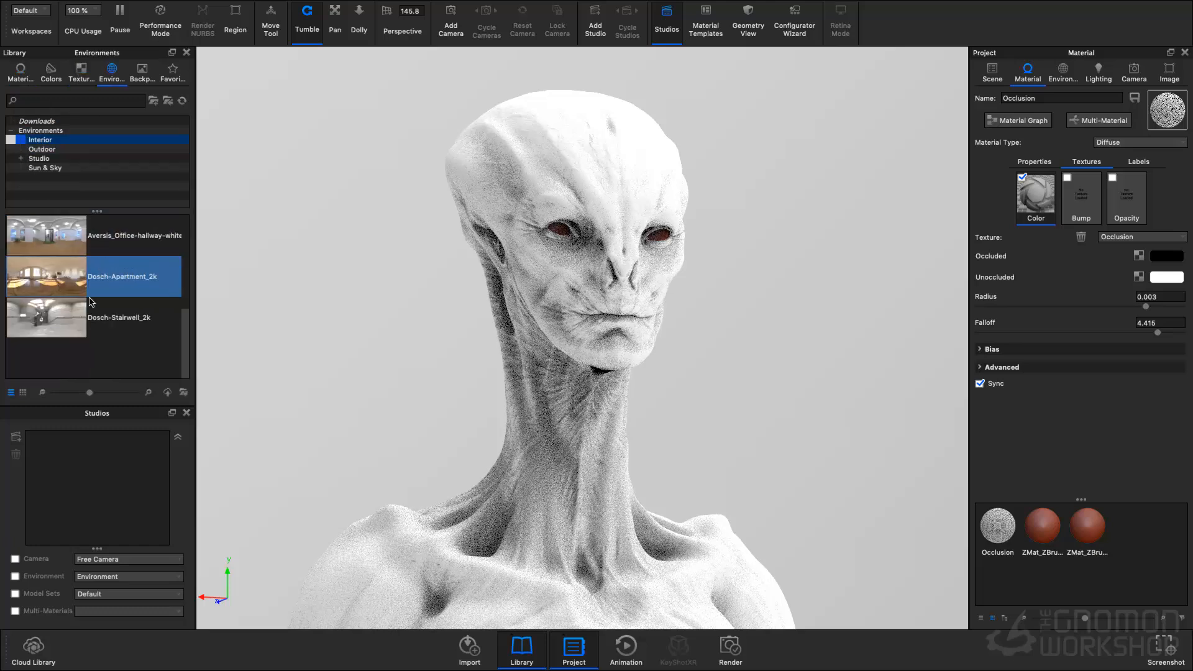
{"action": "left_click_drag", "start_coordinate": [63, 292], "coordinate": [252, 216]}
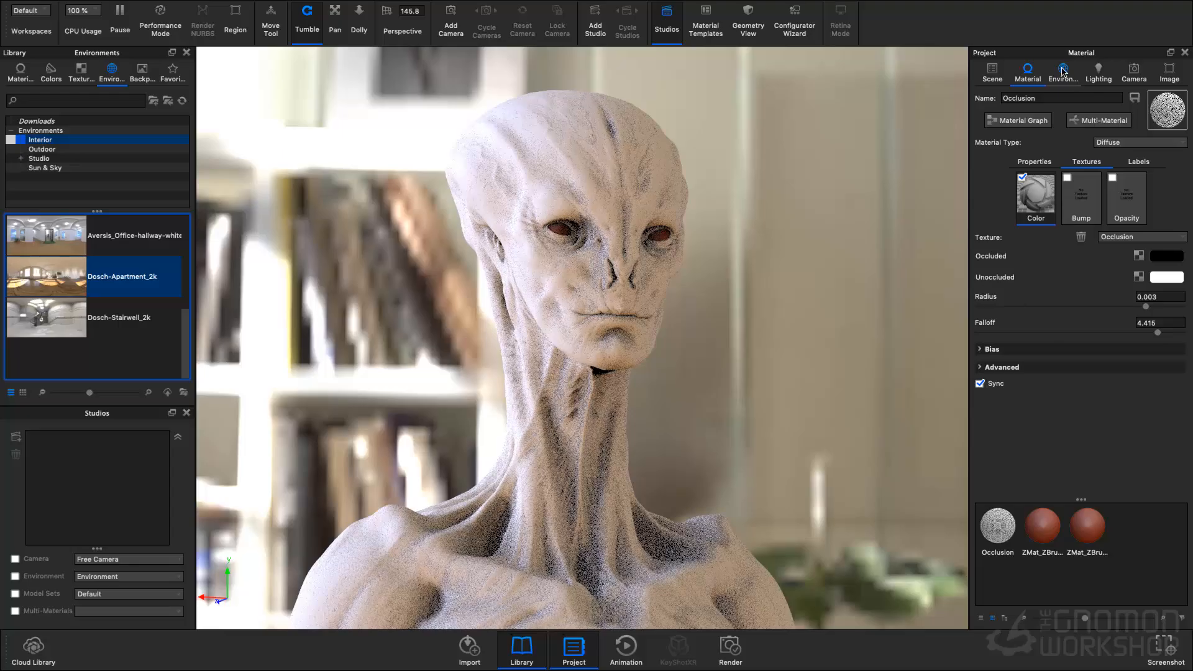
Step: Lower the apartment environment's height to -0.5 and rotate it to 28°
{"action": "left_click", "coordinate": [1063, 72]}
{"action": "left_click_drag", "start_coordinate": [1058, 477], "coordinate": [938, 489]}
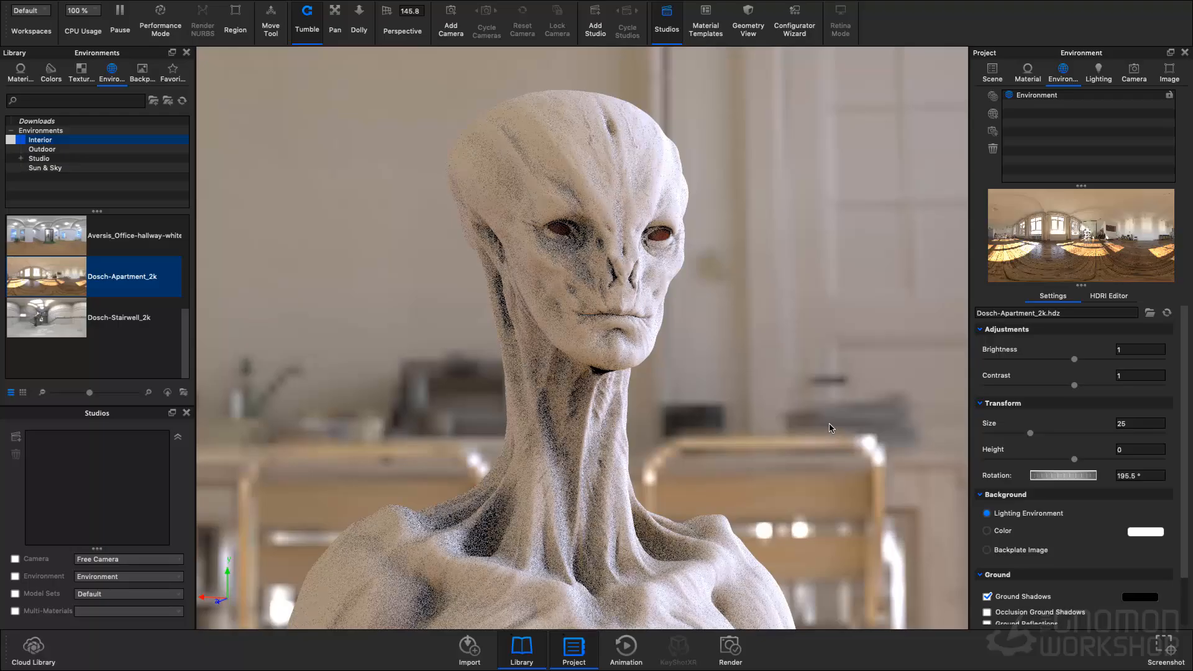
{"action": "left_click_drag", "start_coordinate": [1087, 463], "coordinate": [974, 468]}
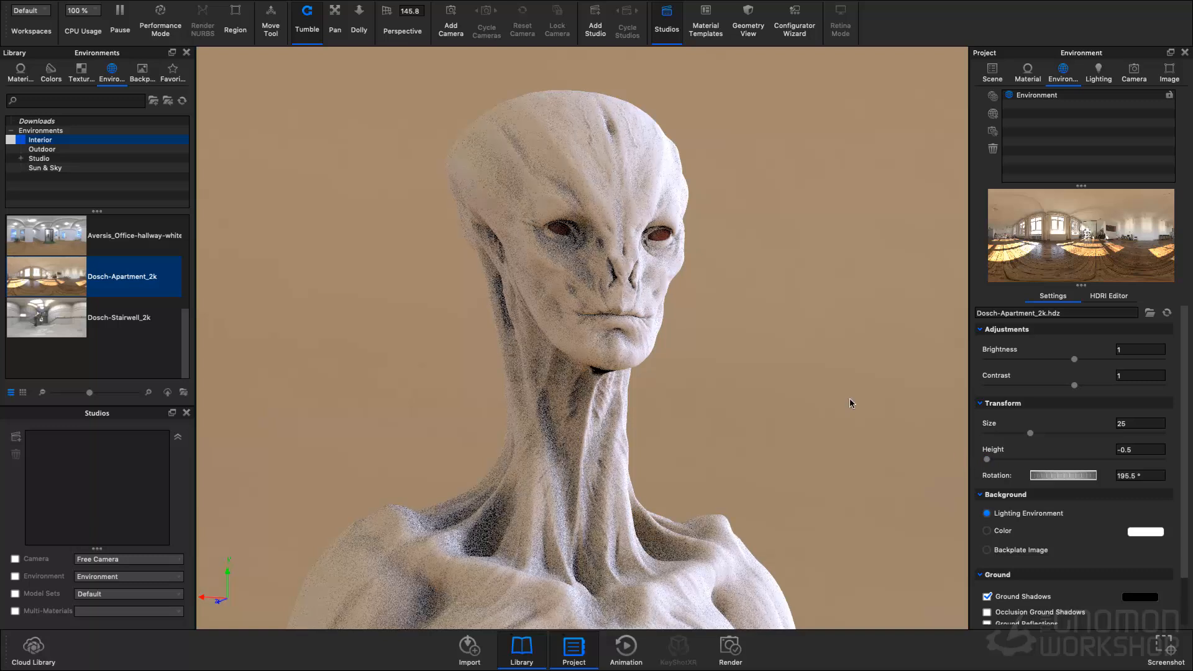
{"action": "left_click_drag", "start_coordinate": [1058, 477], "coordinate": [1001, 474]}
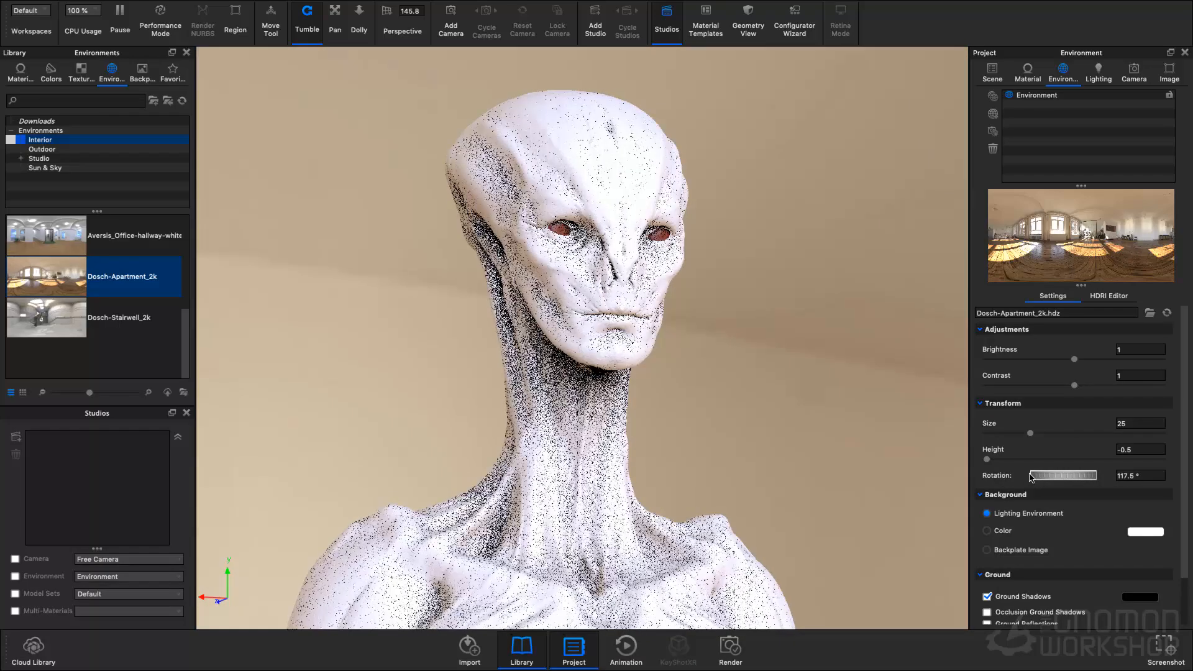
{"action": "left_click_drag", "start_coordinate": [1059, 476], "coordinate": [1028, 480]}
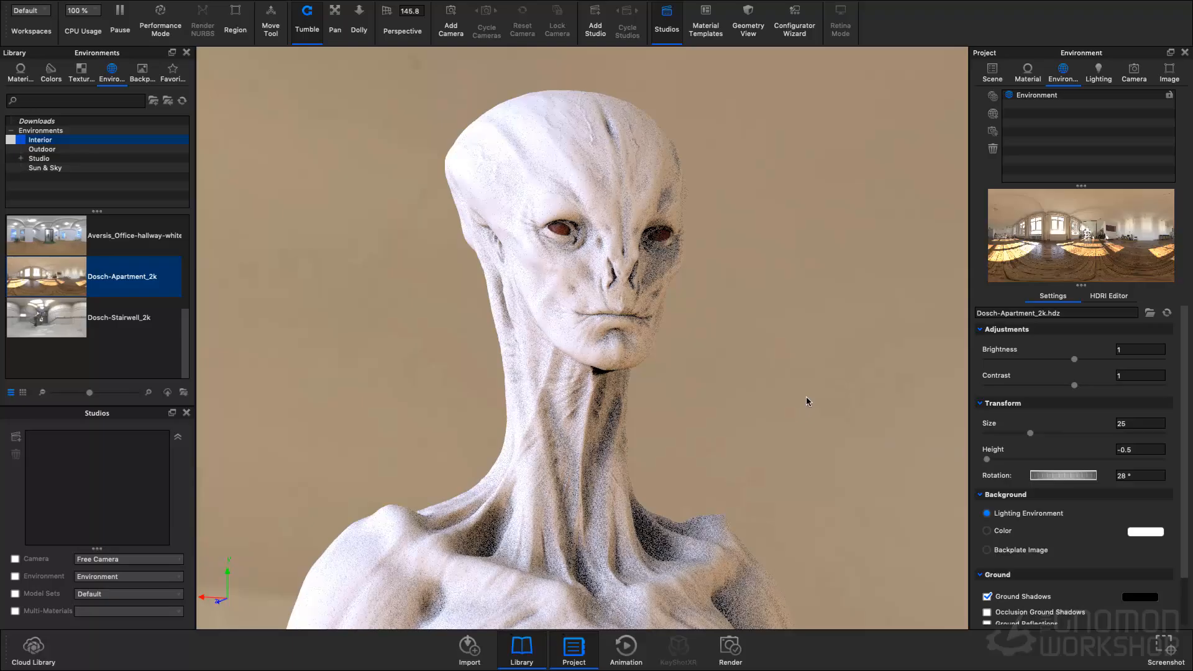
Step: Frame the head more tightly, replace the environment with Dosch-Stairwell_2k and rotate it to 127°
{"action": "scroll", "coordinate": [806, 396], "scroll_direction": "up", "scroll_amount": 2}
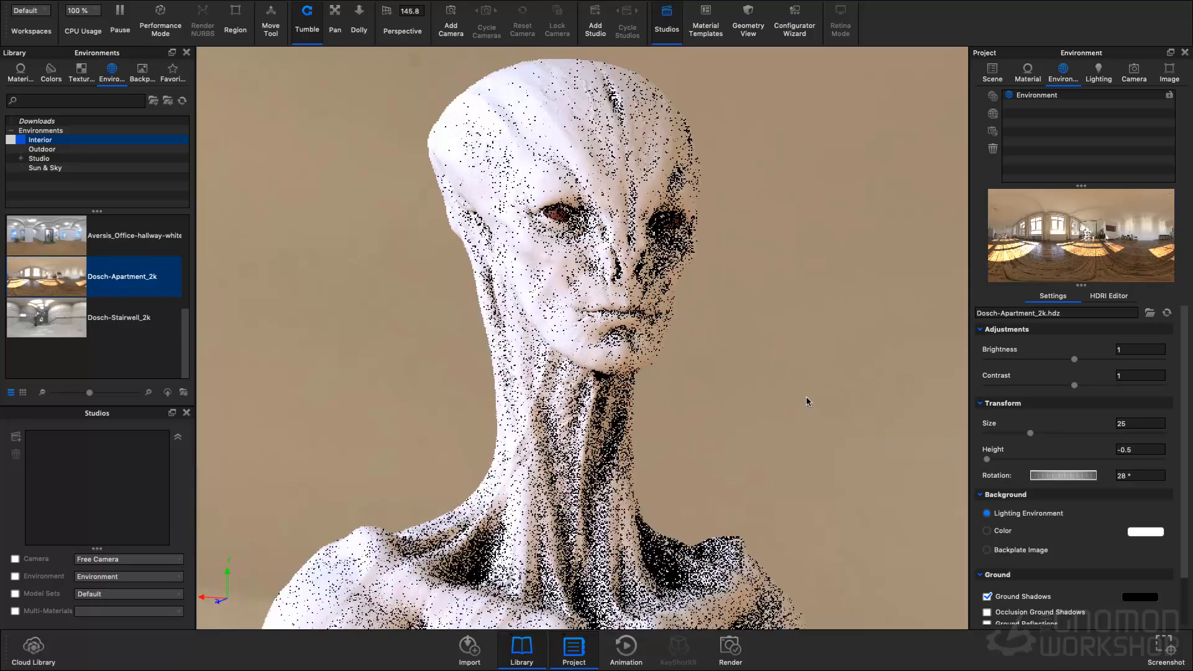
{"action": "middle_click_drag", "start_coordinate": [802, 403], "coordinate": [792, 449]}
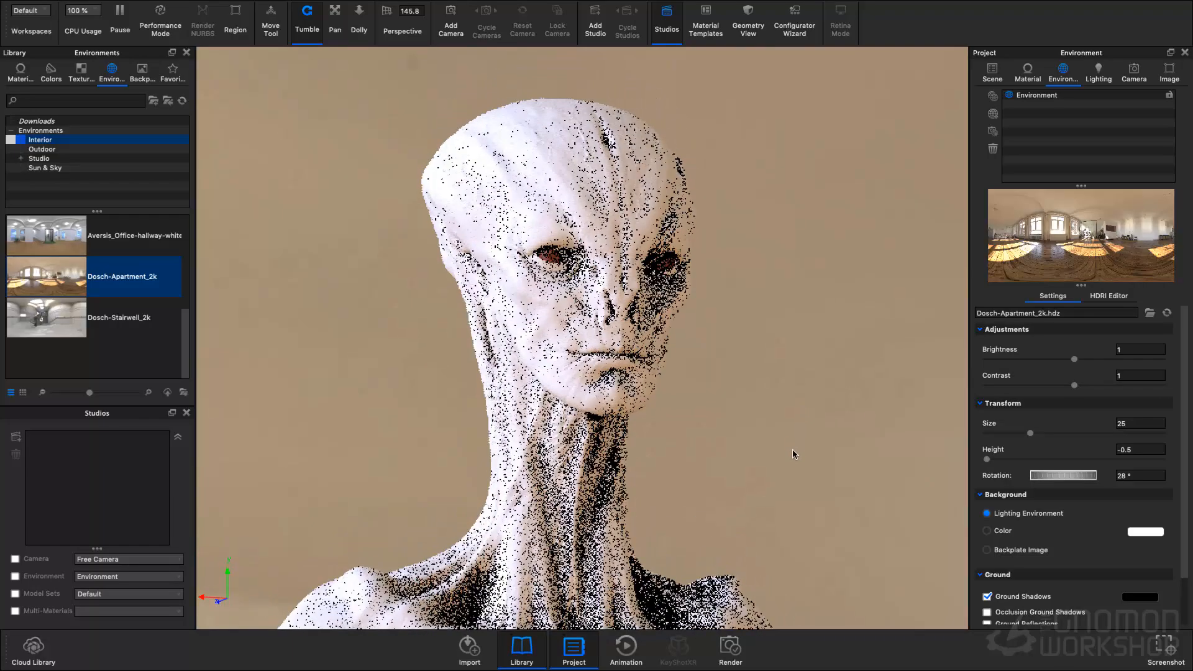
{"action": "scroll", "coordinate": [792, 449], "scroll_direction": "up", "scroll_amount": 2}
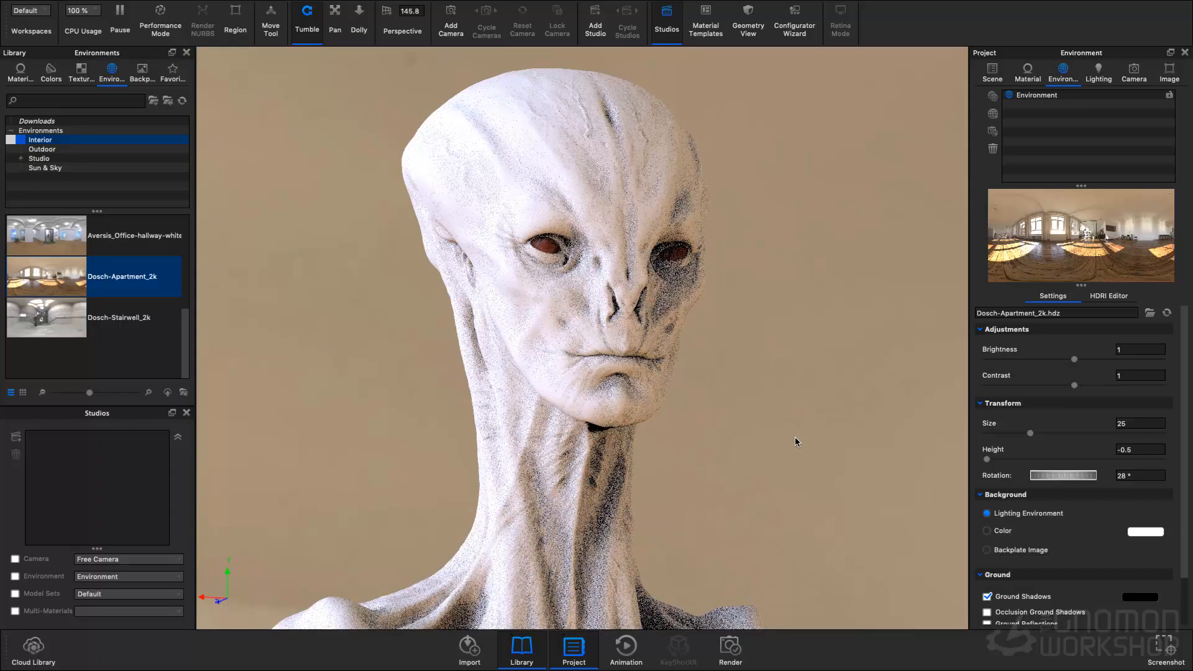
{"action": "left_click_drag", "start_coordinate": [47, 317], "coordinate": [248, 243]}
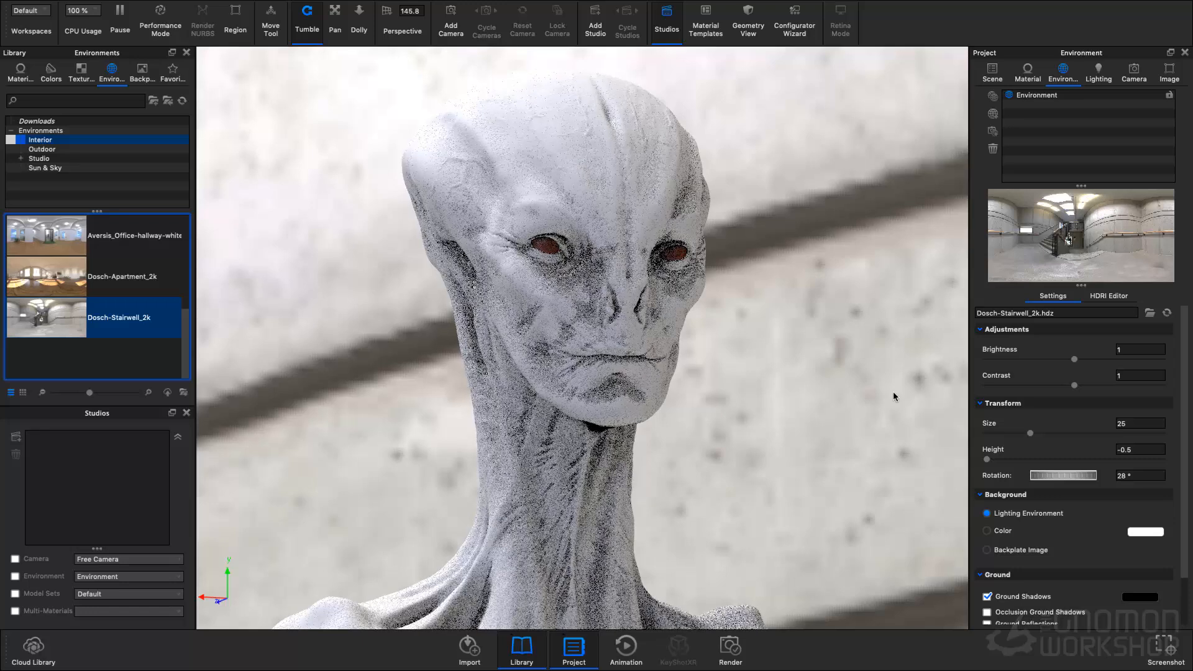
{"action": "left_click_drag", "start_coordinate": [1058, 468], "coordinate": [1010, 482]}
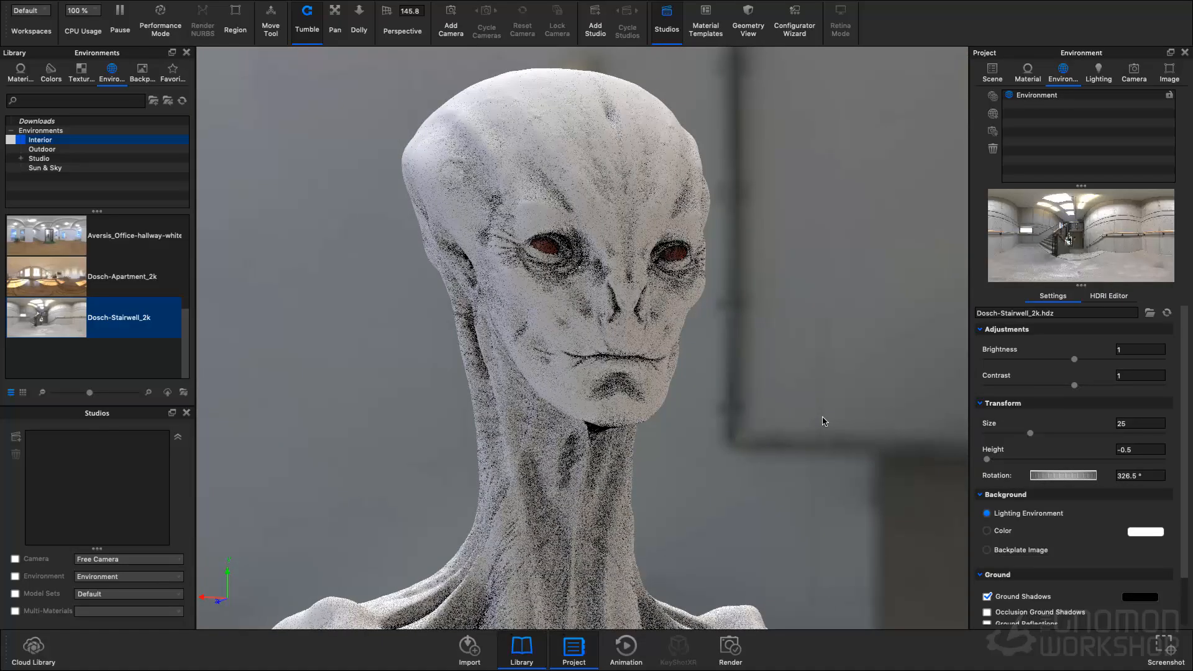
{"action": "left_click_drag", "start_coordinate": [1064, 476], "coordinate": [1175, 478]}
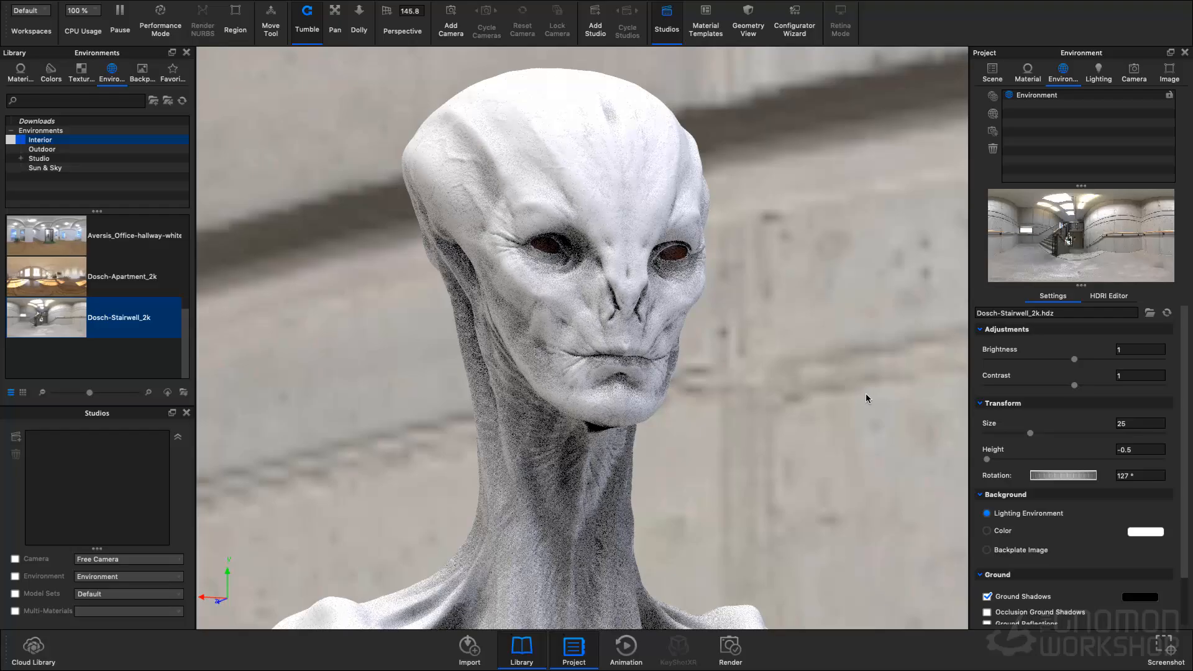
{"action": "mouse_move", "coordinate": [863, 393]}
{"action": "left_mouse_down"}
{"action": "mouse_move", "coordinate": [848, 391]}
{"action": "mouse_move", "coordinate": [858, 393]}
{"action": "left_mouse_up"}
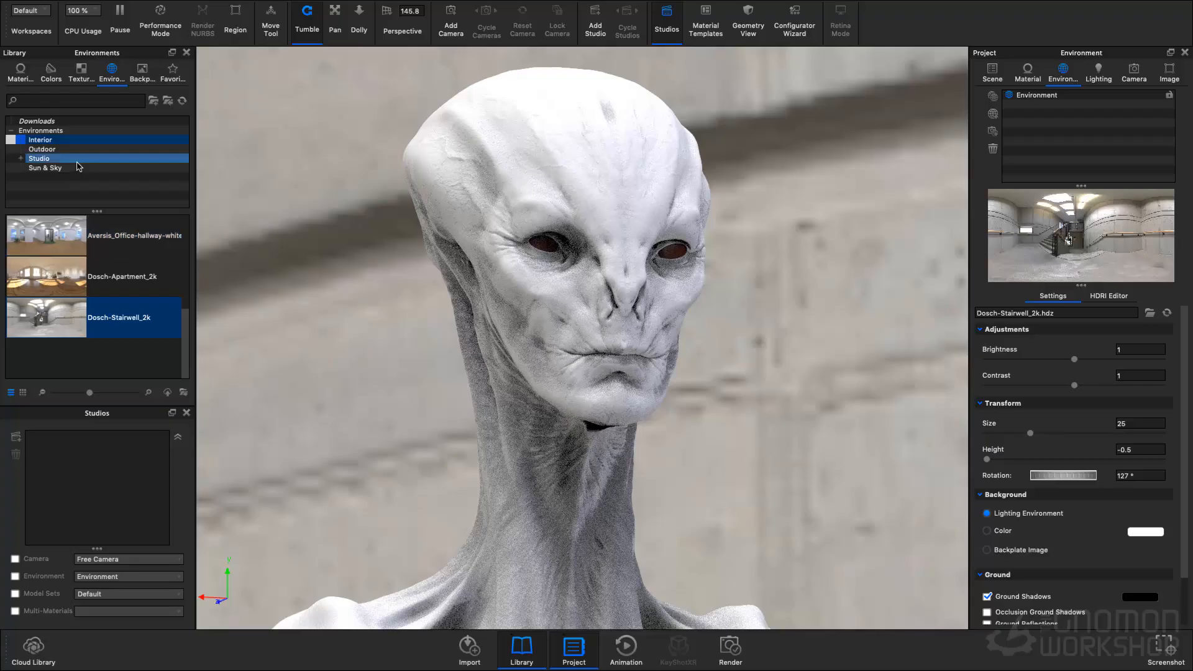
Step: Apply the Translucent Milk material from the Liquids materials to the alien's eyes
{"action": "left_click", "coordinate": [24, 68]}
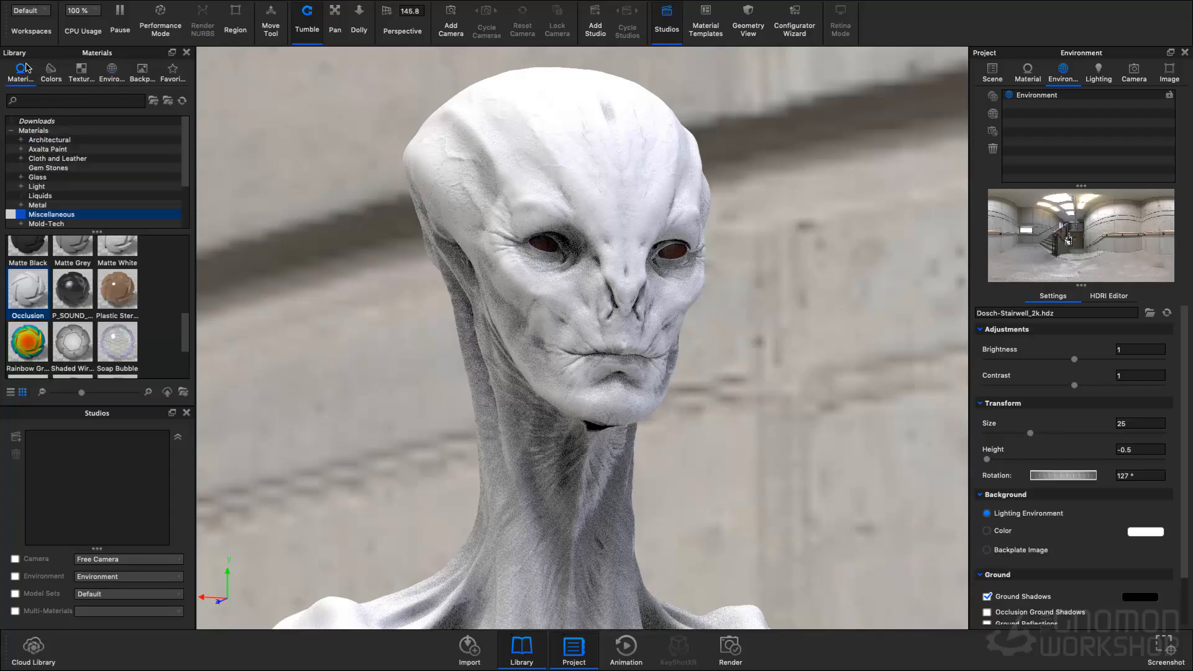
{"action": "left_click", "coordinate": [45, 180]}
{"action": "left_click", "coordinate": [49, 197]}
{"action": "left_click_drag", "start_coordinate": [126, 295], "coordinate": [546, 249]}
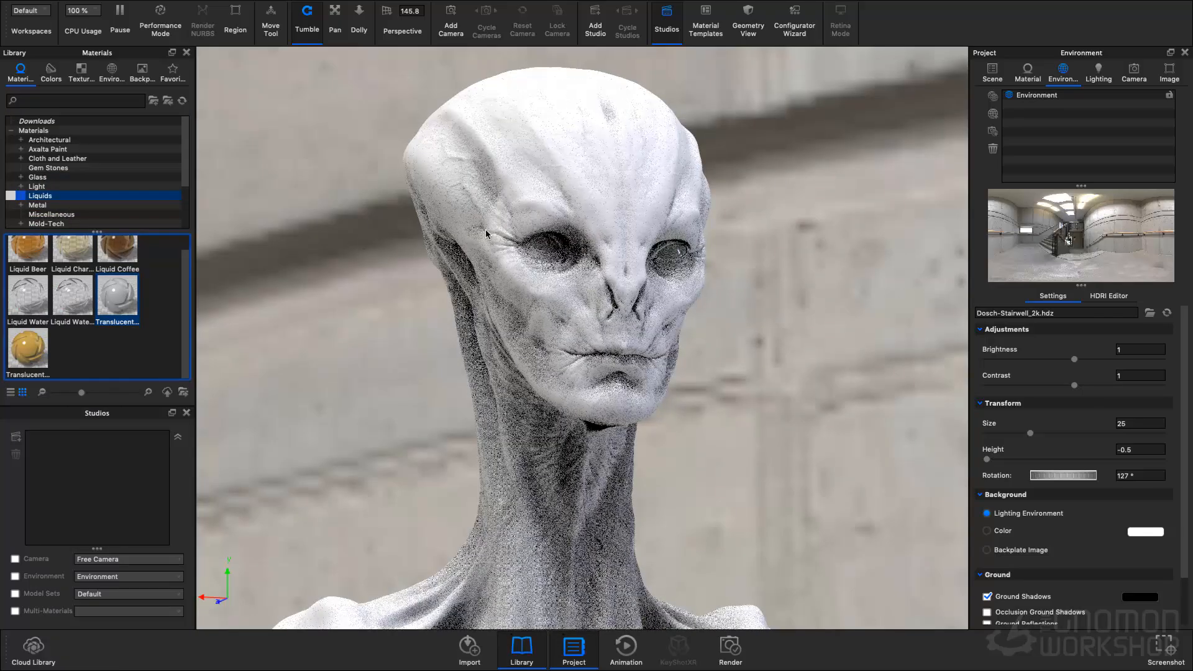
Step: Set the surface colour of the eyes' Translucent Milk material to black (0, 0, 0)
{"action": "double_click", "coordinate": [563, 251]}
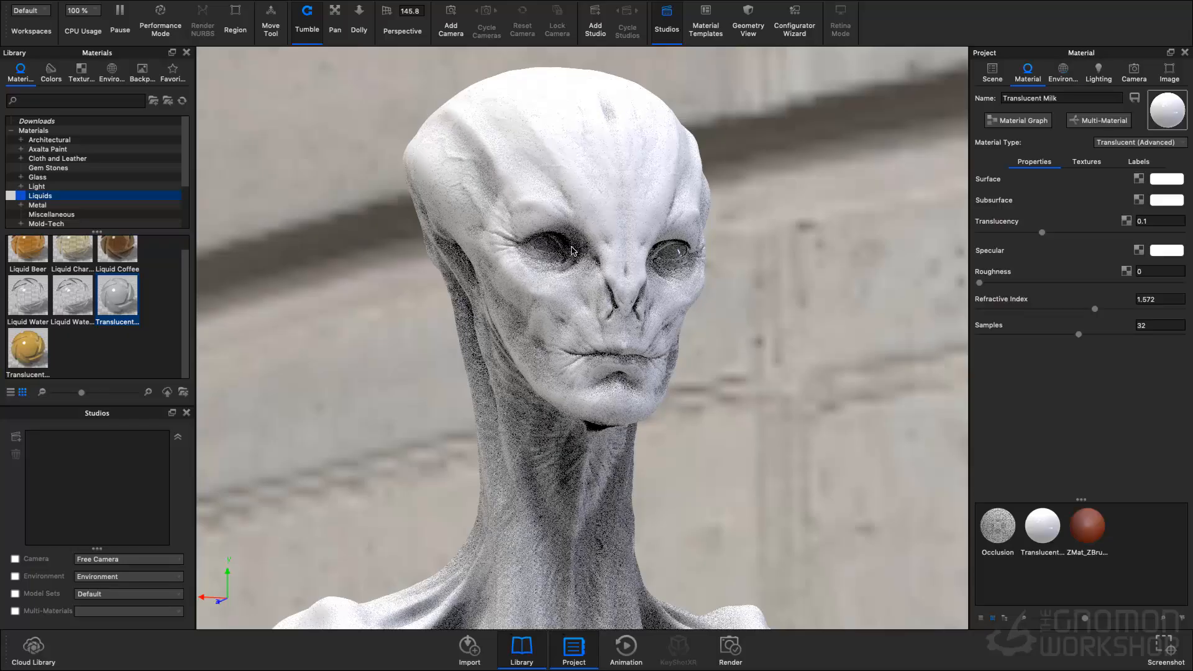
{"action": "left_click", "coordinate": [1167, 180]}
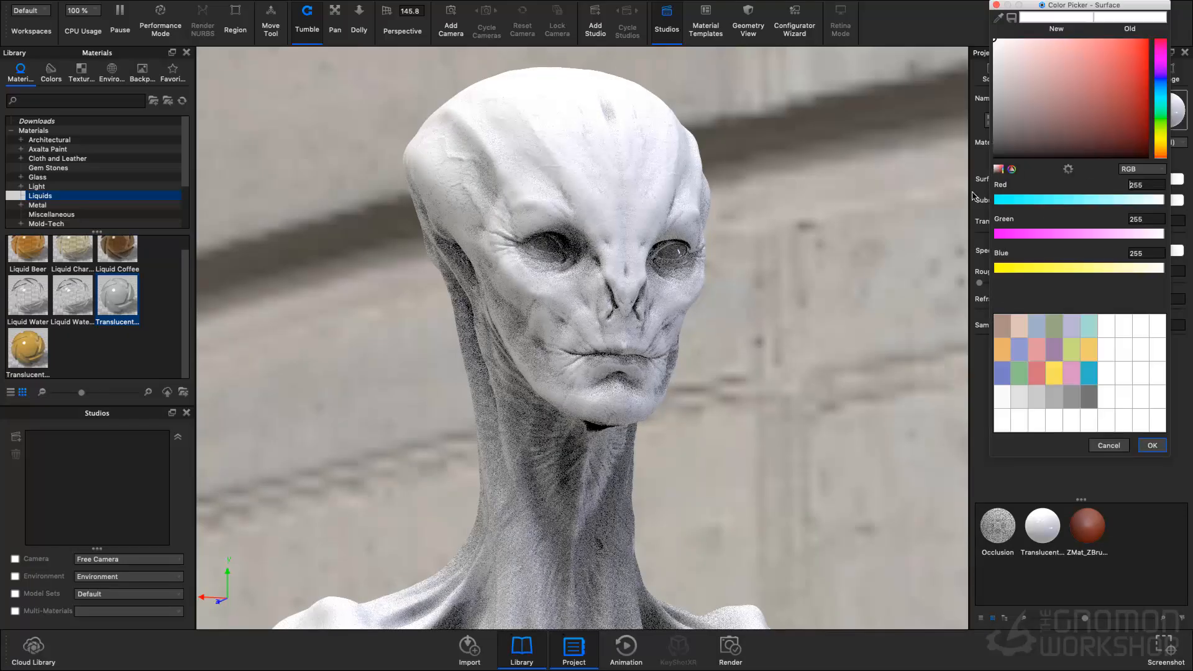
{"action": "left_click_drag", "start_coordinate": [1014, 135], "coordinate": [994, 159]}
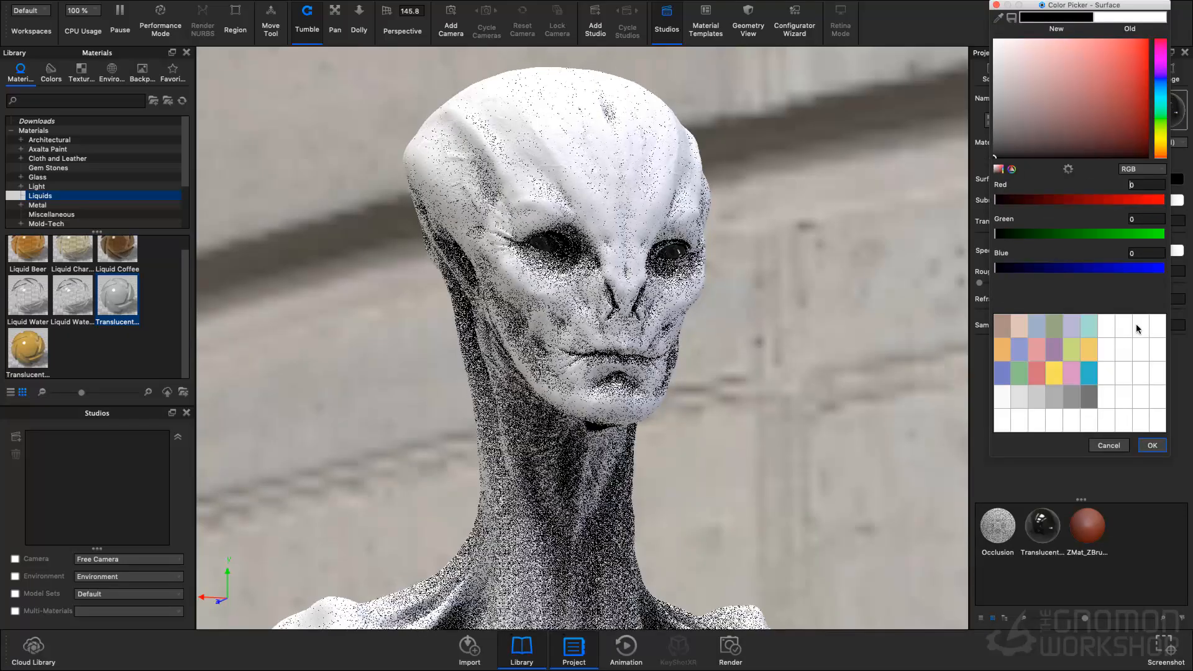
{"action": "left_click", "coordinate": [1153, 446]}
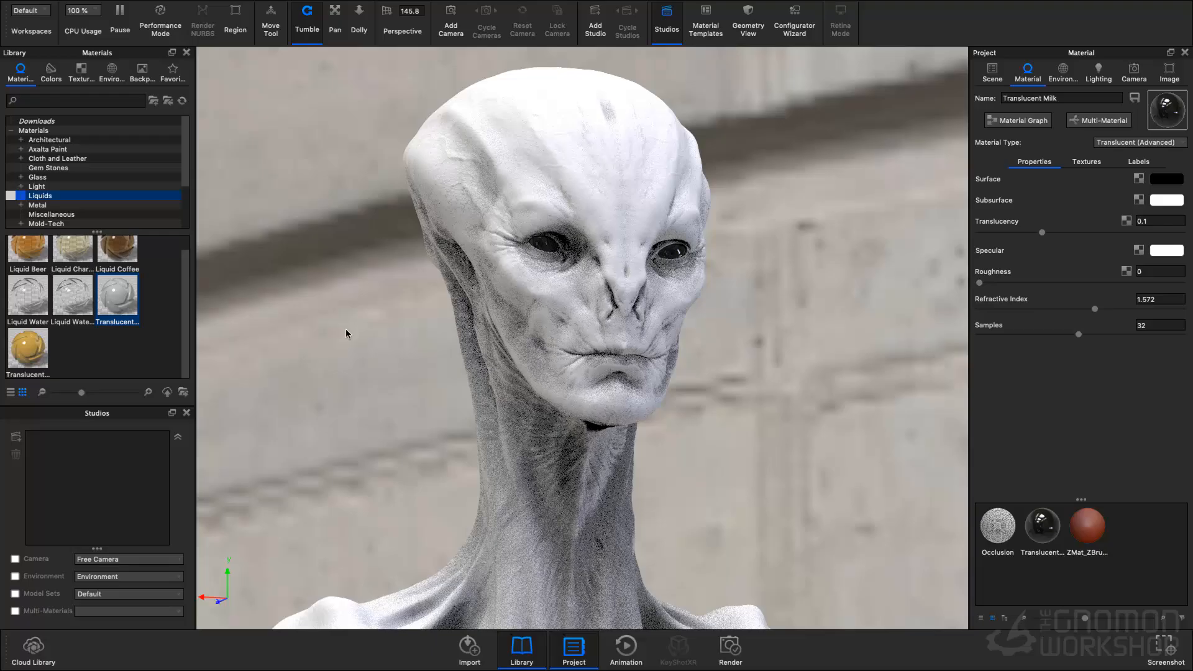
Step: Turn the bust slightly and replace the occlusion skin with the AS-Human material from the Miscellaneous materials
{"action": "left_click", "coordinate": [55, 214]}
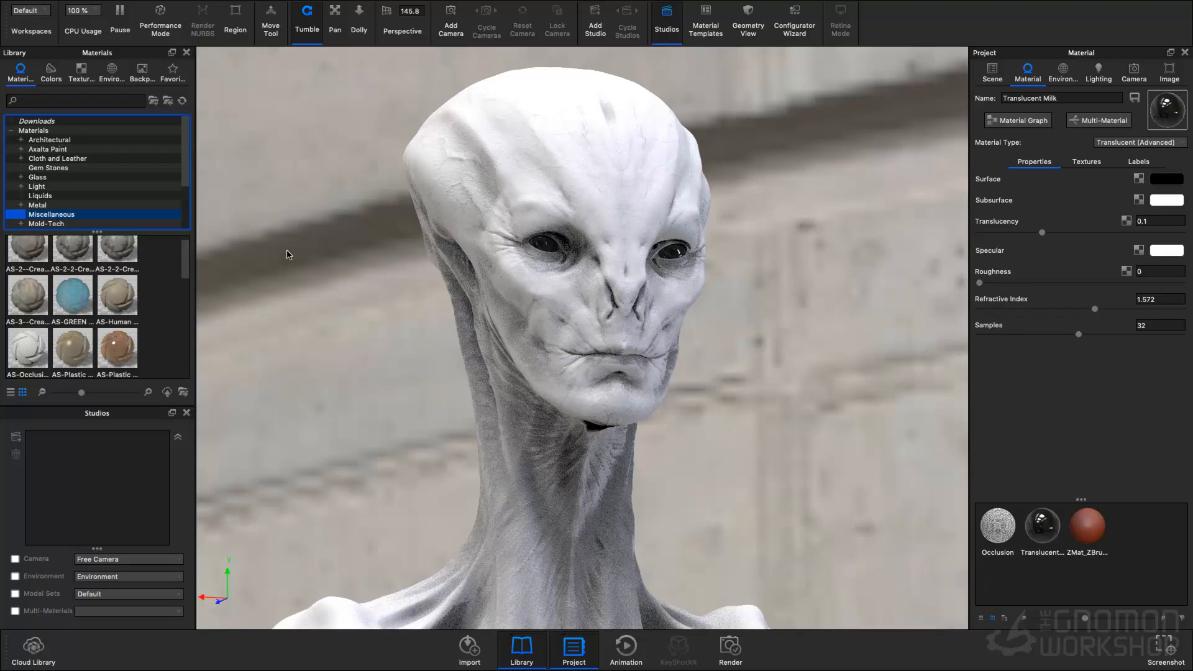
{"action": "left_click_drag", "start_coordinate": [289, 255], "coordinate": [348, 252]}
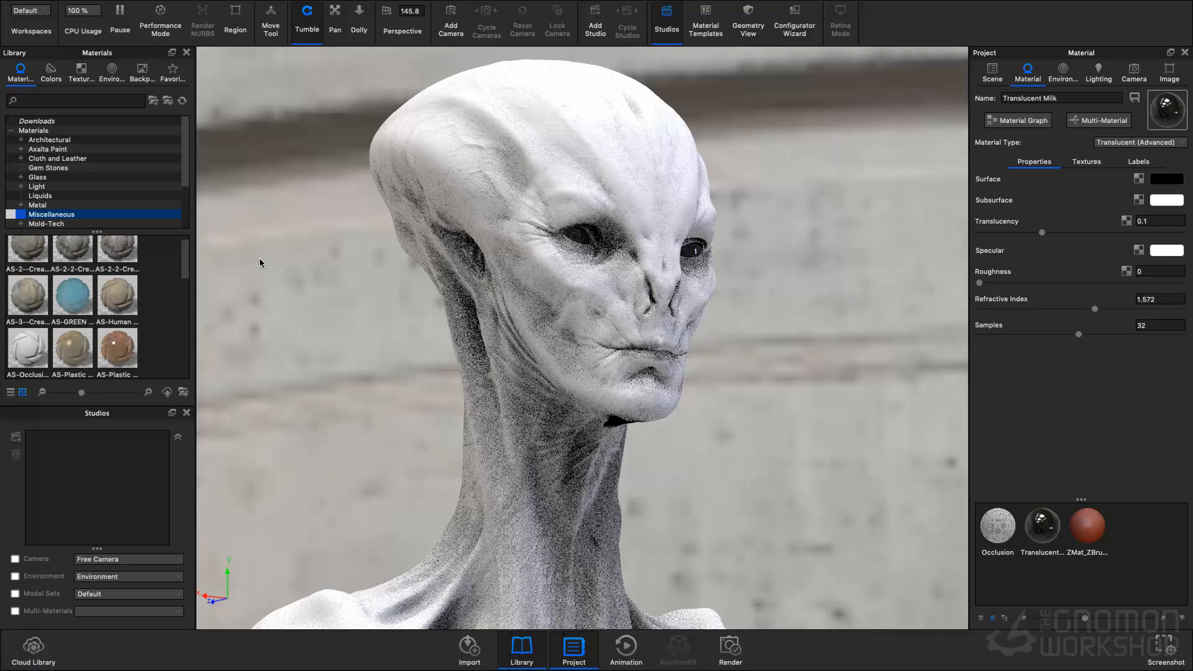
{"action": "mouse_move", "coordinate": [288, 262]}
{"action": "left_mouse_down"}
{"action": "mouse_move", "coordinate": [287, 250]}
{"action": "mouse_move", "coordinate": [294, 285]}
{"action": "mouse_move", "coordinate": [285, 271]}
{"action": "left_mouse_up"}
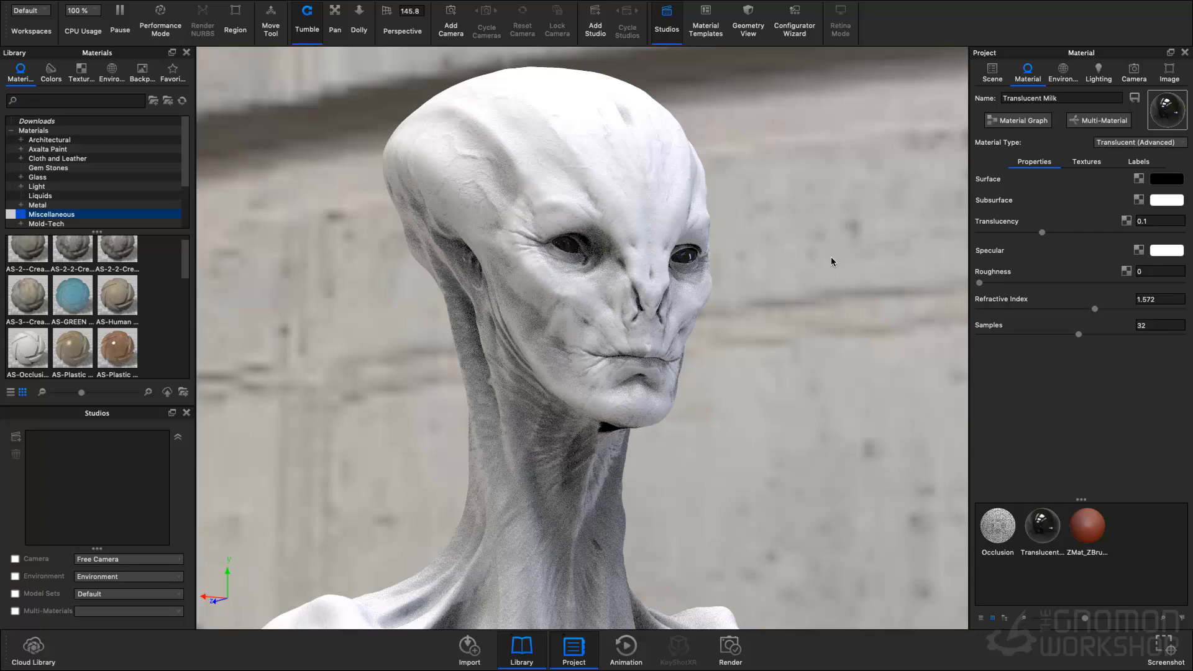
{"action": "left_click", "coordinate": [103, 259]}
{"action": "left_click", "coordinate": [74, 305]}
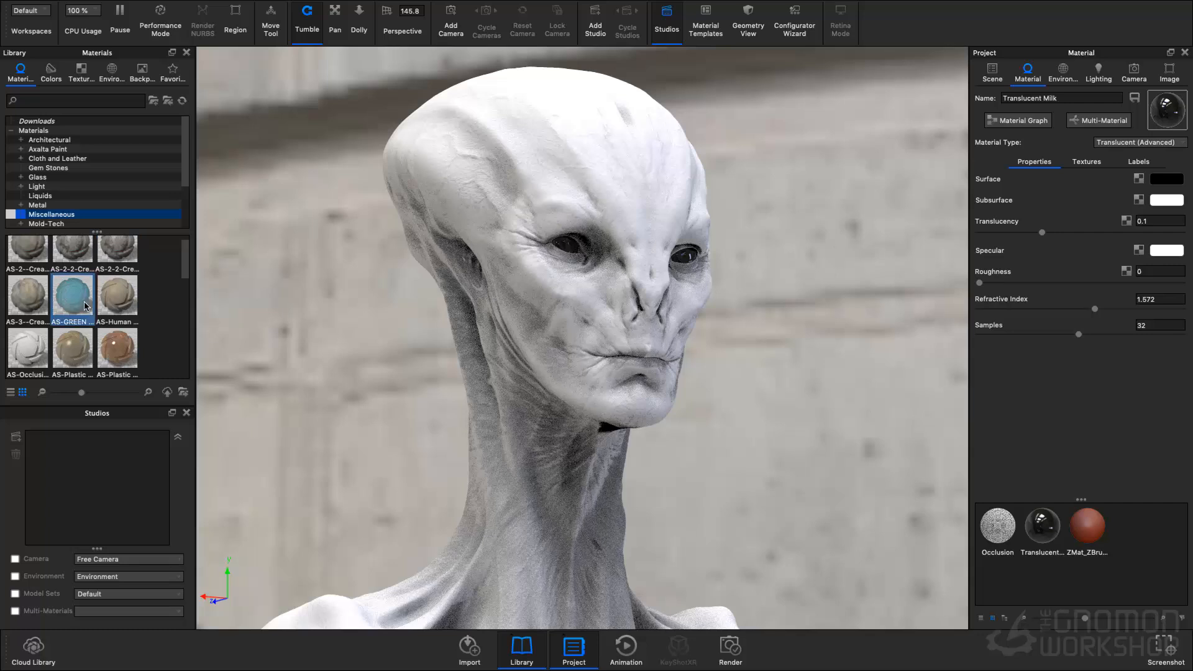
{"action": "scroll", "coordinate": [75, 312], "scroll_direction": "up", "scroll_amount": 1}
{"action": "left_click_drag", "start_coordinate": [116, 309], "coordinate": [490, 180]}
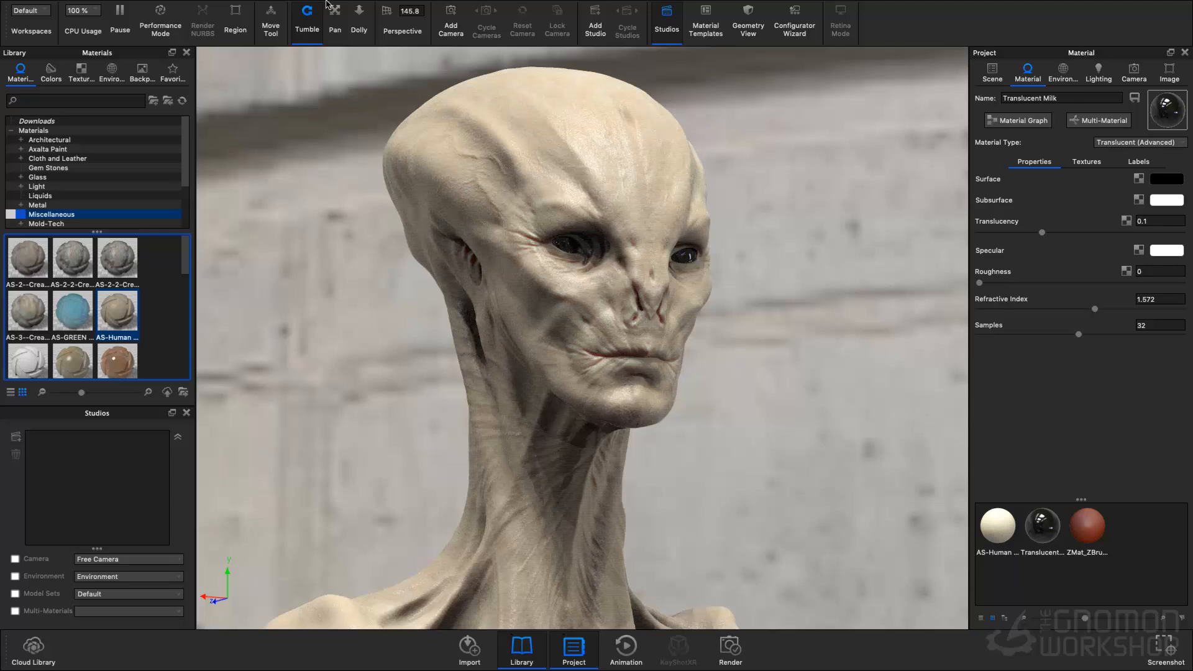
Step: Save the scene as alien_v01 in the Keyshot folder, replacing the existing file
{"action": "mouse_move", "coordinate": [251, 3]}
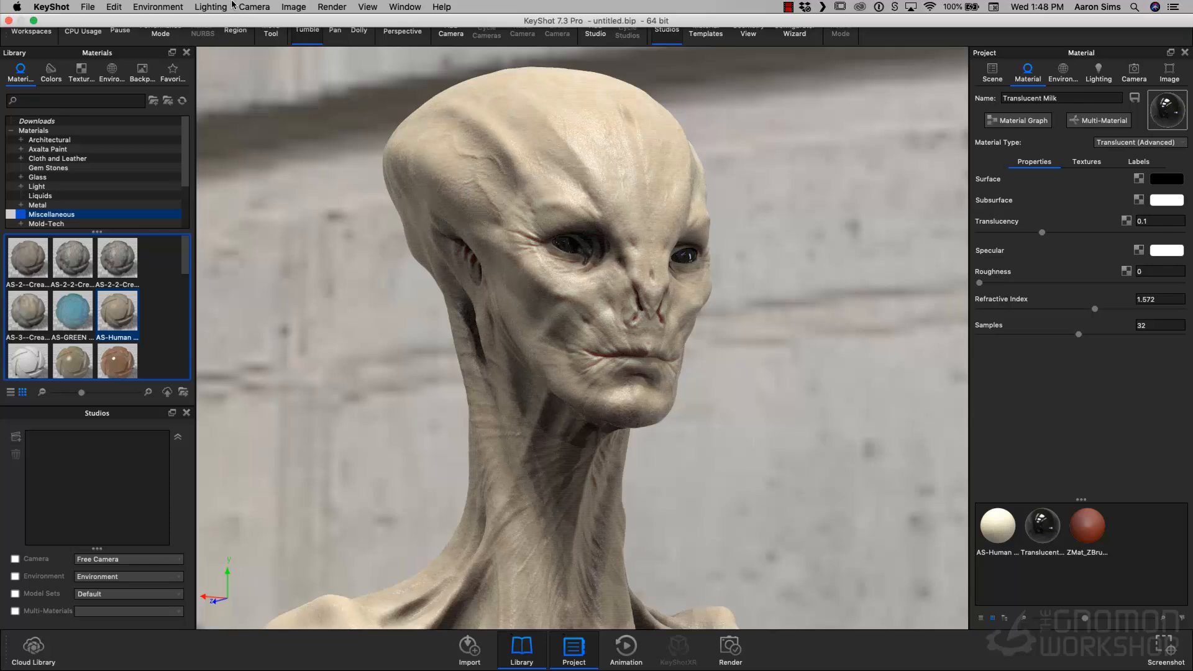
{"action": "left_click", "coordinate": [100, 7]}
{"action": "left_click", "coordinate": [112, 94]}
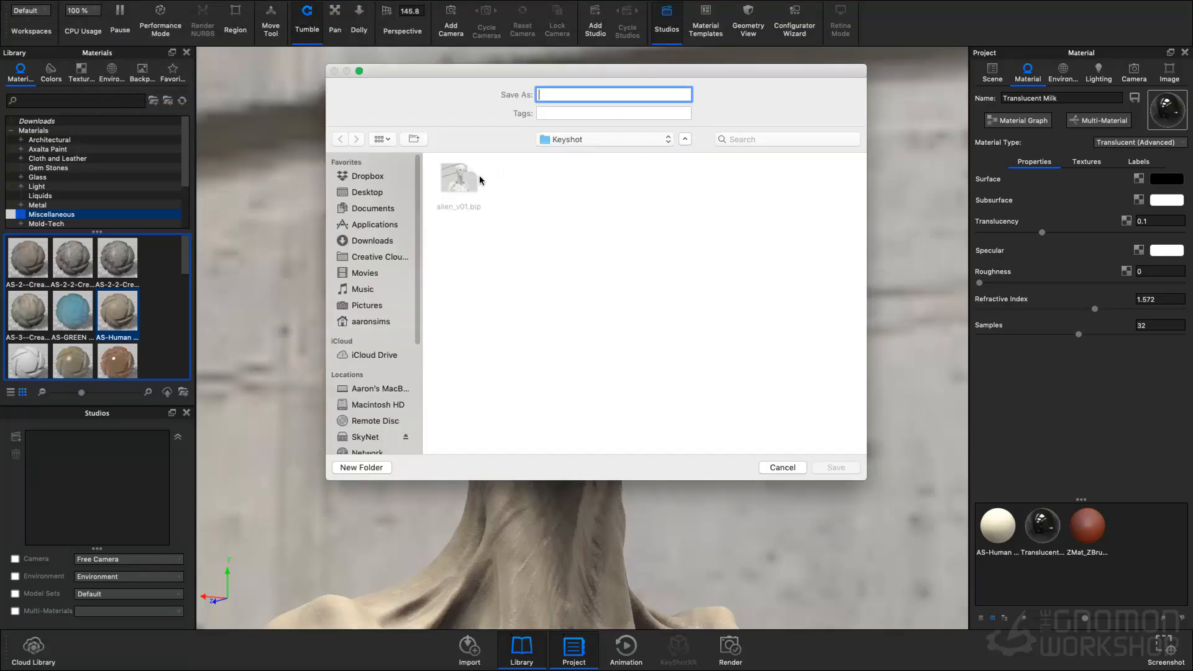
{"action": "left_click", "coordinate": [460, 178]}
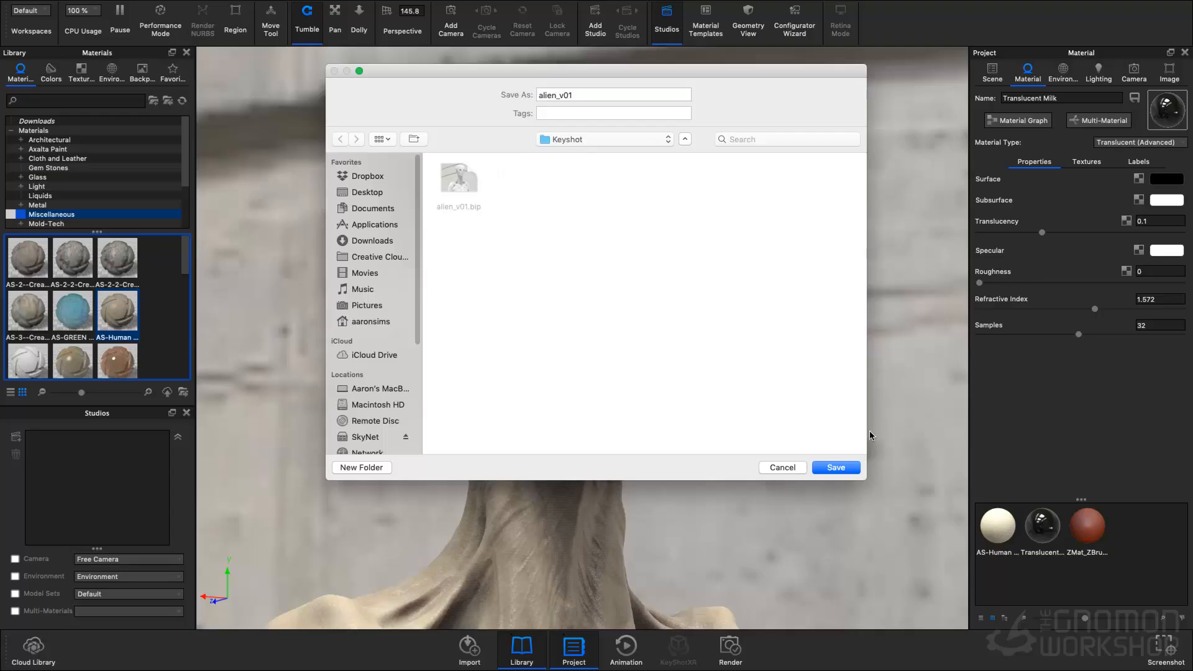
{"action": "left_click", "coordinate": [836, 467]}
{"action": "left_click", "coordinate": [693, 155]}
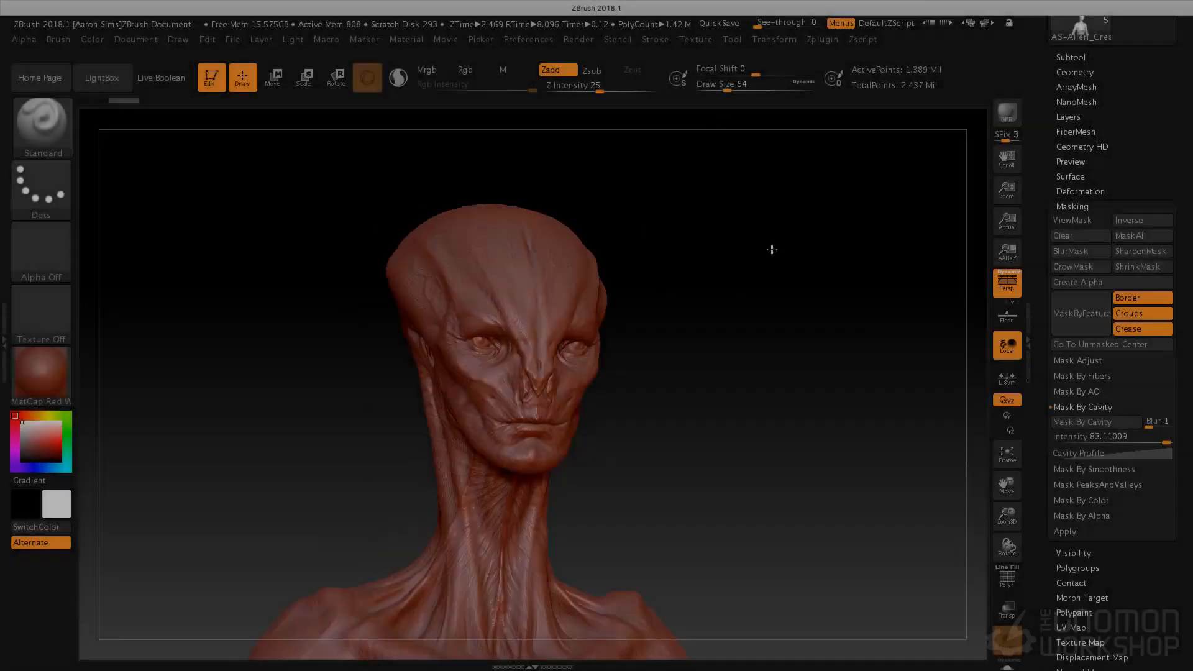
Step: Switch to ZBrush, mask the alien by cavity and inspect the mask on the head and neck
{"action": "left_click_drag", "start_coordinate": [780, 248], "coordinate": [753, 261]}
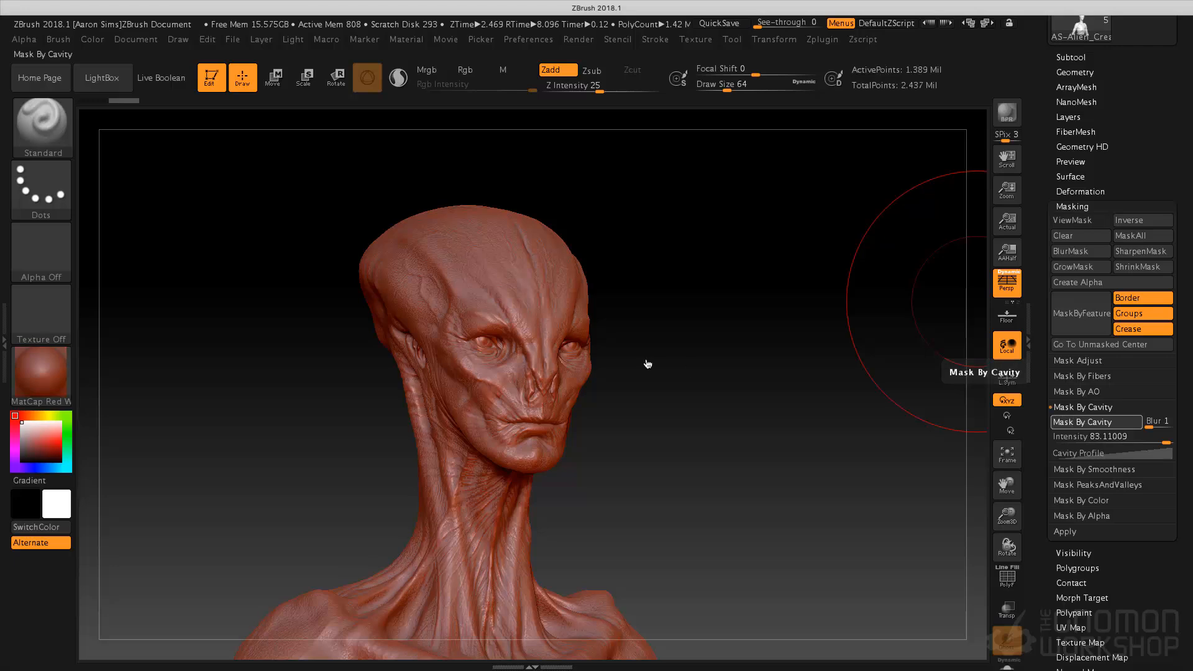
{"action": "left_click", "coordinate": [1096, 422]}
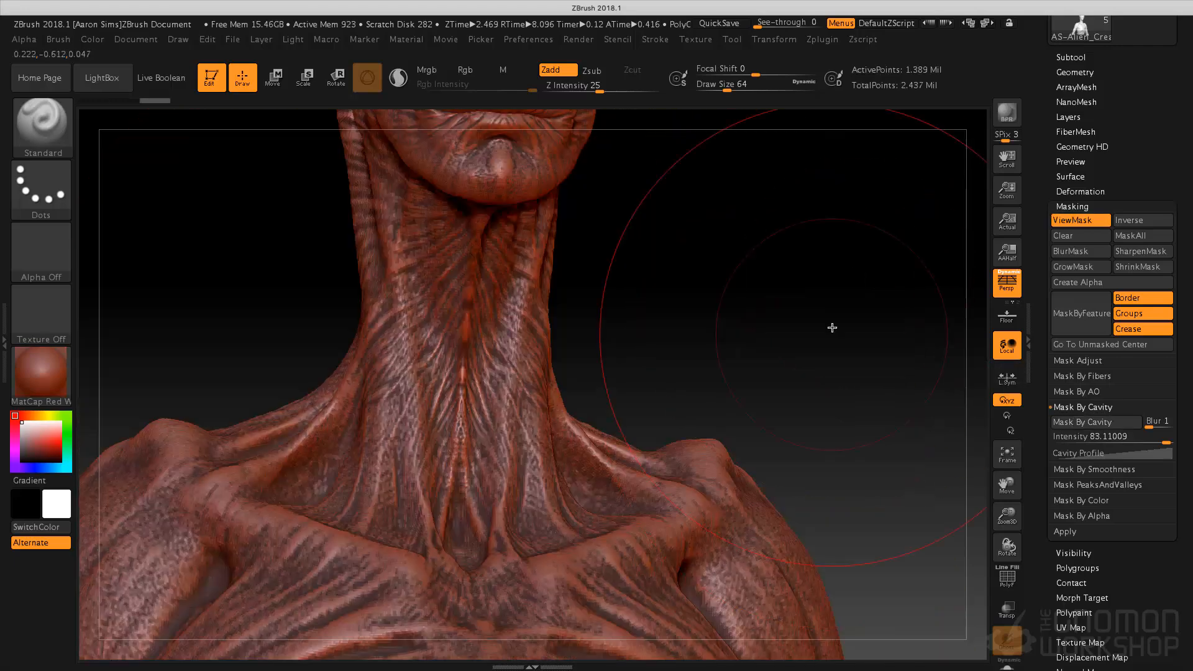
{"action": "left_click_drag", "start_coordinate": [789, 267], "coordinate": [807, 522]}
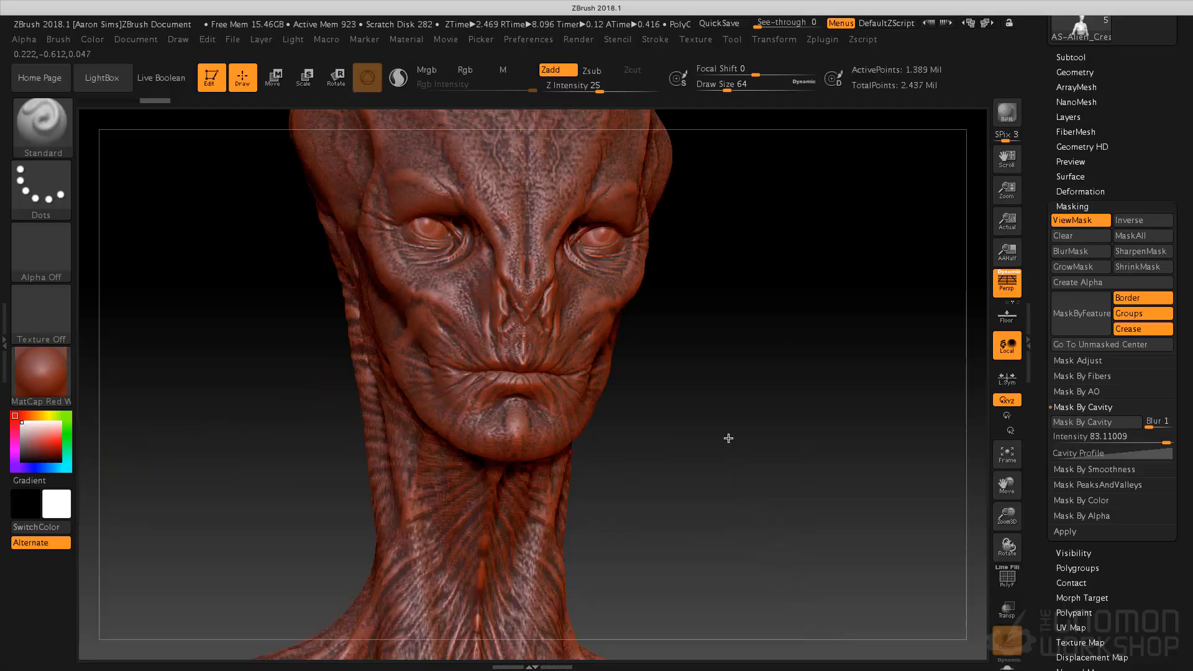
{"action": "left_click_drag", "start_coordinate": [727, 434], "coordinate": [733, 464]}
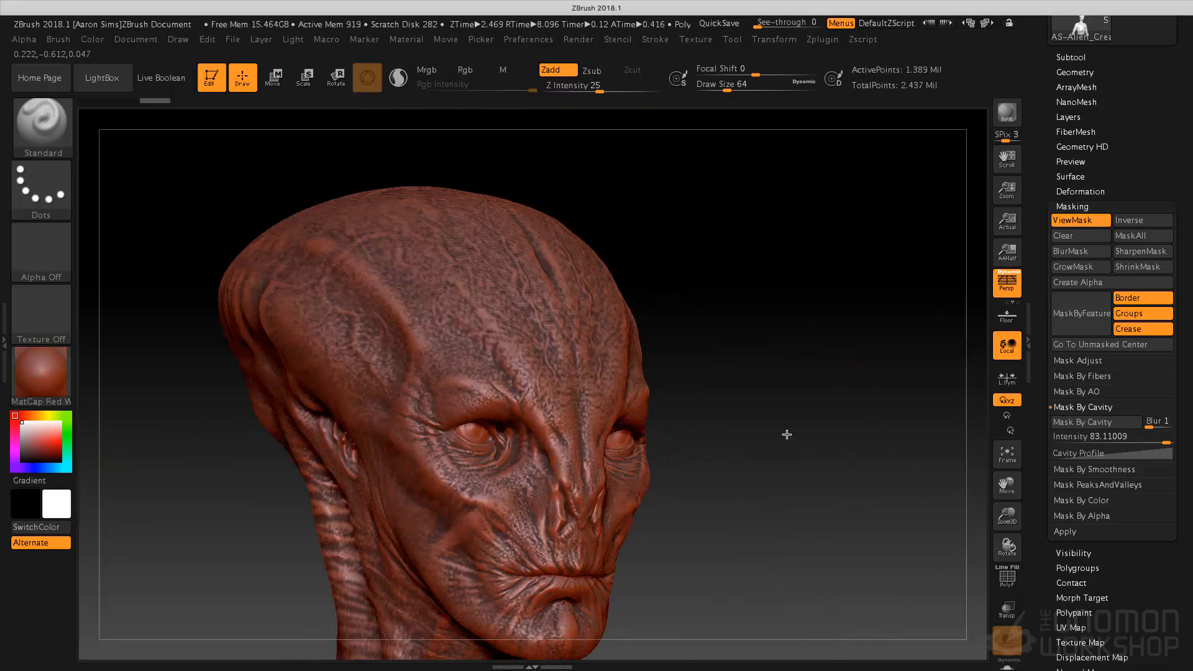
{"action": "mouse_move", "coordinate": [787, 434]}
{"action": "left_mouse_down"}
{"action": "mouse_move", "coordinate": [771, 413]}
{"action": "mouse_move", "coordinate": [755, 445]}
{"action": "mouse_move", "coordinate": [753, 269]}
{"action": "left_mouse_up"}
{"action": "left_click_drag", "start_coordinate": [751, 455], "coordinate": [772, 325], "text": "alt"}
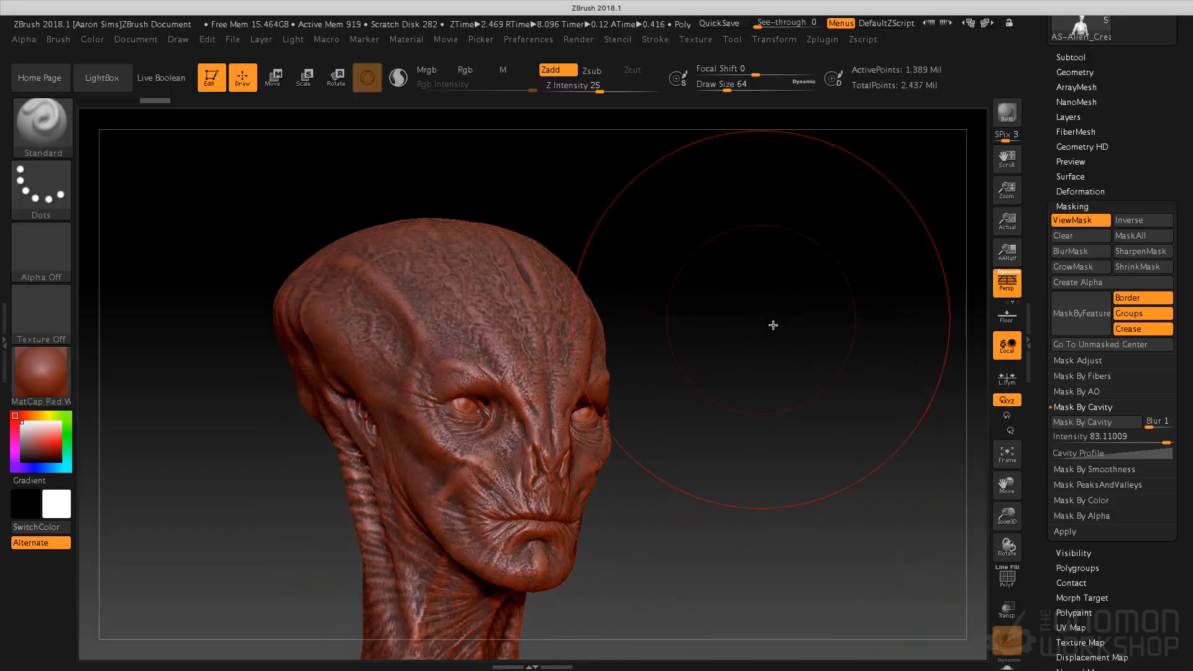
Step: Invert the cavity mask and view it across the upper body
{"action": "left_click", "coordinate": [1154, 226]}
{"action": "left_click_drag", "start_coordinate": [792, 329], "coordinate": [781, 330]}
{"action": "mouse_move", "coordinate": [821, 453]}
{"action": "left_mouse_down"}
{"action": "mouse_move", "coordinate": [810, 427]}
{"action": "mouse_move", "coordinate": [805, 512]}
{"action": "mouse_move", "coordinate": [780, 418]}
{"action": "mouse_move", "coordinate": [799, 466]}
{"action": "mouse_move", "coordinate": [808, 417]}
{"action": "mouse_move", "coordinate": [832, 418]}
{"action": "left_mouse_up"}
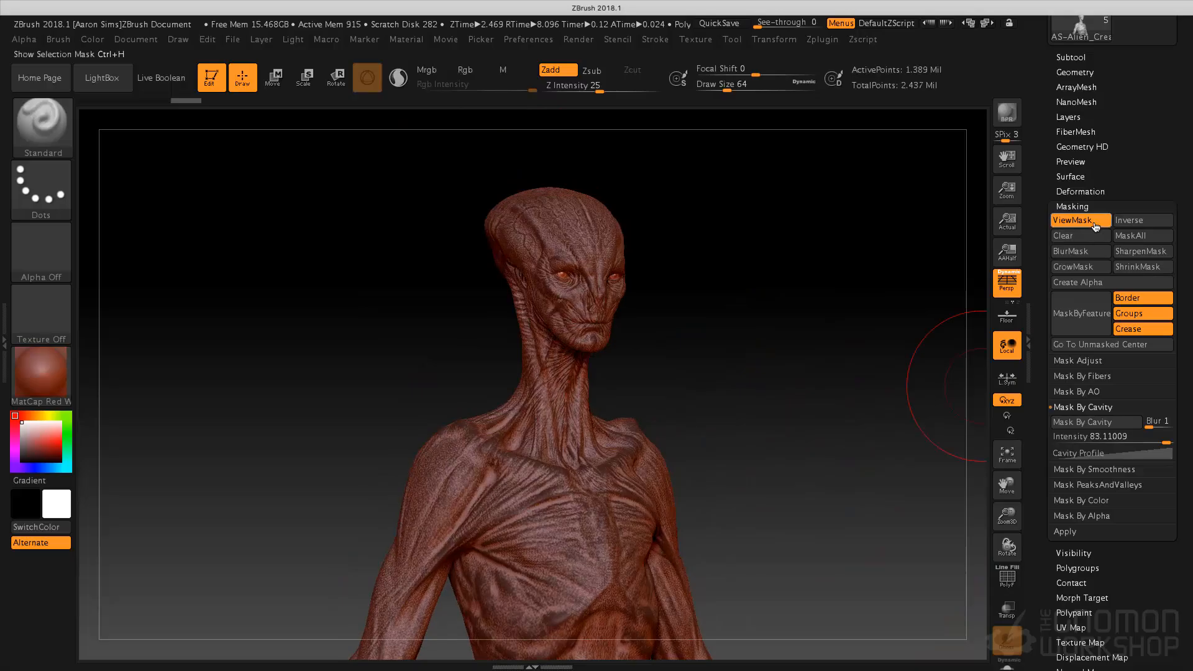
Step: Turn on Colorize for the alien's polypaint and clear the mask
{"action": "left_click", "coordinate": [1084, 208]}
{"action": "left_click", "coordinate": [1080, 238]}
{"action": "left_click", "coordinate": [1081, 238]}
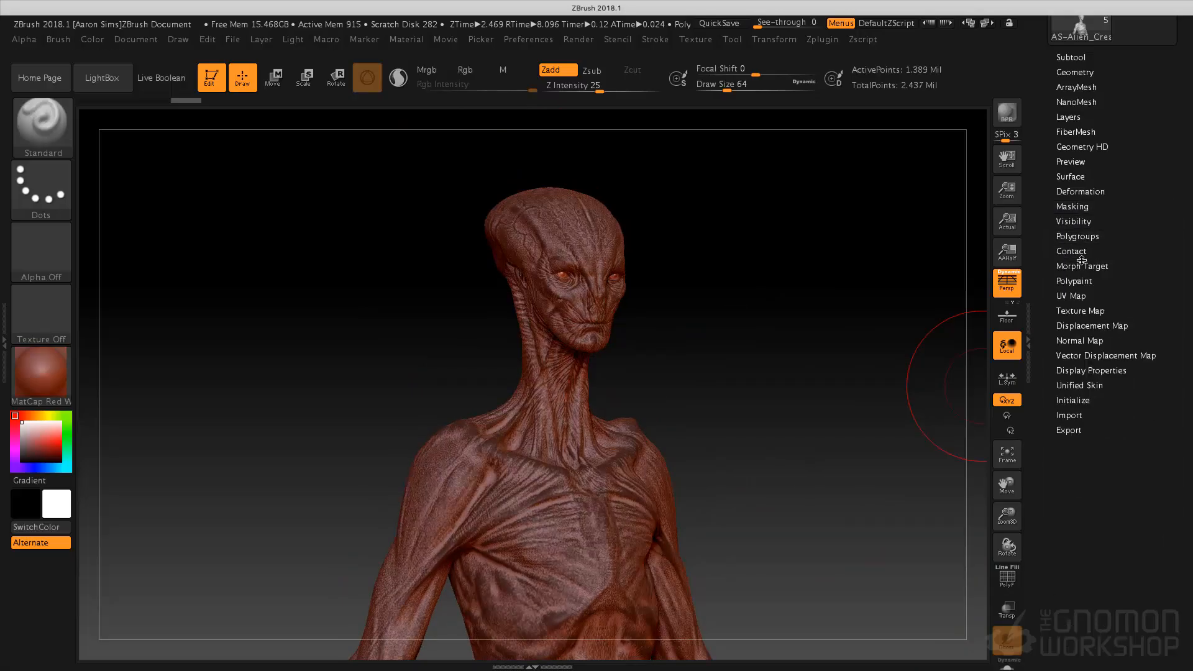
{"action": "left_click", "coordinate": [1076, 281]}
{"action": "left_click", "coordinate": [1096, 295]}
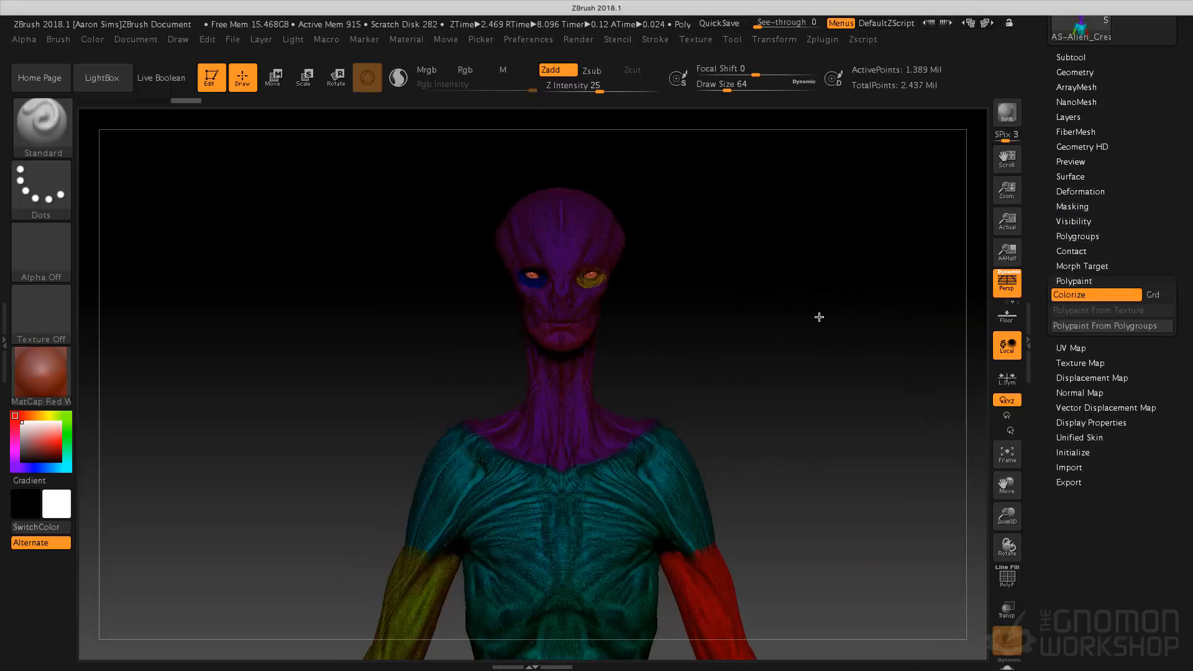
{"action": "left_click", "coordinate": [1075, 208]}
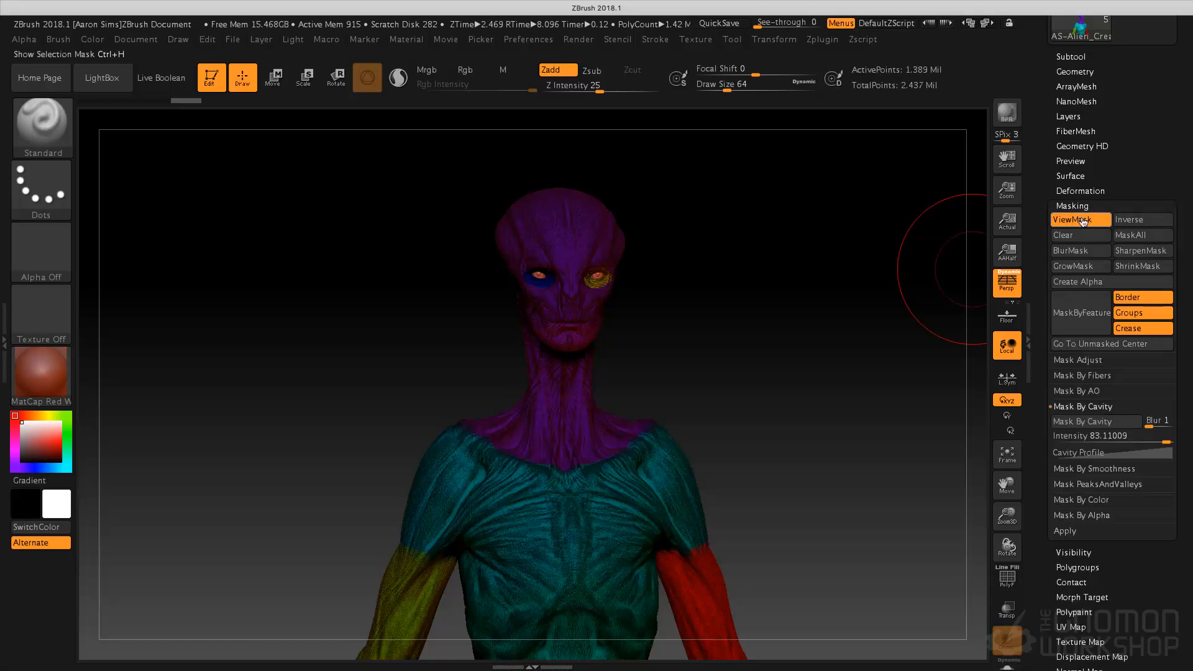
{"action": "left_click", "coordinate": [1081, 237]}
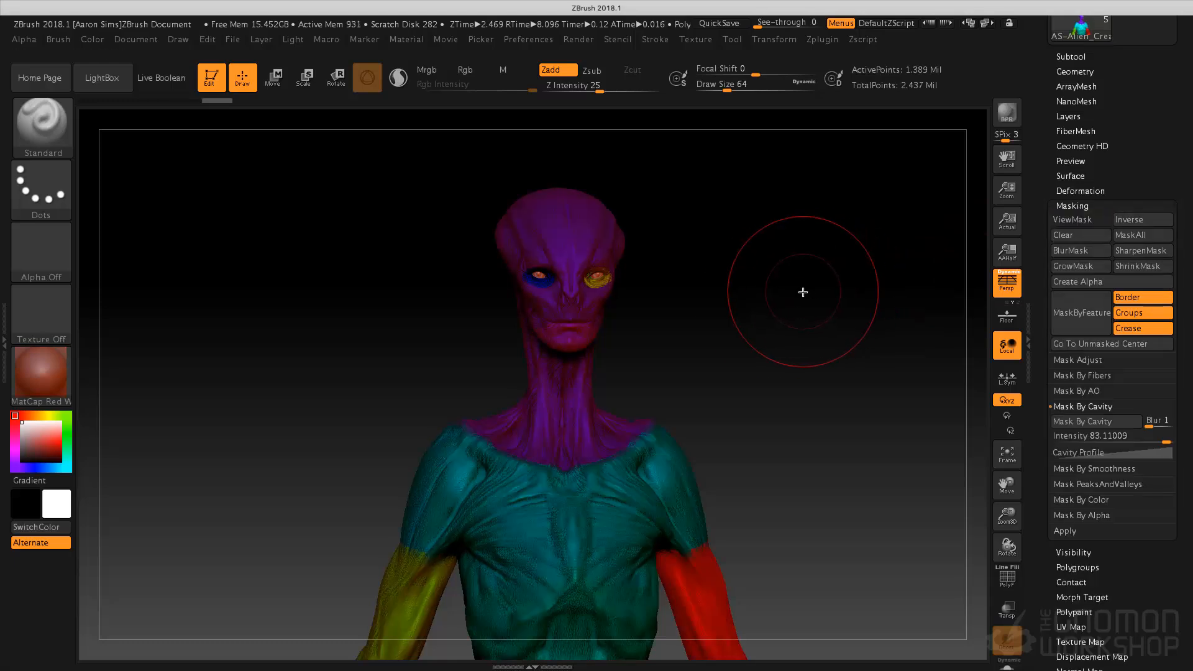
Step: Switch the alien's preview material to SkinShade4
{"action": "left_click", "coordinate": [55, 373]}
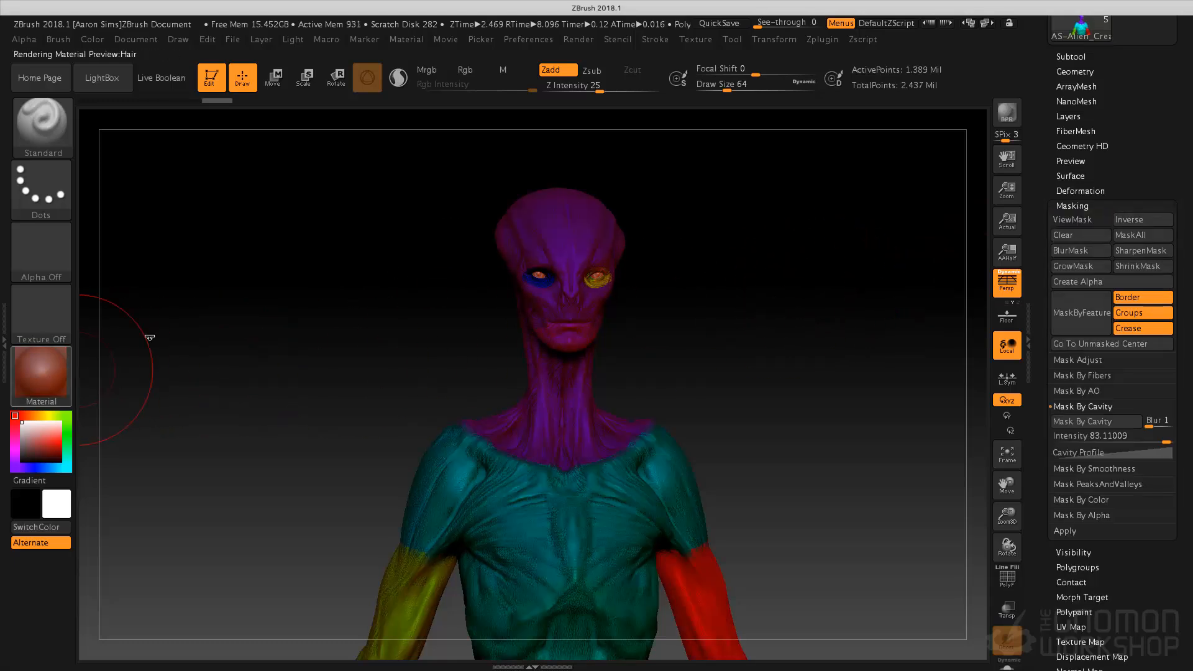
{"action": "left_click", "coordinate": [34, 379]}
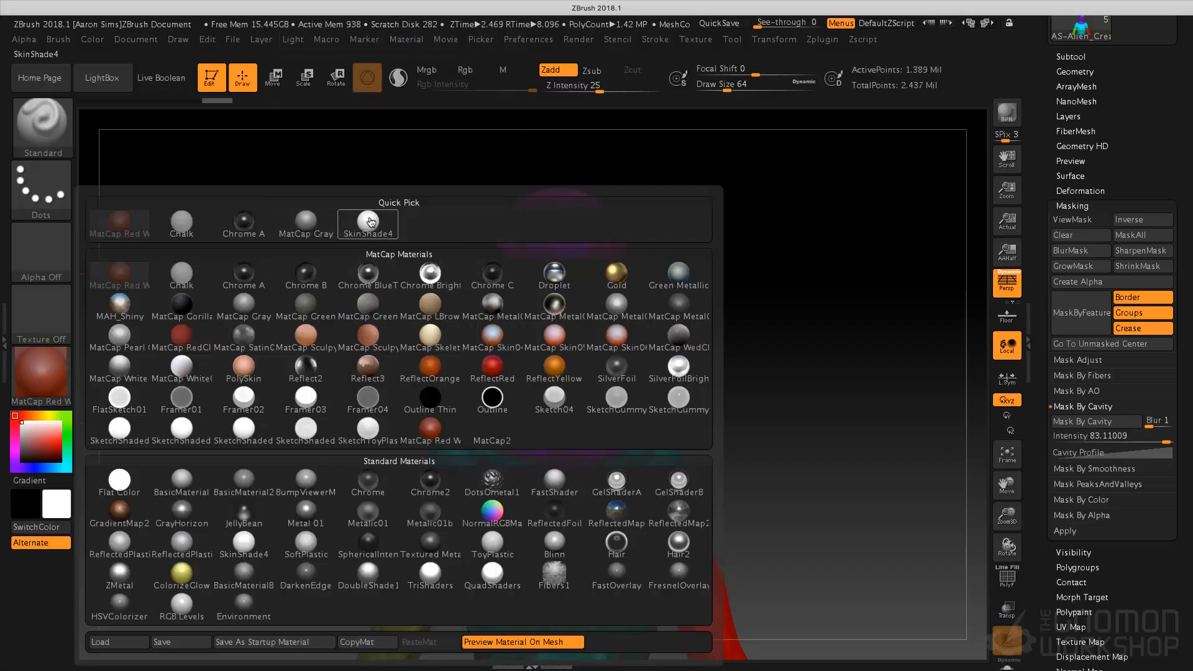
{"action": "left_click", "coordinate": [343, 235]}
{"action": "left_click_drag", "start_coordinate": [780, 365], "coordinate": [769, 415]}
Step: Set the Standard brush to paint colour only, without sculpting, in pale pink (227, 192, 192)
{"action": "left_click", "coordinate": [551, 70]}
{"action": "left_click", "coordinate": [466, 69]}
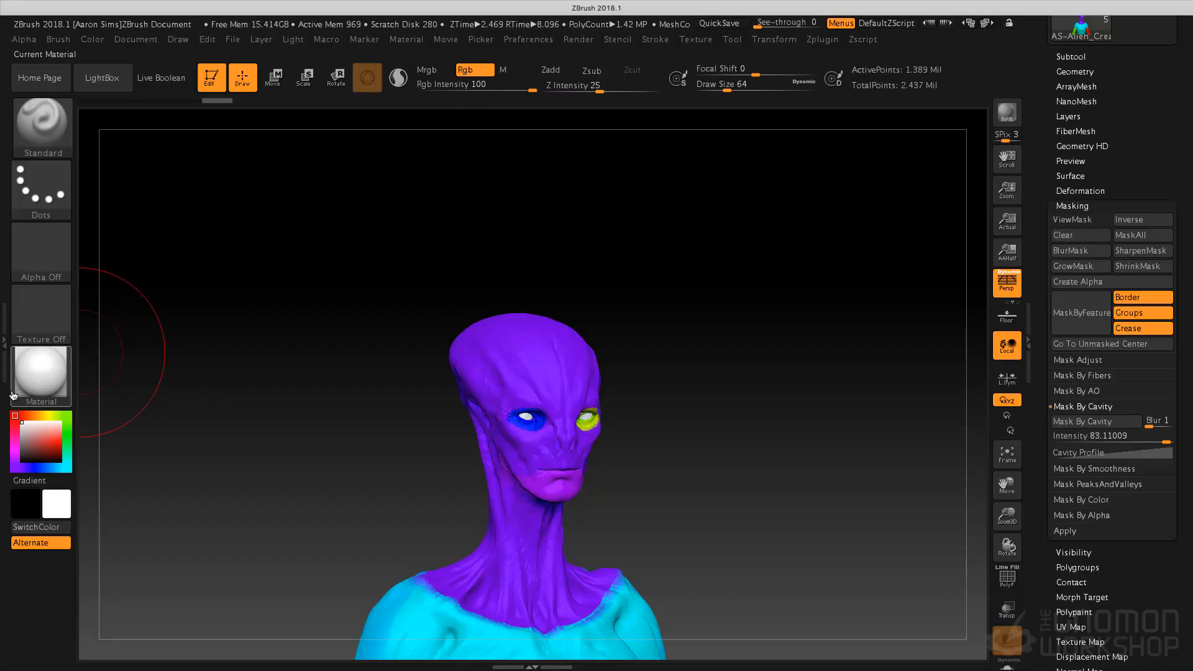
{"action": "left_click", "coordinate": [36, 428]}
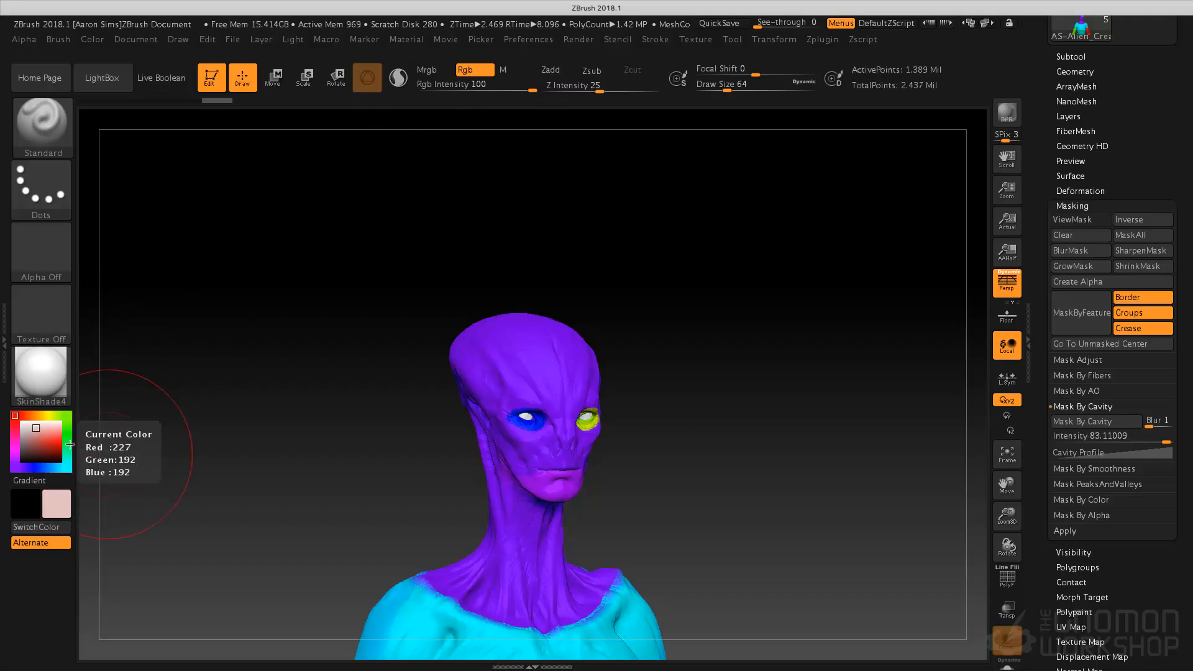
Step: Paint the alien's head, neck, shoulders, arms and back with the pale pink base colour
{"action": "mouse_move", "coordinate": [578, 336]}
{"action": "left_mouse_down"}
{"action": "mouse_move", "coordinate": [527, 420]}
{"action": "mouse_move", "coordinate": [560, 621]}
{"action": "mouse_move", "coordinate": [386, 628]}
{"action": "mouse_move", "coordinate": [441, 500]}
{"action": "mouse_move", "coordinate": [465, 351]}
{"action": "mouse_move", "coordinate": [475, 377]}
{"action": "left_mouse_up"}
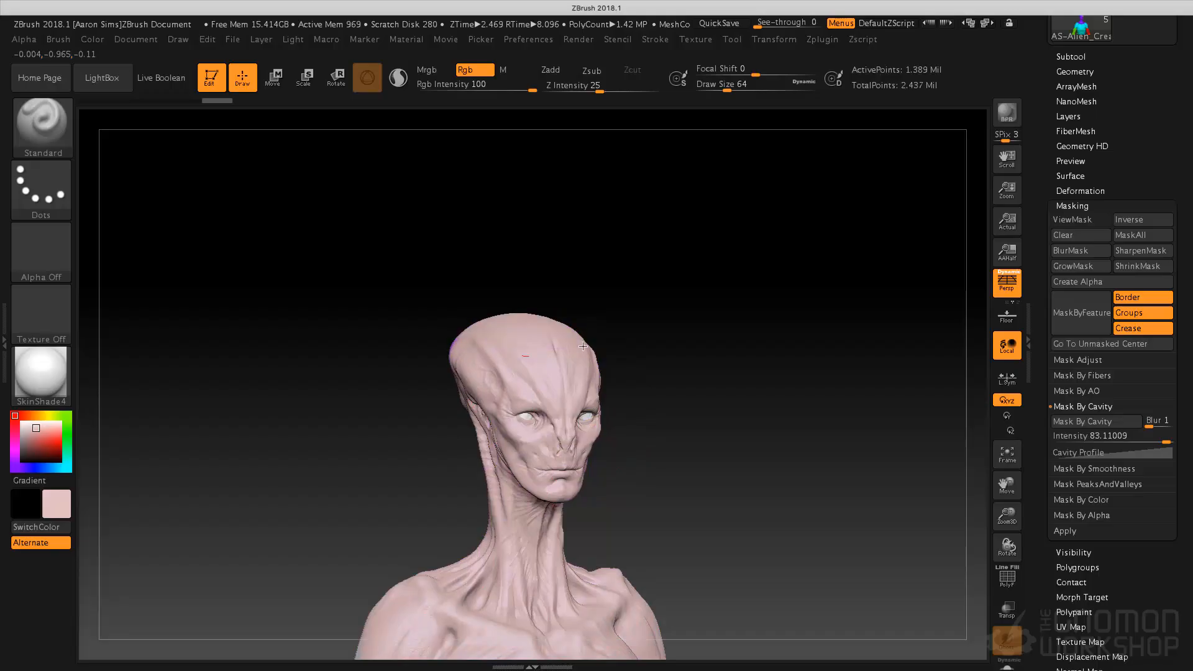
{"action": "left_click_drag", "start_coordinate": [616, 368], "coordinate": [699, 387]}
{"action": "mouse_move", "coordinate": [381, 339]}
{"action": "left_mouse_down"}
{"action": "mouse_move", "coordinate": [414, 428]}
{"action": "mouse_move", "coordinate": [414, 569]}
{"action": "left_mouse_up"}
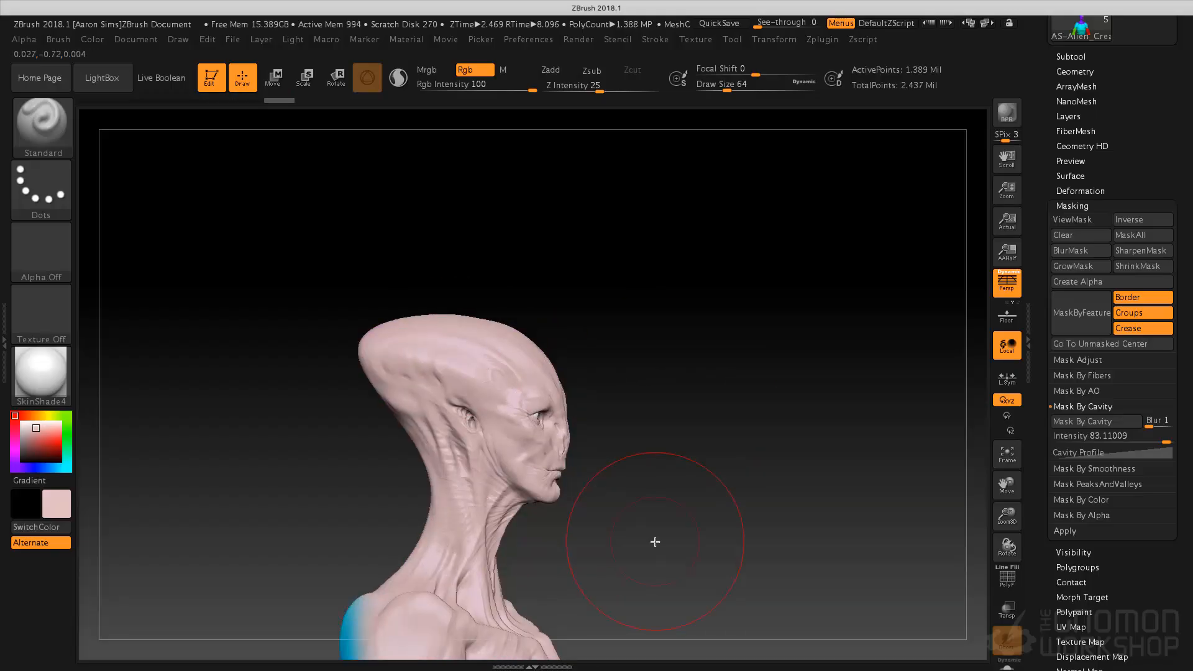
{"action": "left_click_drag", "start_coordinate": [658, 549], "coordinate": [655, 327], "text": "alt"}
{"action": "mouse_move", "coordinate": [398, 401]}
{"action": "left_mouse_down"}
{"action": "mouse_move", "coordinate": [379, 544]}
{"action": "mouse_move", "coordinate": [450, 598]}
{"action": "mouse_move", "coordinate": [615, 483]}
{"action": "mouse_move", "coordinate": [435, 646]}
{"action": "mouse_move", "coordinate": [407, 364]}
{"action": "left_mouse_up"}
{"action": "left_click_drag", "start_coordinate": [587, 364], "coordinate": [671, 386]}
{"action": "mouse_move", "coordinate": [292, 395]}
{"action": "left_mouse_down"}
{"action": "mouse_move", "coordinate": [267, 417]}
{"action": "mouse_move", "coordinate": [242, 493]}
{"action": "mouse_move", "coordinate": [311, 597]}
{"action": "left_mouse_up"}
{"action": "left_click_drag", "start_coordinate": [535, 359], "coordinate": [650, 536], "text": "alt"}
{"action": "mouse_move", "coordinate": [377, 261]}
{"action": "left_mouse_down"}
{"action": "mouse_move", "coordinate": [330, 280]}
{"action": "mouse_move", "coordinate": [363, 274]}
{"action": "left_mouse_up"}
{"action": "mouse_move", "coordinate": [757, 394]}
{"action": "left_mouse_down"}
{"action": "mouse_move", "coordinate": [728, 373]}
{"action": "mouse_move", "coordinate": [731, 386]}
{"action": "mouse_move", "coordinate": [740, 277]}
{"action": "mouse_move", "coordinate": [768, 174]}
{"action": "left_mouse_up"}
{"action": "mouse_move", "coordinate": [698, 498]}
{"action": "left_mouse_down"}
{"action": "mouse_move", "coordinate": [681, 525]}
{"action": "mouse_move", "coordinate": [232, 586]}
{"action": "left_mouse_up"}
{"action": "left_click_drag", "start_coordinate": [221, 429], "coordinate": [288, 419]}
{"action": "mouse_move", "coordinate": [883, 560]}
{"action": "left_mouse_down"}
{"action": "mouse_move", "coordinate": [625, 580]}
{"action": "mouse_move", "coordinate": [663, 454]}
{"action": "left_mouse_up"}
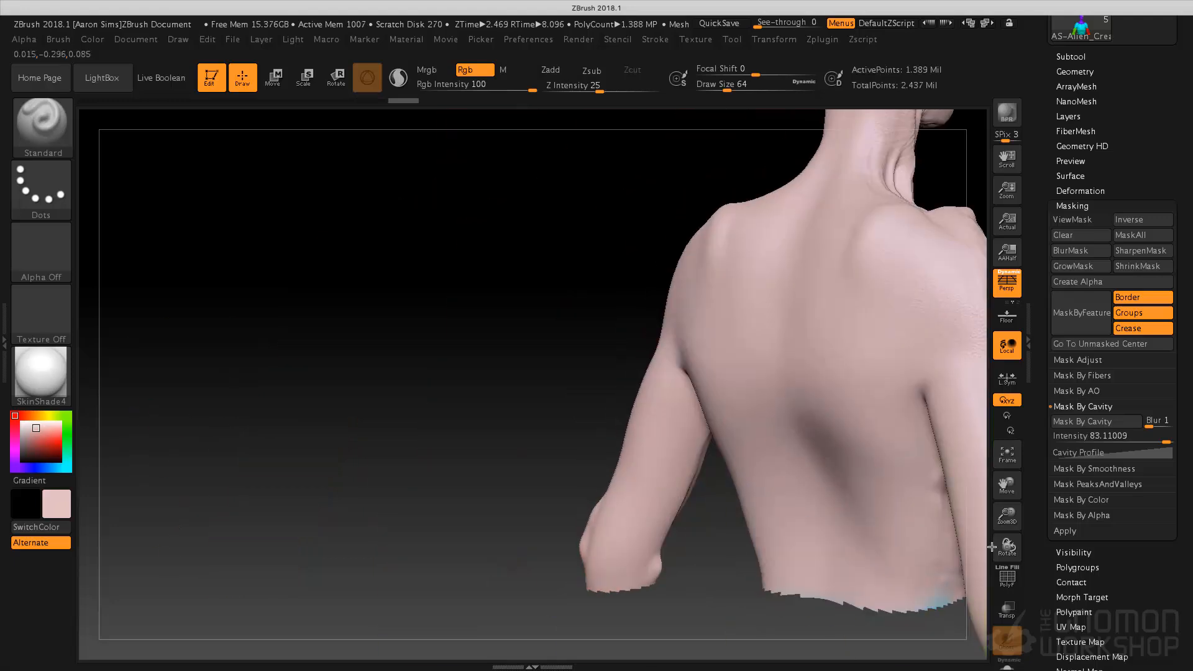
{"action": "mouse_move", "coordinate": [479, 328]}
{"action": "left_mouse_down"}
{"action": "mouse_move", "coordinate": [211, 307]}
{"action": "mouse_move", "coordinate": [858, 405]}
{"action": "mouse_move", "coordinate": [847, 306]}
{"action": "mouse_move", "coordinate": [842, 476]}
{"action": "left_mouse_up"}
{"action": "left_click_drag", "start_coordinate": [813, 372], "coordinate": [807, 416], "text": "shift"}
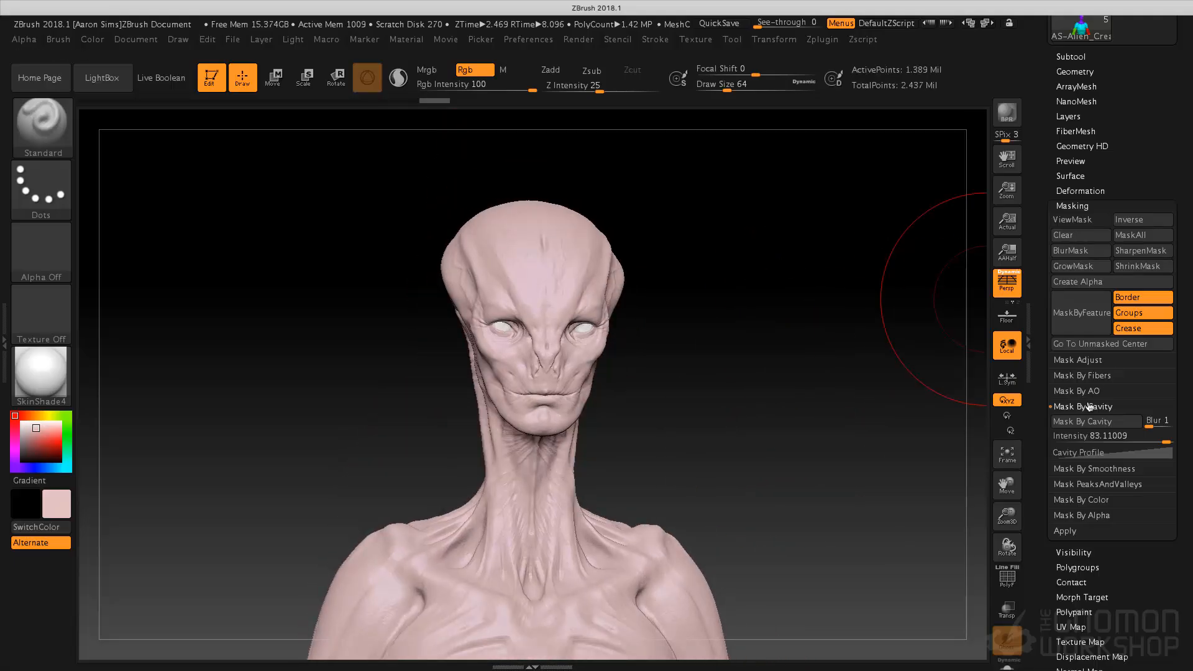
Step: Mask the pink-painted alien by cavity and invert the mask
{"action": "left_click", "coordinate": [1081, 422]}
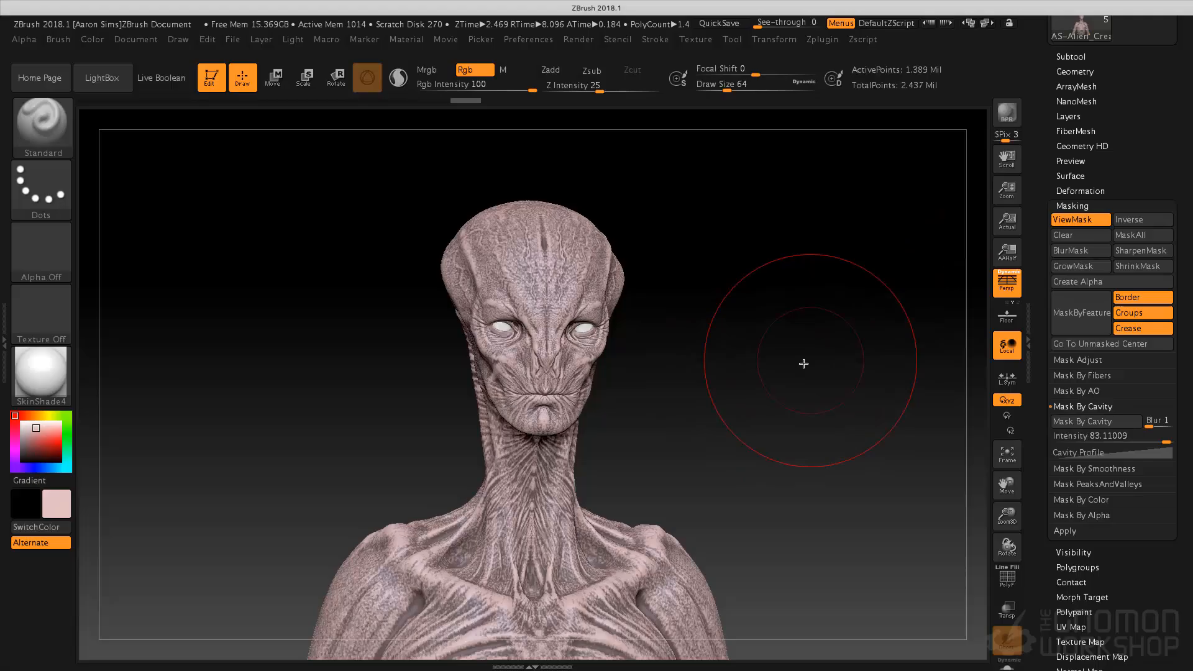
{"action": "left_click", "coordinate": [1154, 223]}
{"action": "left_click_drag", "start_coordinate": [775, 306], "coordinate": [776, 448], "text": "alt"}
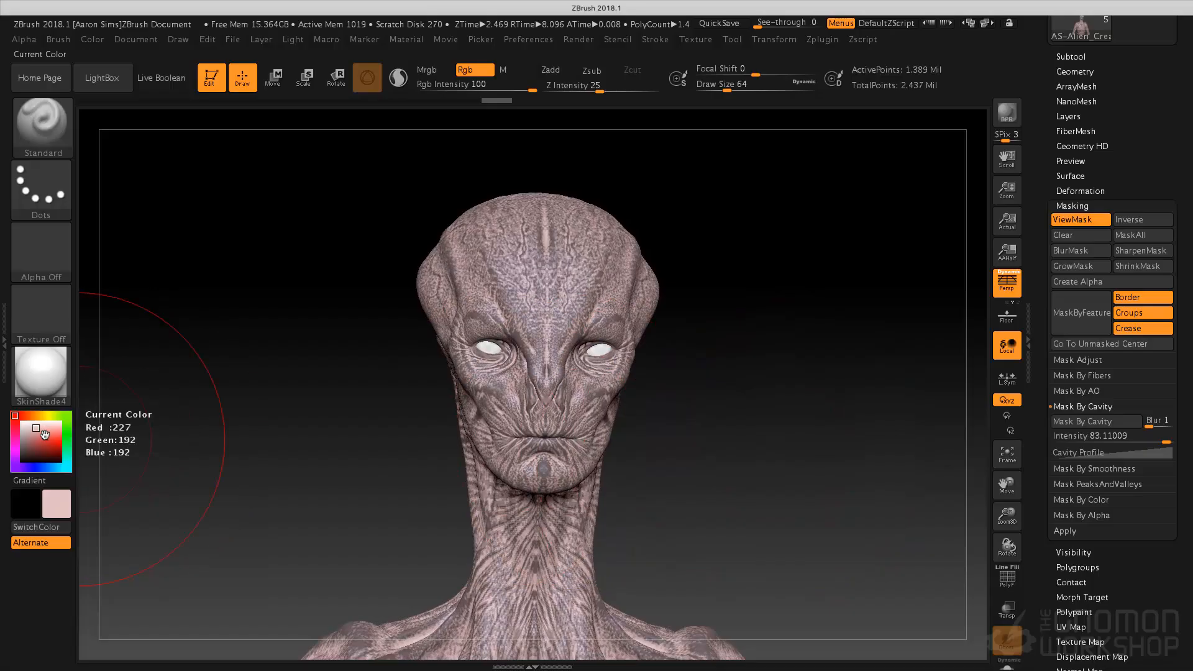
Step: Paint dark reddish brown over the alien's face, side of the head and neck through the cavity mask, and hide the mask overlay
{"action": "left_click_drag", "start_coordinate": [652, 489], "coordinate": [741, 553], "text": "alt"}
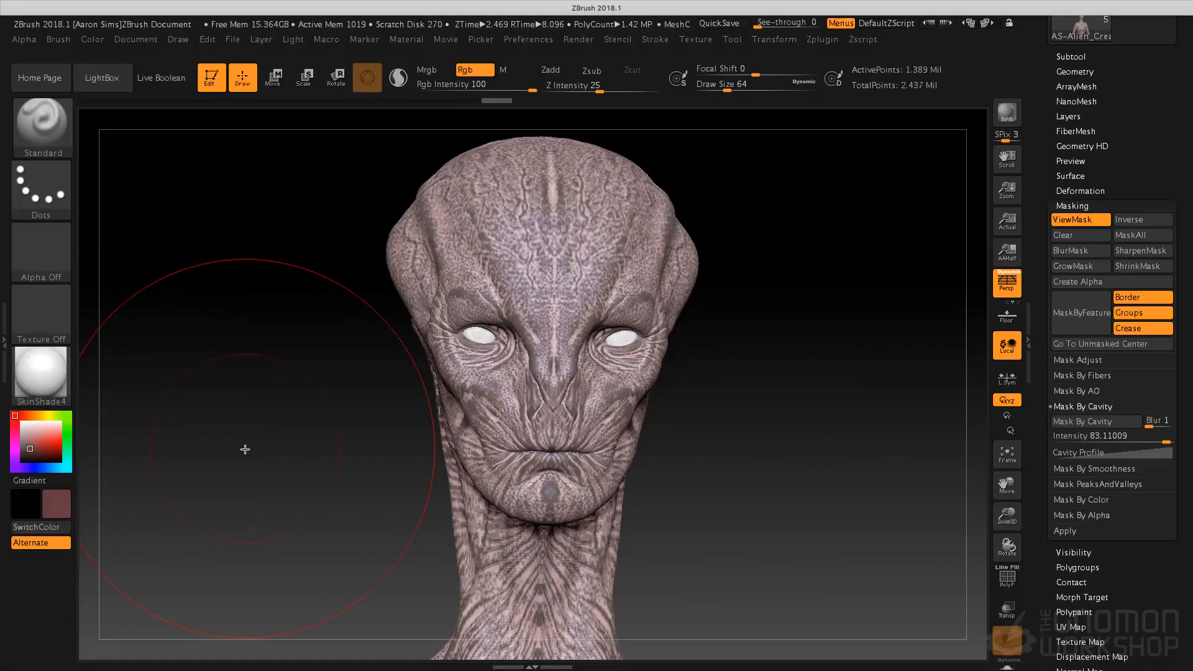
{"action": "key", "text": "s"}
{"action": "mouse_move", "coordinate": [536, 261]}
{"action": "left_mouse_down"}
{"action": "mouse_move", "coordinate": [519, 326]}
{"action": "mouse_move", "coordinate": [525, 441]}
{"action": "mouse_move", "coordinate": [421, 331]}
{"action": "mouse_move", "coordinate": [621, 261]}
{"action": "mouse_move", "coordinate": [540, 205]}
{"action": "mouse_move", "coordinate": [435, 211]}
{"action": "mouse_move", "coordinate": [516, 364]}
{"action": "mouse_move", "coordinate": [487, 453]}
{"action": "mouse_move", "coordinate": [547, 550]}
{"action": "mouse_move", "coordinate": [541, 597]}
{"action": "left_mouse_up"}
{"action": "mouse_move", "coordinate": [659, 537]}
{"action": "left_mouse_down"}
{"action": "mouse_move", "coordinate": [721, 534]}
{"action": "mouse_move", "coordinate": [577, 371]}
{"action": "mouse_move", "coordinate": [385, 429]}
{"action": "mouse_move", "coordinate": [361, 472]}
{"action": "mouse_move", "coordinate": [348, 621]}
{"action": "mouse_move", "coordinate": [470, 591]}
{"action": "left_mouse_up"}
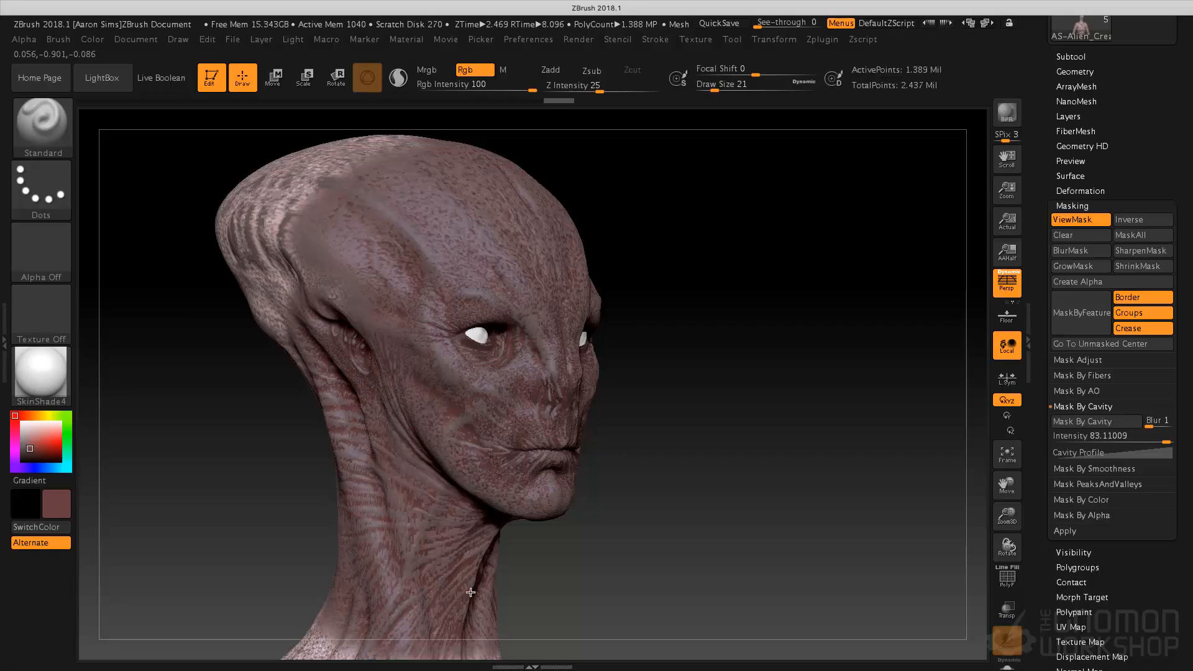
{"action": "mouse_move", "coordinate": [300, 211]}
{"action": "left_mouse_down"}
{"action": "mouse_move", "coordinate": [213, 277]}
{"action": "mouse_move", "coordinate": [373, 152]}
{"action": "left_mouse_up"}
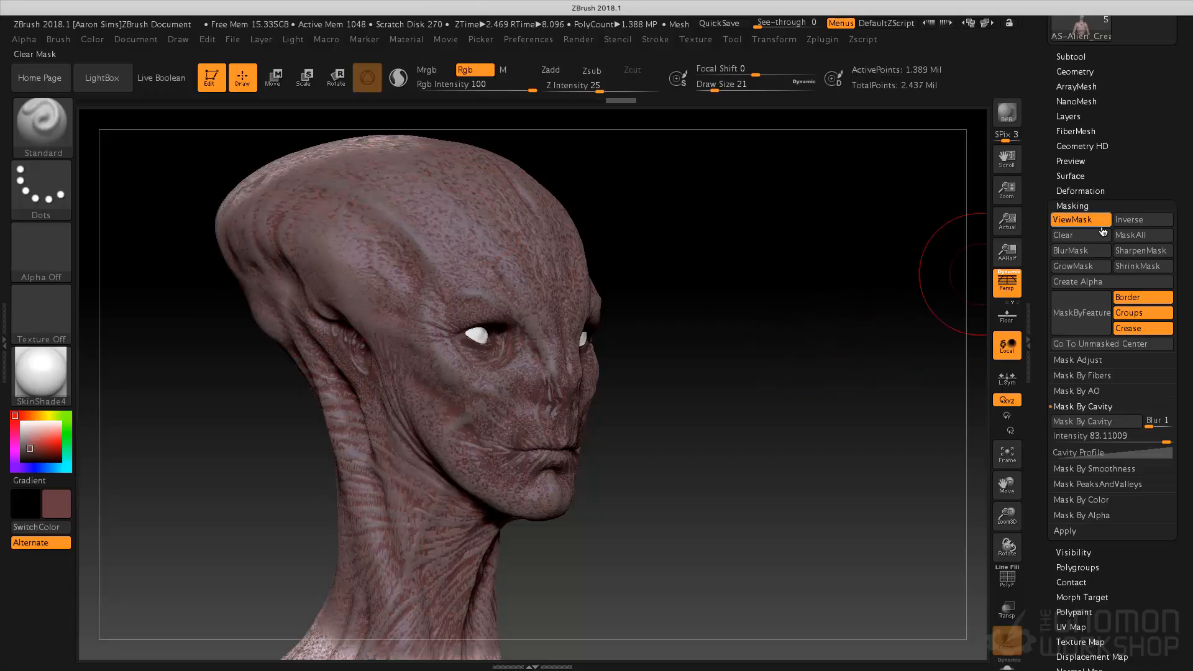
{"action": "left_click", "coordinate": [1072, 219]}
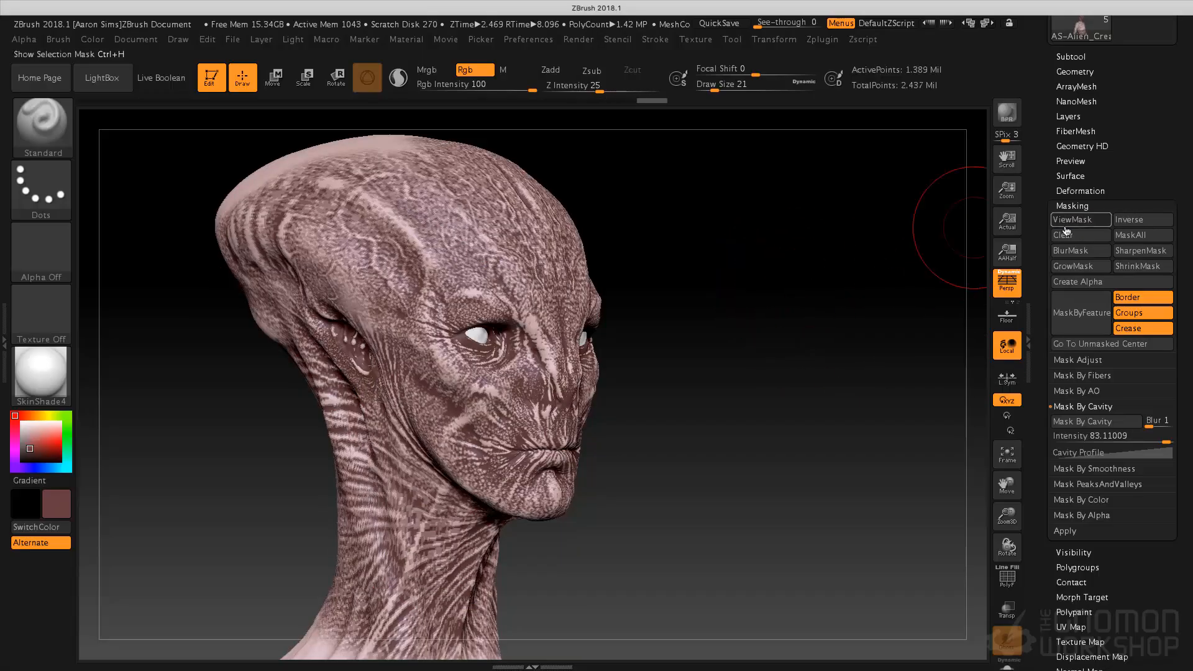
Step: Continue the dark reddish-brown paint across the crown, back and sides of the alien's head and down the neck
{"action": "left_click_drag", "start_coordinate": [720, 303], "coordinate": [767, 288]}
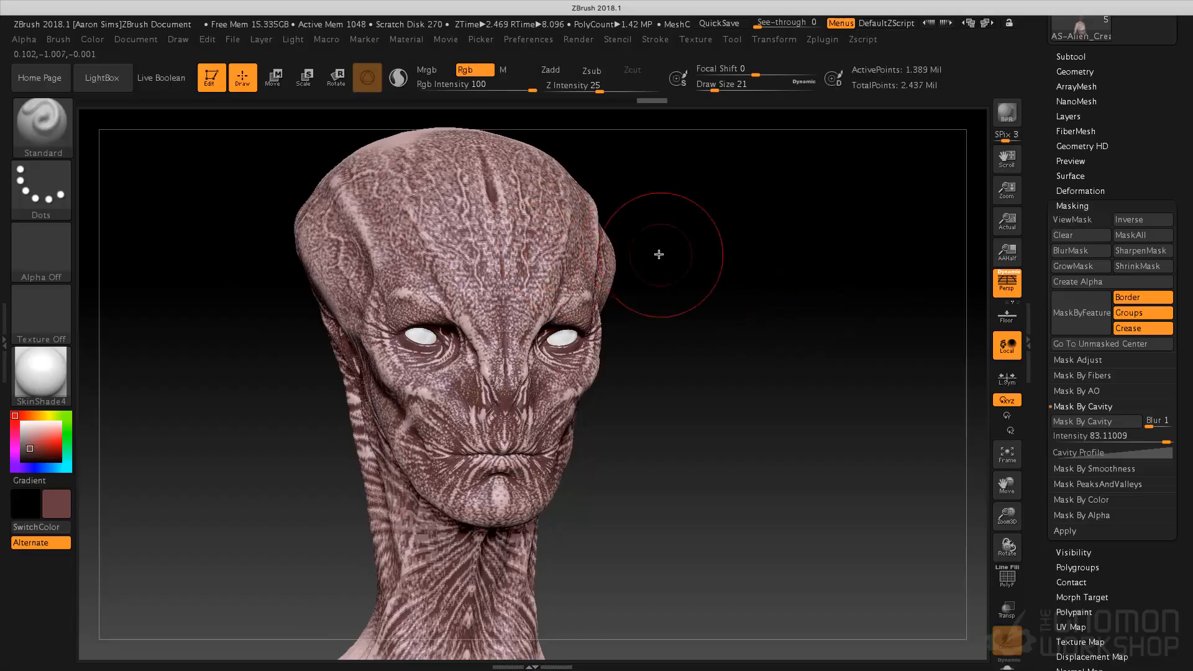
{"action": "mouse_move", "coordinate": [720, 243]}
{"action": "left_mouse_down", "text": "alt"}
{"action": "mouse_move", "coordinate": [744, 346]}
{"action": "mouse_move", "coordinate": [729, 397]}
{"action": "left_mouse_up", "text": "alt"}
{"action": "left_click_drag", "start_coordinate": [567, 267], "coordinate": [525, 227]}
{"action": "mouse_move", "coordinate": [707, 185]}
{"action": "left_mouse_down"}
{"action": "mouse_move", "coordinate": [740, 262]}
{"action": "mouse_move", "coordinate": [733, 348]}
{"action": "left_mouse_up"}
{"action": "mouse_move", "coordinate": [561, 178]}
{"action": "left_mouse_down"}
{"action": "mouse_move", "coordinate": [536, 145]}
{"action": "mouse_move", "coordinate": [571, 187]}
{"action": "left_mouse_up"}
{"action": "left_click_drag", "start_coordinate": [727, 267], "coordinate": [667, 235]}
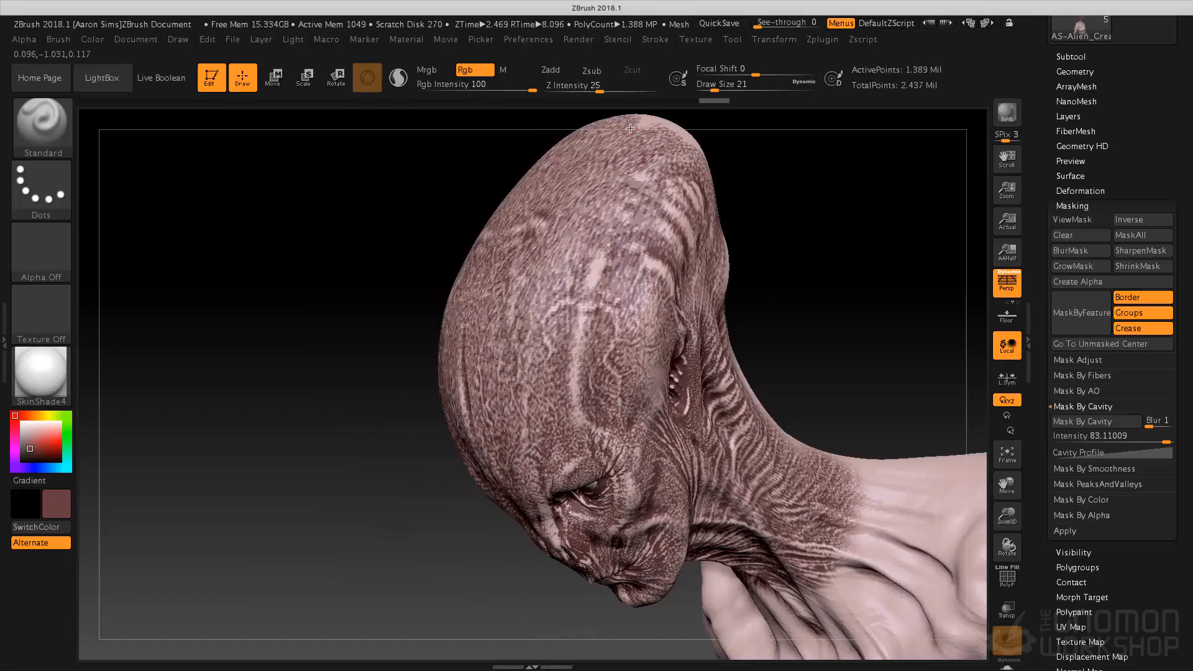
{"action": "mouse_move", "coordinate": [764, 166]}
{"action": "left_mouse_down"}
{"action": "mouse_move", "coordinate": [776, 263]}
{"action": "mouse_move", "coordinate": [727, 127]}
{"action": "mouse_move", "coordinate": [706, 122]}
{"action": "left_mouse_up"}
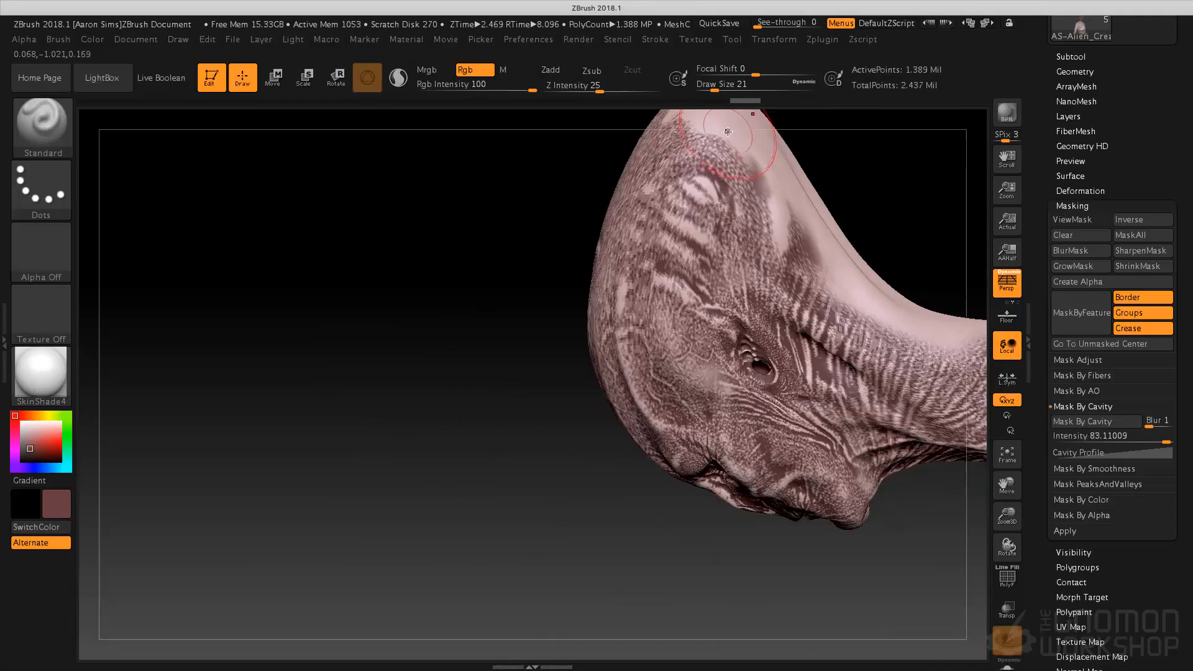
{"action": "mouse_move", "coordinate": [872, 304]}
{"action": "left_mouse_down"}
{"action": "mouse_move", "coordinate": [766, 179]}
{"action": "mouse_move", "coordinate": [785, 180]}
{"action": "mouse_move", "coordinate": [875, 277]}
{"action": "left_mouse_up"}
{"action": "mouse_move", "coordinate": [420, 280]}
{"action": "left_mouse_down"}
{"action": "mouse_move", "coordinate": [474, 187]}
{"action": "mouse_move", "coordinate": [446, 299]}
{"action": "mouse_move", "coordinate": [330, 315]}
{"action": "mouse_move", "coordinate": [264, 292]}
{"action": "left_mouse_up"}
{"action": "mouse_move", "coordinate": [552, 482]}
{"action": "left_mouse_down"}
{"action": "mouse_move", "coordinate": [528, 513]}
{"action": "mouse_move", "coordinate": [555, 622]}
{"action": "mouse_move", "coordinate": [700, 458]}
{"action": "left_mouse_up"}
{"action": "left_click_drag", "start_coordinate": [814, 429], "coordinate": [690, 441]}
{"action": "mouse_move", "coordinate": [715, 466]}
{"action": "left_mouse_down"}
{"action": "mouse_move", "coordinate": [762, 429]}
{"action": "mouse_move", "coordinate": [865, 531]}
{"action": "mouse_move", "coordinate": [699, 579]}
{"action": "left_mouse_up"}
{"action": "left_click_drag", "start_coordinate": [895, 479], "coordinate": [739, 300], "text": "alt"}
{"action": "left_click_drag", "start_coordinate": [761, 401], "coordinate": [615, 444]}
Step: Enlarge the brush to draw size 59 and paint the shoulders, back, chest and arms dark reddish brown through the cavity mask
{"action": "key", "text": "s"}
{"action": "left_click_drag", "start_coordinate": [742, 289], "coordinate": [754, 289]}
{"action": "mouse_move", "coordinate": [715, 447]}
{"action": "left_mouse_down"}
{"action": "mouse_move", "coordinate": [724, 563]}
{"action": "mouse_move", "coordinate": [423, 516]}
{"action": "left_mouse_up"}
{"action": "mouse_move", "coordinate": [820, 361]}
{"action": "left_mouse_down", "text": "alt"}
{"action": "mouse_move", "coordinate": [802, 382]}
{"action": "mouse_move", "coordinate": [724, 351]}
{"action": "left_mouse_up", "text": "alt"}
{"action": "left_click_drag", "start_coordinate": [650, 476], "coordinate": [684, 602]}
{"action": "mouse_move", "coordinate": [606, 488]}
{"action": "left_mouse_down"}
{"action": "mouse_move", "coordinate": [479, 559]}
{"action": "mouse_move", "coordinate": [597, 575]}
{"action": "left_mouse_up"}
{"action": "left_click_drag", "start_coordinate": [699, 408], "coordinate": [780, 401]}
{"action": "left_click_drag", "start_coordinate": [354, 588], "coordinate": [325, 608]}
{"action": "left_click_drag", "start_coordinate": [684, 428], "coordinate": [818, 413]}
{"action": "left_click_drag", "start_coordinate": [338, 387], "coordinate": [347, 450]}
{"action": "left_click_drag", "start_coordinate": [519, 445], "coordinate": [617, 437]}
{"action": "mouse_move", "coordinate": [248, 397]}
{"action": "left_mouse_down"}
{"action": "mouse_move", "coordinate": [267, 535]}
{"action": "mouse_move", "coordinate": [295, 597]}
{"action": "left_mouse_up"}
{"action": "left_click_drag", "start_coordinate": [287, 327], "coordinate": [284, 178]}
{"action": "left_click_drag", "start_coordinate": [275, 465], "coordinate": [239, 501]}
{"action": "mouse_move", "coordinate": [649, 417]}
{"action": "left_mouse_down"}
{"action": "mouse_move", "coordinate": [597, 413]}
{"action": "mouse_move", "coordinate": [567, 393]}
{"action": "mouse_move", "coordinate": [650, 400]}
{"action": "mouse_move", "coordinate": [655, 373]}
{"action": "mouse_move", "coordinate": [671, 396]}
{"action": "left_mouse_up"}
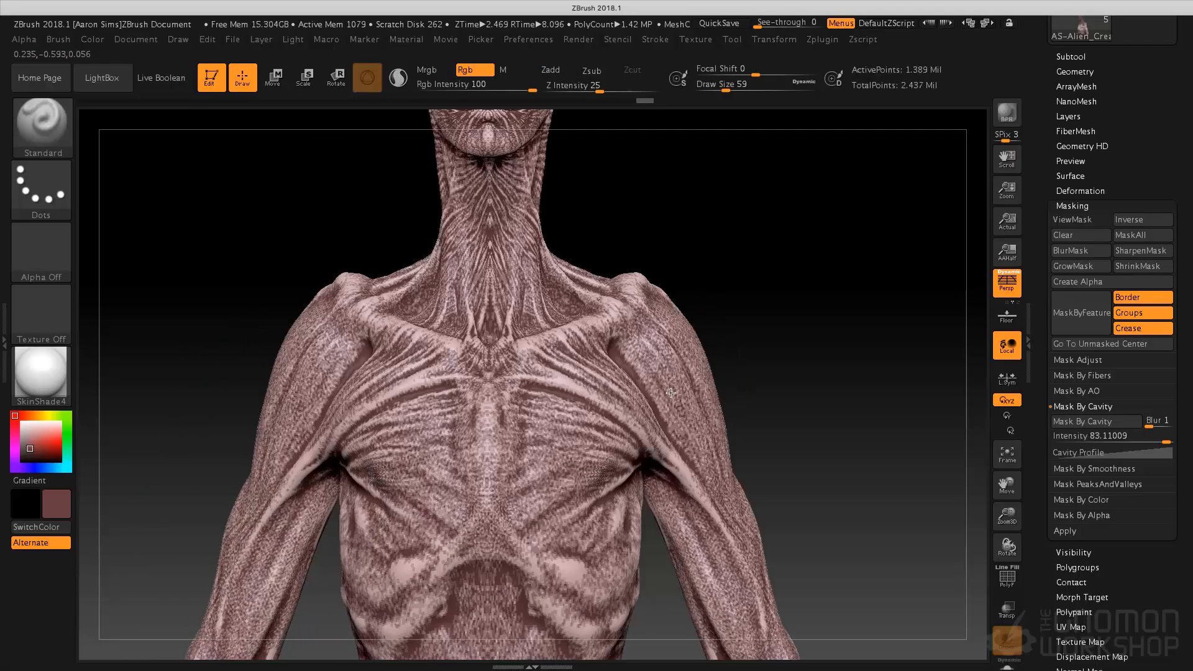
Step: Invert the cavity mask and set the brush to light pink with an Rgb Intensity of 81
{"action": "left_click_drag", "start_coordinate": [773, 344], "coordinate": [795, 466], "text": "alt"}
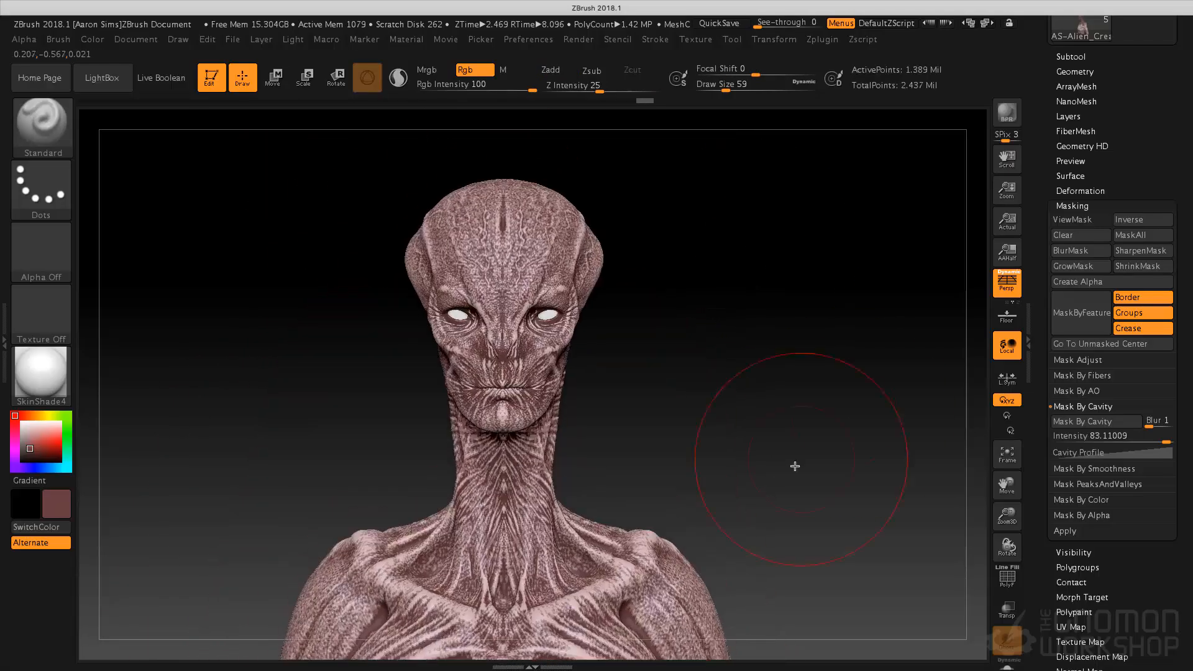
{"action": "left_click", "coordinate": [1143, 225]}
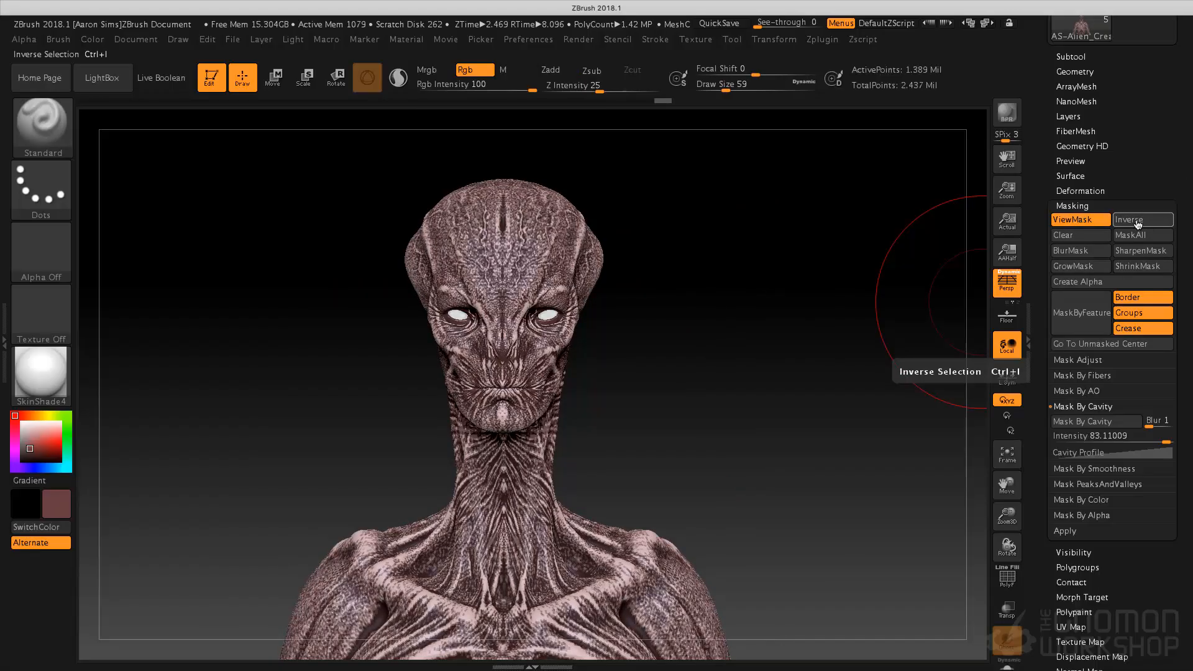
{"action": "left_click", "coordinate": [31, 429]}
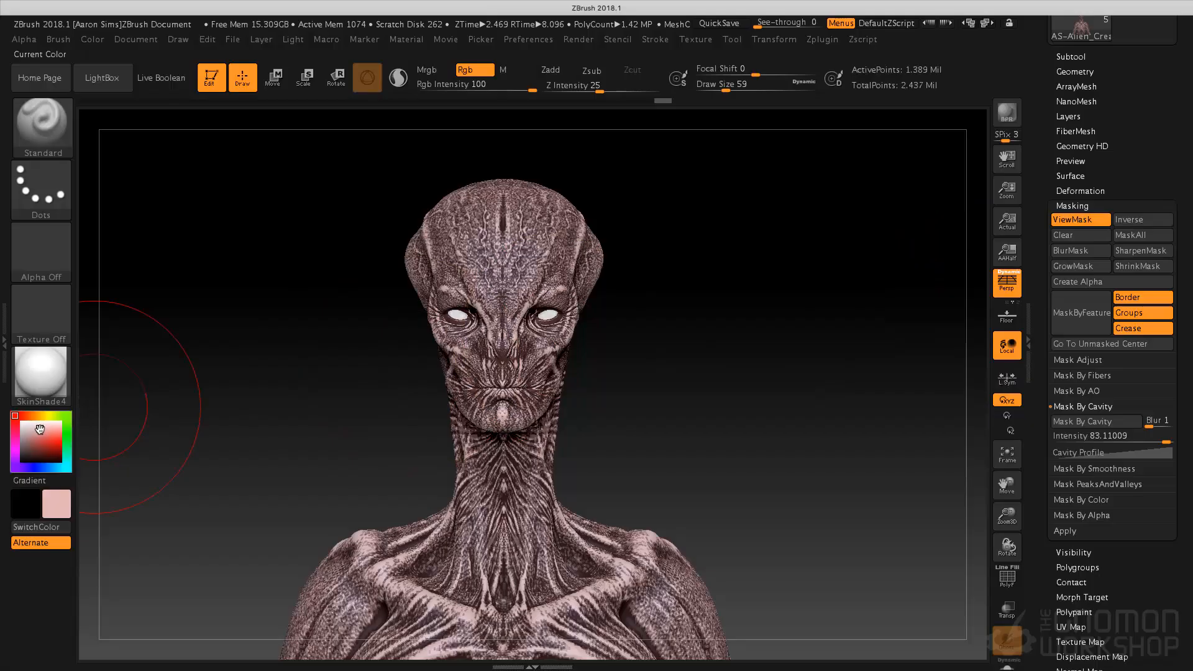
{"action": "left_click", "coordinate": [511, 90]}
{"action": "type", "text": "38"}
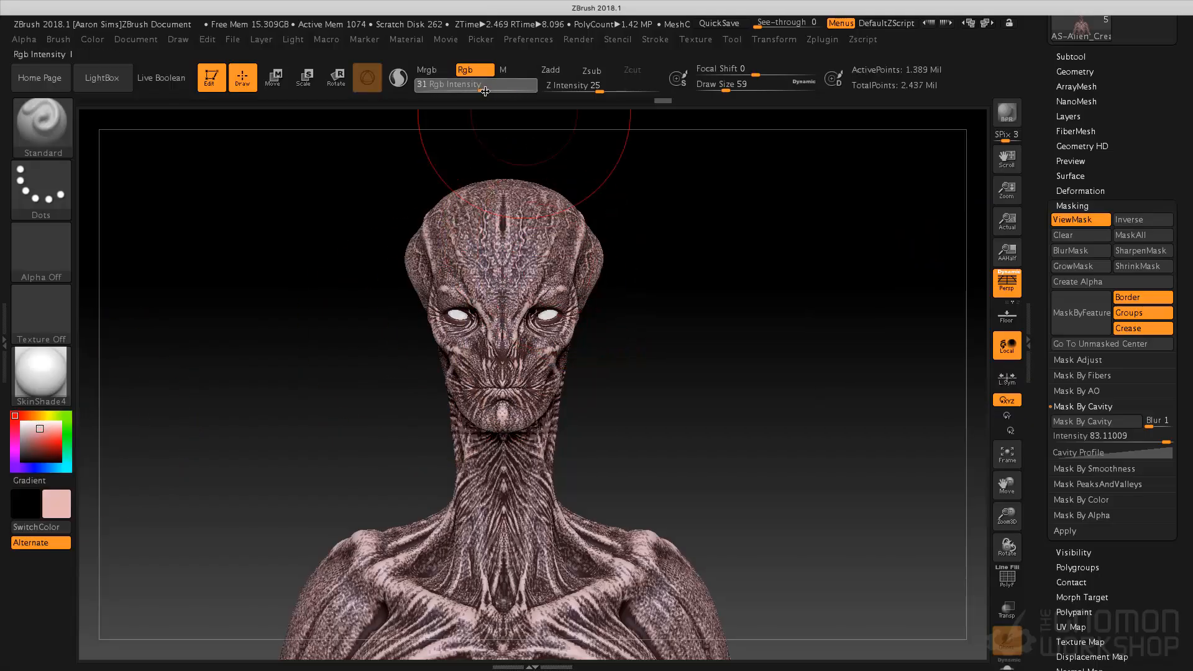
{"action": "left_click_drag", "start_coordinate": [518, 88], "coordinate": [522, 89]}
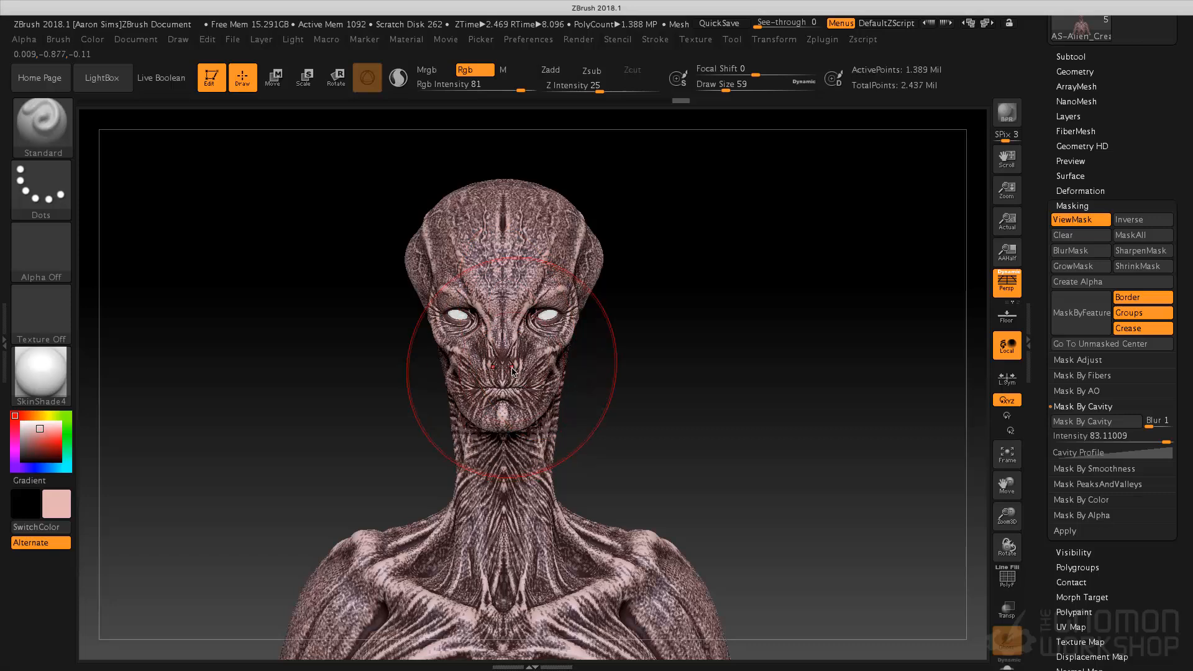
Step: Hide the mask overlay on the alien and lower the brush's Rgb Intensity to 5
{"action": "left_click_drag", "start_coordinate": [764, 322], "coordinate": [802, 320]}
{"action": "left_click", "coordinate": [1079, 228]}
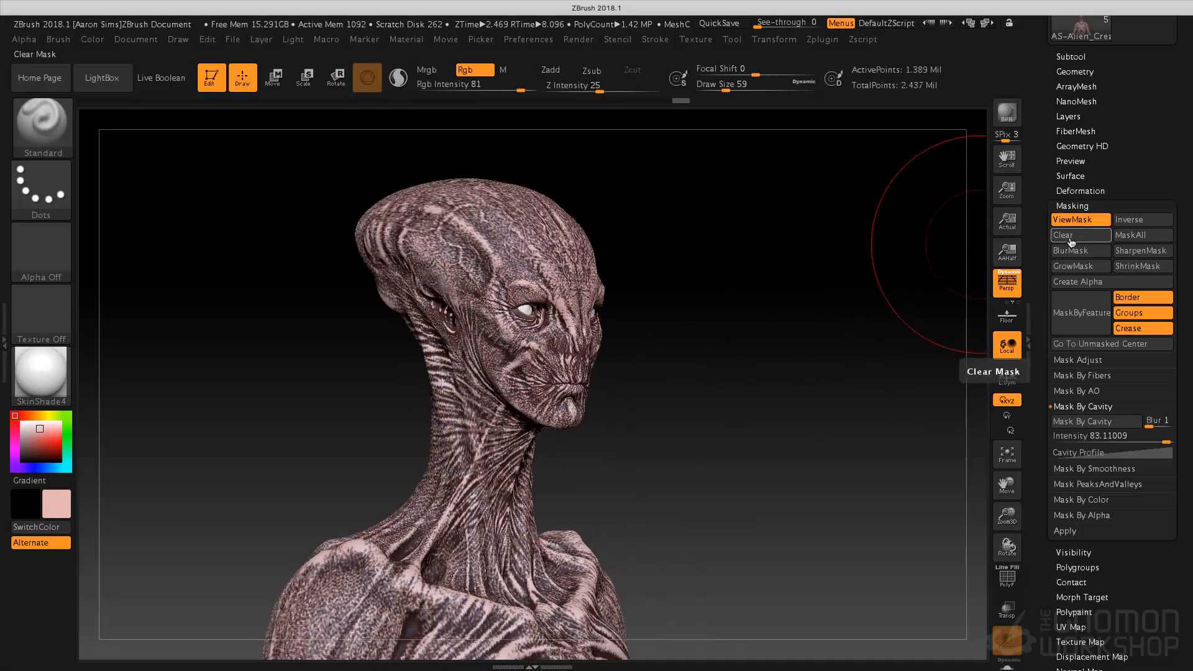
{"action": "mouse_move", "coordinate": [860, 272]}
{"action": "left_mouse_down"}
{"action": "mouse_move", "coordinate": [828, 269]}
{"action": "mouse_move", "coordinate": [814, 322]}
{"action": "mouse_move", "coordinate": [847, 386]}
{"action": "mouse_move", "coordinate": [791, 389]}
{"action": "mouse_move", "coordinate": [860, 387]}
{"action": "mouse_move", "coordinate": [836, 370]}
{"action": "left_mouse_up"}
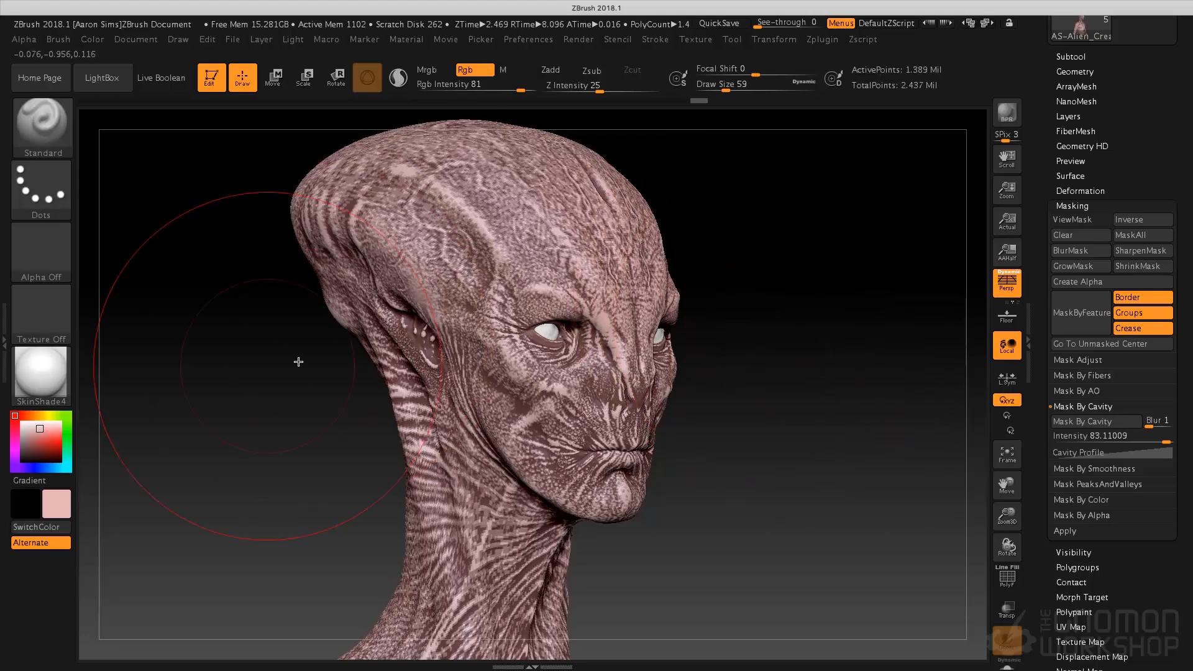
{"action": "left_click", "coordinate": [465, 90]}
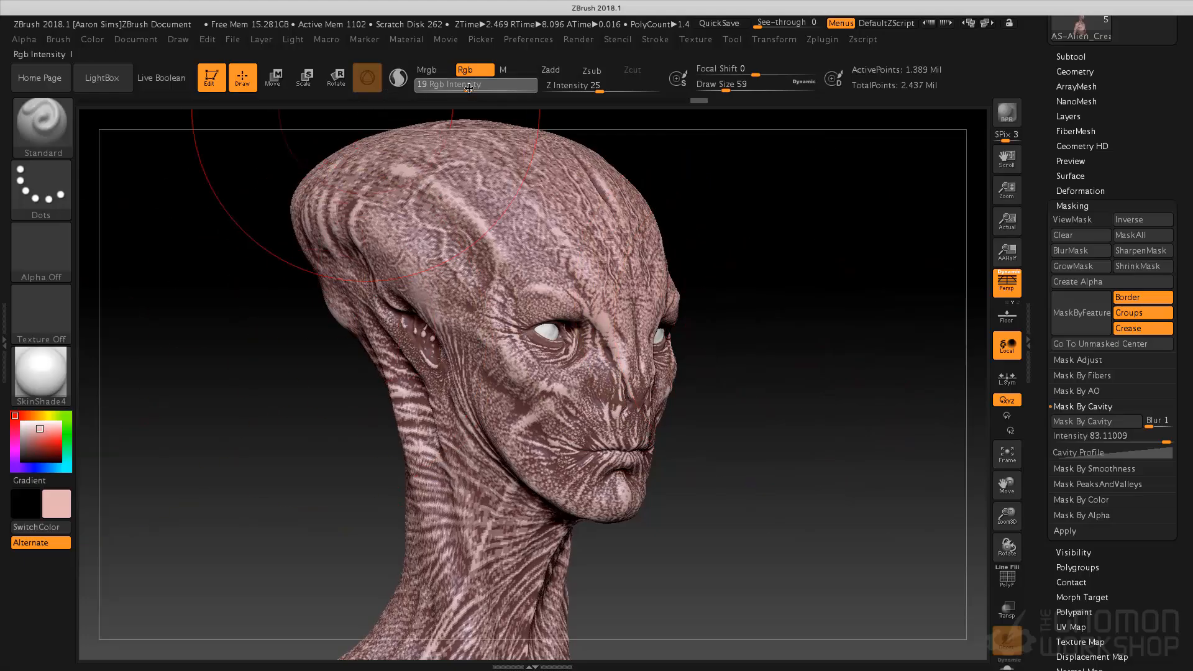
{"action": "left_click", "coordinate": [445, 92]}
Step: Glaze light pink over the alien's face at draw size 34, refining the smaller facial areas at draw size 11
{"action": "key", "text": "s"}
{"action": "mouse_move", "coordinate": [737, 358]}
{"action": "left_mouse_down"}
{"action": "mouse_move", "coordinate": [766, 325]}
{"action": "mouse_move", "coordinate": [466, 159]}
{"action": "left_mouse_up"}
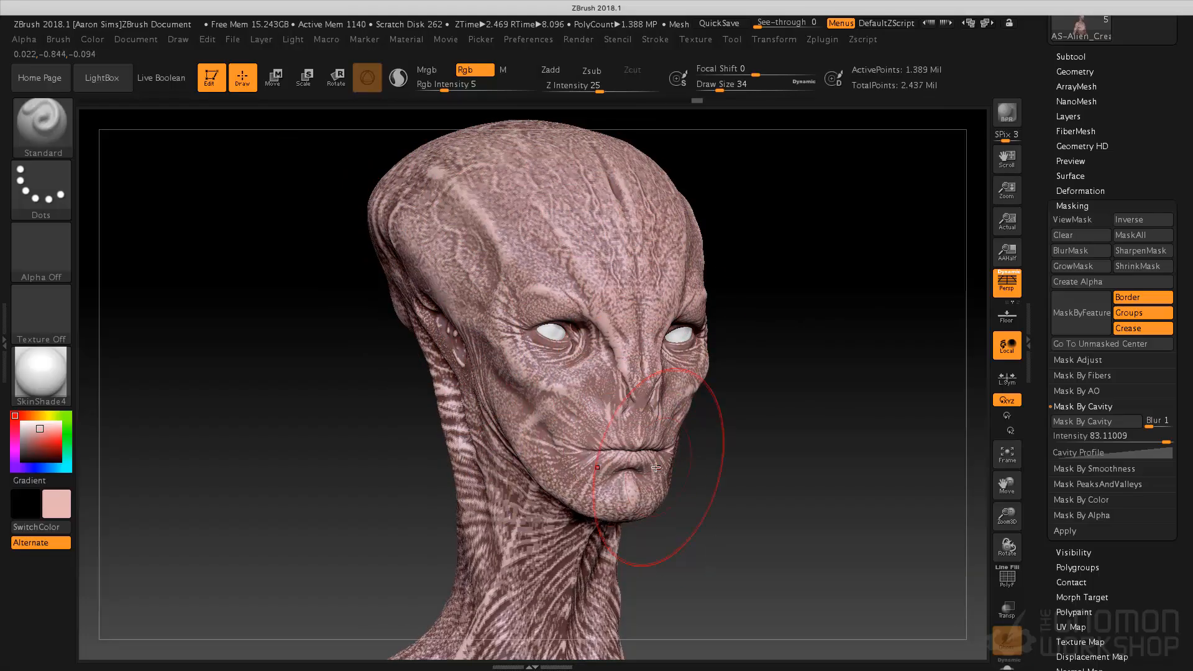
{"action": "left_click_drag", "start_coordinate": [746, 214], "coordinate": [838, 276], "text": "shift"}
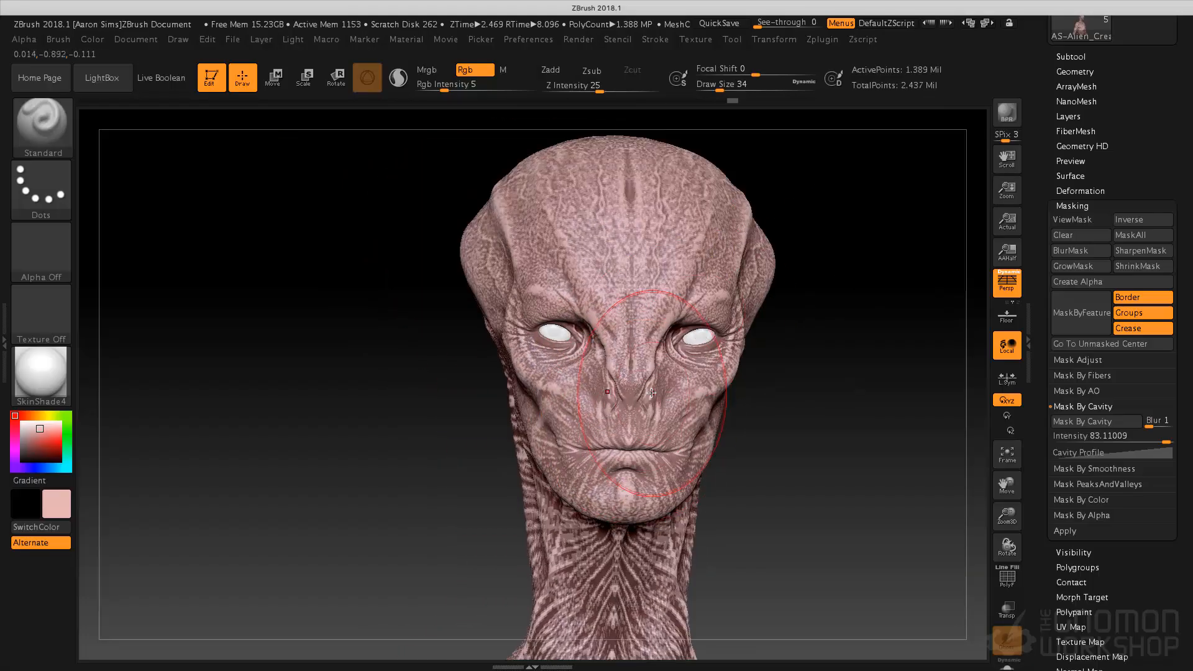
{"action": "key", "text": "s"}
{"action": "left_click_drag", "start_coordinate": [815, 433], "coordinate": [805, 433]}
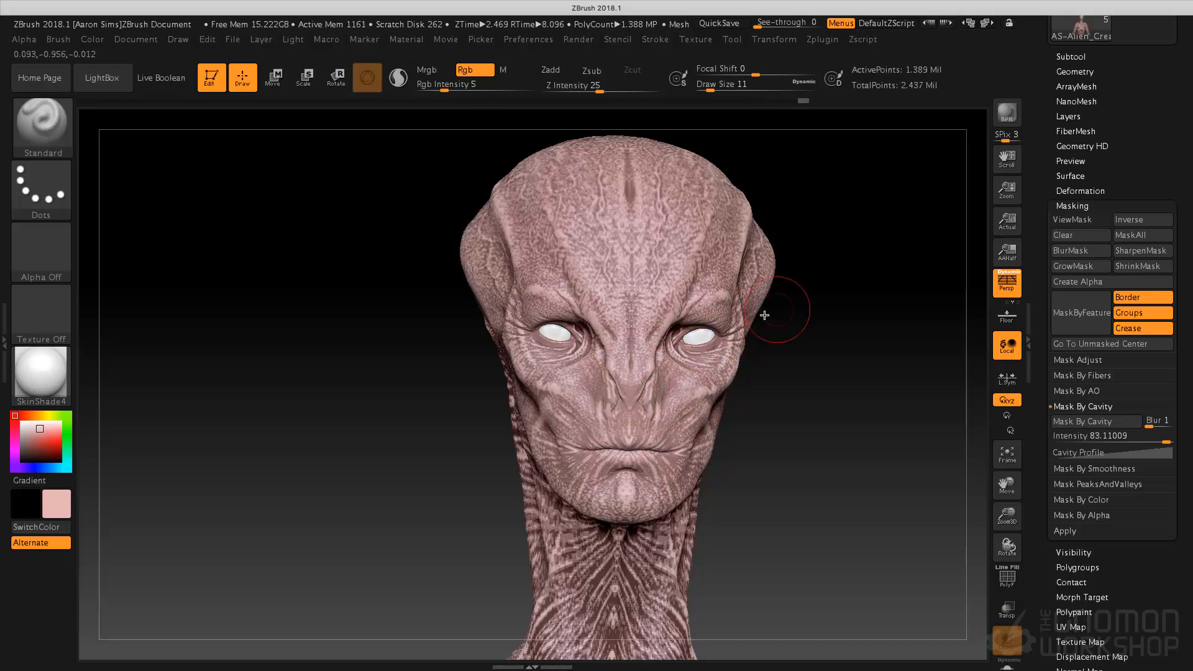
Step: Set the draw size to 40 and glaze light pink over the side of the head, ear area and neck
{"action": "key", "text": "s"}
{"action": "left_click_drag", "start_coordinate": [781, 416], "coordinate": [791, 417]}
{"action": "left_click_drag", "start_coordinate": [865, 367], "coordinate": [807, 335]}
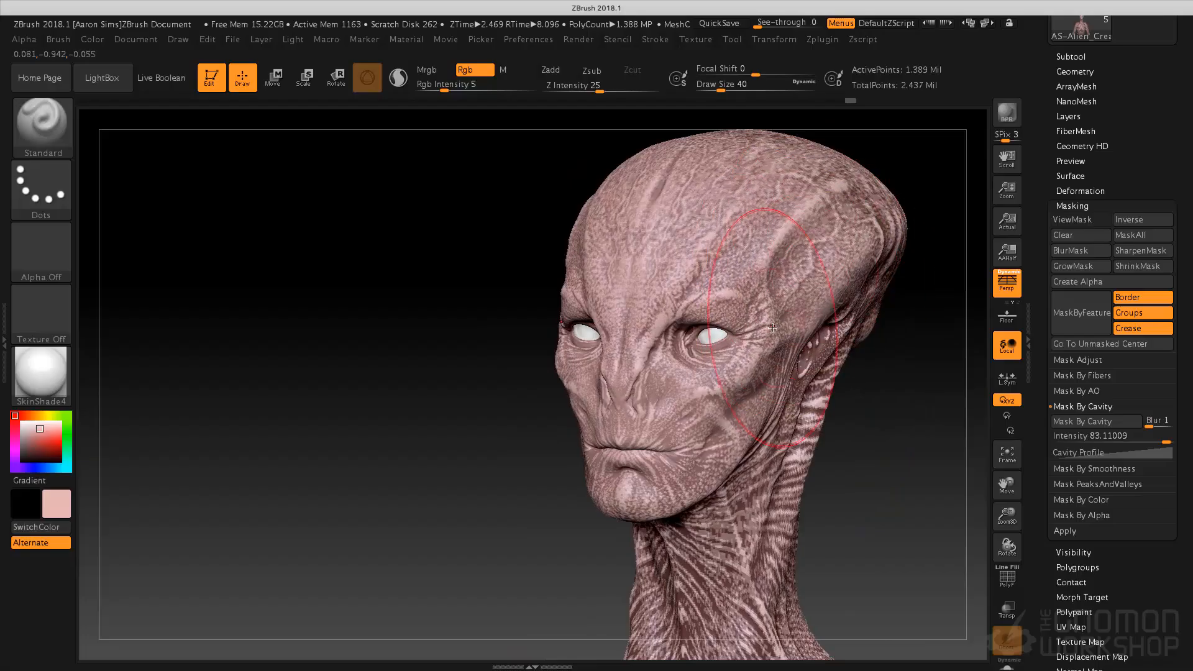
{"action": "left_click_drag", "start_coordinate": [914, 348], "coordinate": [633, 379]}
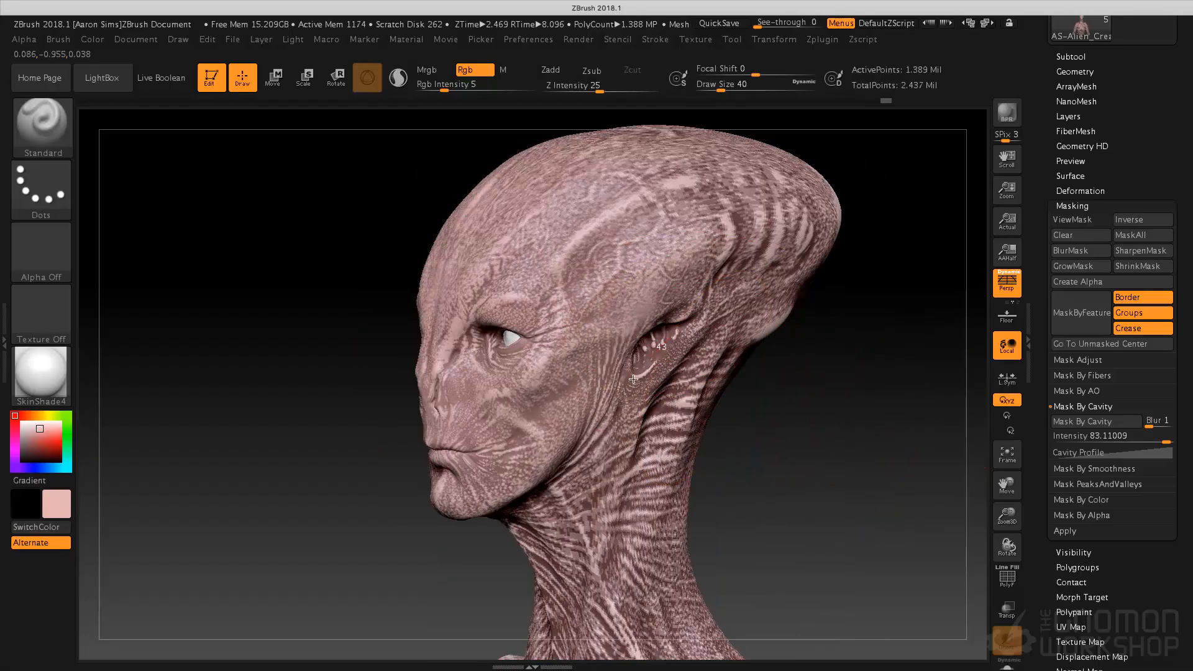
{"action": "mouse_move", "coordinate": [740, 372]}
{"action": "left_mouse_down"}
{"action": "mouse_move", "coordinate": [807, 453]}
{"action": "mouse_move", "coordinate": [753, 489]}
{"action": "mouse_move", "coordinate": [714, 437]}
{"action": "mouse_move", "coordinate": [730, 337]}
{"action": "left_mouse_up"}
{"action": "left_click_drag", "start_coordinate": [722, 458], "coordinate": [660, 441]}
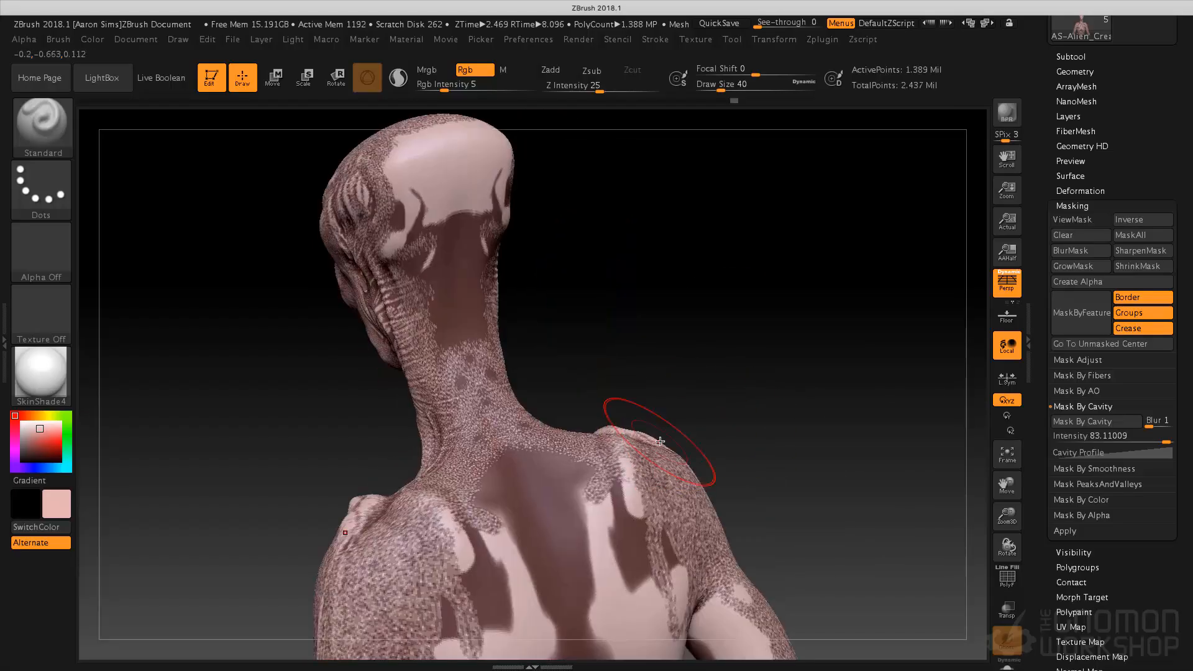
Step: Blend light pink over the back of the alien's neck, the upper back and the rear of the head
{"action": "mouse_move", "coordinate": [467, 323]}
{"action": "left_mouse_down"}
{"action": "mouse_move", "coordinate": [453, 239]}
{"action": "mouse_move", "coordinate": [504, 400]}
{"action": "mouse_move", "coordinate": [539, 441]}
{"action": "left_mouse_up"}
{"action": "left_click_drag", "start_coordinate": [620, 352], "coordinate": [527, 281]}
{"action": "left_click_drag", "start_coordinate": [617, 308], "coordinate": [650, 403], "text": "alt"}
{"action": "left_click_drag", "start_coordinate": [536, 238], "coordinate": [509, 251]}
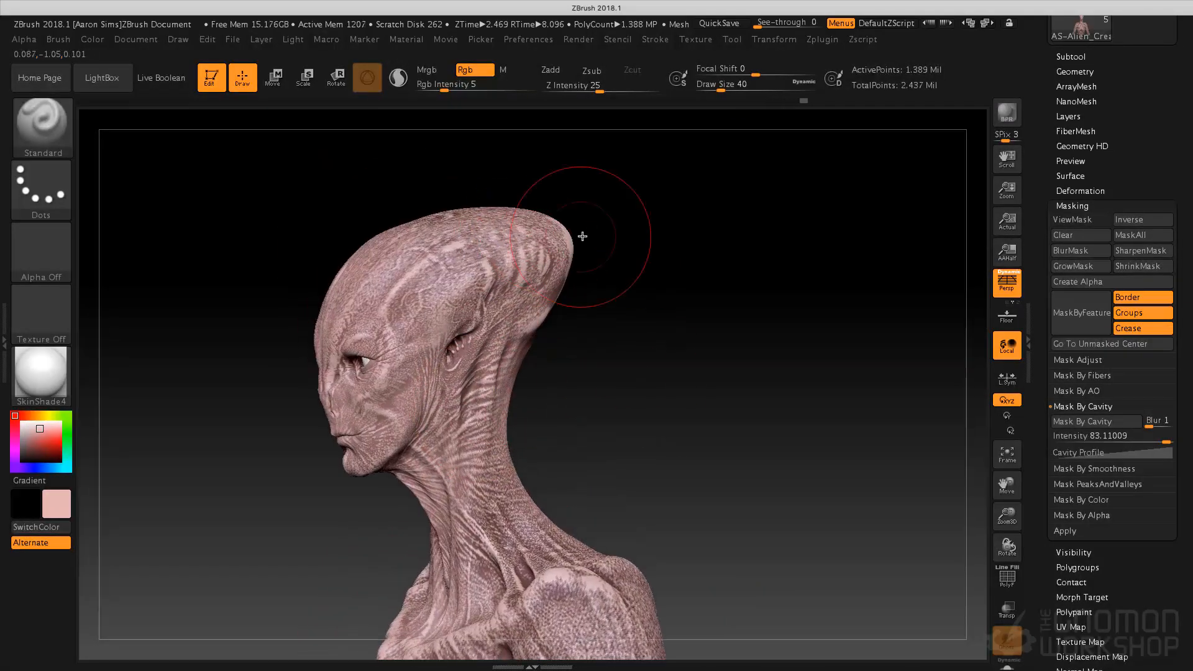
{"action": "left_click_drag", "start_coordinate": [605, 270], "coordinate": [459, 221]}
{"action": "mouse_move", "coordinate": [534, 274]}
{"action": "left_mouse_down"}
{"action": "mouse_move", "coordinate": [642, 253]}
{"action": "mouse_move", "coordinate": [467, 351]}
{"action": "left_mouse_up"}
Step: Glaze light pink over the alien's front neck, shoulders, chest and upper arms
{"action": "mouse_move", "coordinate": [378, 425]}
{"action": "left_mouse_down"}
{"action": "mouse_move", "coordinate": [435, 426]}
{"action": "mouse_move", "coordinate": [487, 491]}
{"action": "left_mouse_up"}
{"action": "mouse_move", "coordinate": [554, 550]}
{"action": "left_mouse_down"}
{"action": "mouse_move", "coordinate": [478, 590]}
{"action": "mouse_move", "coordinate": [612, 530]}
{"action": "mouse_move", "coordinate": [615, 553]}
{"action": "left_mouse_up"}
{"action": "mouse_move", "coordinate": [305, 471]}
{"action": "left_mouse_down"}
{"action": "mouse_move", "coordinate": [240, 596]}
{"action": "mouse_move", "coordinate": [416, 621]}
{"action": "left_mouse_up"}
{"action": "left_click_drag", "start_coordinate": [719, 504], "coordinate": [729, 376], "text": "alt"}
{"action": "mouse_move", "coordinate": [550, 525]}
{"action": "left_mouse_down"}
{"action": "mouse_move", "coordinate": [515, 591]}
{"action": "mouse_move", "coordinate": [609, 491]}
{"action": "left_mouse_up"}
{"action": "left_click_drag", "start_coordinate": [846, 438], "coordinate": [784, 442]}
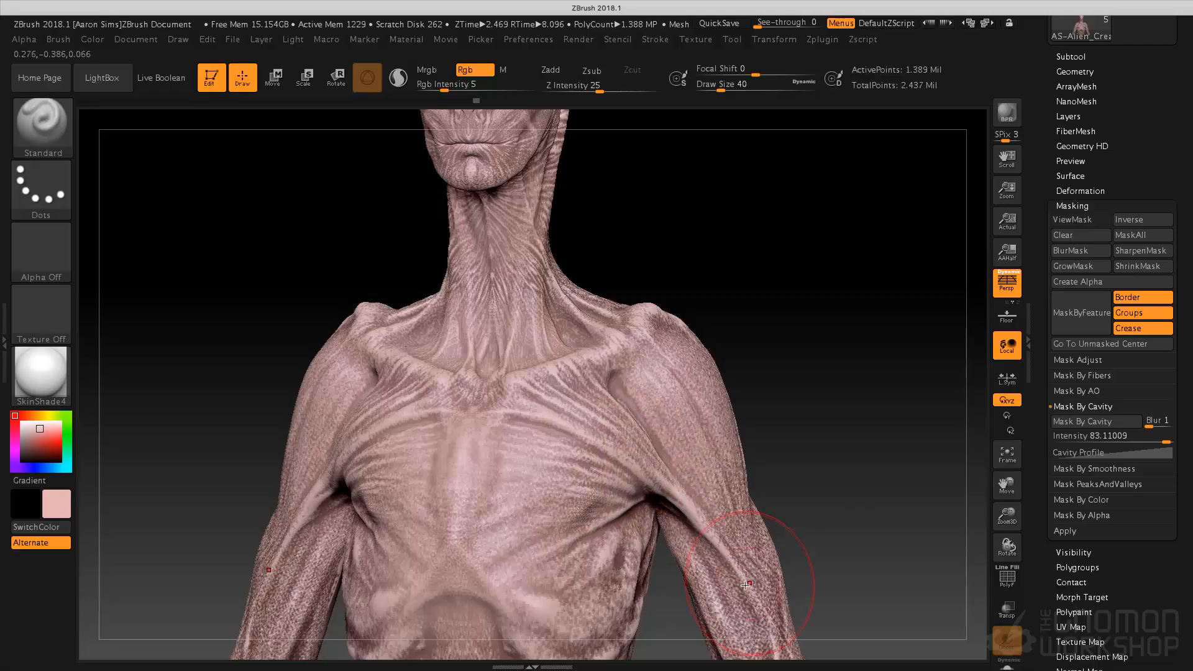
{"action": "key", "text": "f"}
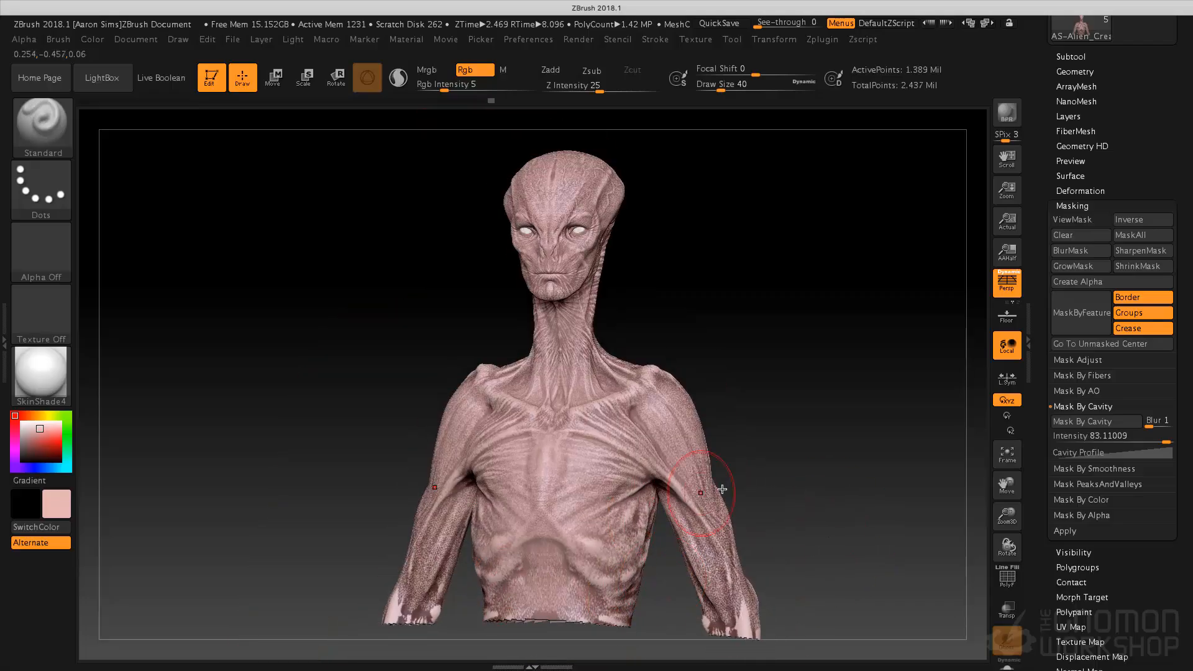
Step: Soften the skin pattern with light pink on the sides of the torso, the arms and the top of the head
{"action": "left_click_drag", "start_coordinate": [780, 472], "coordinate": [731, 453]}
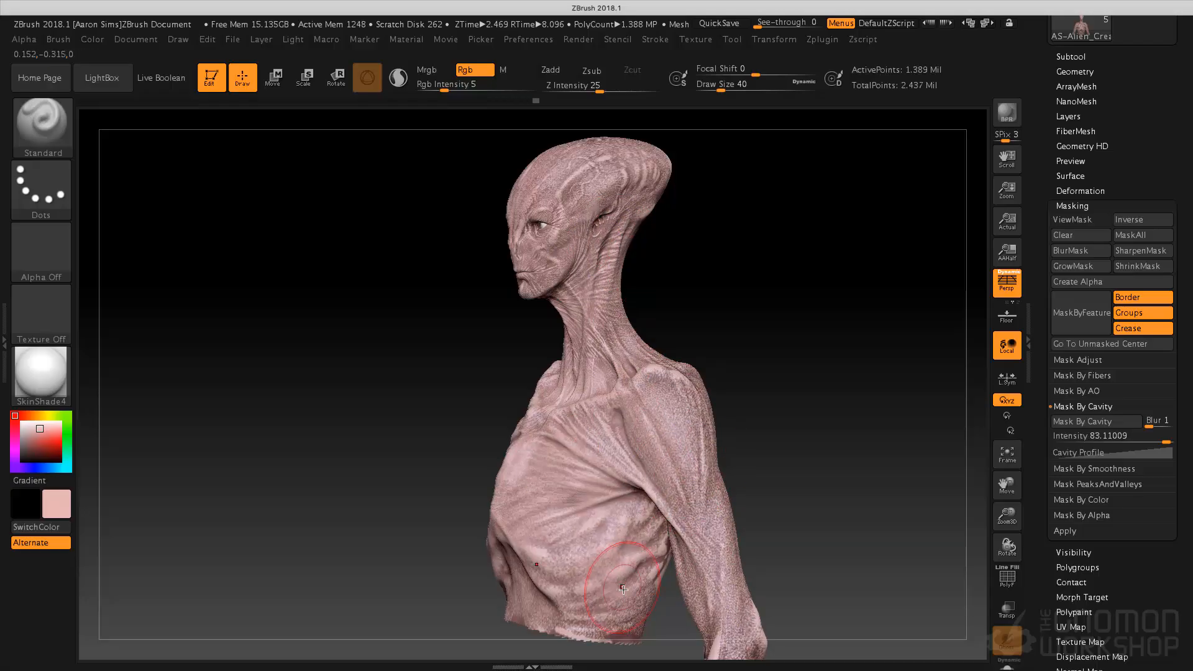
{"action": "left_click_drag", "start_coordinate": [785, 420], "coordinate": [826, 431]}
{"action": "mouse_move", "coordinate": [438, 550]}
{"action": "left_mouse_down"}
{"action": "mouse_move", "coordinate": [418, 593]}
{"action": "mouse_move", "coordinate": [448, 469]}
{"action": "left_mouse_up"}
{"action": "left_click_drag", "start_coordinate": [443, 323], "coordinate": [468, 410]}
{"action": "mouse_move", "coordinate": [654, 266]}
{"action": "left_mouse_down"}
{"action": "mouse_move", "coordinate": [634, 339]}
{"action": "mouse_move", "coordinate": [628, 329]}
{"action": "left_mouse_up"}
{"action": "mouse_move", "coordinate": [861, 375]}
{"action": "left_mouse_down"}
{"action": "mouse_move", "coordinate": [843, 304]}
{"action": "mouse_move", "coordinate": [876, 353]}
{"action": "mouse_move", "coordinate": [839, 390]}
{"action": "left_mouse_up"}
{"action": "mouse_move", "coordinate": [671, 284]}
{"action": "left_mouse_down"}
{"action": "mouse_move", "coordinate": [663, 299]}
{"action": "mouse_move", "coordinate": [603, 283]}
{"action": "left_mouse_up"}
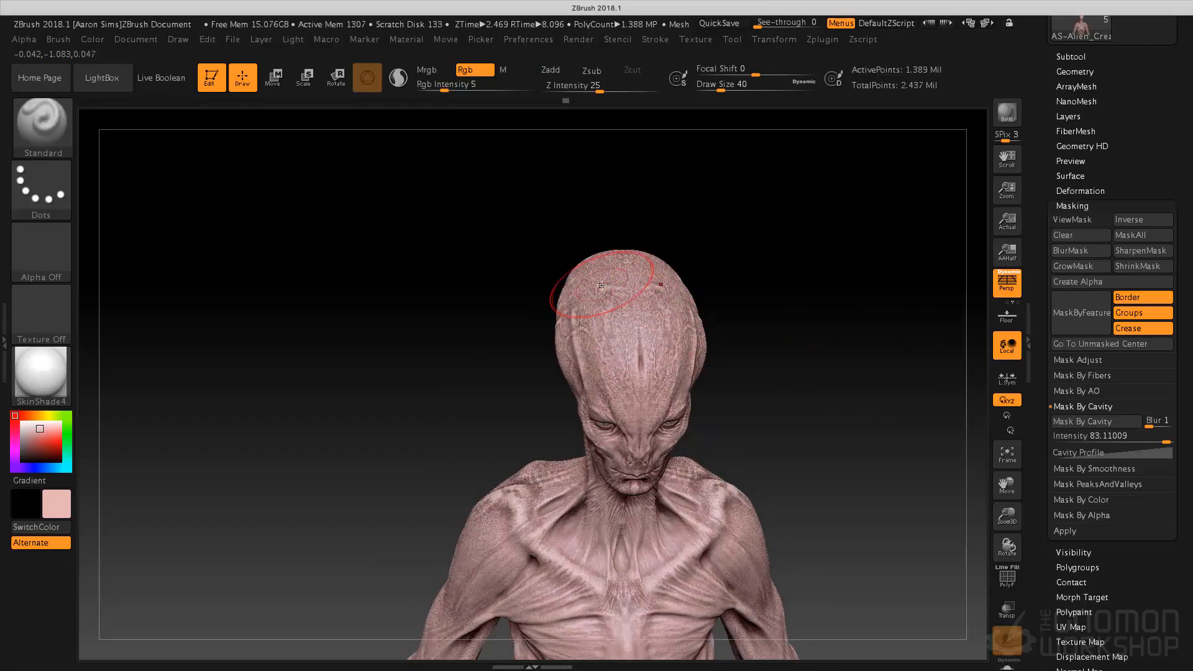
Step: Touch up the light pink glaze on the shoulder, the side of the chest, the temple and the face
{"action": "mouse_move", "coordinate": [776, 403]}
{"action": "left_mouse_down"}
{"action": "mouse_move", "coordinate": [791, 373]}
{"action": "mouse_move", "coordinate": [799, 379]}
{"action": "left_mouse_up"}
{"action": "left_click_drag", "start_coordinate": [811, 454], "coordinate": [474, 341]}
{"action": "left_click_drag", "start_coordinate": [720, 418], "coordinate": [768, 333], "text": "alt"}
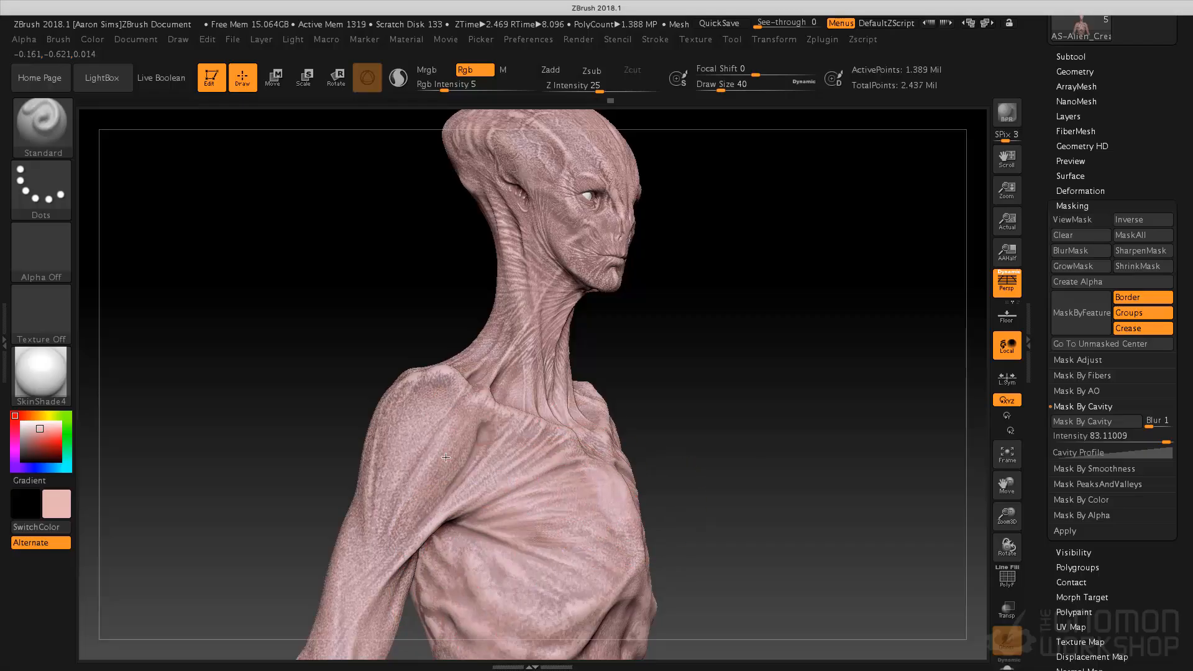
{"action": "left_click_drag", "start_coordinate": [670, 330], "coordinate": [615, 367]}
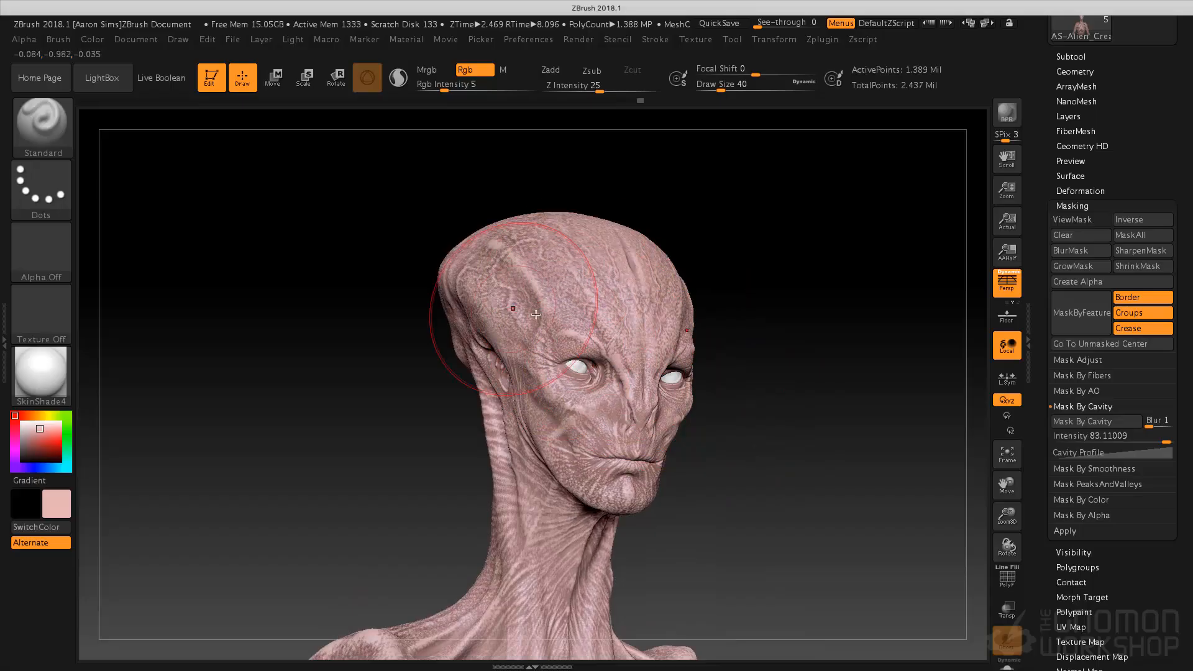
{"action": "left_click_drag", "start_coordinate": [826, 359], "coordinate": [732, 467]}
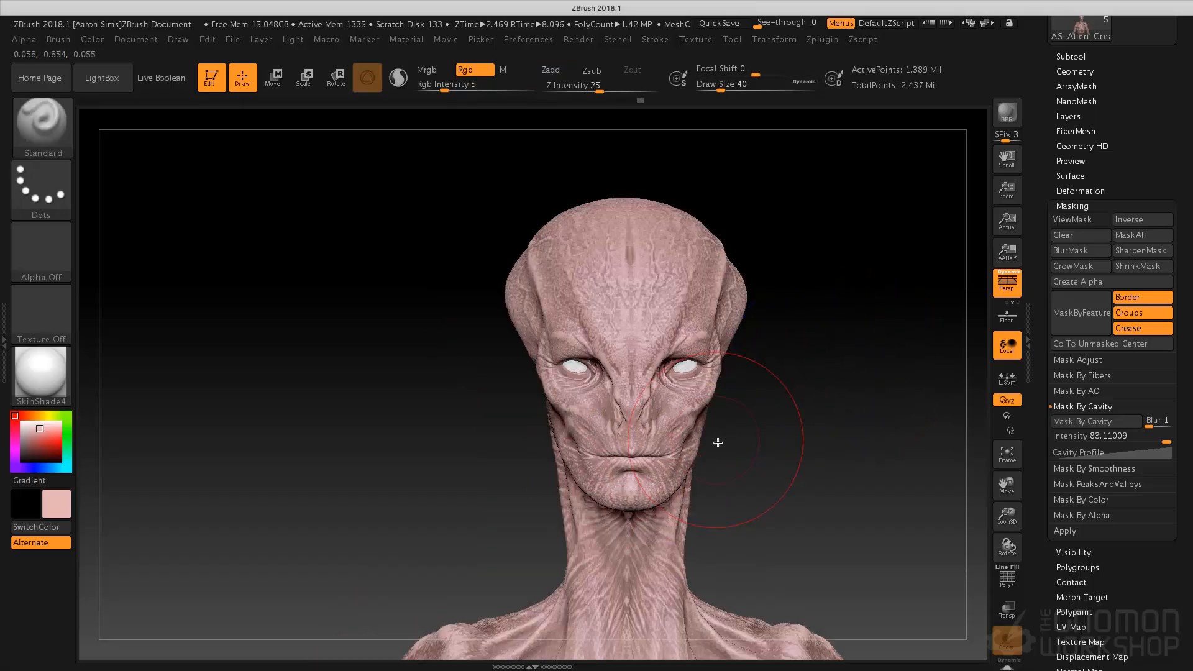
Step: Switch to KeyShot to compare its alien render with the painted skin, and return to ZBrush
{"action": "mouse_move", "coordinate": [835, 436]}
{"action": "left_mouse_down", "text": "alt"}
{"action": "mouse_move", "coordinate": [663, 368]}
{"action": "mouse_move", "coordinate": [745, 368]}
{"action": "left_mouse_up", "text": "alt"}
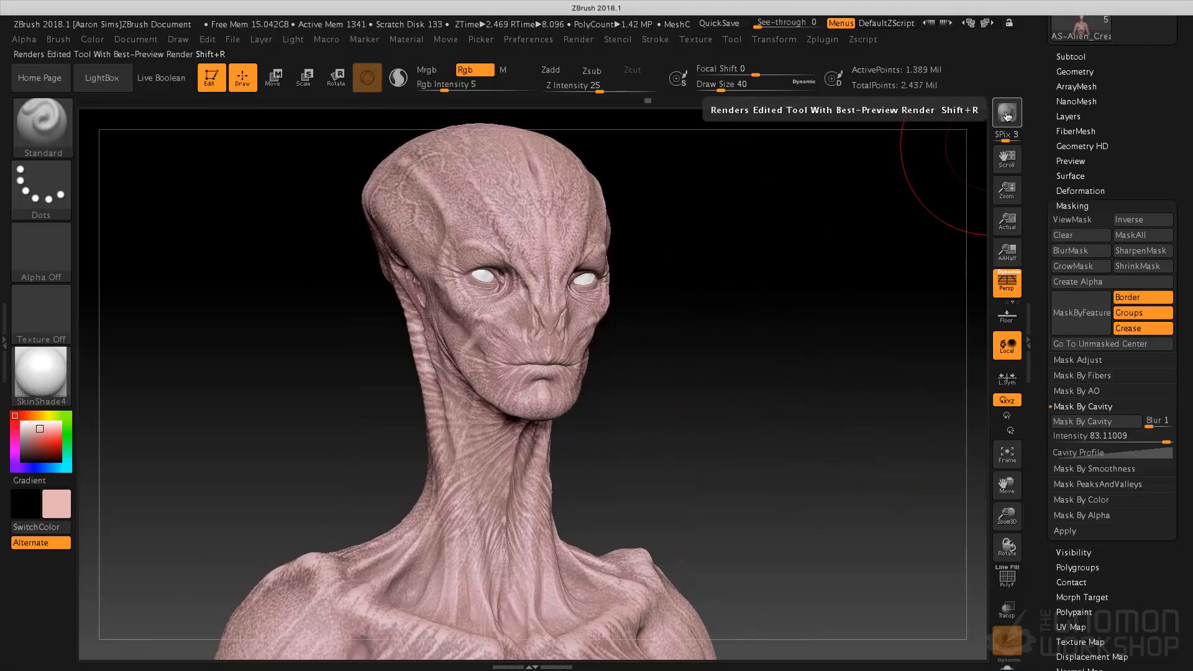
{"action": "key", "text": "ctrl"}
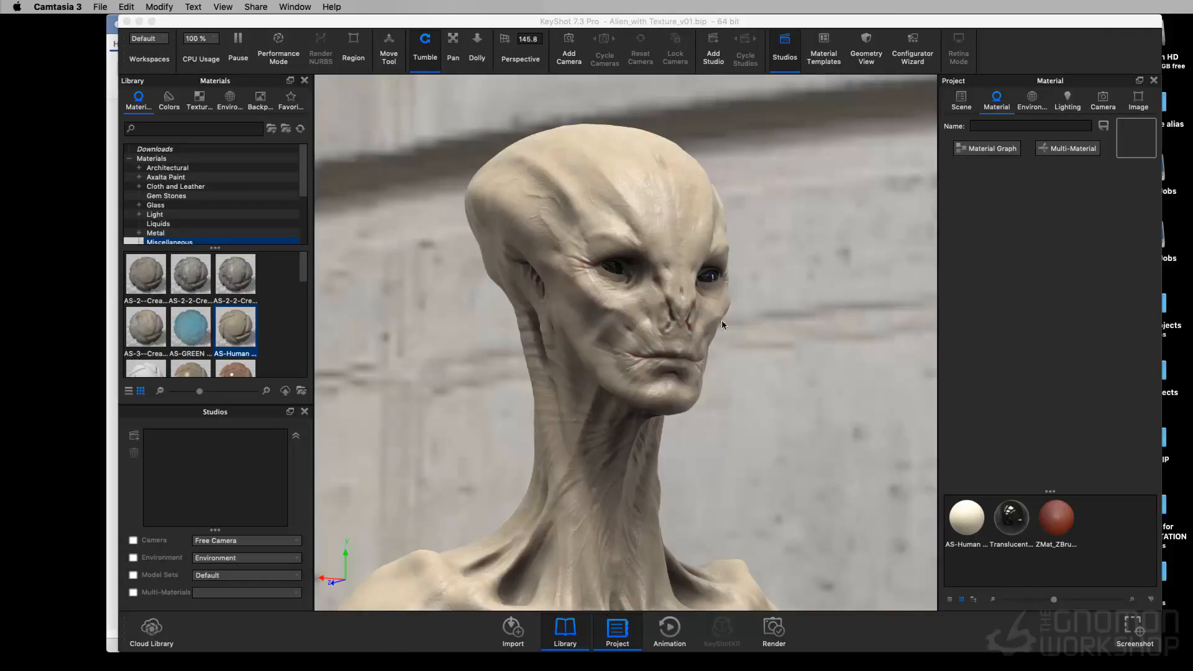
{"action": "key", "text": "super+Tab"}
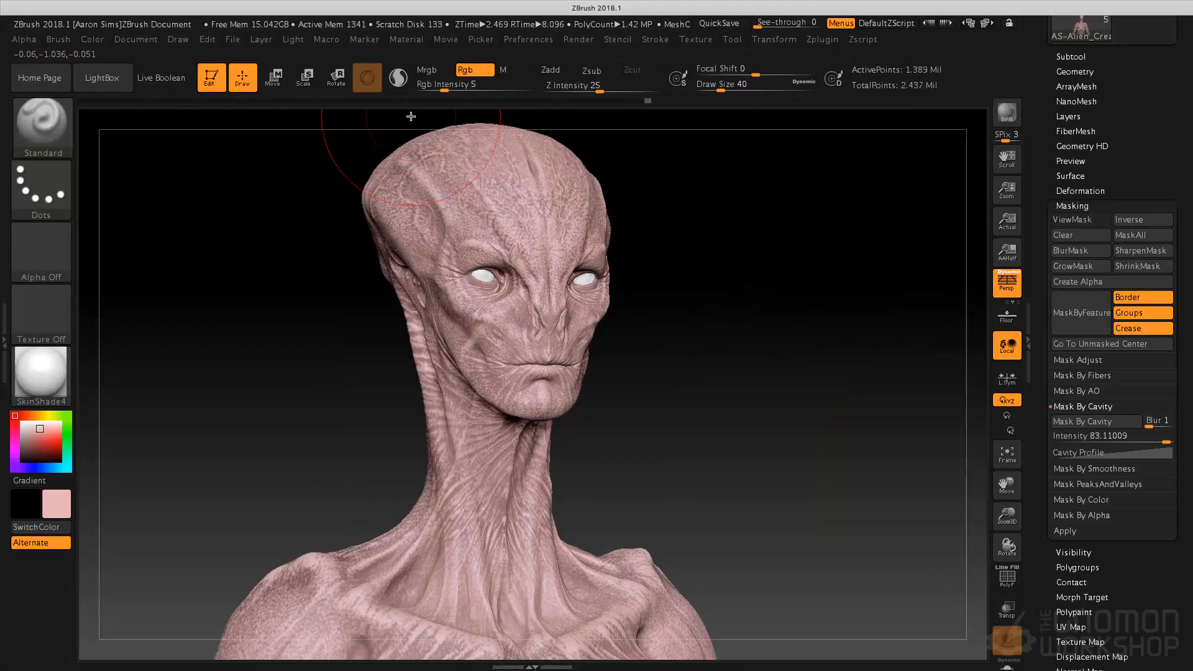
Step: Look over the SkinShade4 material's modifier settings
{"action": "left_click", "coordinate": [407, 39]}
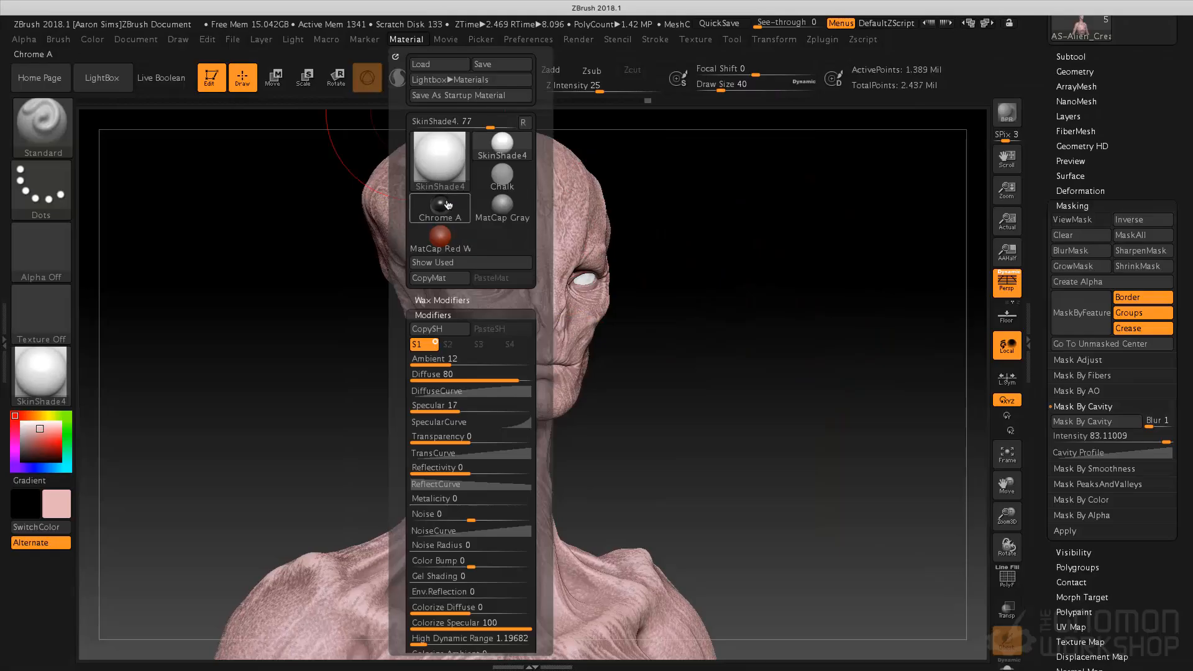
{"action": "mouse_move", "coordinate": [444, 151]}
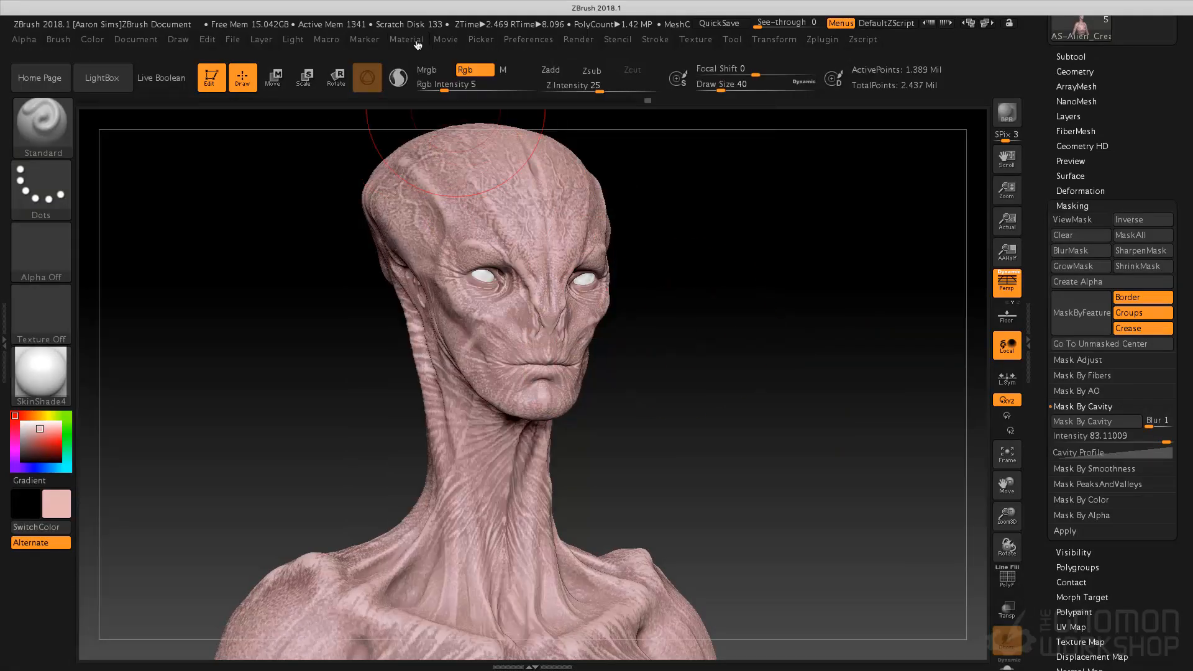
Step: Raise the SkinShade4 material's specular to 38 and check the shine on the bust
{"action": "left_click", "coordinate": [417, 41]}
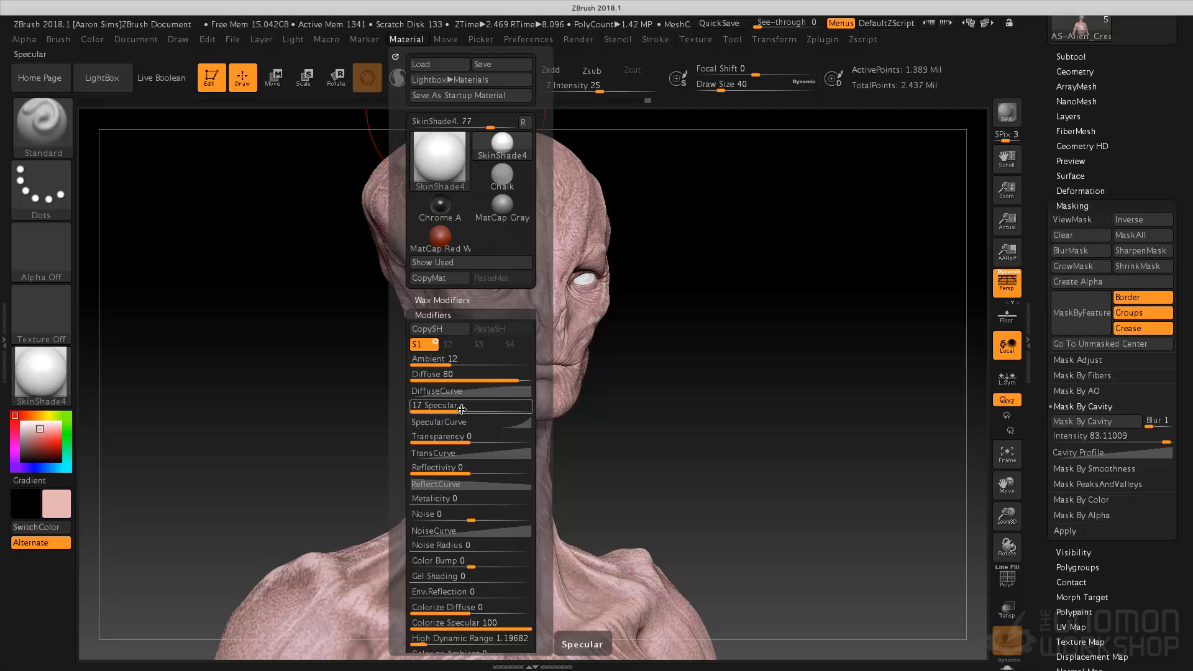
{"action": "left_click_drag", "start_coordinate": [461, 407], "coordinate": [489, 410]}
{"action": "left_click", "coordinate": [491, 410]}
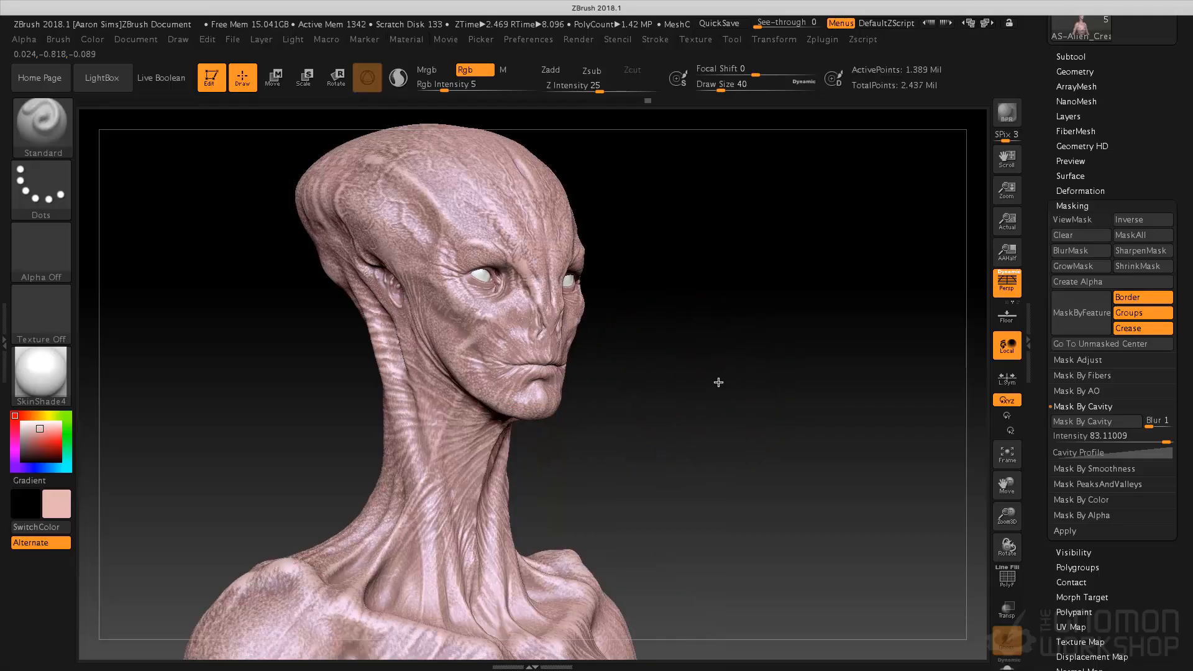
{"action": "mouse_move", "coordinate": [718, 382]}
{"action": "left_mouse_down"}
{"action": "mouse_move", "coordinate": [706, 381]}
{"action": "mouse_move", "coordinate": [777, 314]}
{"action": "left_mouse_up"}
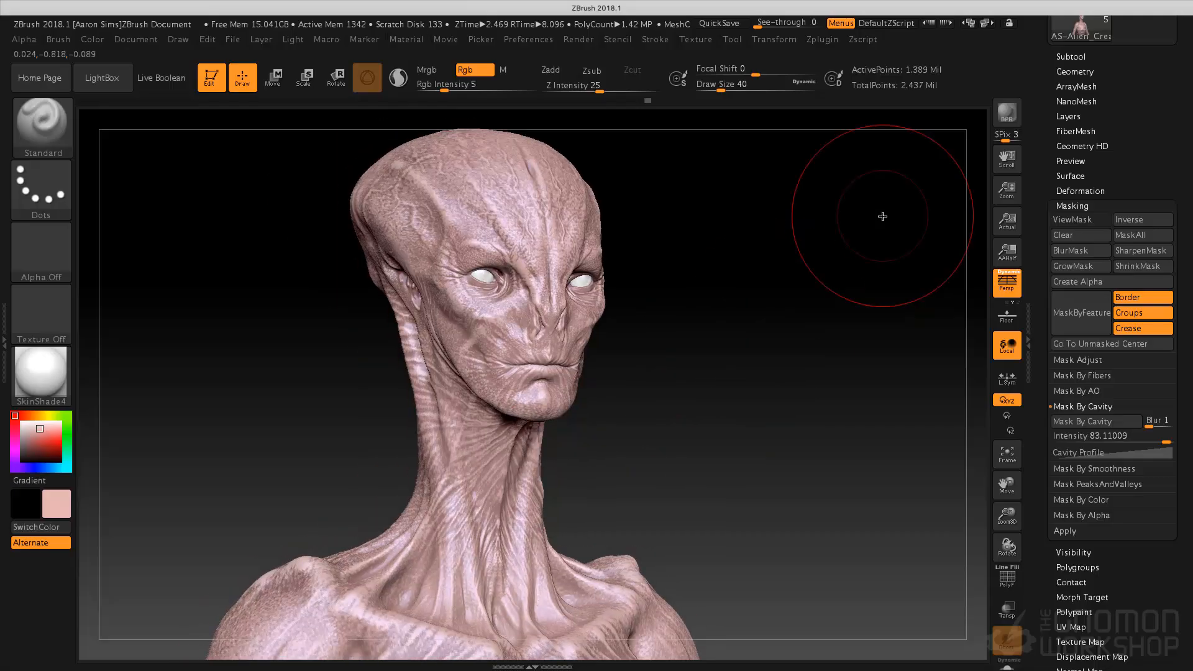
Step: Send the painted bust to KeyShot with a BPR render, inspect the updated skin there, and return to ZBrush
{"action": "left_click", "coordinate": [1008, 107]}
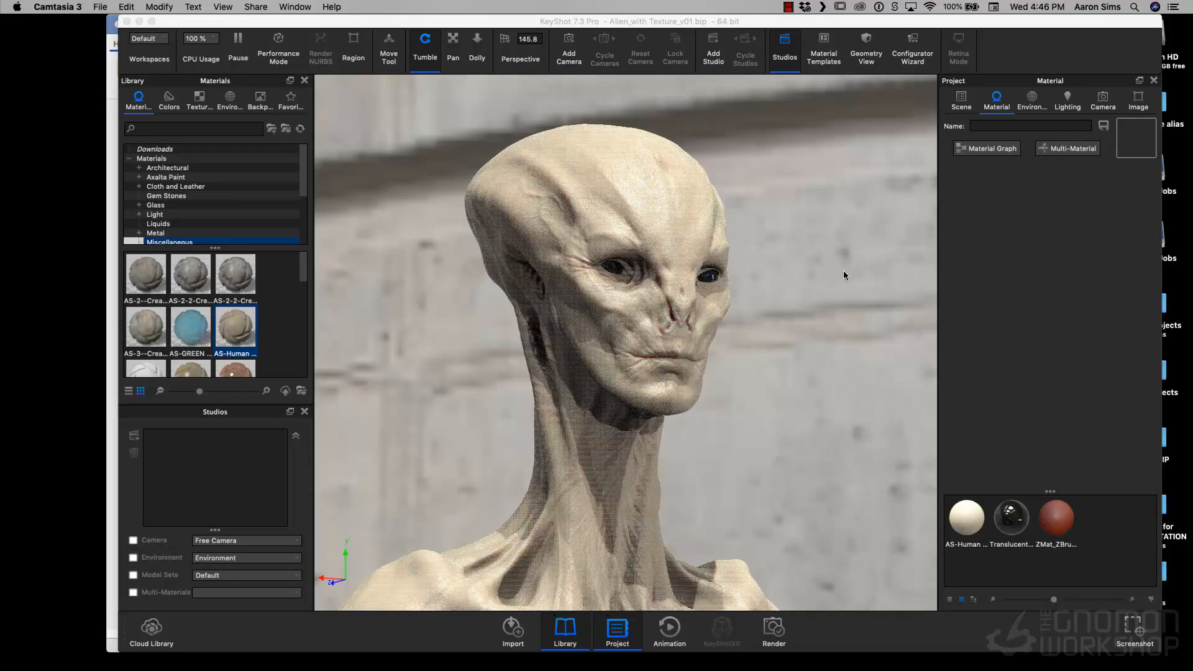
{"action": "key", "text": "super+Tab"}
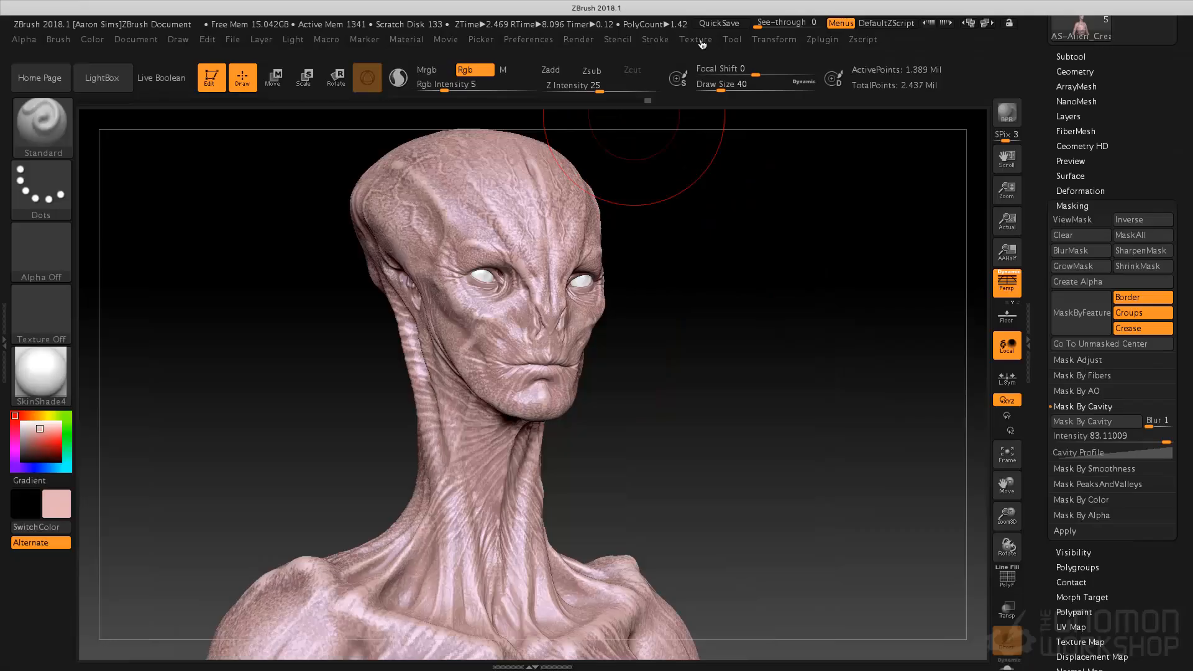
{"action": "left_click", "coordinate": [578, 39]}
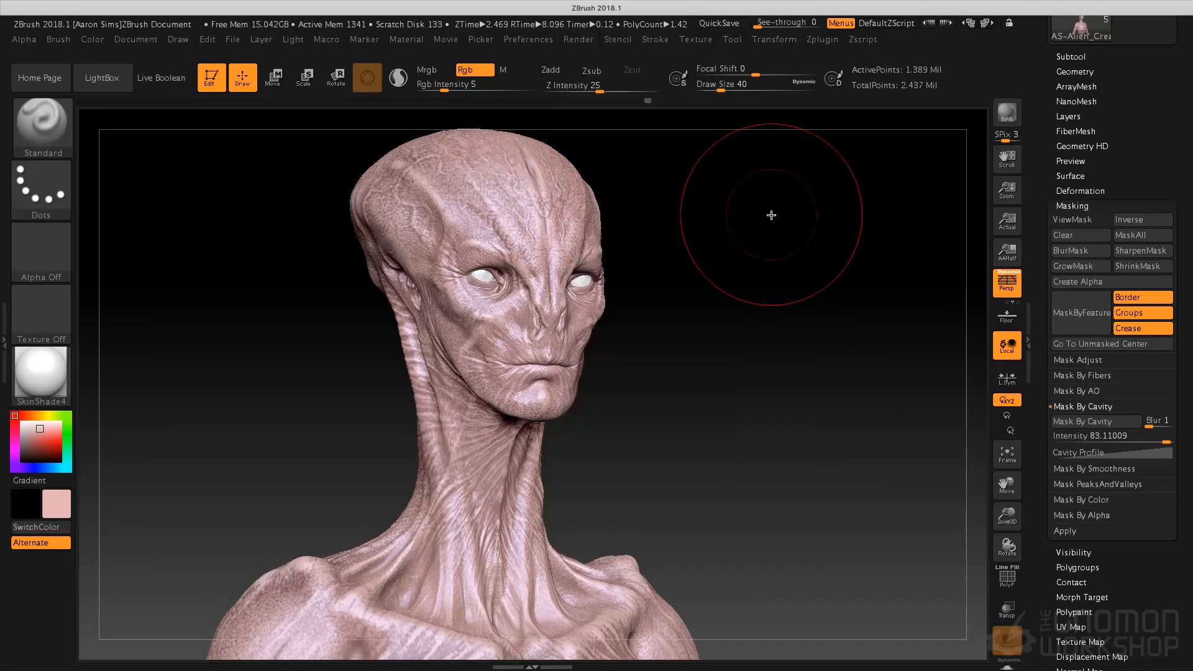
{"action": "key", "text": "shift+r"}
{"action": "key", "text": "super+Tab"}
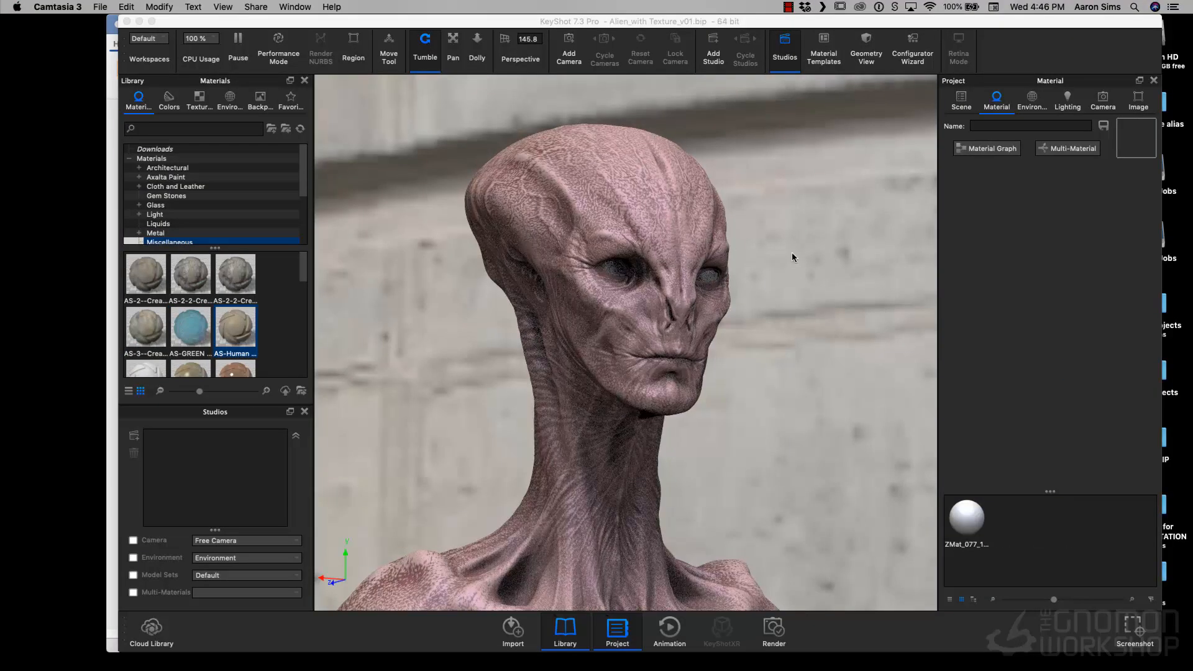
{"action": "key", "text": "super+Tab"}
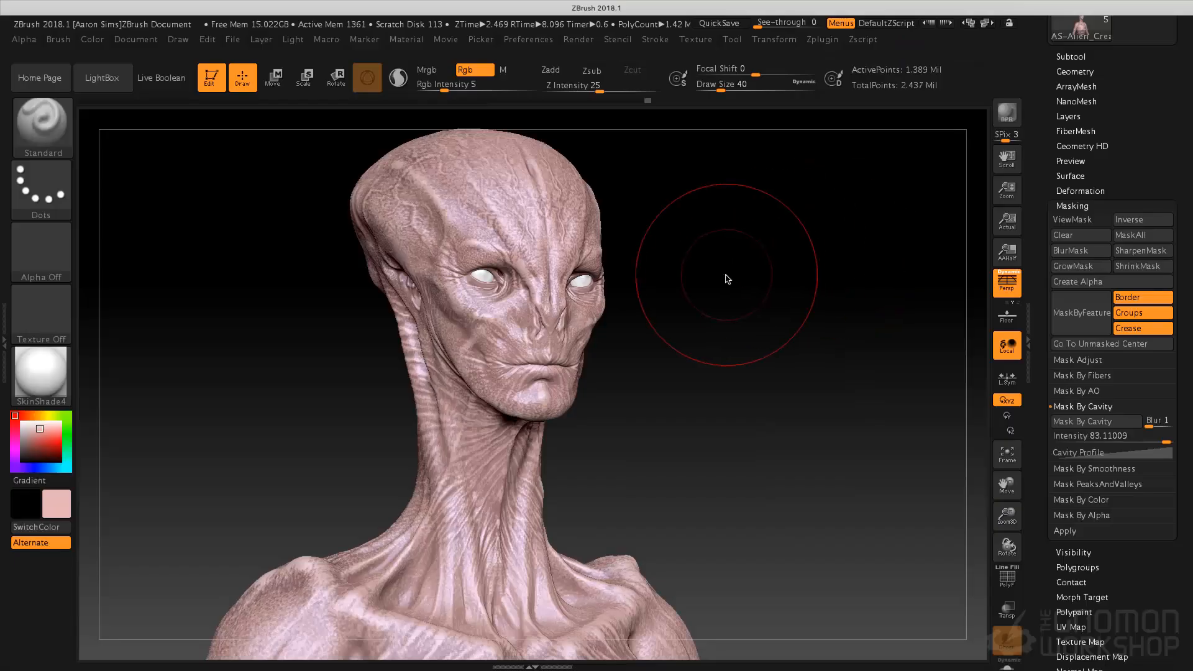
{"action": "left_click_drag", "start_coordinate": [748, 282], "coordinate": [757, 280]}
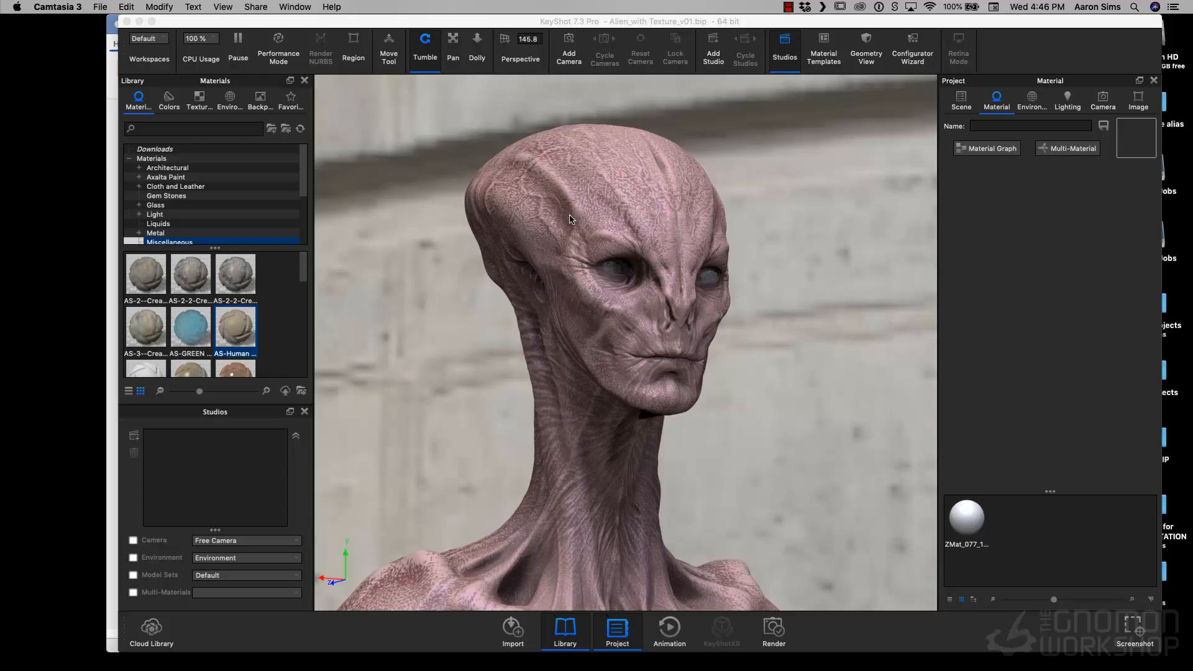
{"action": "key", "text": "super+Tab"}
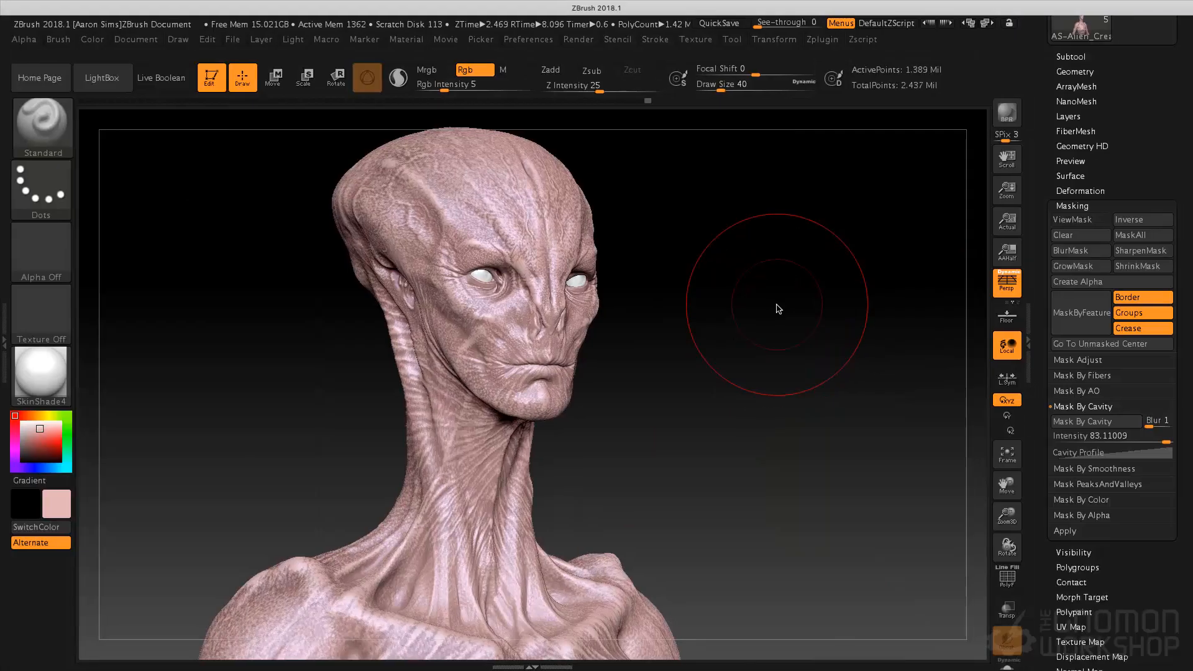
Step: Set the draw size to 20 and lower the SkinShade4 material's specular to 16
{"action": "mouse_move", "coordinate": [767, 309]}
{"action": "left_mouse_down"}
{"action": "mouse_move", "coordinate": [767, 367]}
{"action": "mouse_move", "coordinate": [750, 393]}
{"action": "left_mouse_up"}
{"action": "key", "text": "s"}
{"action": "left_click_drag", "start_coordinate": [719, 433], "coordinate": [743, 448]}
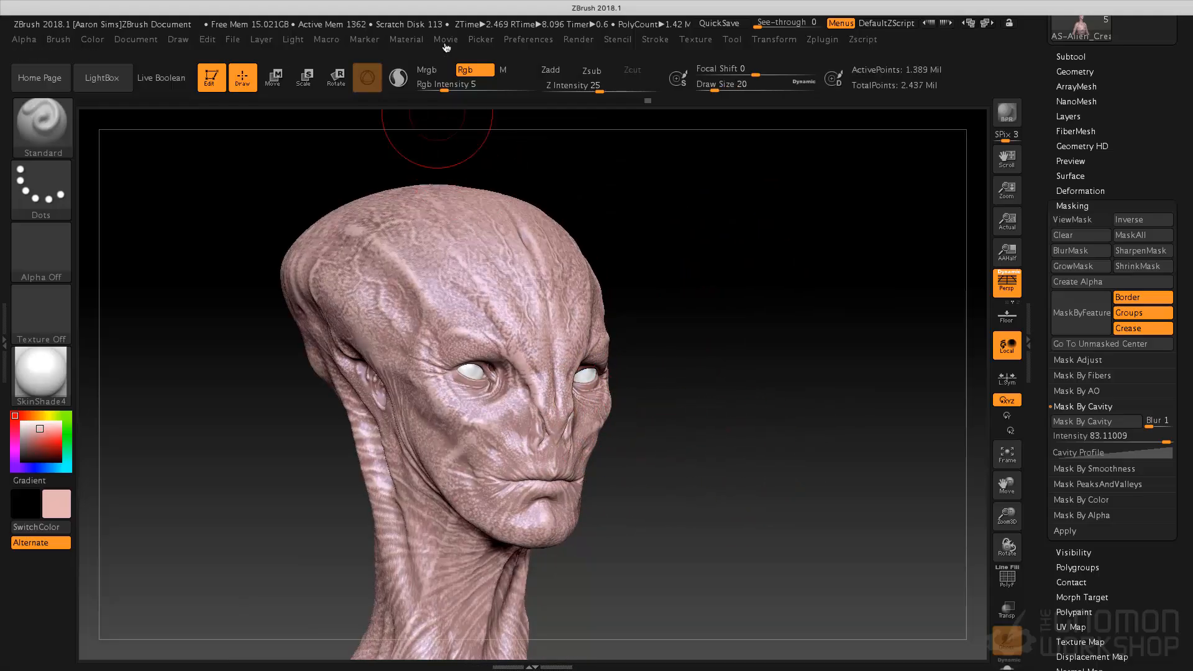
{"action": "left_click", "coordinate": [417, 42]}
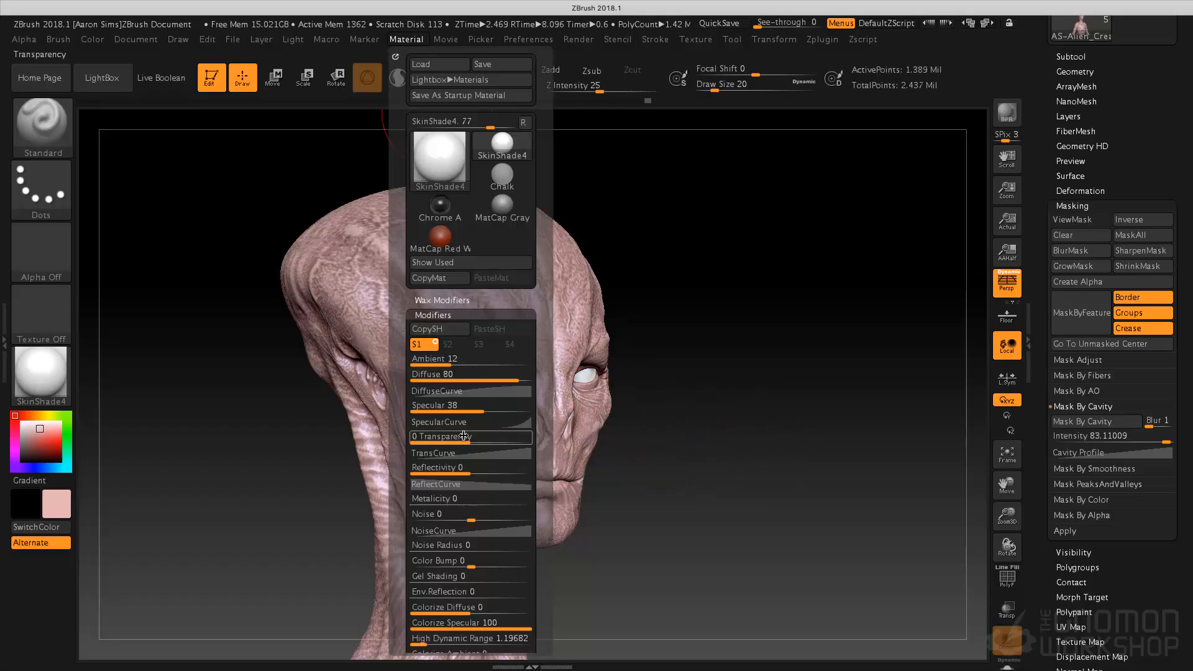
{"action": "left_click_drag", "start_coordinate": [469, 412], "coordinate": [462, 410]}
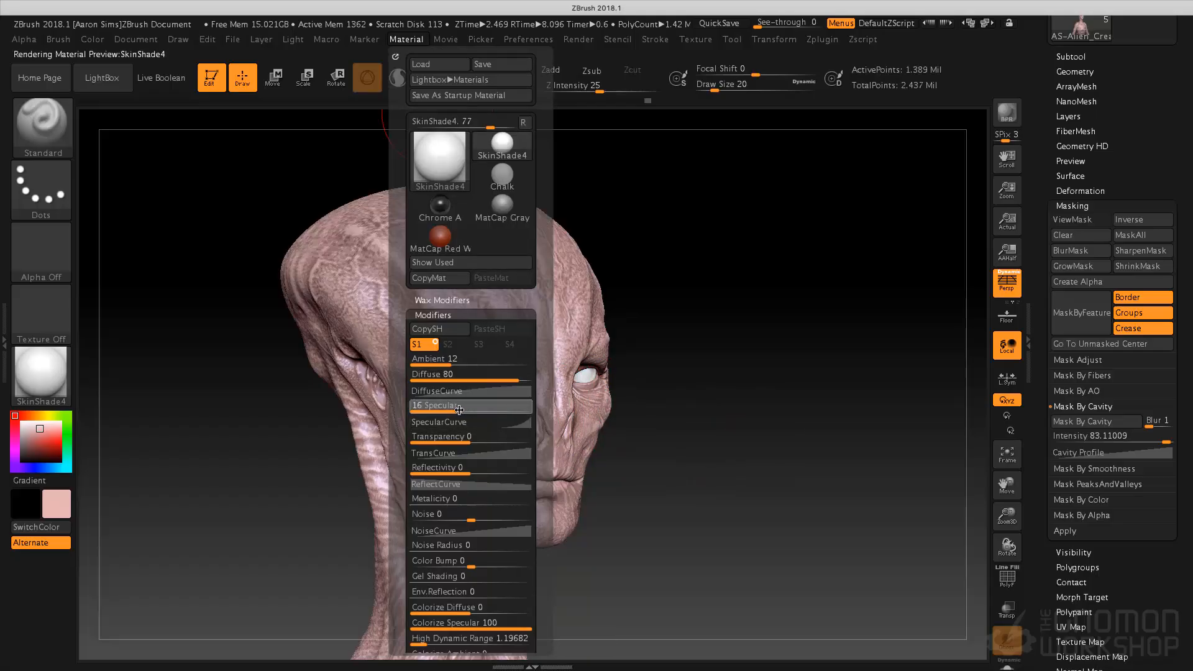
Step: Set the draw size to 11 and choose a light blue paint colour
{"action": "mouse_move", "coordinate": [701, 362]}
{"action": "left_mouse_down"}
{"action": "mouse_move", "coordinate": [722, 370]}
{"action": "mouse_move", "coordinate": [720, 384]}
{"action": "left_mouse_up"}
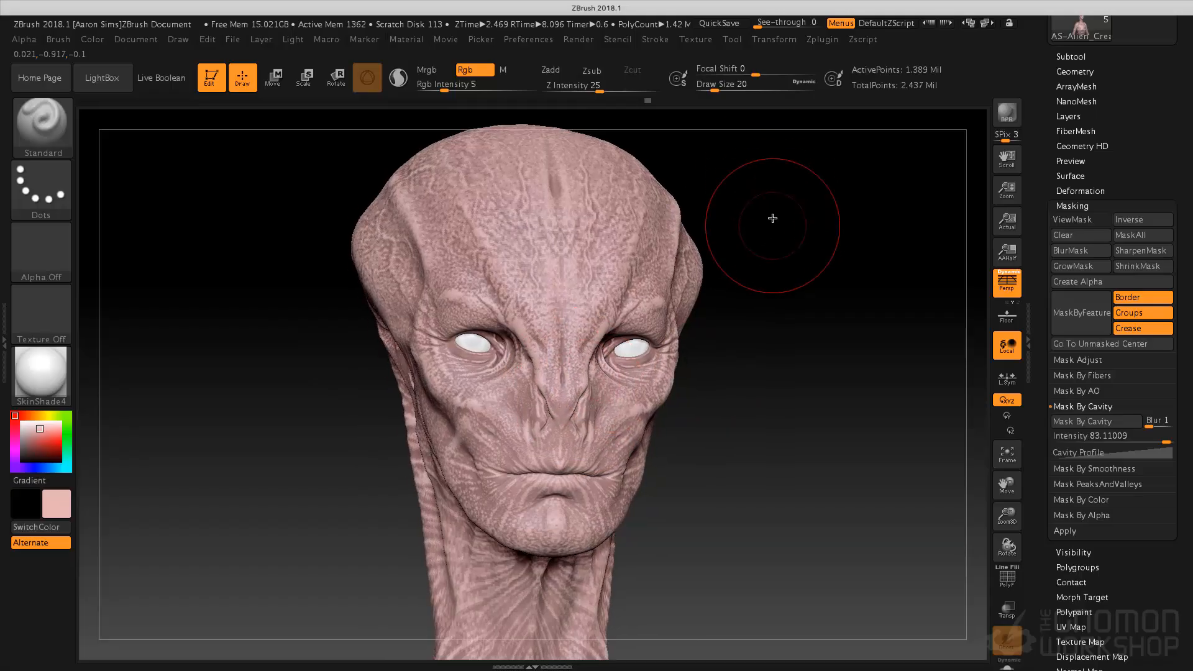
{"action": "key", "text": "s"}
{"action": "left_click_drag", "start_coordinate": [784, 248], "coordinate": [870, 247]}
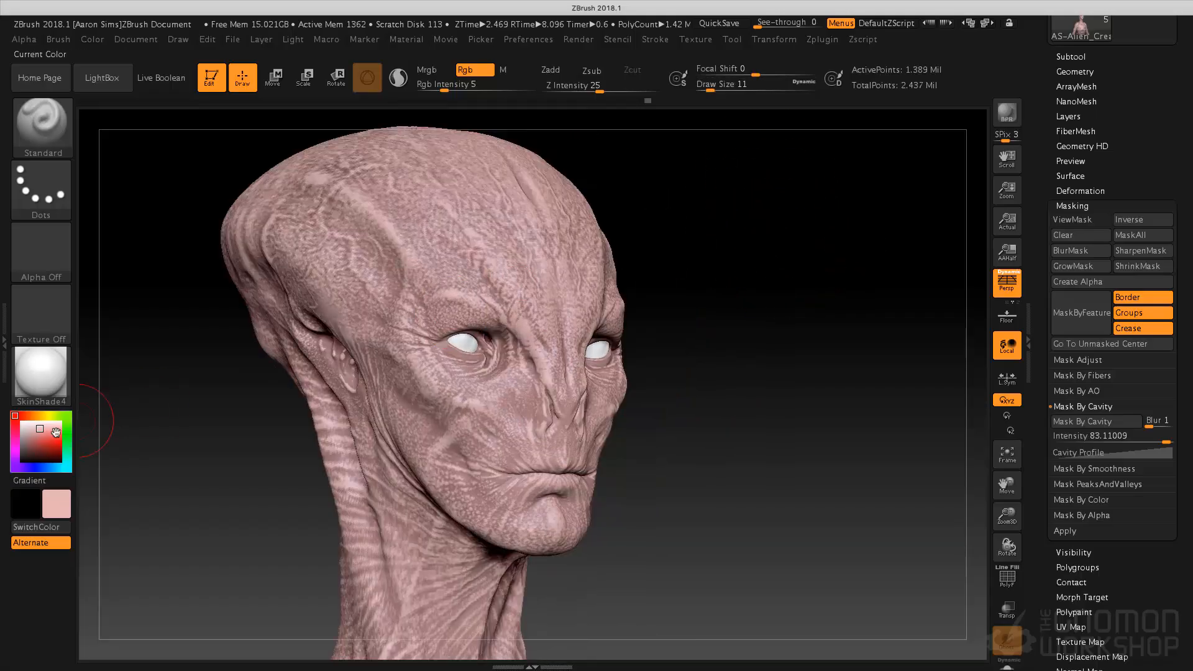
{"action": "left_click", "coordinate": [52, 437]}
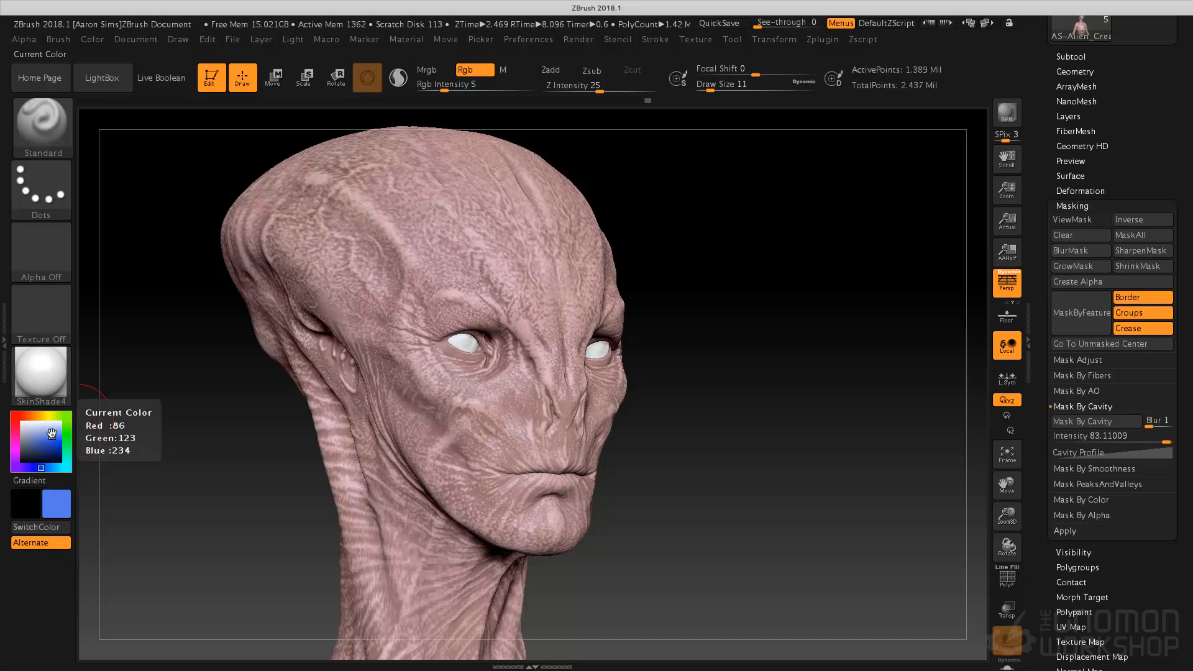
{"action": "left_click_drag", "start_coordinate": [36, 470], "coordinate": [51, 468]}
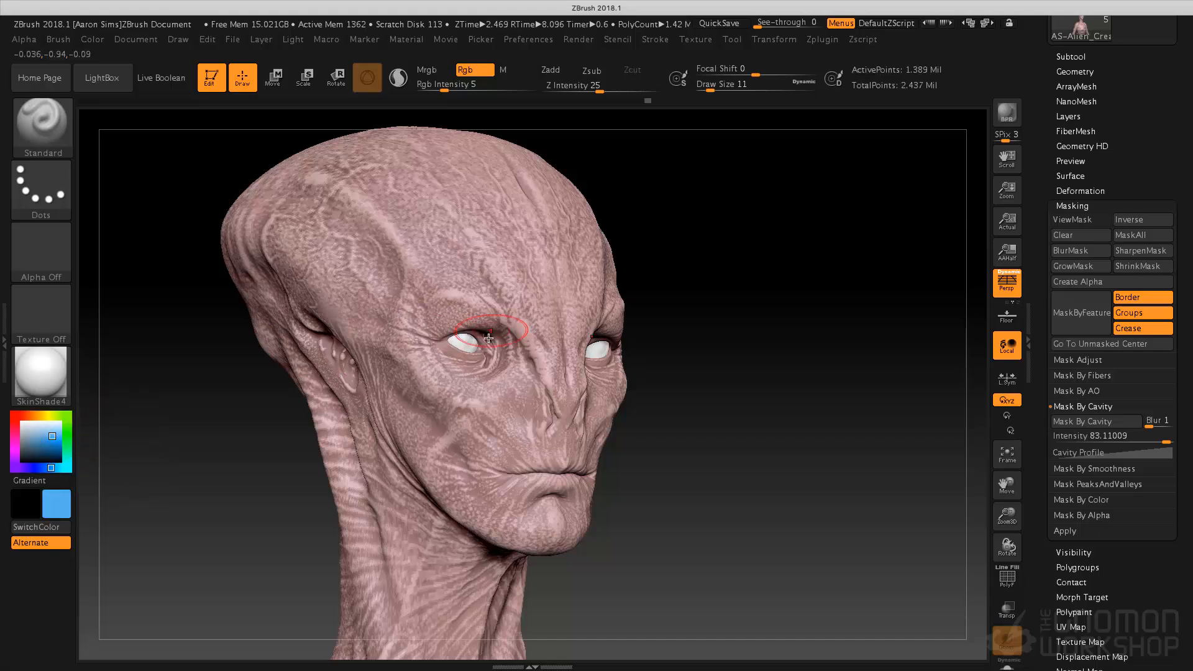
Step: Glaze light blue into the skin under both eyes with a draw size of 7
{"action": "left_click_drag", "start_coordinate": [702, 266], "coordinate": [705, 267]}
{"action": "key", "text": "s"}
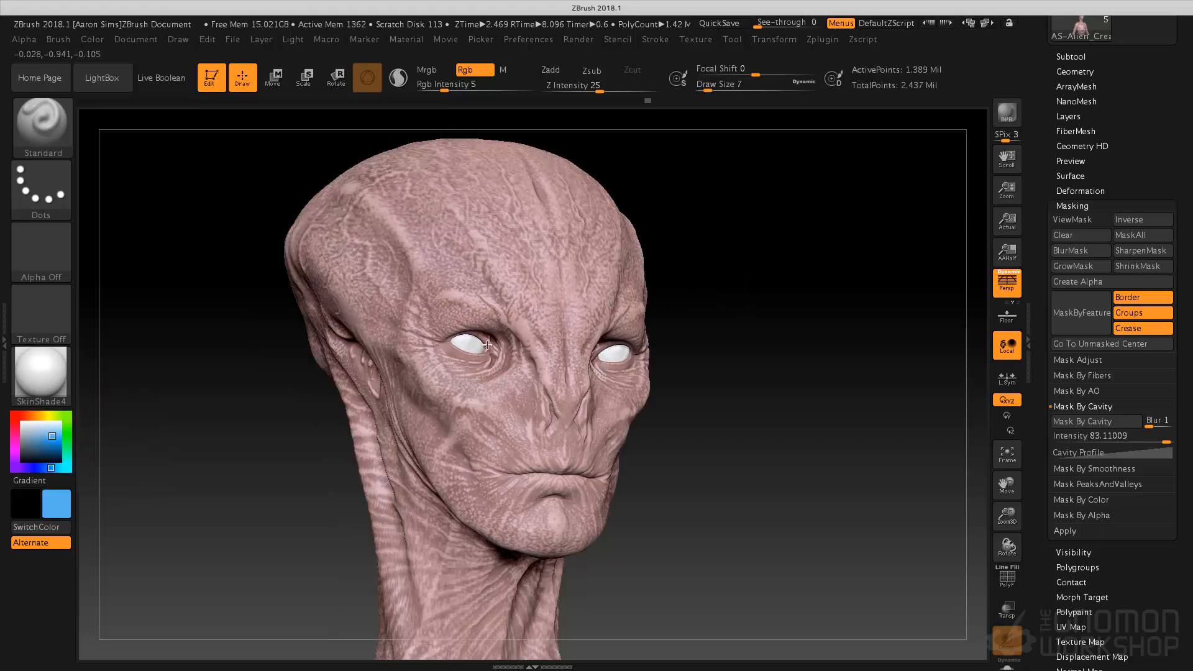
{"action": "mouse_move", "coordinate": [481, 363]}
{"action": "left_mouse_down"}
{"action": "mouse_move", "coordinate": [466, 362]}
{"action": "mouse_move", "coordinate": [491, 358]}
{"action": "mouse_move", "coordinate": [452, 358]}
{"action": "left_mouse_up"}
{"action": "left_click_drag", "start_coordinate": [733, 269], "coordinate": [740, 271]}
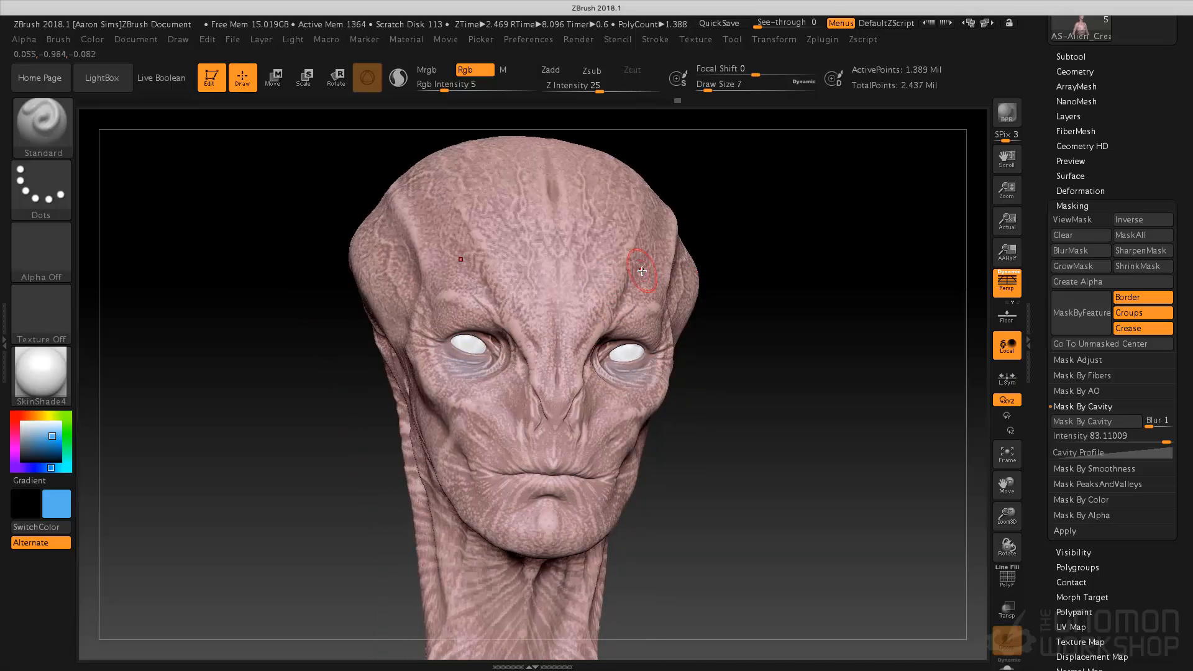
Step: Paint thin light blue veins on the side of the head and the forehead, reducing the draw size to 3 and 1
{"action": "key", "text": "s"}
{"action": "left_click_drag", "start_coordinate": [749, 227], "coordinate": [452, 226]}
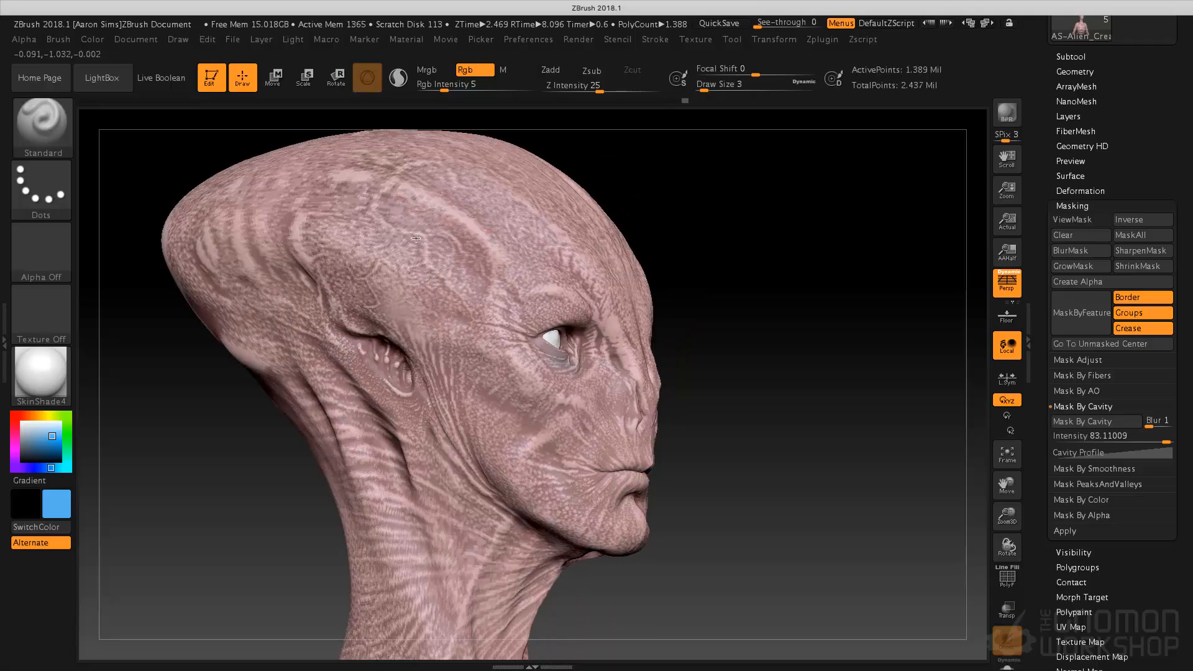
{"action": "key", "text": "s"}
{"action": "left_click_drag", "start_coordinate": [684, 205], "coordinate": [676, 205]}
{"action": "left_click_drag", "start_coordinate": [591, 211], "coordinate": [543, 257]}
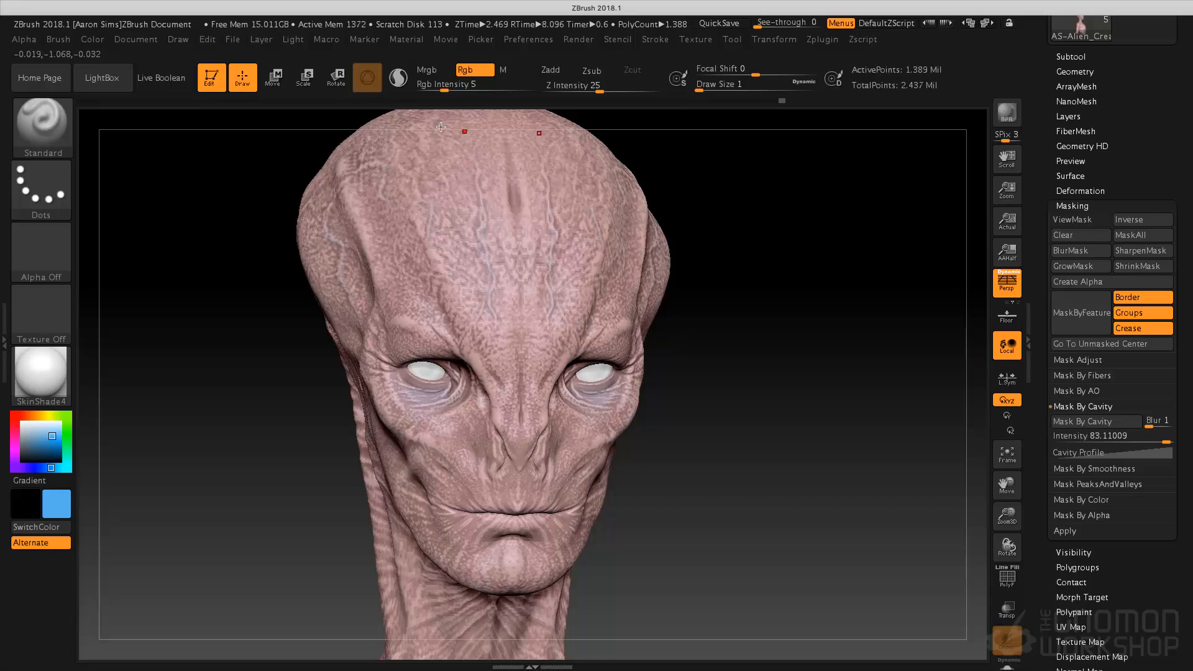
Step: Extend the blue veins over the upper forehead and strengthen the branching vein on the temple
{"action": "left_click_drag", "start_coordinate": [712, 204], "coordinate": [708, 222]}
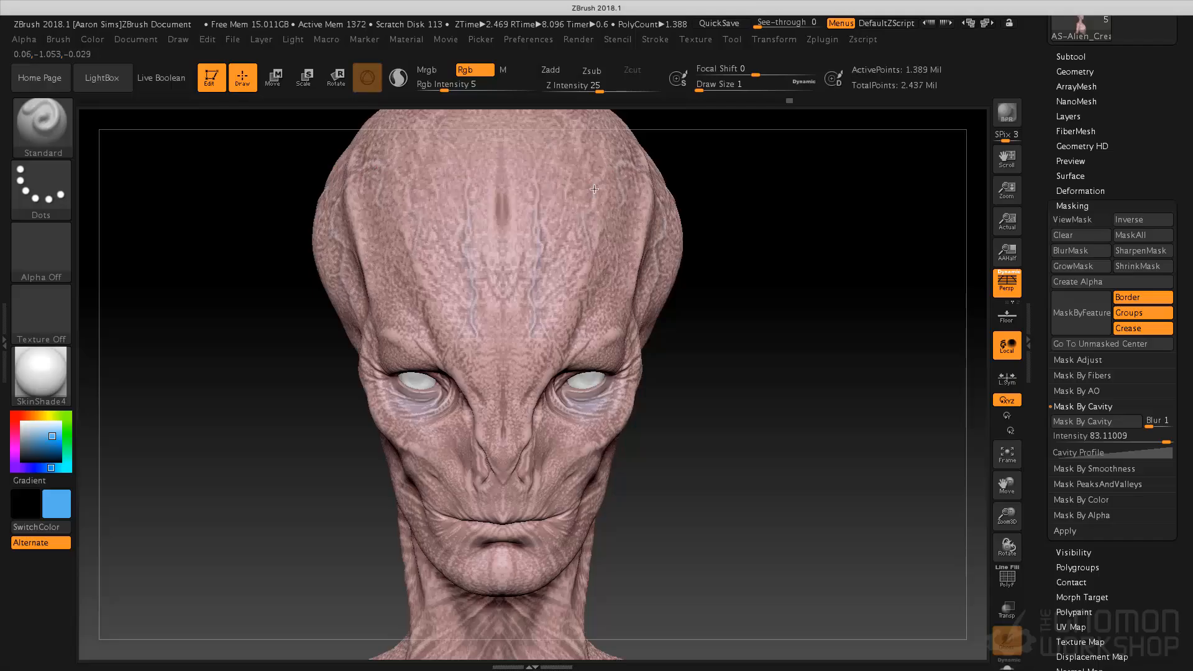
{"action": "left_click_drag", "start_coordinate": [693, 213], "coordinate": [845, 236]}
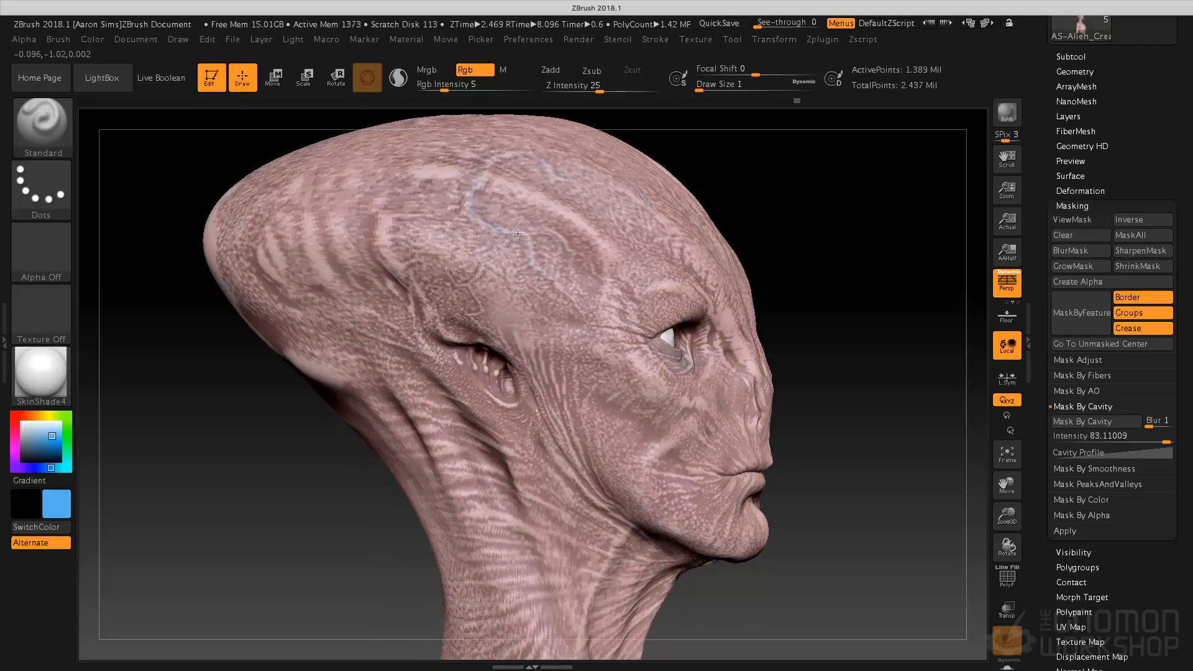
{"action": "left_click_drag", "start_coordinate": [813, 282], "coordinate": [781, 285]}
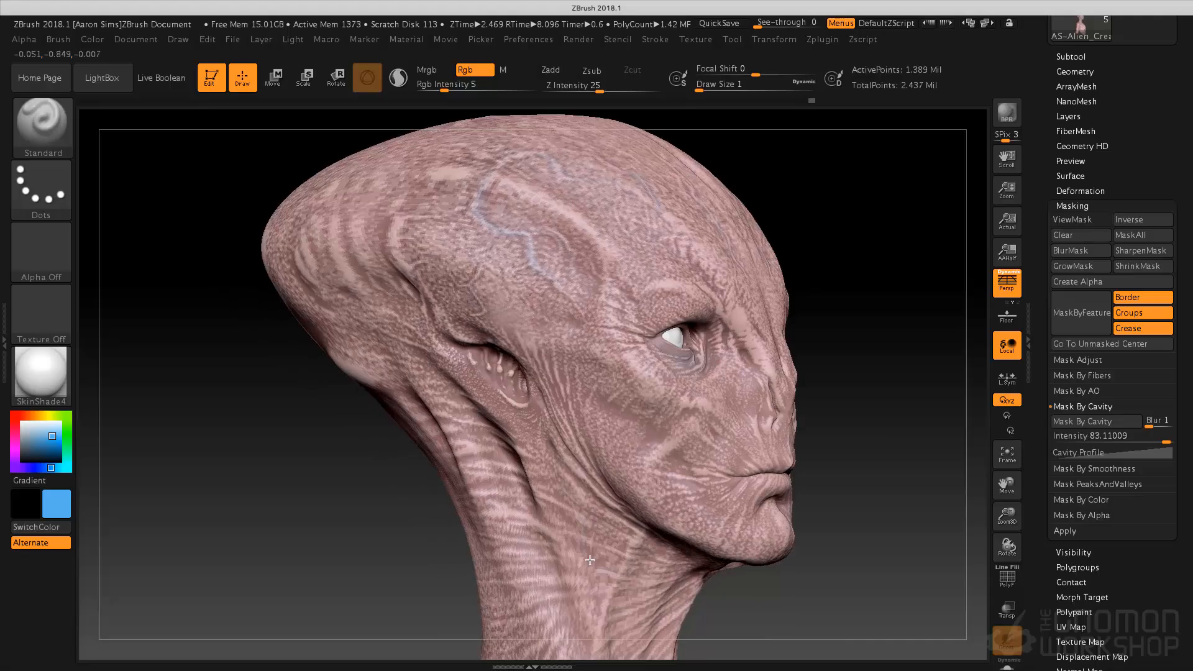
Step: Add blue veins along the neck and glaze blue into the cheek hollows with the draw size raised to 8
{"action": "left_click_drag", "start_coordinate": [859, 459], "coordinate": [815, 302], "text": "alt"}
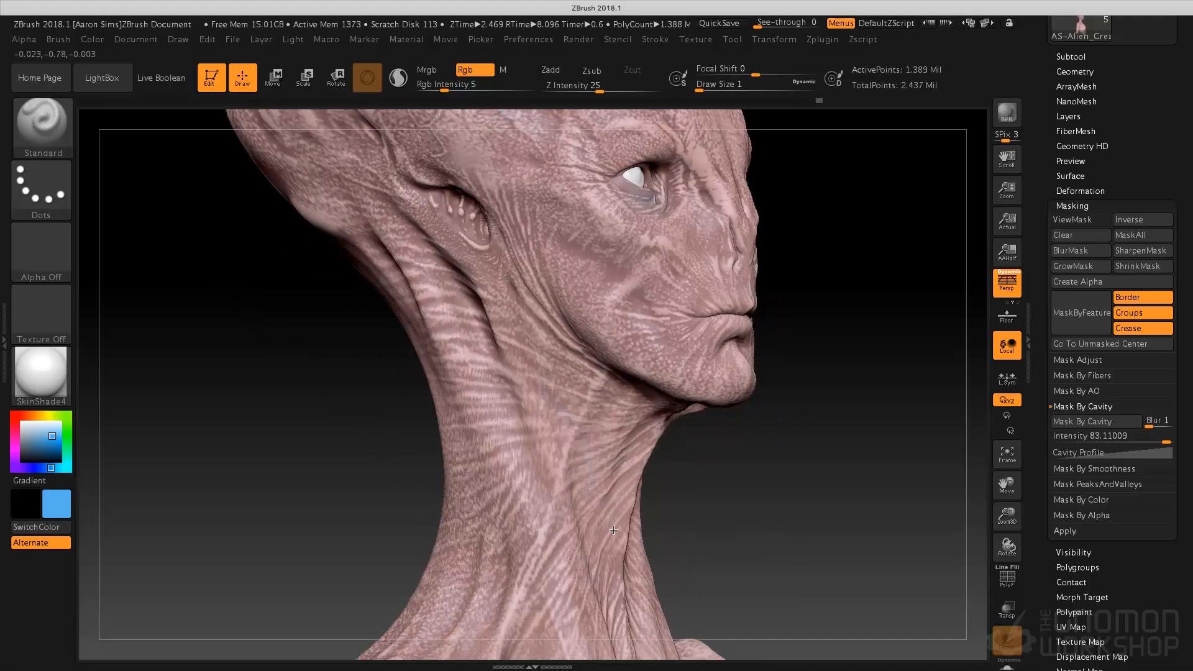
{"action": "left_click_drag", "start_coordinate": [708, 525], "coordinate": [612, 519]}
{"action": "key", "text": "s"}
{"action": "left_click_drag", "start_coordinate": [783, 420], "coordinate": [788, 421]}
{"action": "key", "text": "s"}
{"action": "left_click_drag", "start_coordinate": [793, 267], "coordinate": [747, 272]}
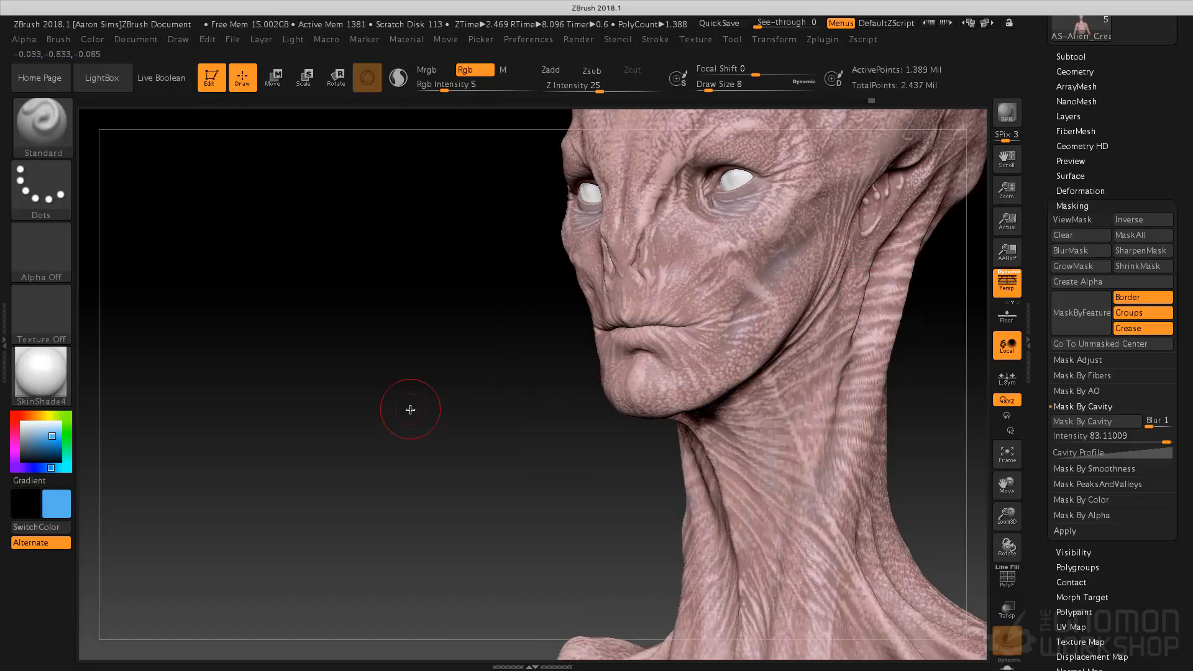
Step: Glaze light blue onto the base of the throat and the upper chest
{"action": "key", "text": "f"}
{"action": "left_click_drag", "start_coordinate": [709, 384], "coordinate": [746, 388]}
{"action": "left_click_drag", "start_coordinate": [740, 341], "coordinate": [748, 416], "text": "alt"}
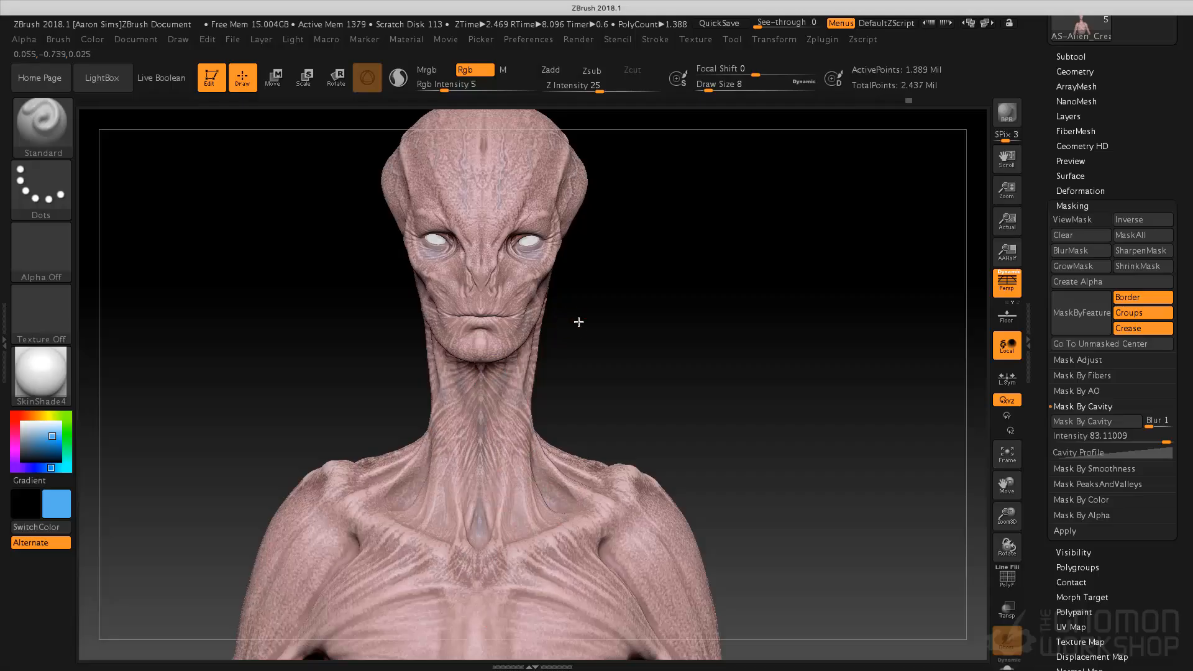
Step: Switch the paint colour to orange-red and reduce the draw size to 3 for detailing the face
{"action": "left_click_drag", "start_coordinate": [578, 320], "coordinate": [489, 280]}
{"action": "left_click", "coordinate": [24, 415]}
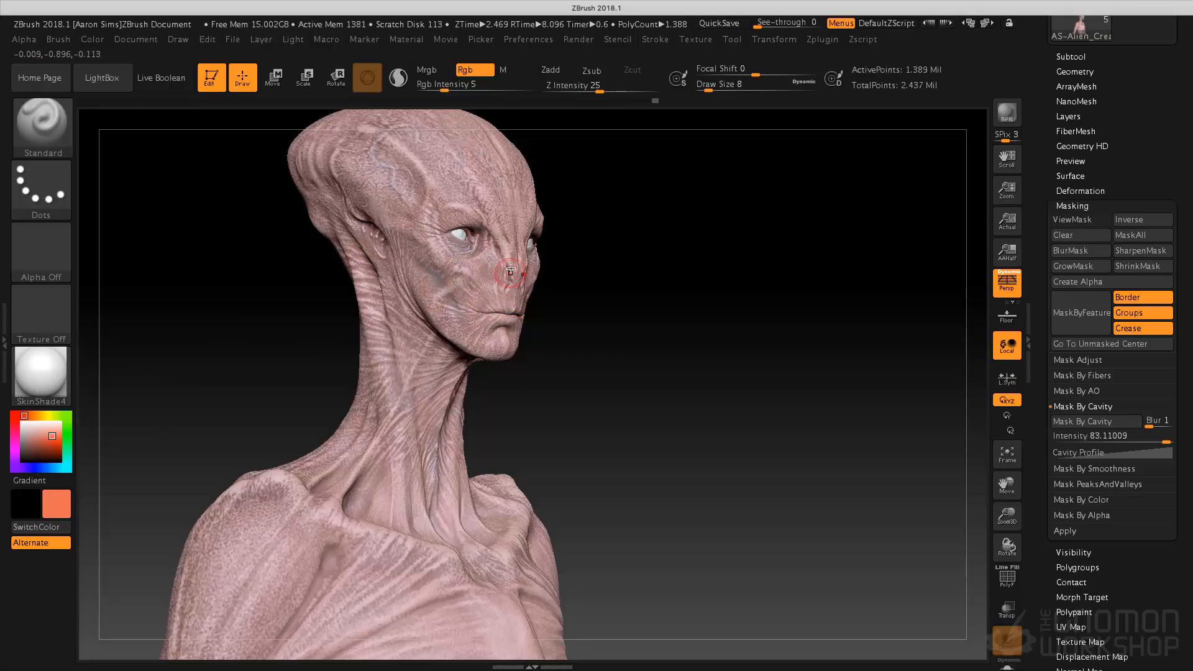
{"action": "mouse_move", "coordinate": [636, 318]}
{"action": "left_mouse_down", "text": "alt"}
{"action": "mouse_move", "coordinate": [653, 301]}
{"action": "mouse_move", "coordinate": [741, 370]}
{"action": "left_mouse_up", "text": "alt"}
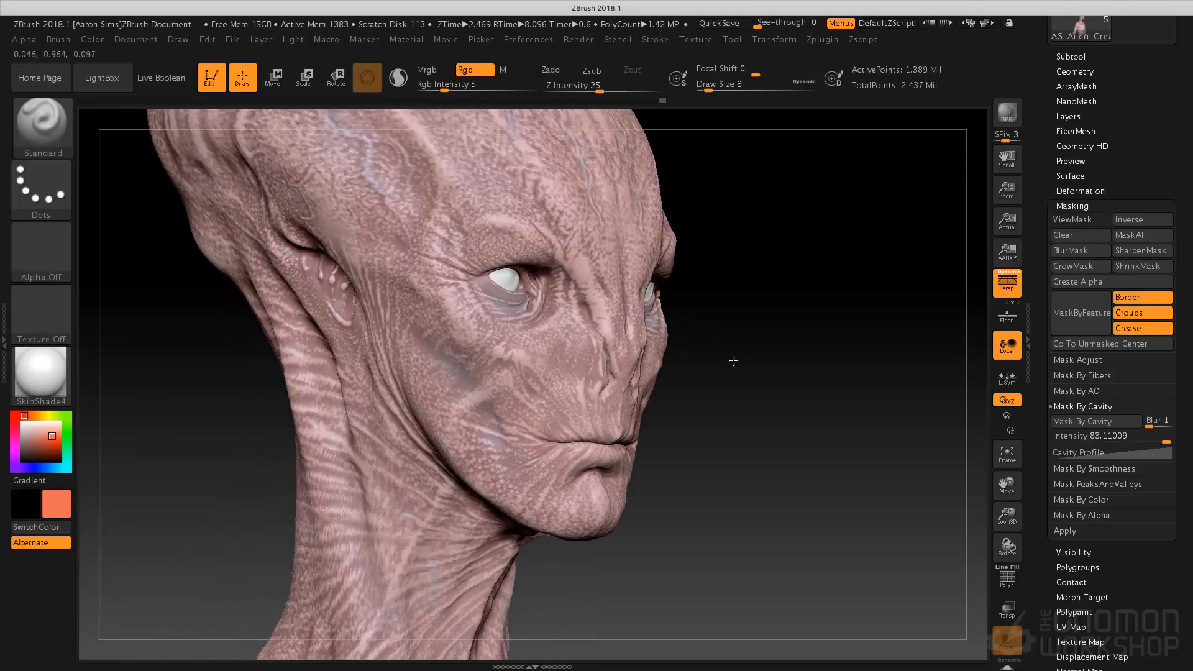
{"action": "key", "text": "s"}
{"action": "left_click_drag", "start_coordinate": [721, 326], "coordinate": [622, 303]}
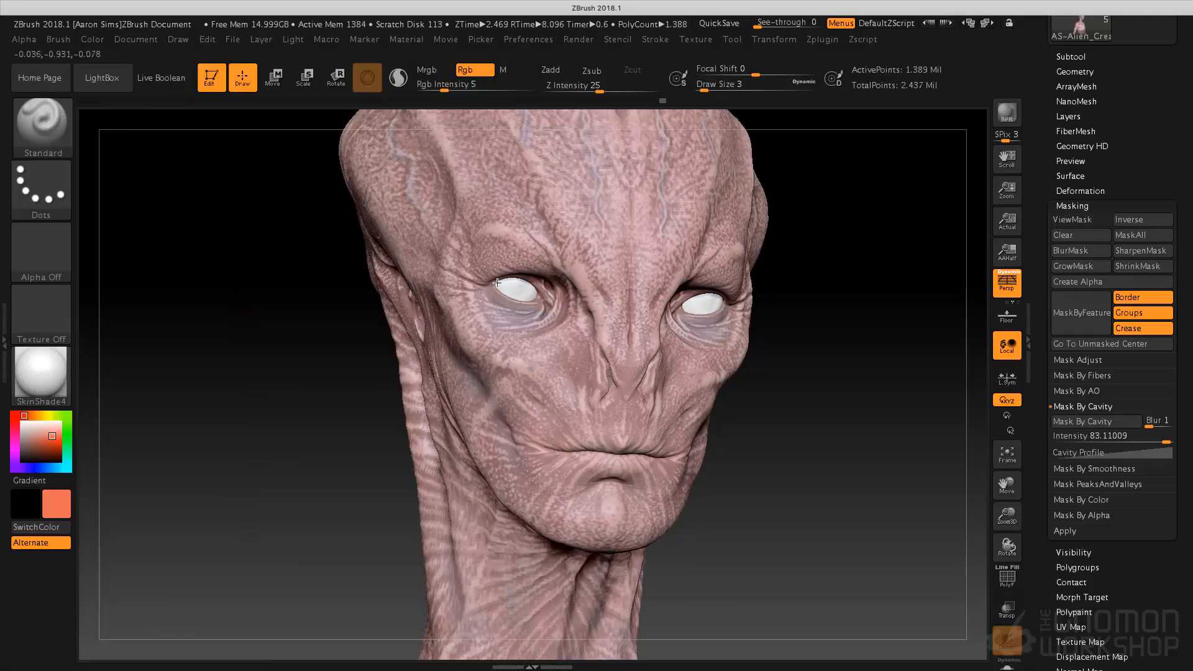
Step: Glaze orange-red around the eyelid rims, inside the nostrils, along the lips and into the ear openings
{"action": "left_click_drag", "start_coordinate": [809, 260], "coordinate": [795, 259]}
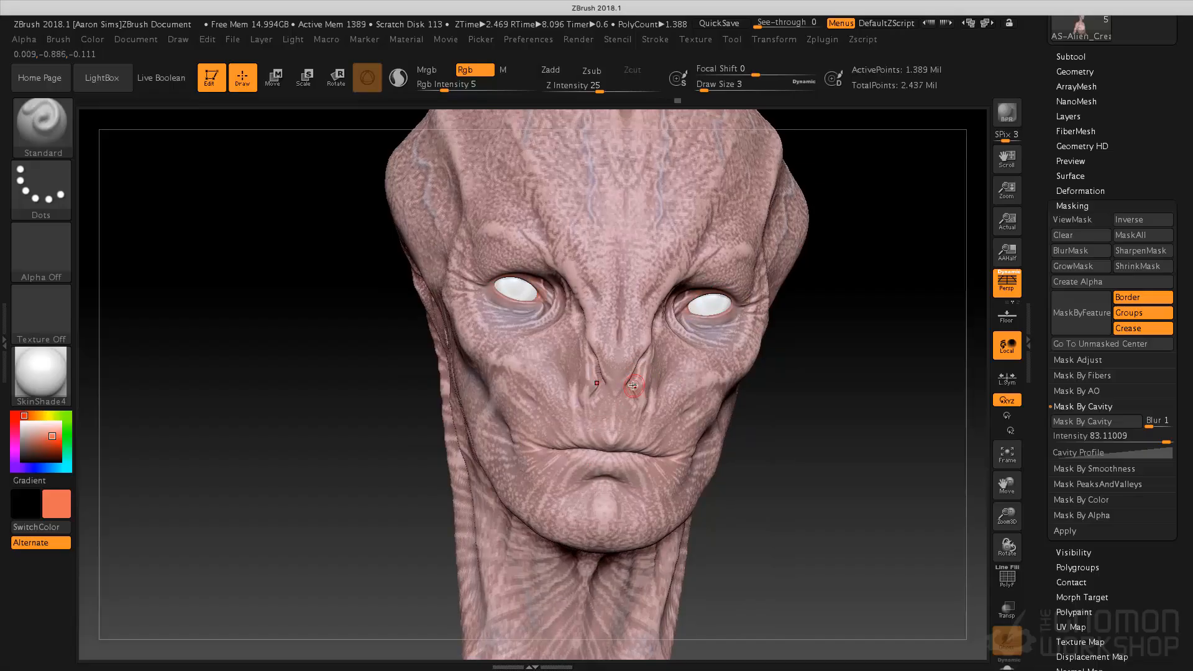
{"action": "left_click_drag", "start_coordinate": [766, 384], "coordinate": [718, 380]}
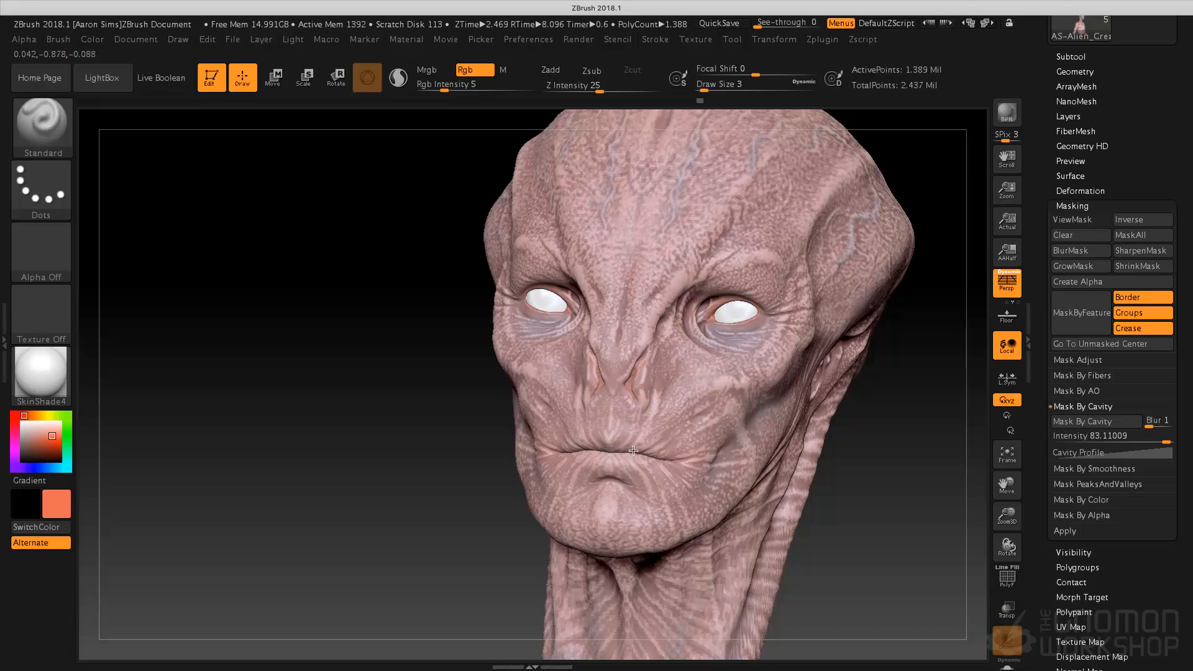
{"action": "left_click_drag", "start_coordinate": [827, 476], "coordinate": [589, 374]}
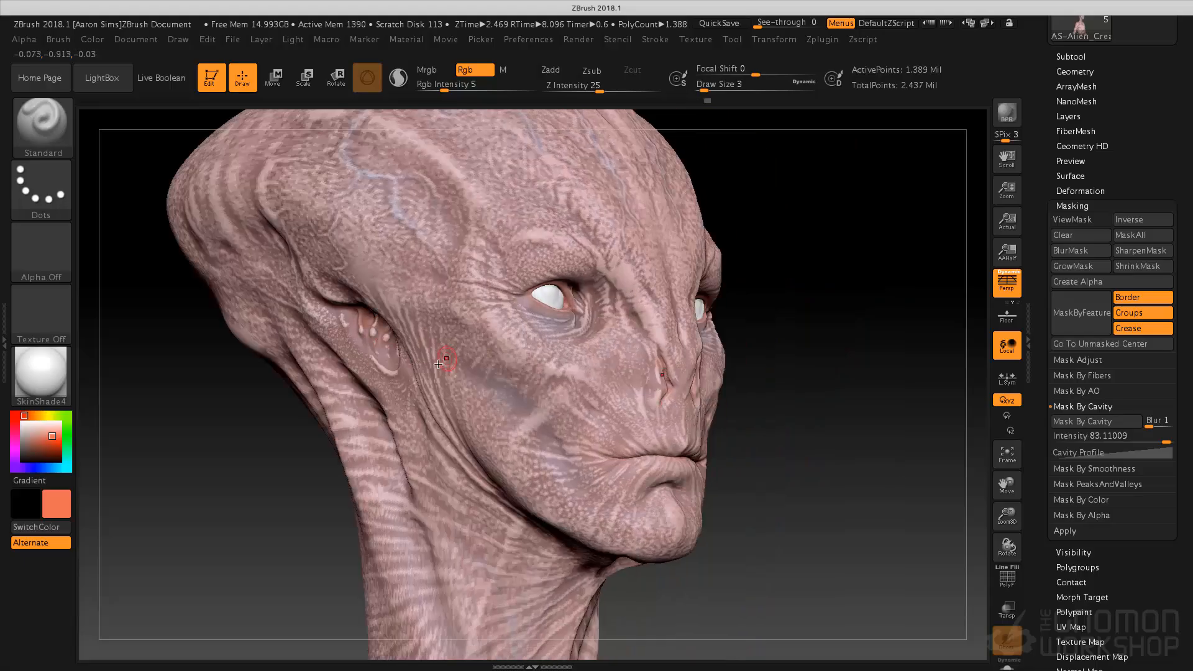
{"action": "left_click_drag", "start_coordinate": [801, 338], "coordinate": [783, 340]}
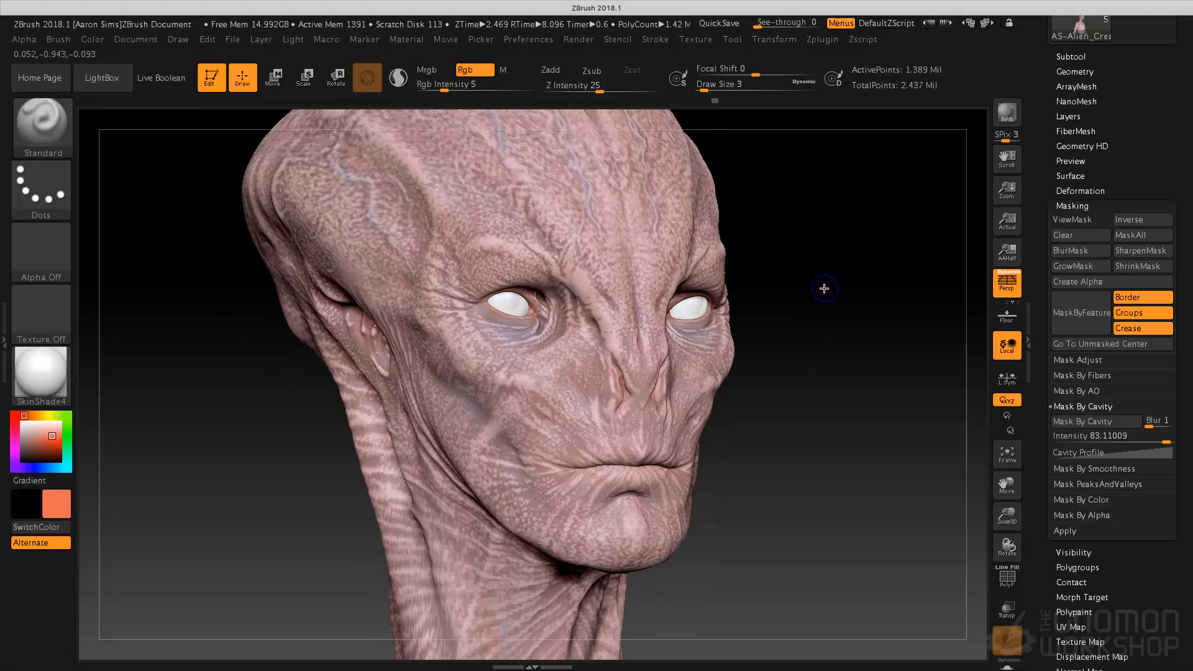
Step: Reframe the painted bust and switch to KeyShot to view its render
{"action": "left_click_drag", "start_coordinate": [824, 288], "coordinate": [831, 304], "text": "shift"}
{"action": "left_click_drag", "start_coordinate": [831, 415], "coordinate": [804, 389], "text": "alt"}
{"action": "left_click_drag", "start_coordinate": [766, 435], "coordinate": [767, 399], "text": "alt"}
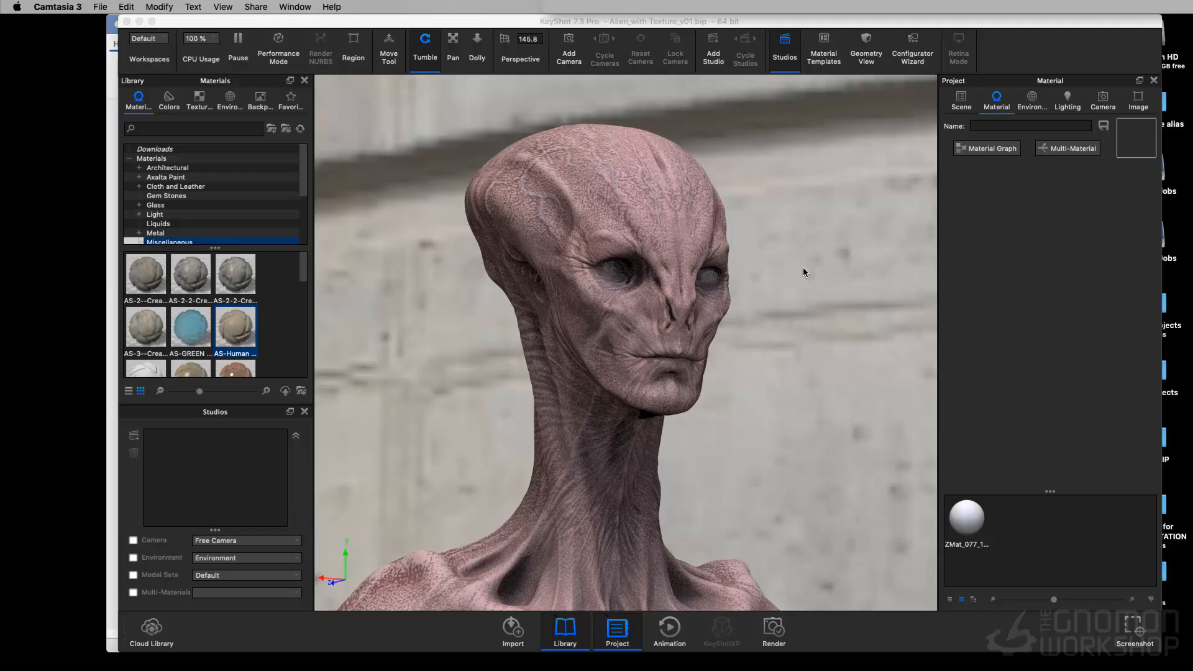
Step: Switch back to ZBrush, reframe the bust and set the paint colour to pale yellow (229, 208, 152)
{"action": "key", "text": "super+Tab"}
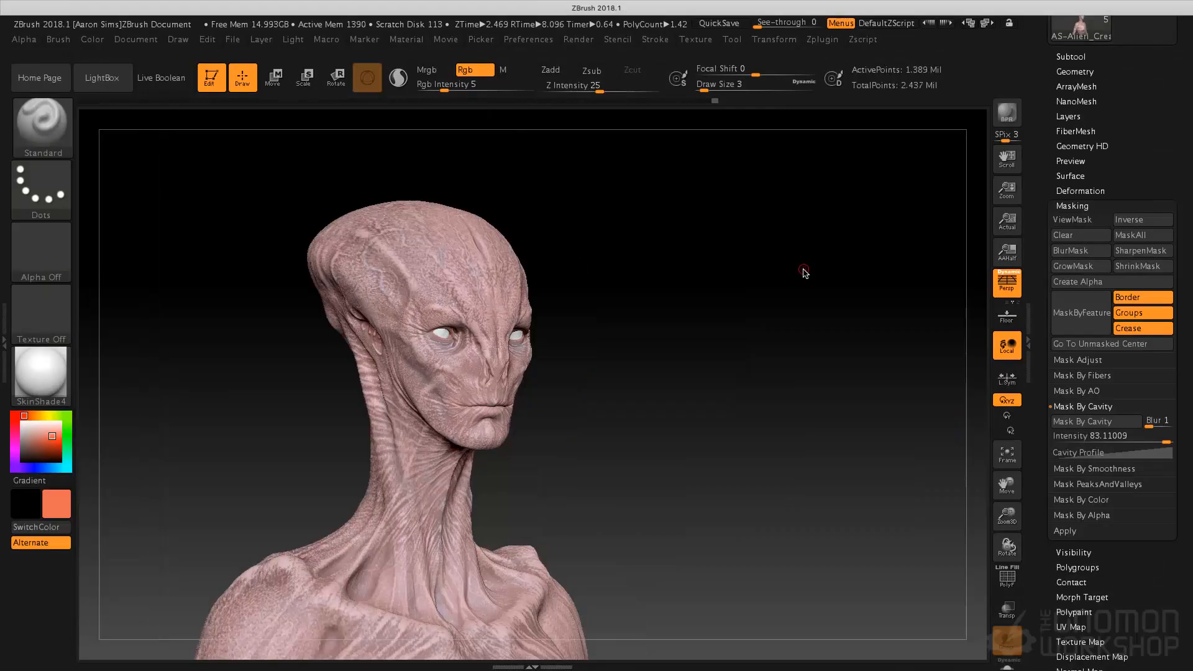
{"action": "left_click_drag", "start_coordinate": [596, 287], "coordinate": [587, 247]}
{"action": "mouse_move", "coordinate": [673, 238]}
{"action": "left_mouse_down"}
{"action": "mouse_move", "coordinate": [701, 208]}
{"action": "mouse_move", "coordinate": [714, 226]}
{"action": "mouse_move", "coordinate": [681, 253]}
{"action": "left_mouse_up"}
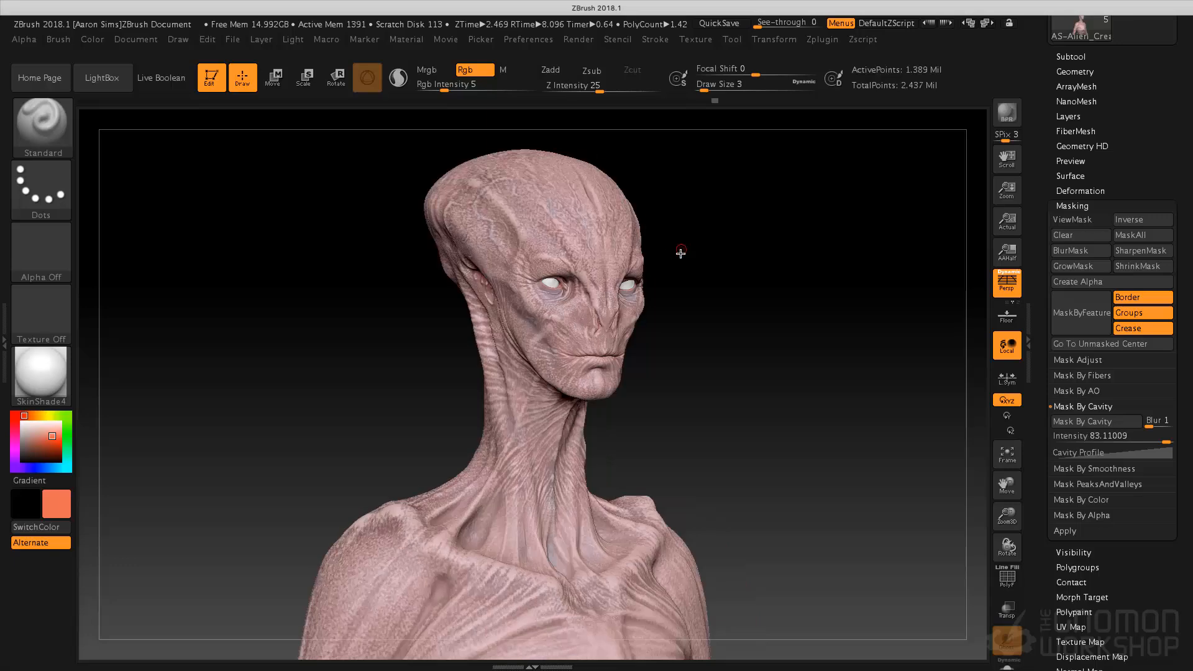
{"action": "left_click", "coordinate": [42, 425]}
{"action": "mouse_move", "coordinate": [66, 381]}
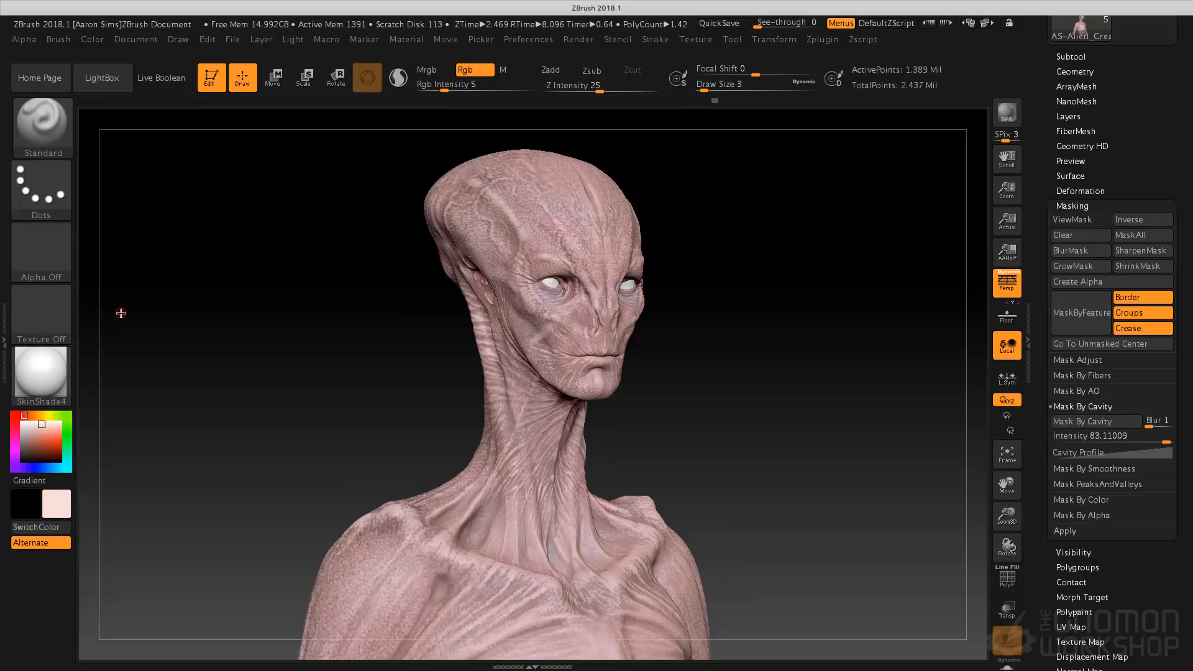
{"action": "left_click", "coordinate": [41, 415]}
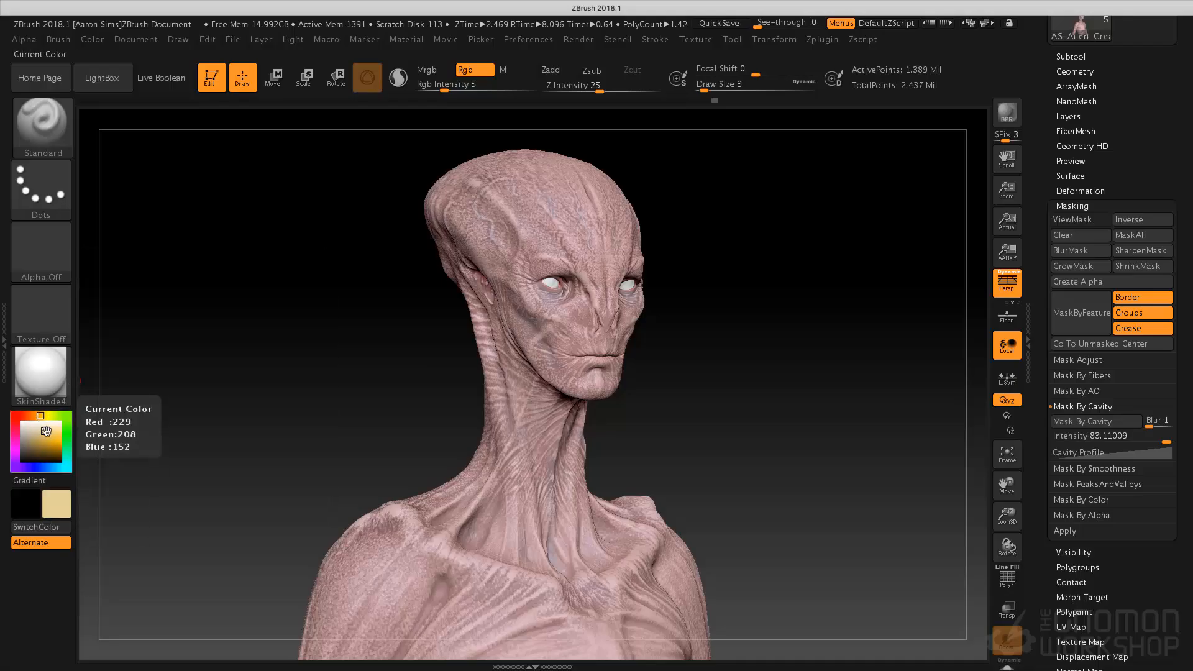
Step: Load Alpha 08 on the Standard brush and set the draw size to 18
{"action": "left_click", "coordinate": [44, 261]}
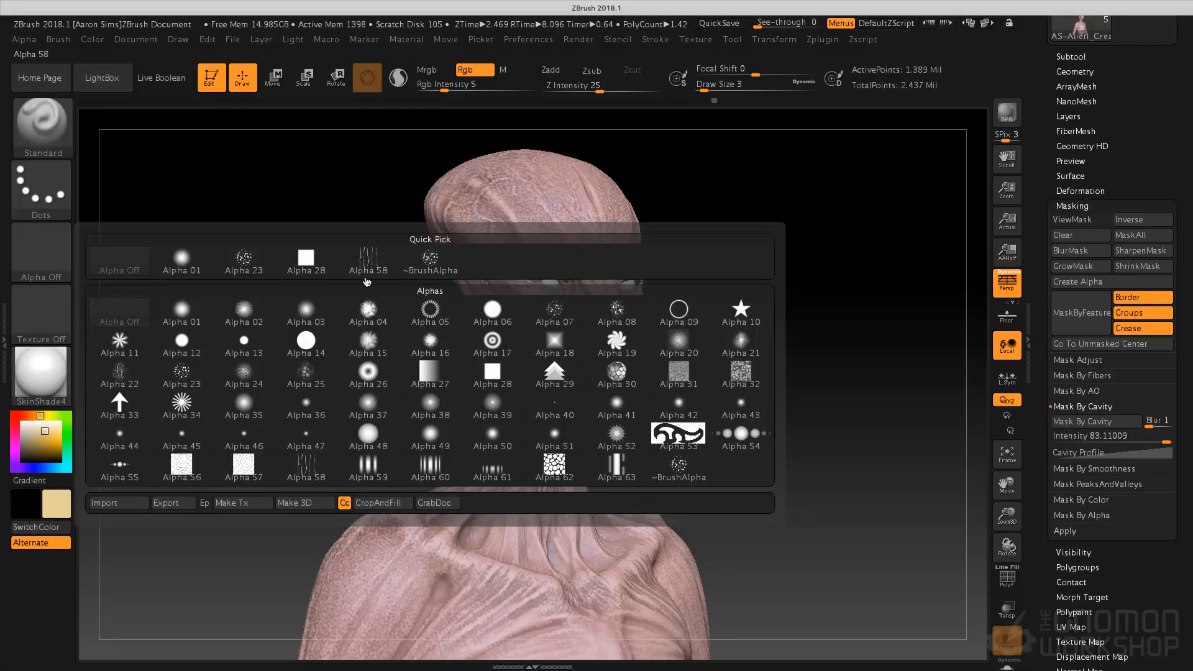
{"action": "left_click", "coordinate": [239, 258]}
{"action": "left_click", "coordinate": [40, 252]}
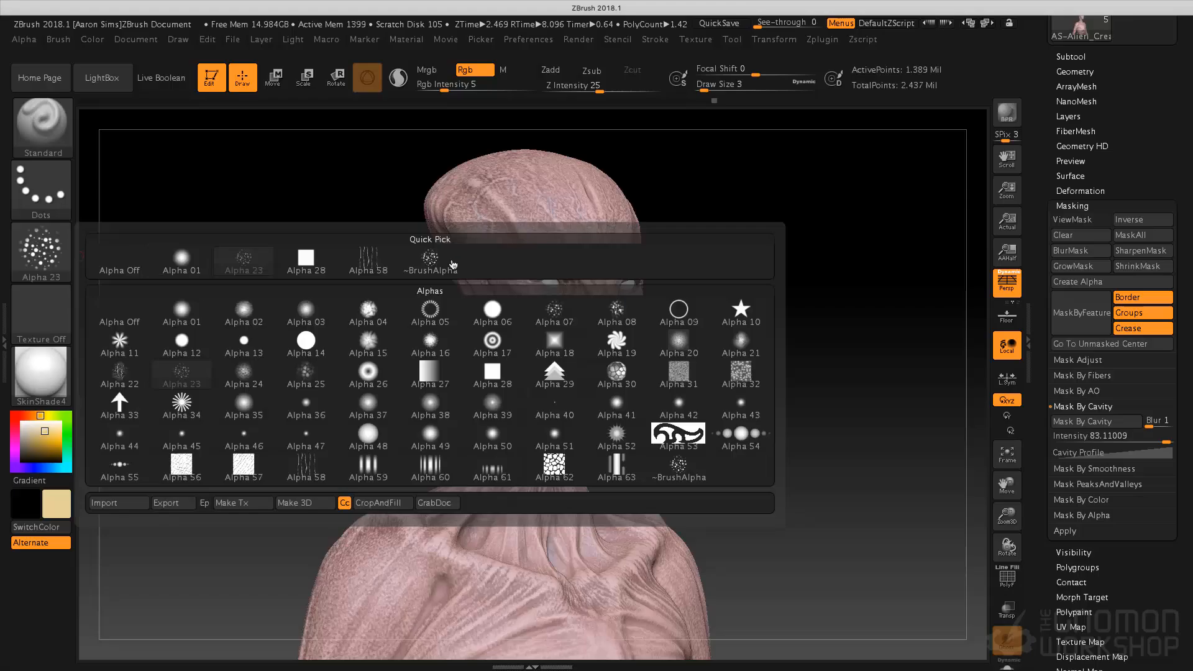
{"action": "left_click", "coordinate": [624, 313]}
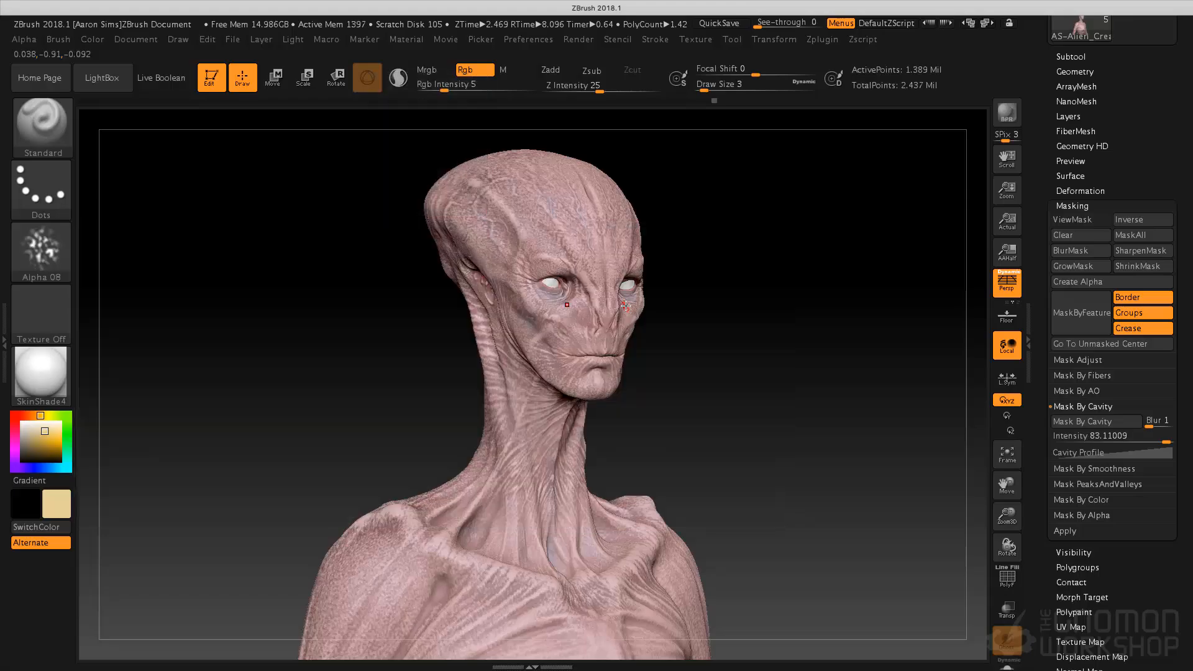
{"action": "key", "text": "s"}
{"action": "left_click_drag", "start_coordinate": [676, 314], "coordinate": [683, 313]}
{"action": "key", "text": "s"}
Step: Raise Rgb Intensity to 9 and glaze pale yellow over the forehead, face and side of the skull
{"action": "left_click_drag", "start_coordinate": [671, 221], "coordinate": [731, 326]}
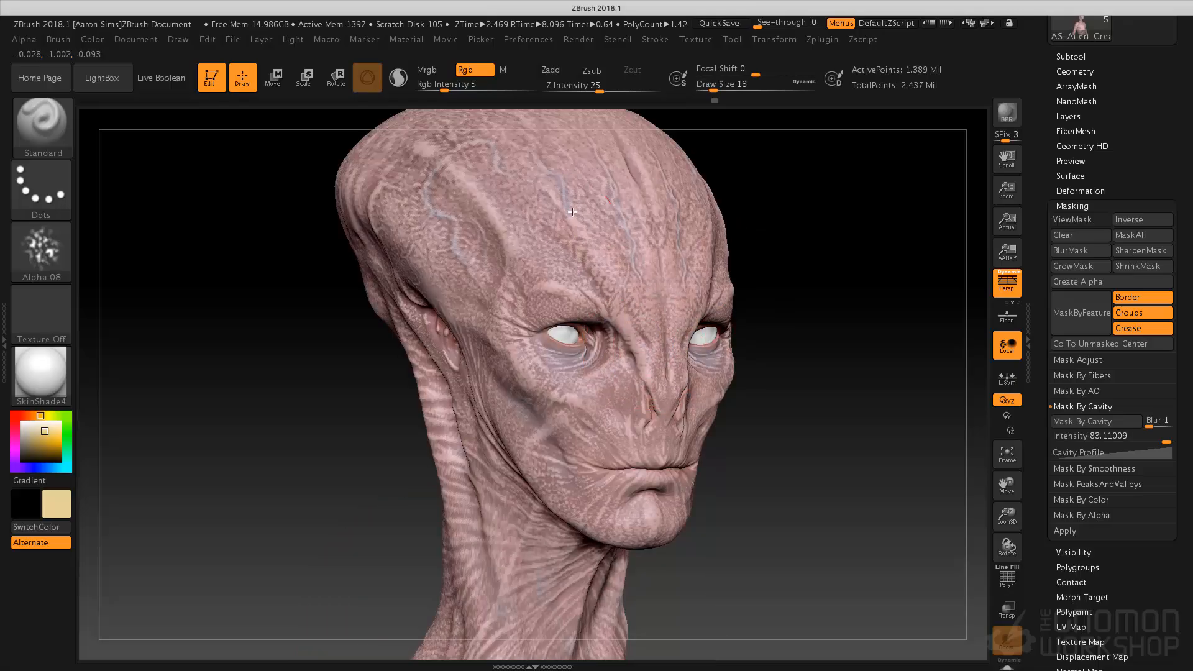
{"action": "left_click", "coordinate": [453, 87]}
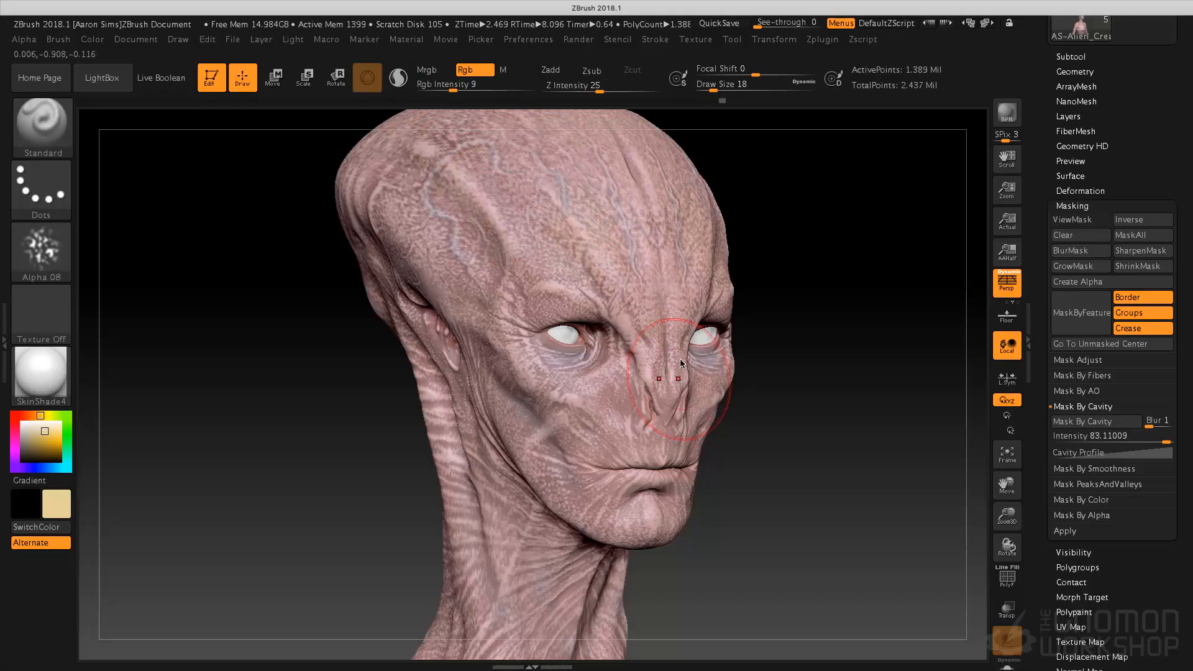
{"action": "left_click_drag", "start_coordinate": [829, 259], "coordinate": [726, 287]}
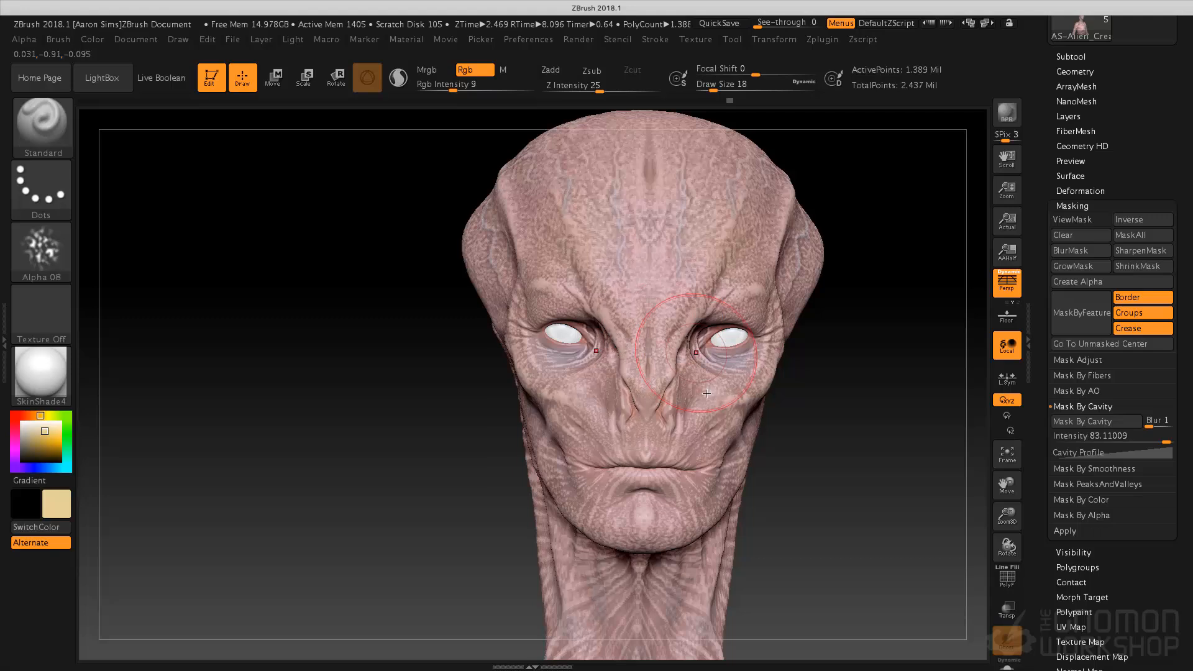
{"action": "left_click_drag", "start_coordinate": [806, 394], "coordinate": [864, 398]}
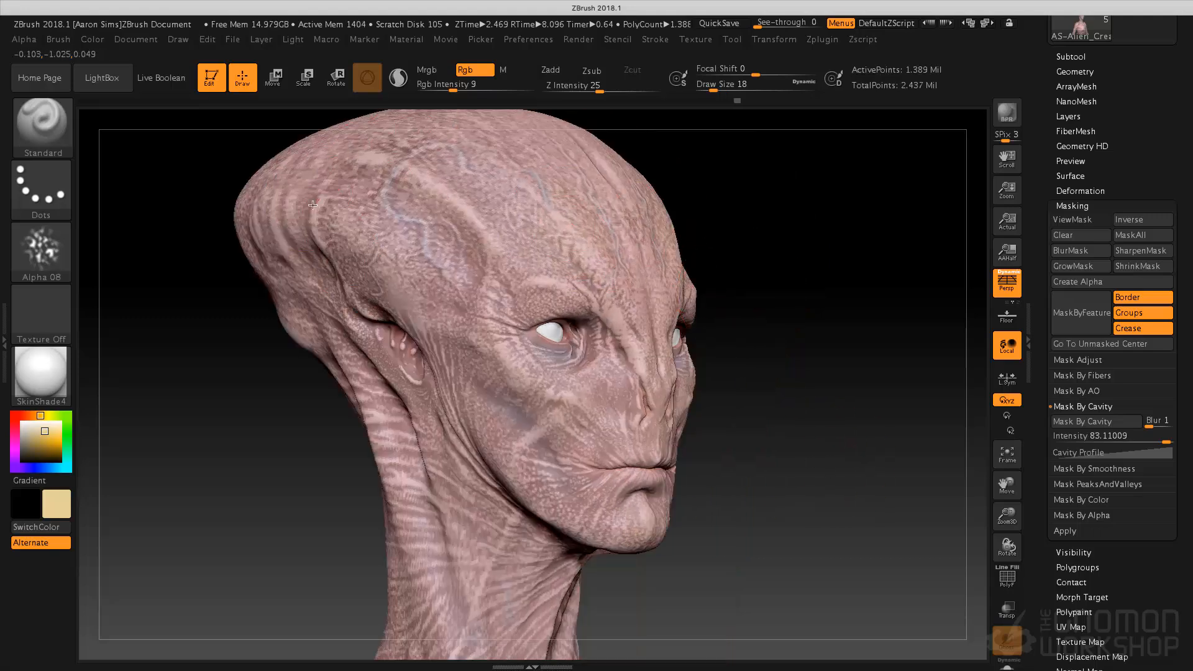
Step: Lighten the paint colour to cream, reduce the draw size to 7 and set Rgb Intensity to 27
{"action": "left_click_drag", "start_coordinate": [45, 431], "coordinate": [42, 426]}
{"action": "key", "text": "s"}
{"action": "left_click_drag", "start_coordinate": [763, 256], "coordinate": [757, 257]}
{"action": "left_click_drag", "start_coordinate": [655, 240], "coordinate": [563, 265]}
{"action": "left_click_drag", "start_coordinate": [459, 86], "coordinate": [477, 86]}
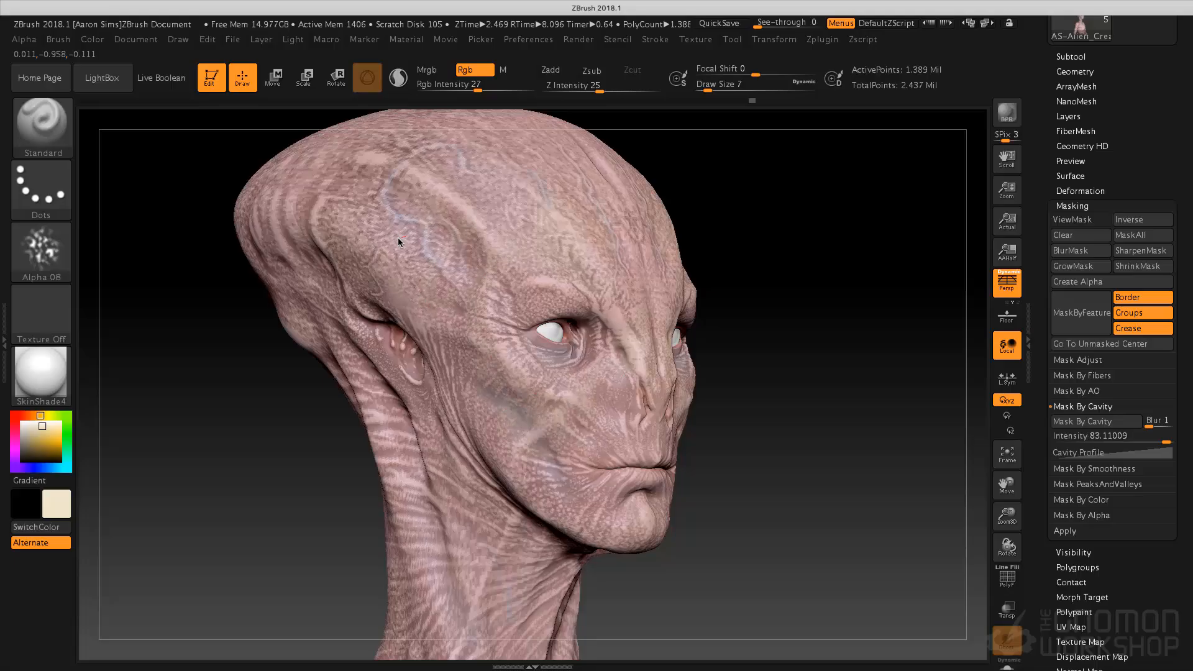
Step: Mottle cream over the side of the skull, the forehead, nose, cheeks and jaw
{"action": "left_click_drag", "start_coordinate": [309, 172], "coordinate": [620, 209]}
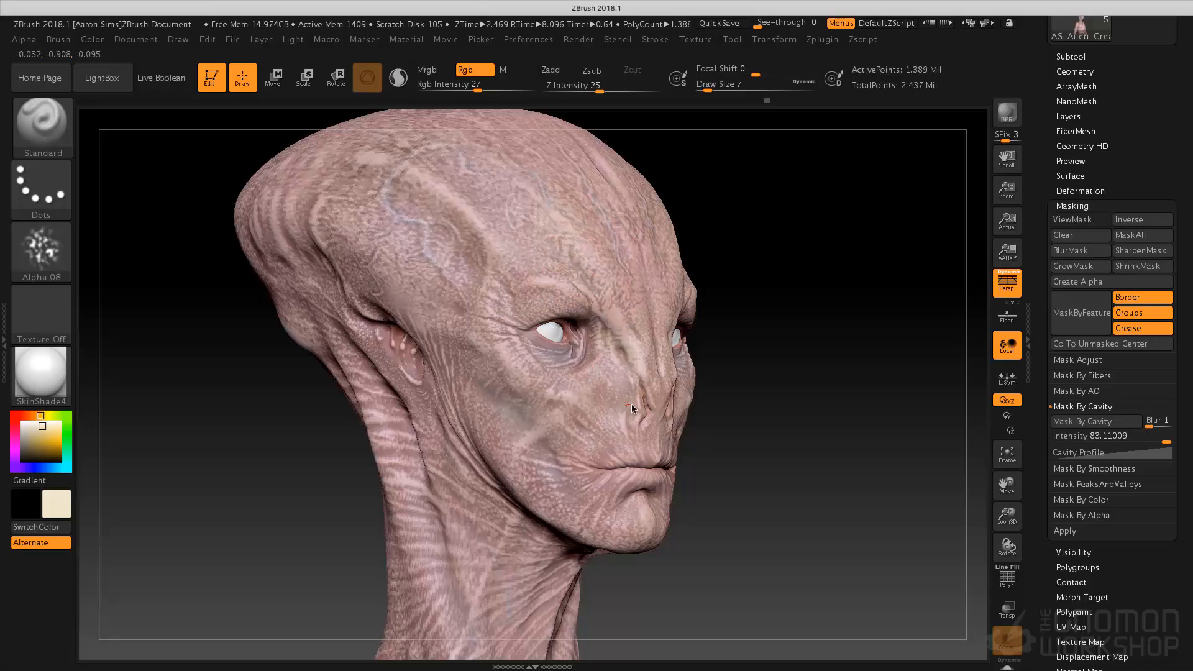
{"action": "left_click_drag", "start_coordinate": [390, 332], "coordinate": [393, 327]}
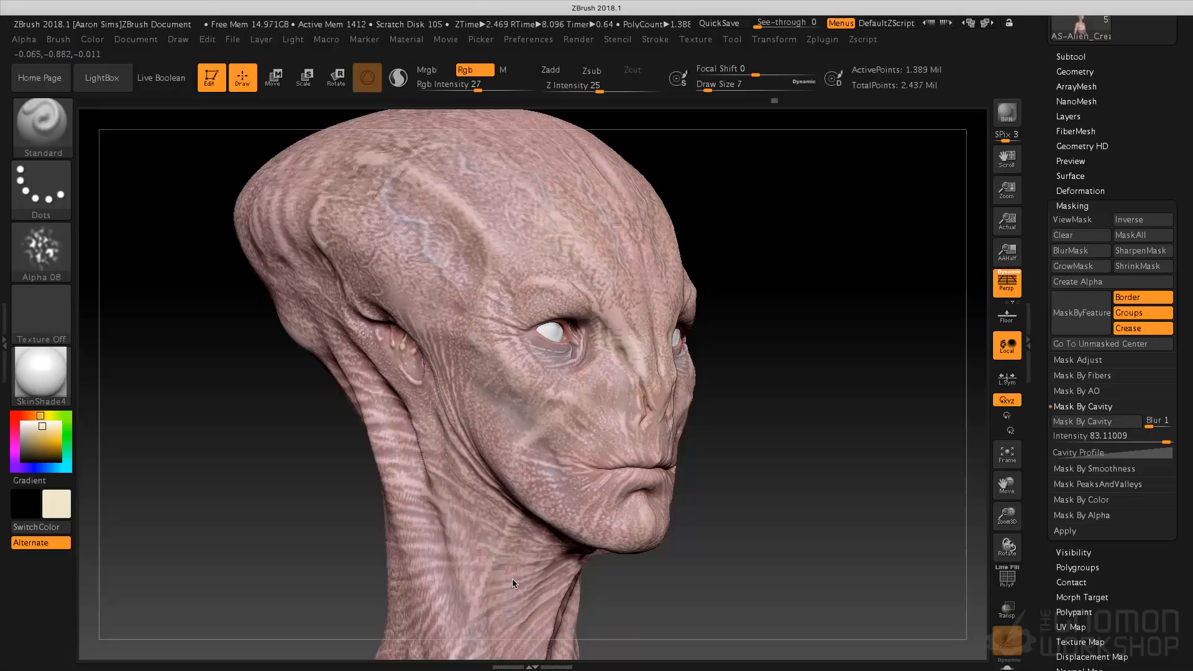
{"action": "left_click_drag", "start_coordinate": [736, 403], "coordinate": [727, 411], "text": "shift"}
{"action": "left_click_drag", "start_coordinate": [600, 289], "coordinate": [597, 299]}
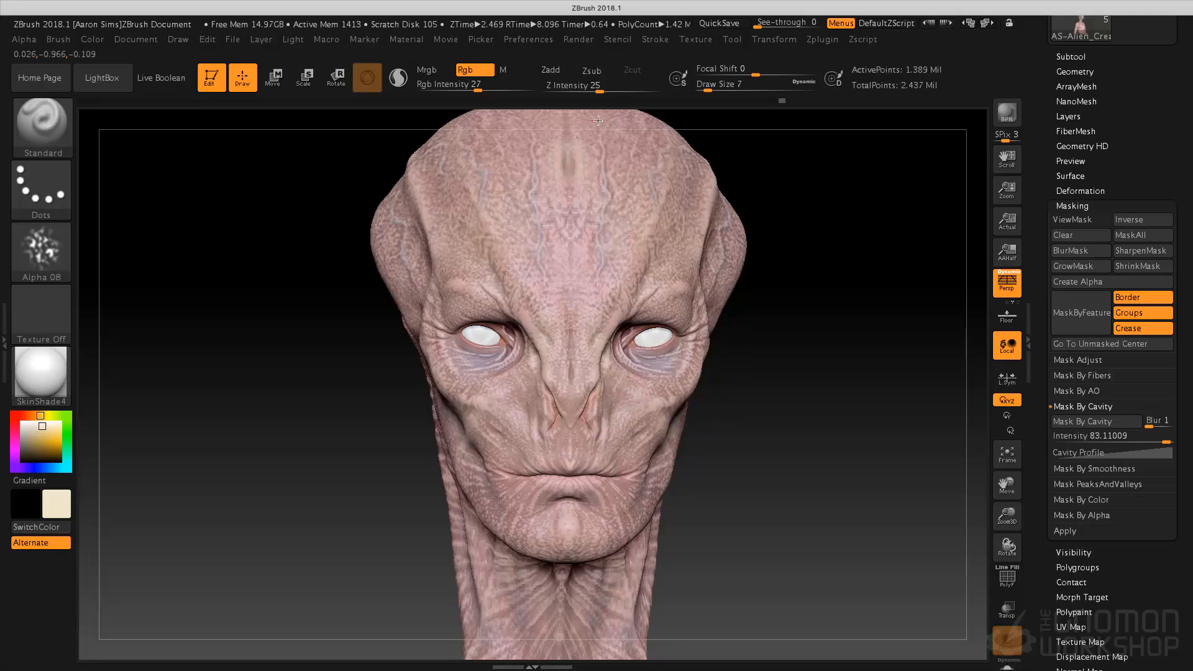
{"action": "left_click_drag", "start_coordinate": [680, 213], "coordinate": [714, 247]}
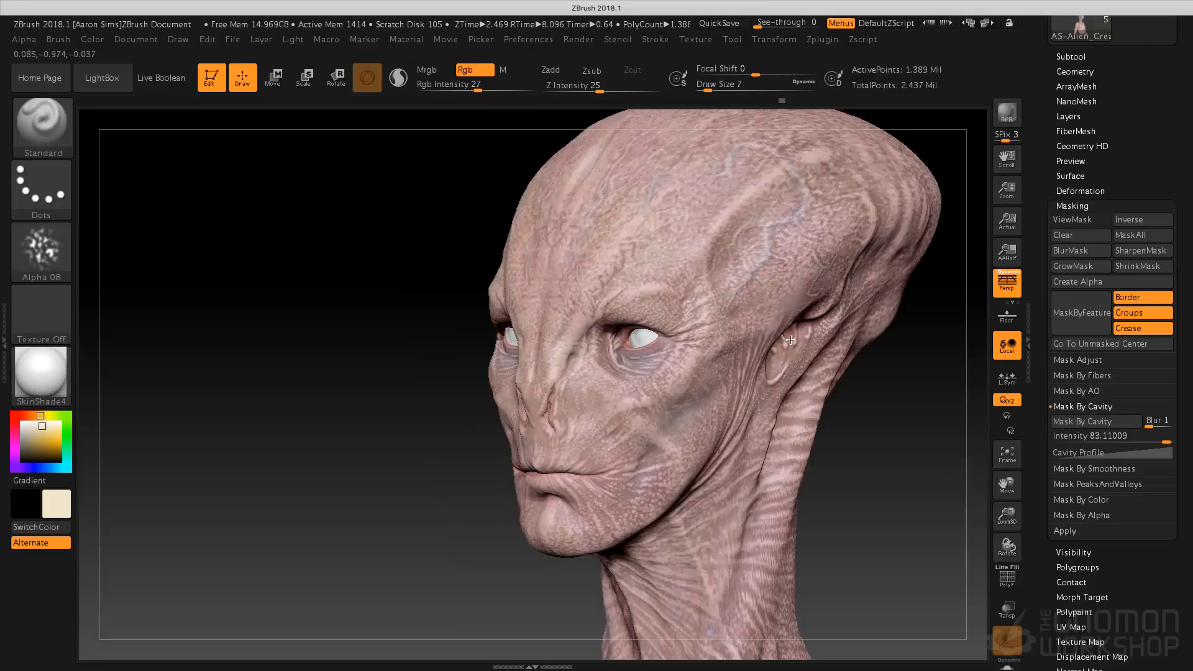
{"action": "left_click_drag", "start_coordinate": [663, 494], "coordinate": [617, 529]}
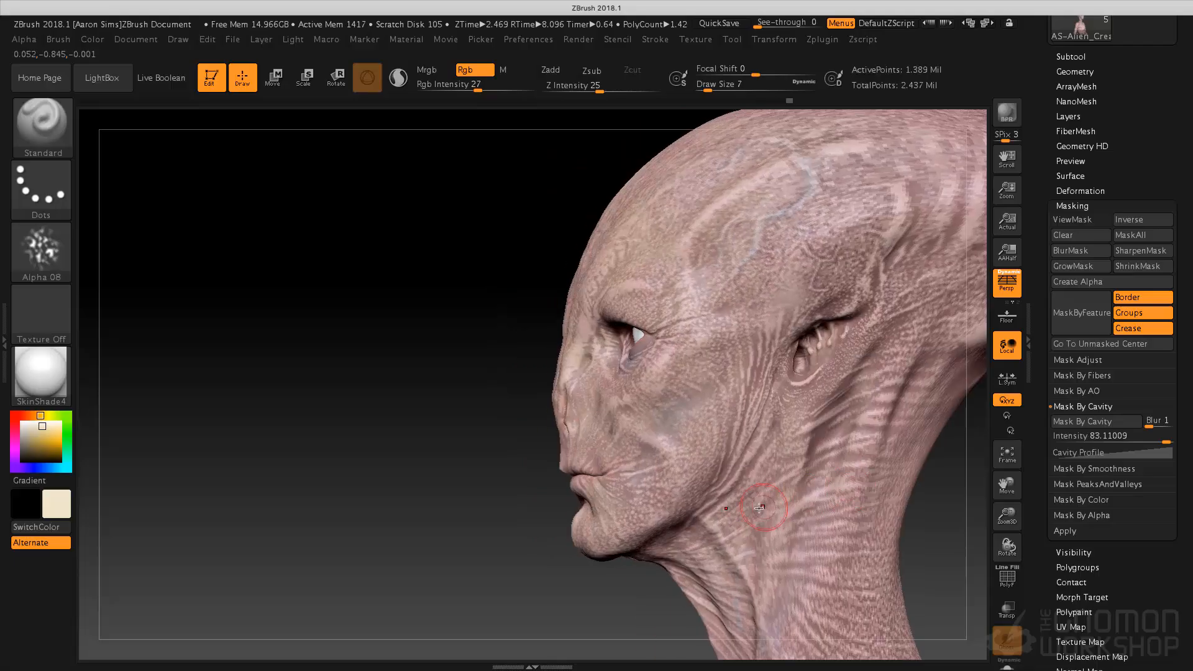
Step: Reduce the draw size to 5 and set Rgb Intensity to 50, with the head framed in profile
{"action": "key", "text": "bracketleft"}
{"action": "key", "text": "bracketleft"}
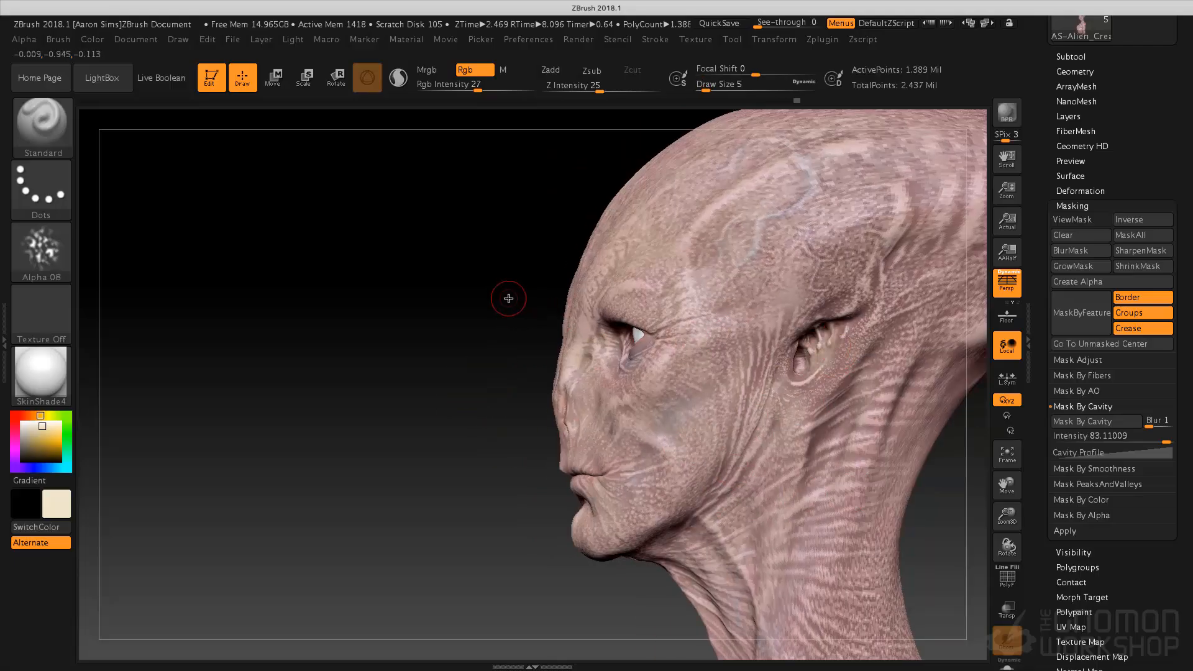
{"action": "left_click_drag", "start_coordinate": [507, 297], "coordinate": [544, 281]}
{"action": "left_click", "coordinate": [479, 85]}
{"action": "type", "text": "50"}
{"action": "key", "text": "Return"}
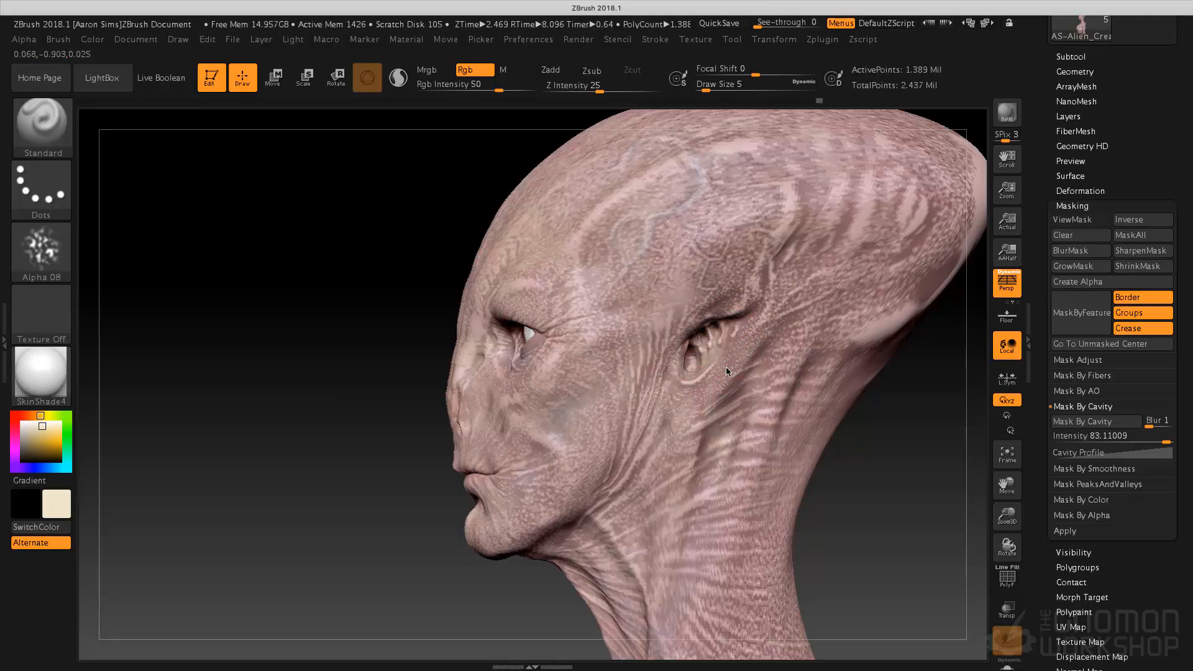
Step: Mottle cream behind the ear and along the back of the head and neck, using draw sizes between 11 and 25
{"action": "key", "text": "s"}
{"action": "left_click", "coordinate": [843, 476]}
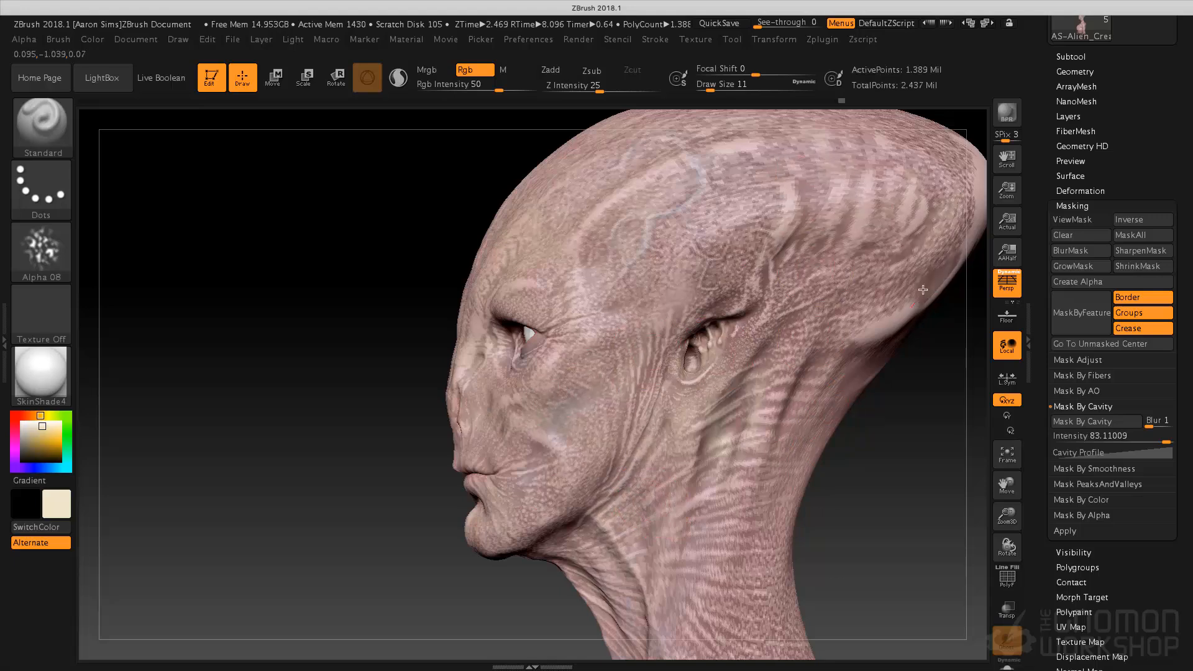
{"action": "key", "text": "s"}
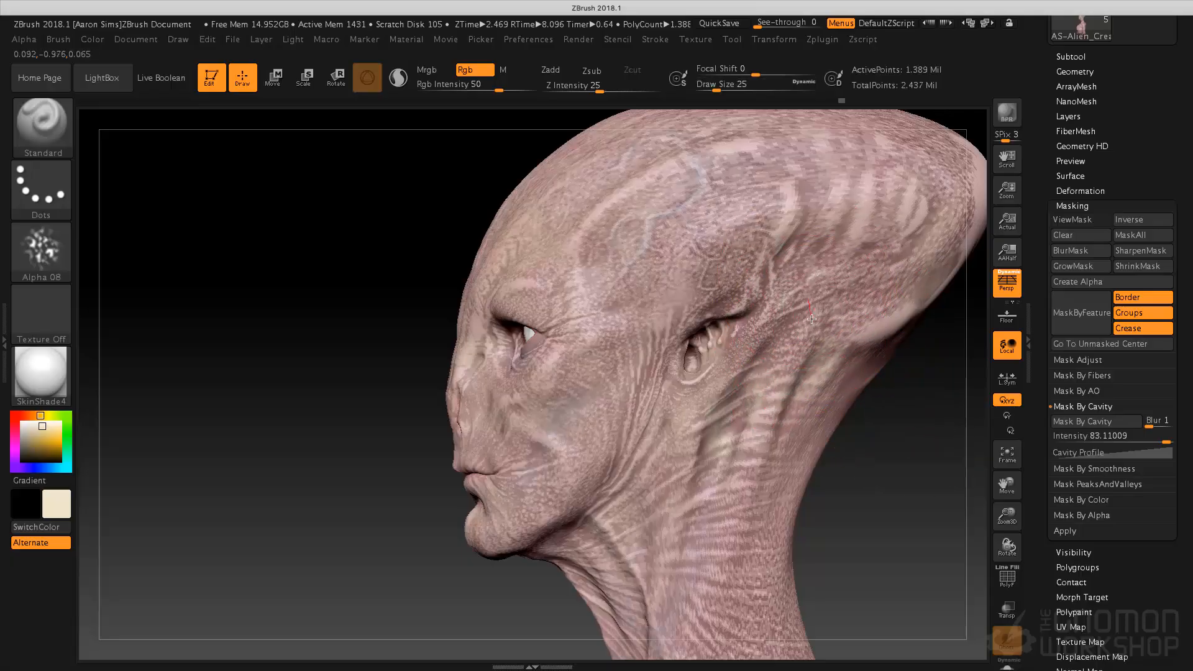
{"action": "left_click_drag", "start_coordinate": [758, 269], "coordinate": [729, 267]}
{"action": "key", "text": "["}
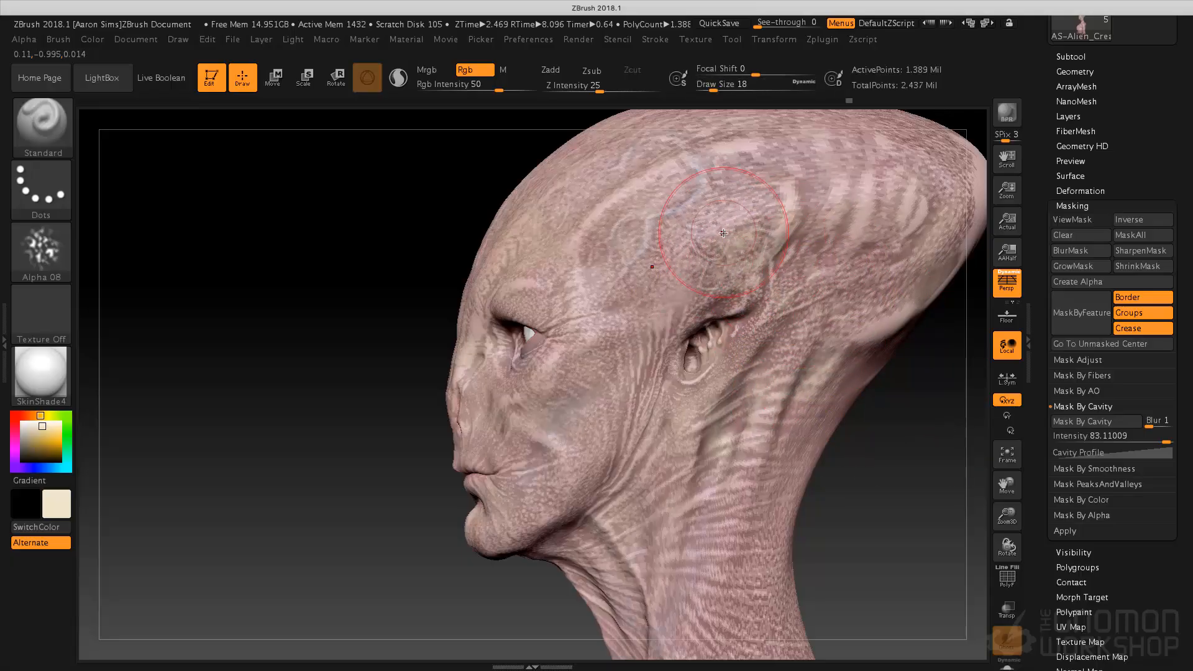
Step: Lower the draw size to 10 and Rgb Intensity to 31, and glaze cream over the temple and upper skull
{"action": "key", "text": "s"}
{"action": "left_click_drag", "start_coordinate": [914, 388], "coordinate": [911, 389]}
{"action": "left_click_drag", "start_coordinate": [499, 92], "coordinate": [483, 93]}
{"action": "left_click_drag", "start_coordinate": [765, 185], "coordinate": [663, 234]}
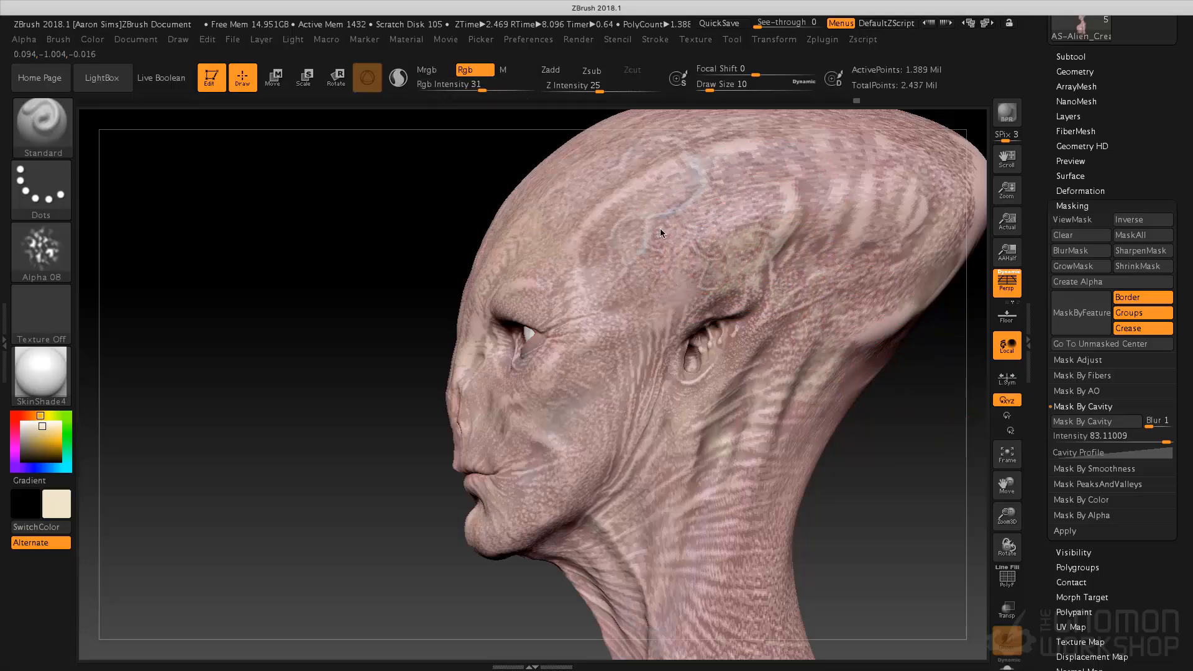
{"action": "left_click_drag", "start_coordinate": [475, 190], "coordinate": [696, 181]}
Step: Turn to the other side of the head and glaze cream around the temple, ear and side of the neck
{"action": "key", "text": "shift"}
{"action": "left_click_drag", "start_coordinate": [859, 367], "coordinate": [801, 379], "text": "shift"}
{"action": "mouse_move", "coordinate": [766, 429]}
{"action": "left_mouse_down", "text": "alt"}
{"action": "mouse_move", "coordinate": [757, 317]}
{"action": "mouse_move", "coordinate": [769, 287]}
{"action": "left_mouse_up", "text": "alt"}
{"action": "mouse_move", "coordinate": [807, 330]}
{"action": "left_mouse_down", "text": "alt"}
{"action": "mouse_move", "coordinate": [748, 393]}
{"action": "mouse_move", "coordinate": [801, 392]}
{"action": "left_mouse_up", "text": "alt"}
{"action": "left_click_drag", "start_coordinate": [760, 343], "coordinate": [762, 444], "text": "alt"}
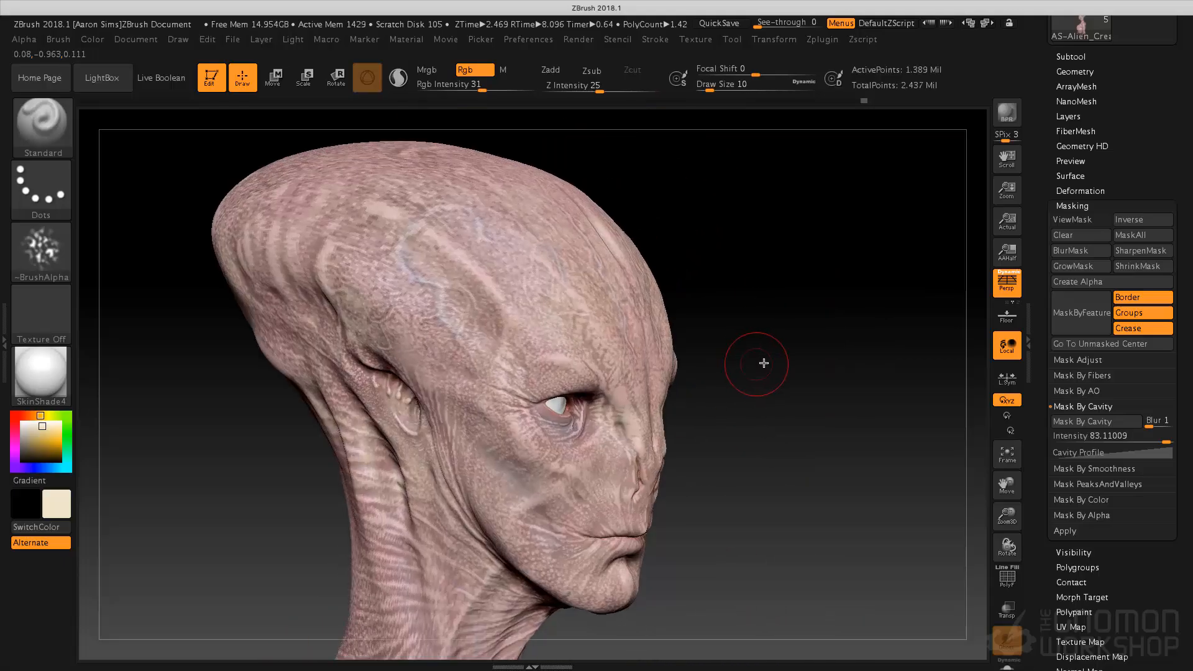
{"action": "left_click_drag", "start_coordinate": [764, 364], "coordinate": [830, 338], "text": "alt"}
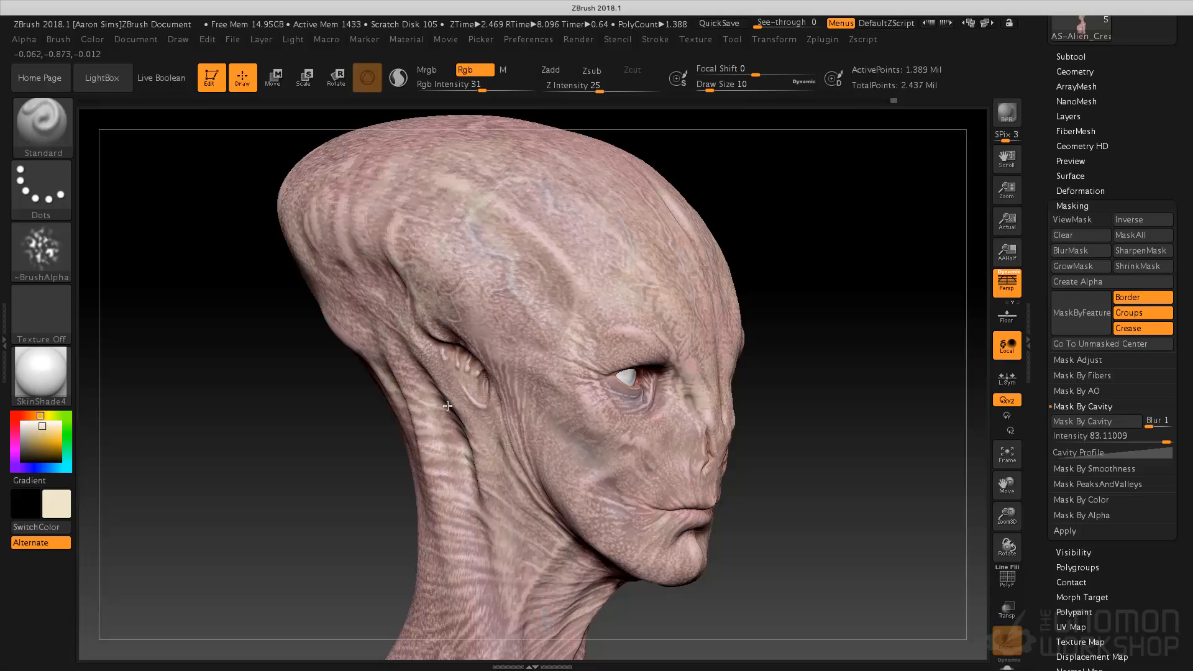
{"action": "left_click_drag", "start_coordinate": [794, 501], "coordinate": [746, 404]}
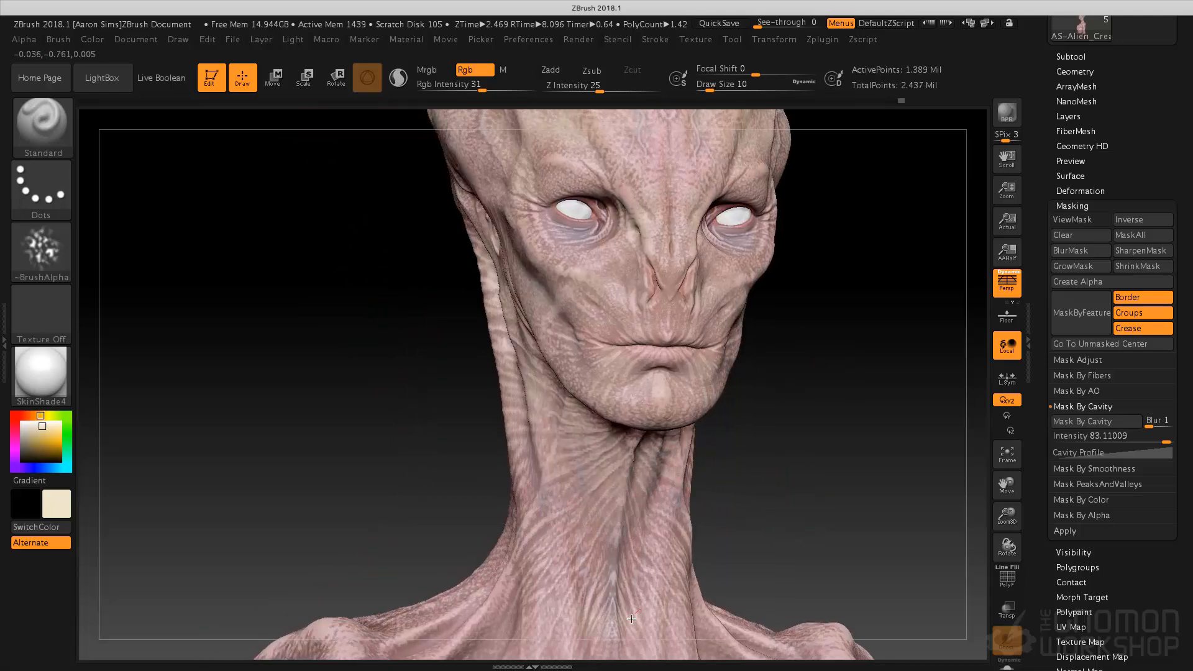
Step: Set the draw size to 9, switch the brush to Alpha 23 and glaze cream down the throat
{"action": "key", "text": "s"}
{"action": "left_click_drag", "start_coordinate": [802, 433], "coordinate": [802, 433]}
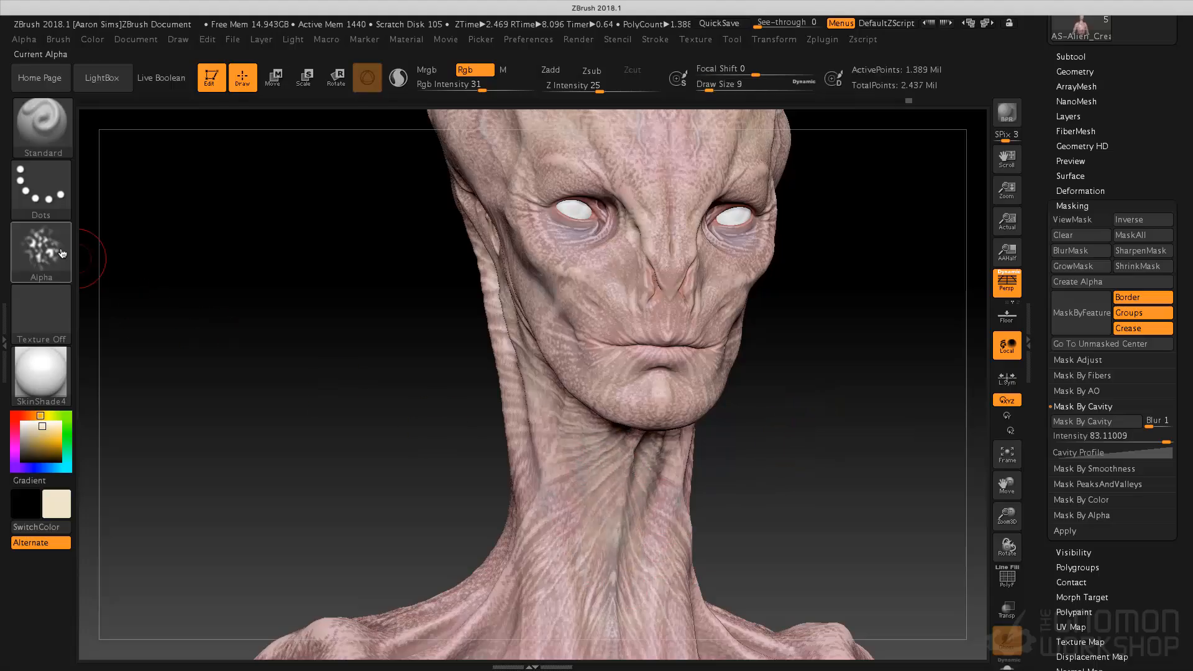
{"action": "left_click", "coordinate": [41, 248]}
{"action": "left_click", "coordinate": [304, 264]}
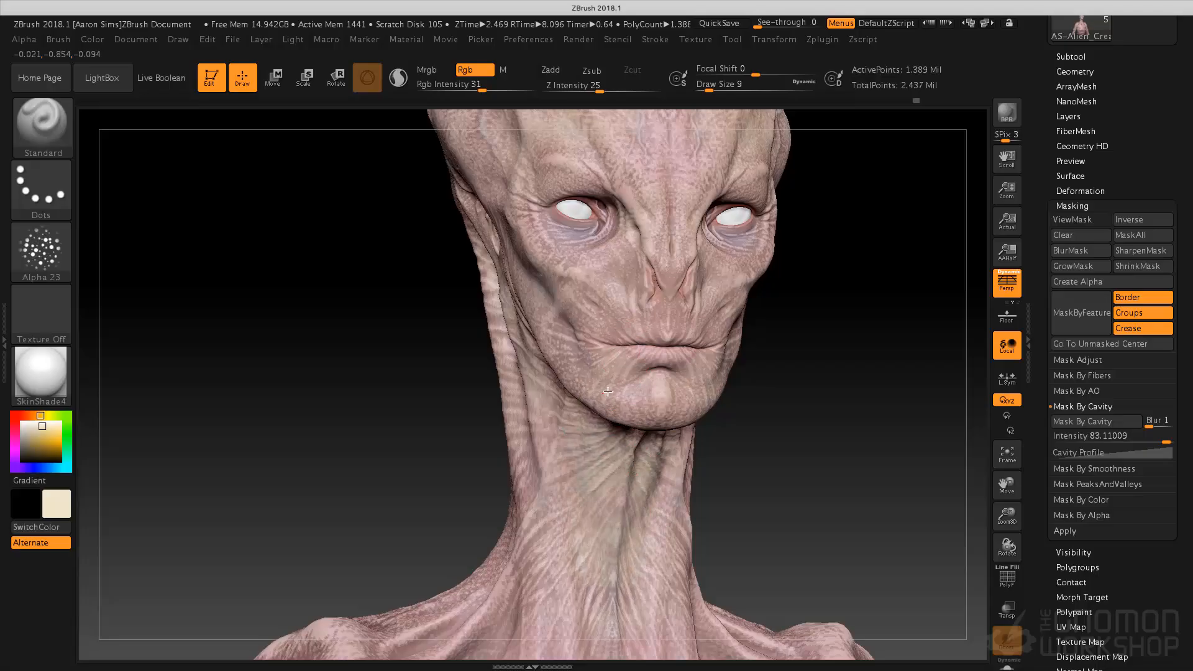
Step: Speckle cream over the brow, cheeks, chin and both sides of the face and neck
{"action": "left_click_drag", "start_coordinate": [810, 313], "coordinate": [802, 341]}
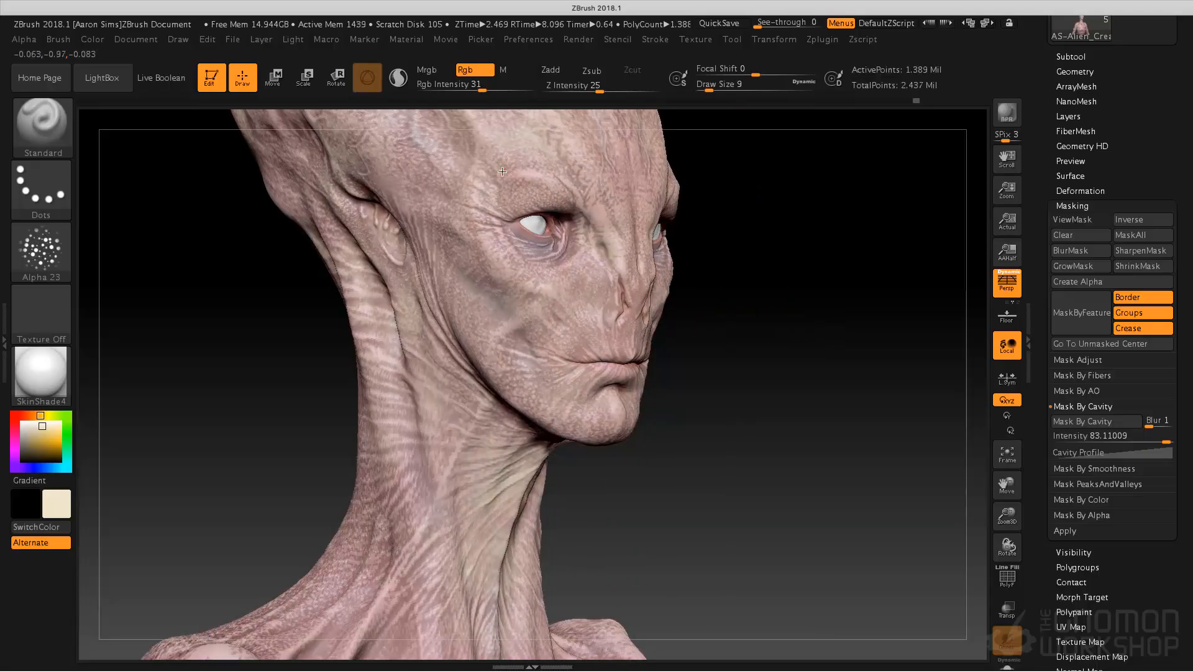
{"action": "left_click_drag", "start_coordinate": [749, 192], "coordinate": [762, 180], "text": "shift"}
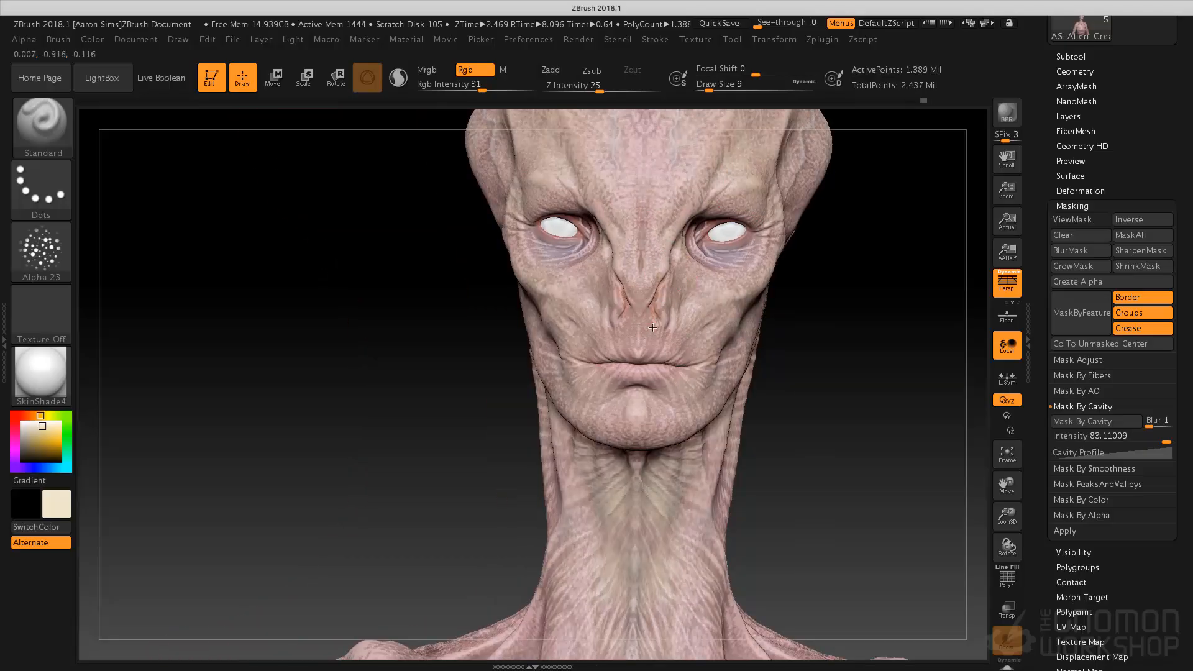
{"action": "left_click_drag", "start_coordinate": [758, 351], "coordinate": [807, 292]}
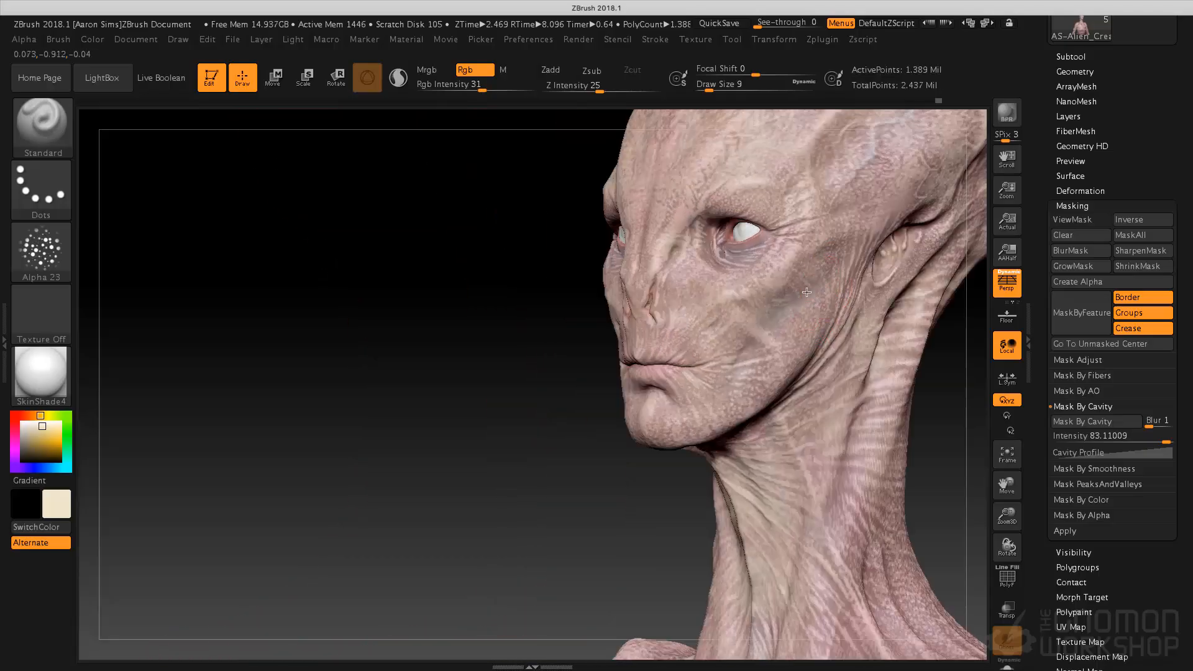
{"action": "left_click_drag", "start_coordinate": [442, 380], "coordinate": [234, 409], "text": "alt"}
{"action": "left_click_drag", "start_coordinate": [780, 325], "coordinate": [742, 365], "text": "alt"}
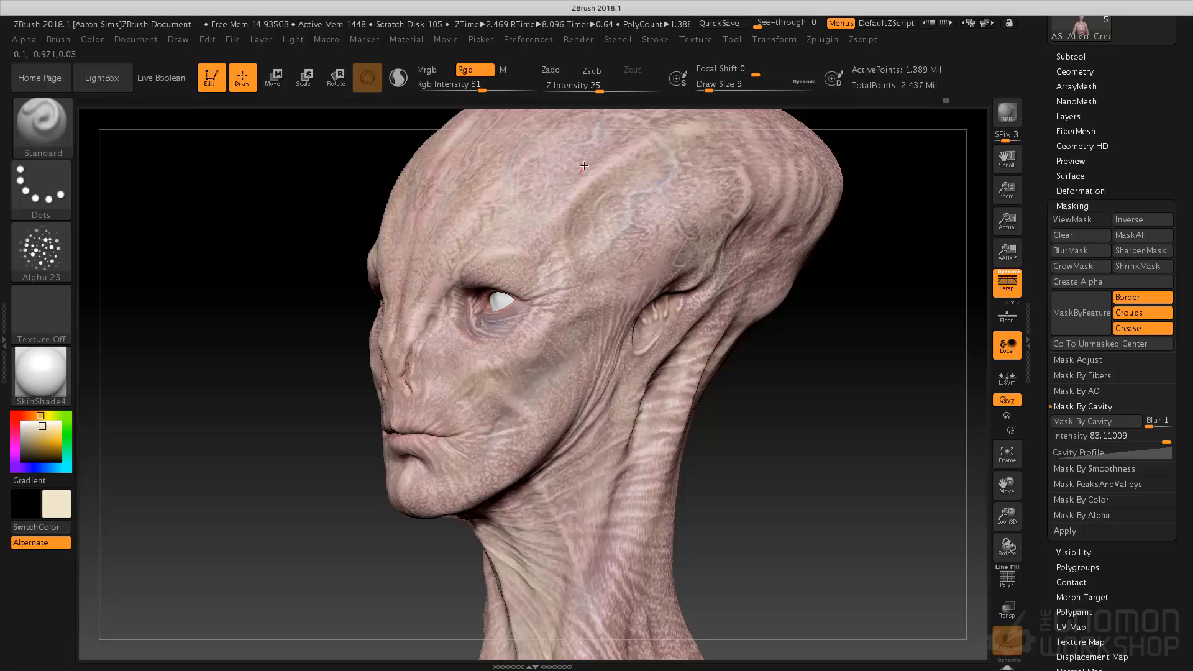
Step: Speckle cream over the crown and upper skull, working around the head from above and from the side
{"action": "left_click_drag", "start_coordinate": [721, 368], "coordinate": [636, 205]}
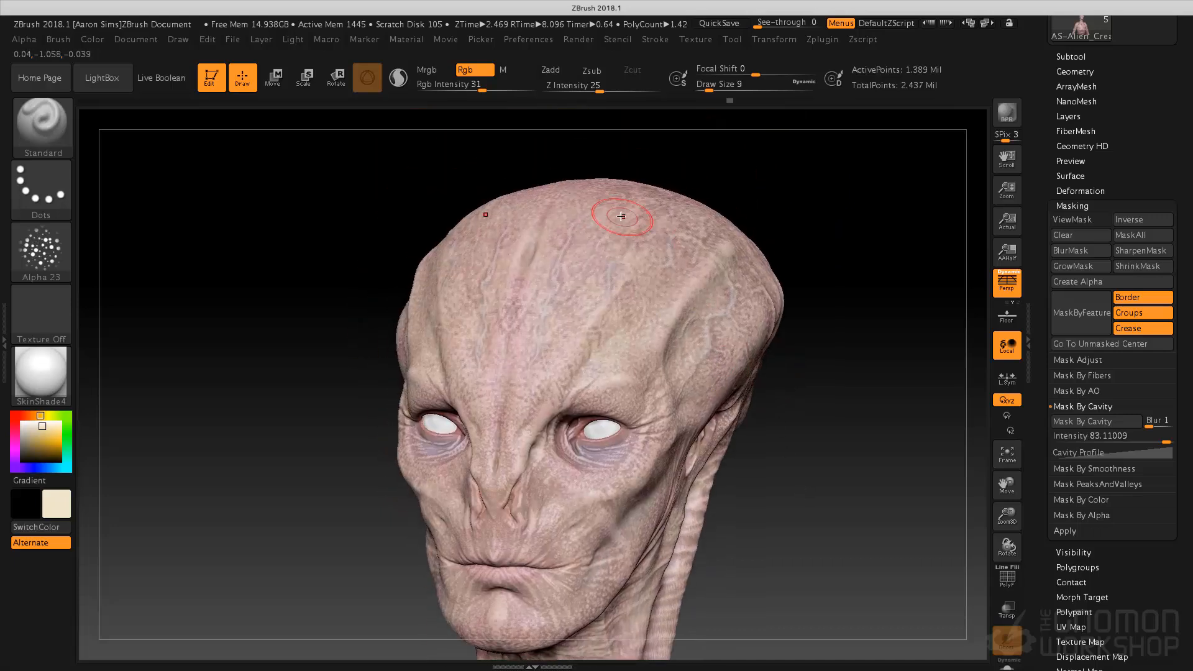
{"action": "left_click_drag", "start_coordinate": [707, 515], "coordinate": [742, 403], "text": "alt"}
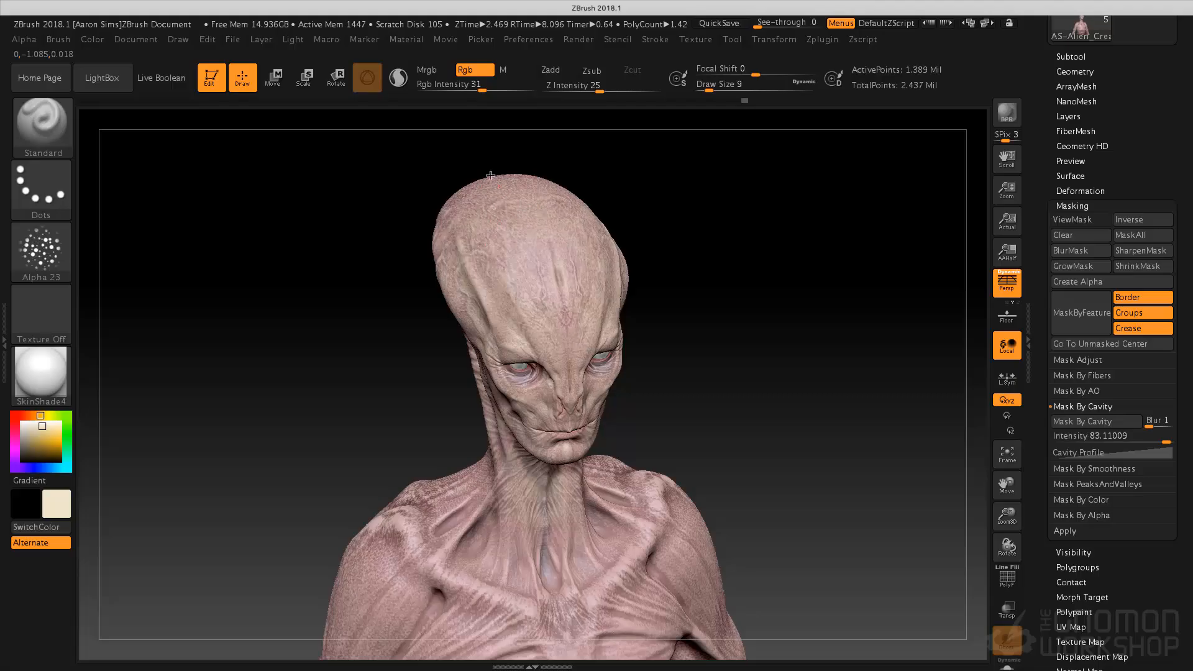
{"action": "left_click_drag", "start_coordinate": [700, 247], "coordinate": [501, 231]}
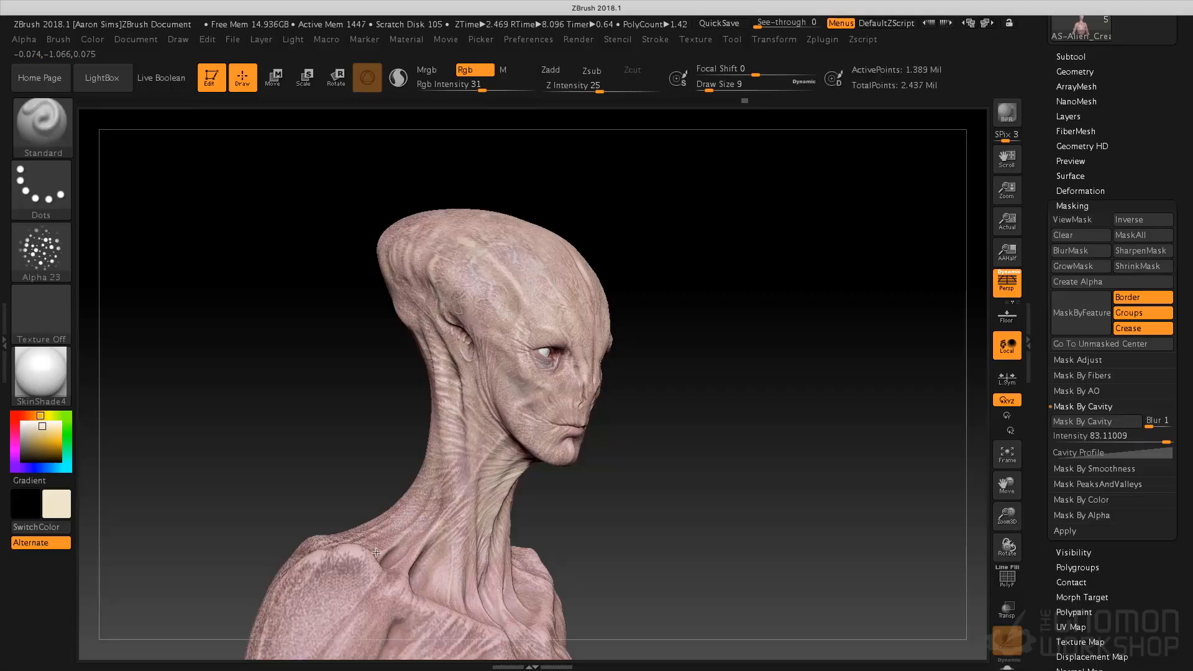
Step: Speckle cream over the throat, jawline, side of the neck and temple
{"action": "left_click_drag", "start_coordinate": [690, 433], "coordinate": [781, 315], "text": "alt"}
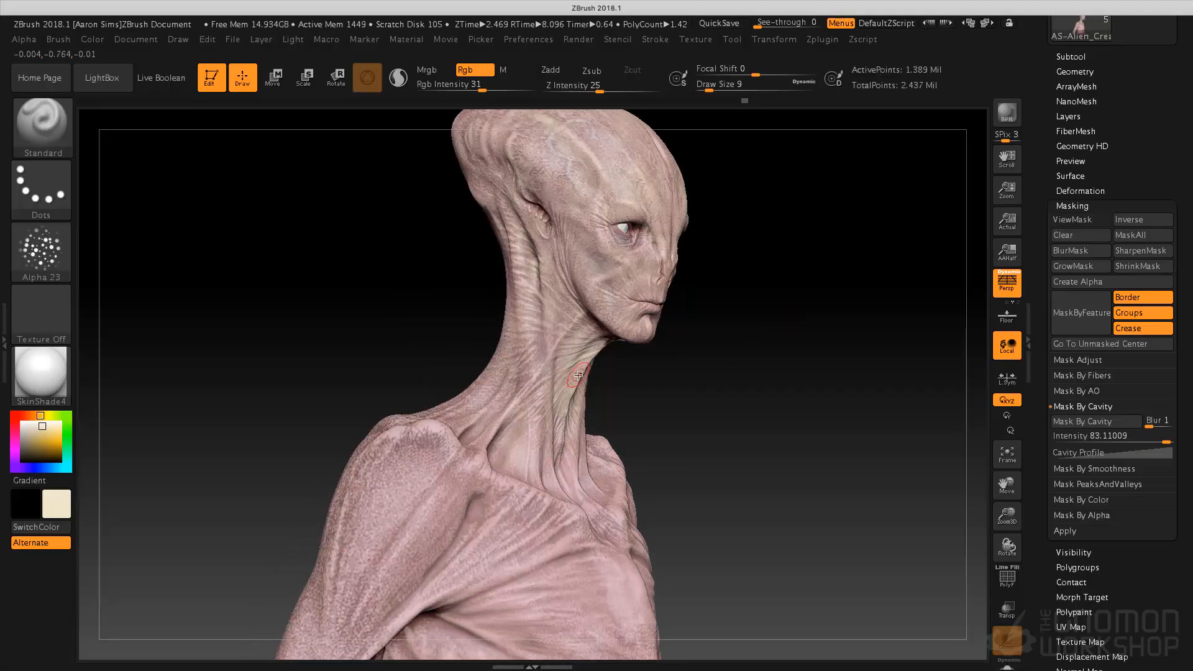
{"action": "left_click_drag", "start_coordinate": [709, 412], "coordinate": [745, 477], "text": "alt"}
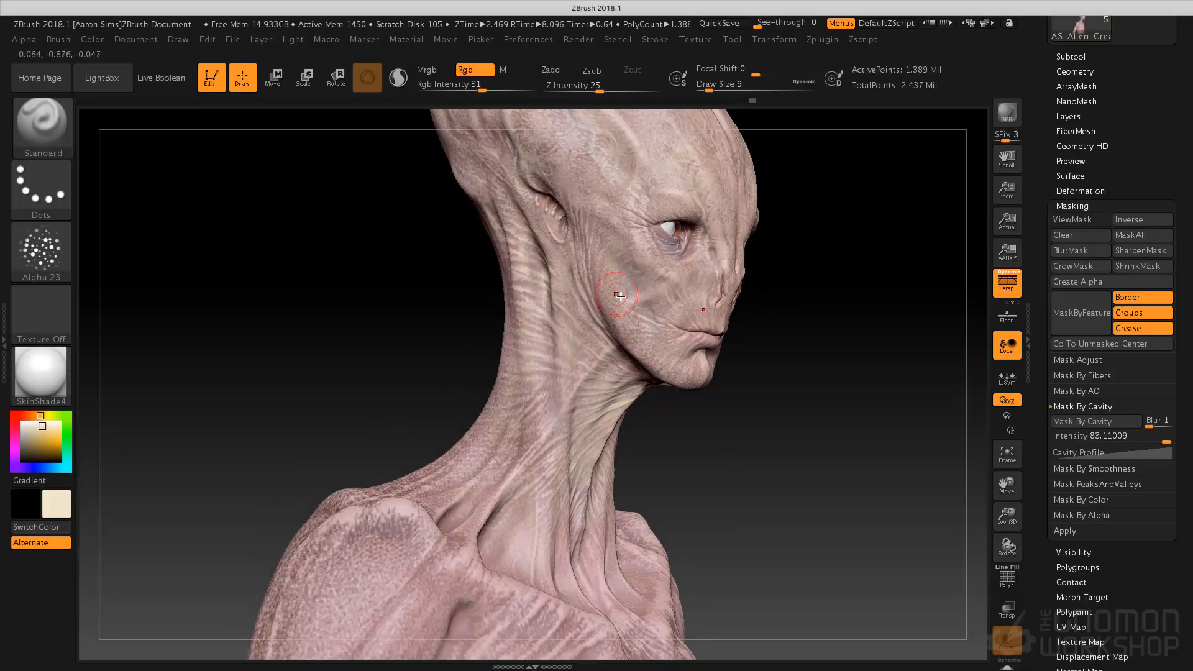
{"action": "left_click_drag", "start_coordinate": [770, 378], "coordinate": [765, 418], "text": "alt"}
{"action": "mouse_move", "coordinate": [765, 367]}
{"action": "left_mouse_down"}
{"action": "mouse_move", "coordinate": [781, 354]}
{"action": "mouse_move", "coordinate": [625, 401]}
{"action": "left_mouse_up"}
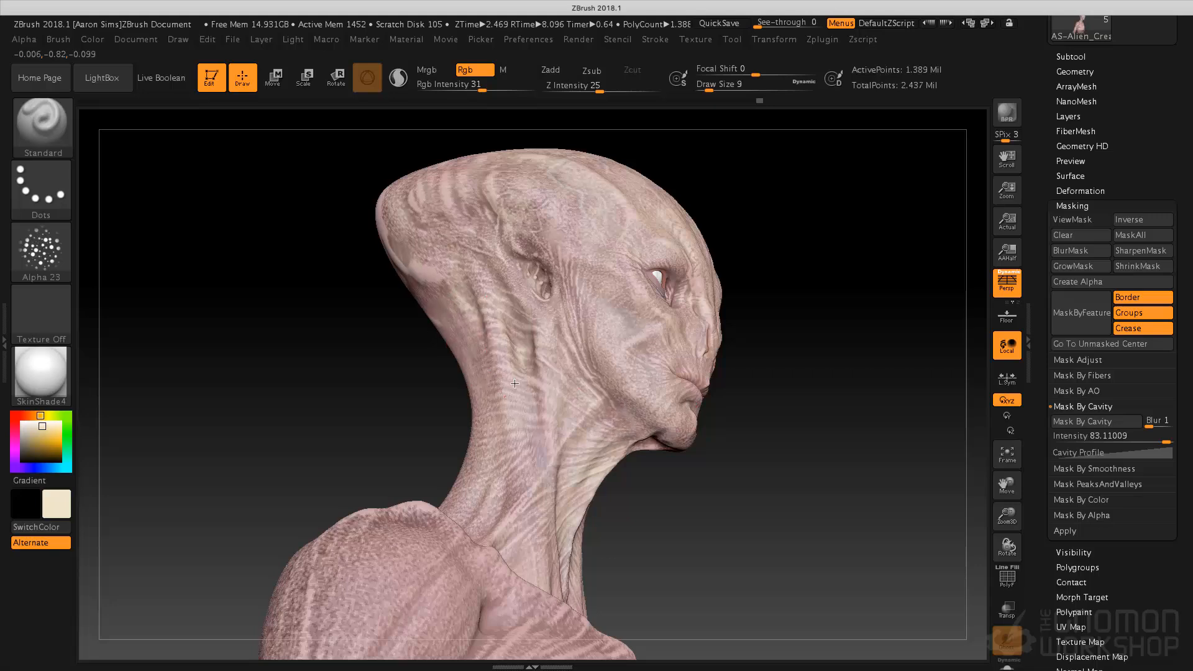
{"action": "left_click_drag", "start_coordinate": [553, 198], "coordinate": [470, 203]}
{"action": "left_click_drag", "start_coordinate": [902, 361], "coordinate": [762, 423]}
Step: Speckle cream over the brow, crown and area behind the ear, continuing down the neck to the upper chest
{"action": "left_click_drag", "start_coordinate": [777, 398], "coordinate": [768, 348]}
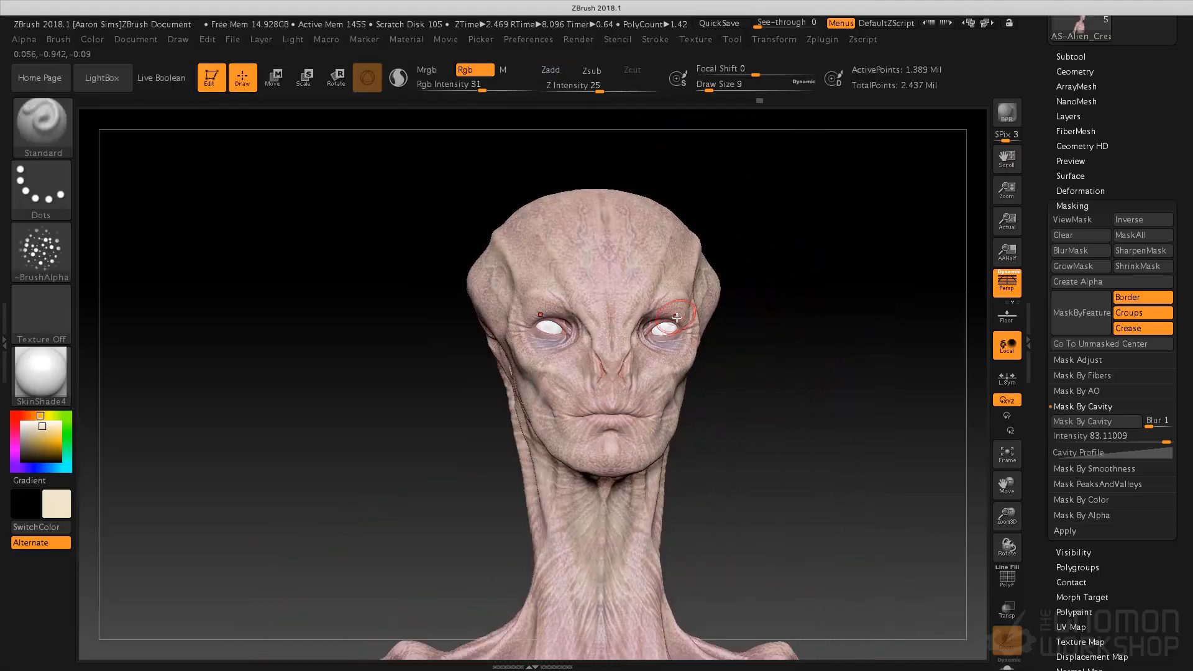
{"action": "left_click_drag", "start_coordinate": [767, 444], "coordinate": [738, 363], "text": "alt"}
{"action": "left_click_drag", "start_coordinate": [784, 422], "coordinate": [752, 428]}
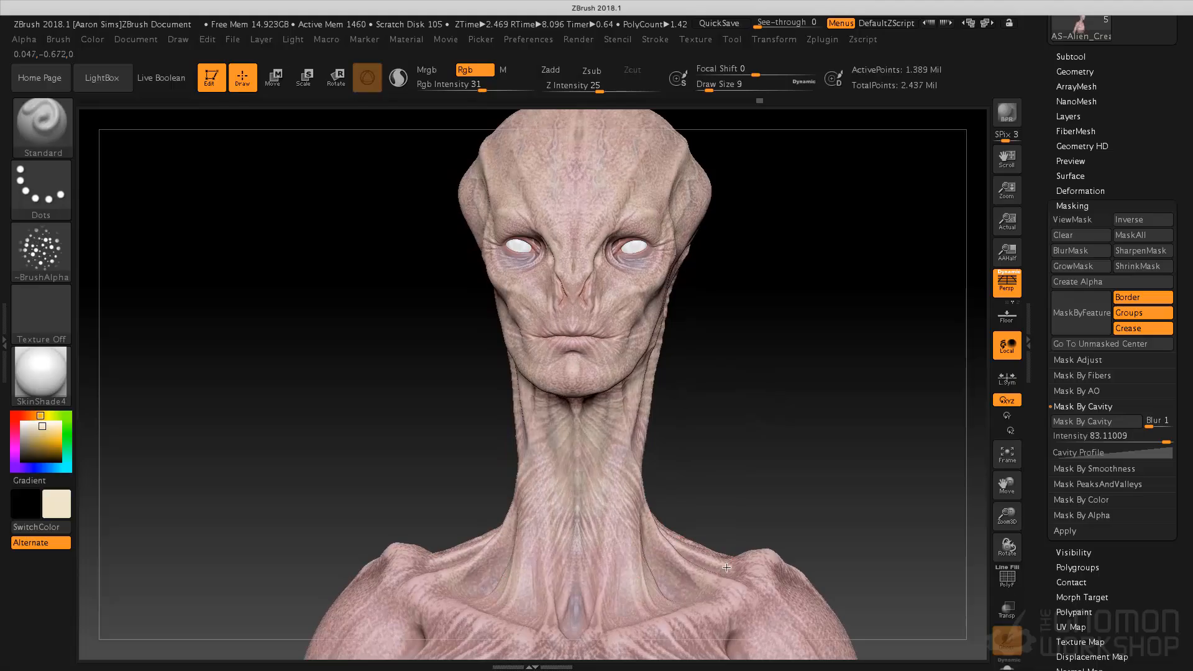
{"action": "left_click_drag", "start_coordinate": [833, 466], "coordinate": [733, 485]}
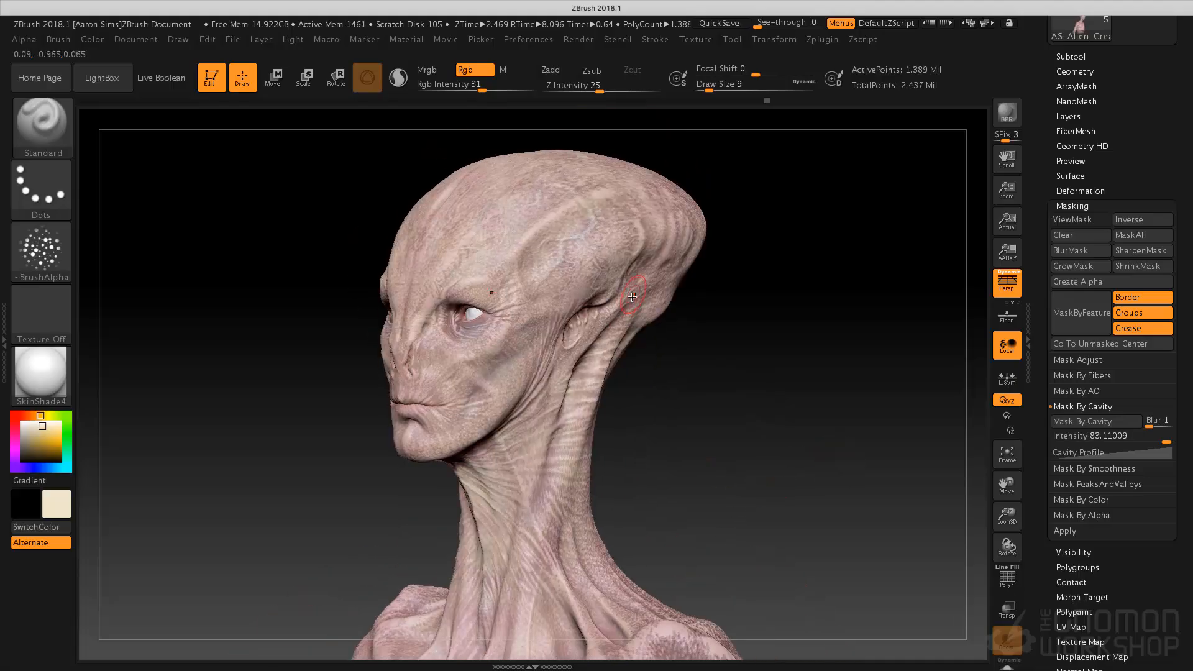
{"action": "left_click_drag", "start_coordinate": [740, 348], "coordinate": [766, 440], "text": "alt"}
{"action": "left_click_drag", "start_coordinate": [769, 398], "coordinate": [865, 299]}
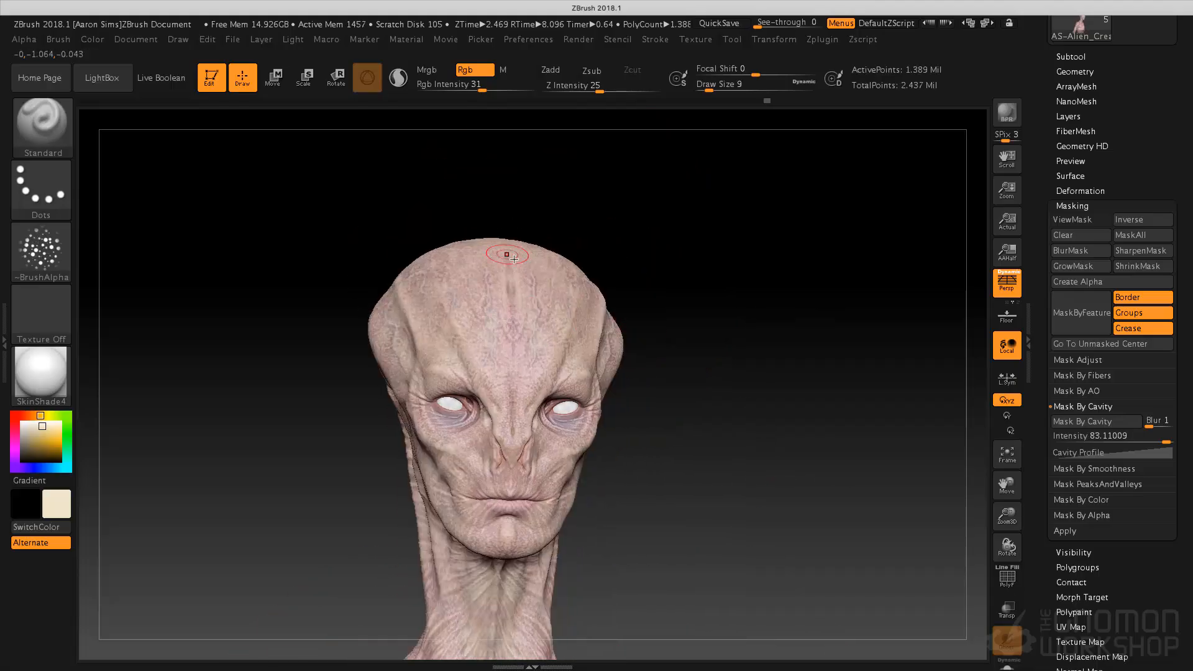
{"action": "left_click_drag", "start_coordinate": [682, 342], "coordinate": [710, 293], "text": "alt"}
{"action": "left_click_drag", "start_coordinate": [705, 401], "coordinate": [709, 344], "text": "alt"}
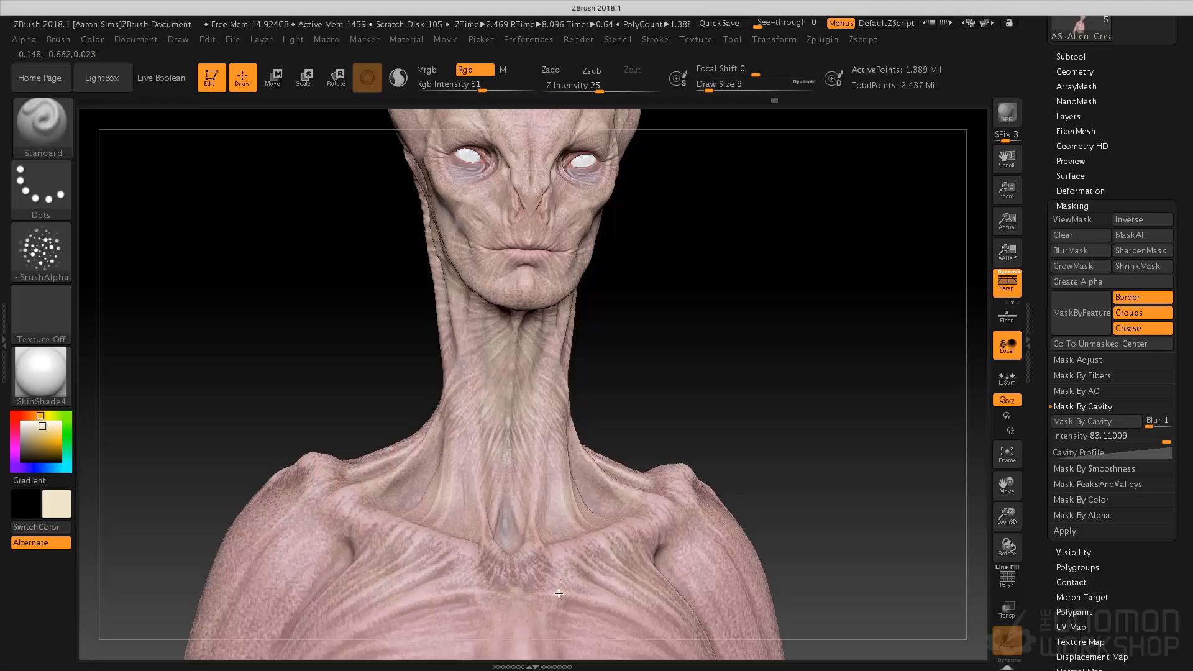
Step: Speckle cream along the side and back of the neck down to the top of the shoulder
{"action": "left_click_drag", "start_coordinate": [758, 355], "coordinate": [647, 448]}
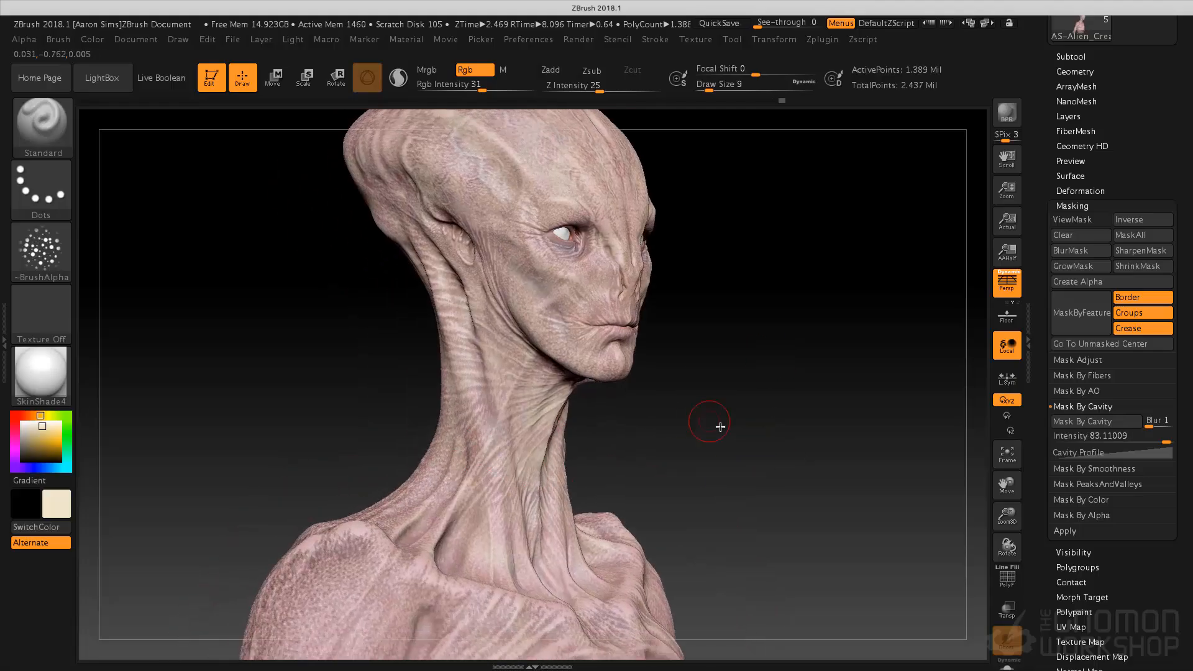
{"action": "left_click_drag", "start_coordinate": [714, 421], "coordinate": [684, 423]}
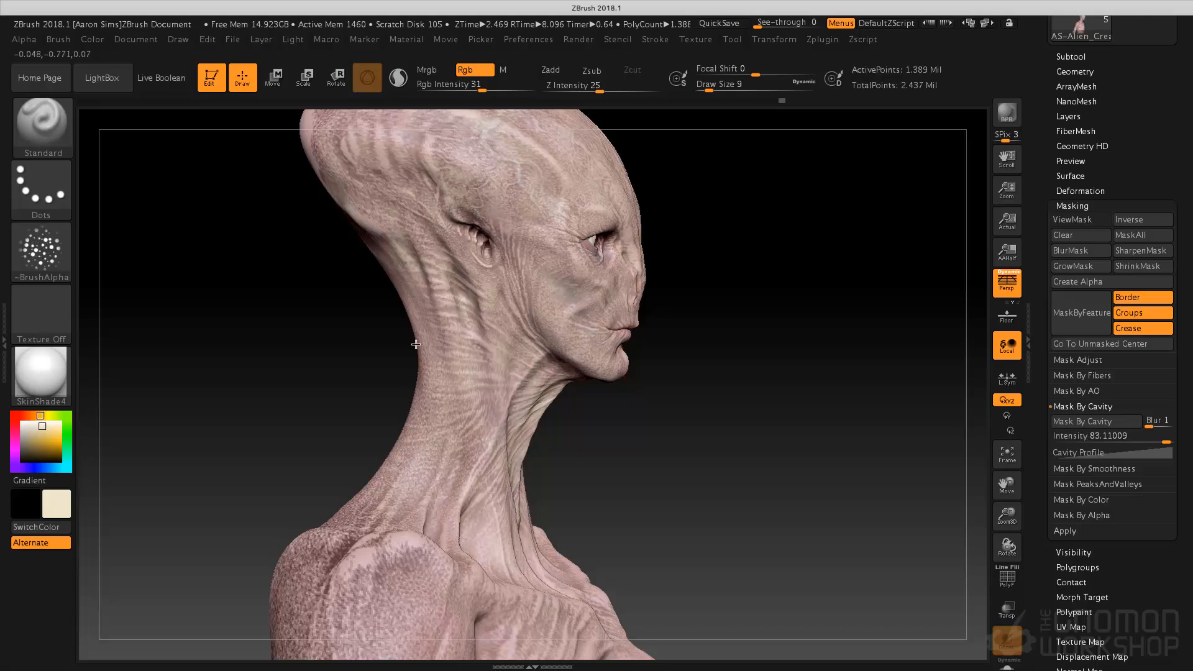
{"action": "left_click_drag", "start_coordinate": [576, 412], "coordinate": [497, 421]}
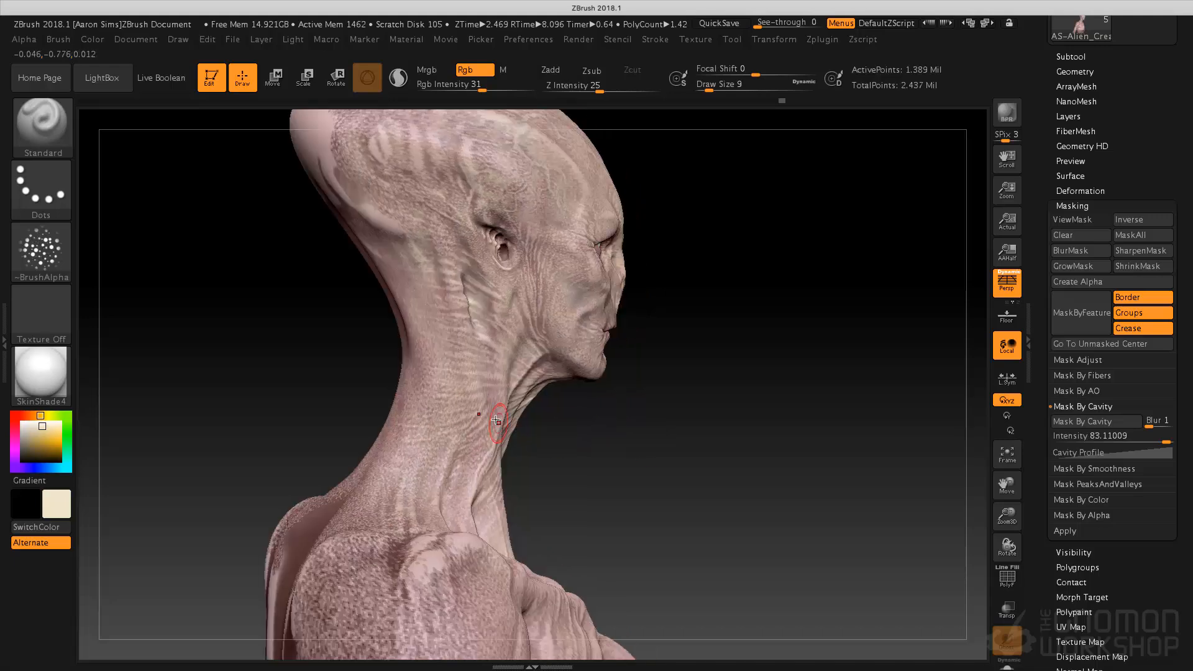
{"action": "left_click_drag", "start_coordinate": [321, 535], "coordinate": [309, 517]}
{"action": "left_click_drag", "start_coordinate": [528, 470], "coordinate": [576, 474]}
Step: Speckle cream over the upper back and nape, and up onto the rear of the skull
{"action": "mouse_move", "coordinate": [339, 509]}
{"action": "left_mouse_down"}
{"action": "mouse_move", "coordinate": [339, 589]}
{"action": "mouse_move", "coordinate": [286, 547]}
{"action": "mouse_move", "coordinate": [394, 581]}
{"action": "left_mouse_up"}
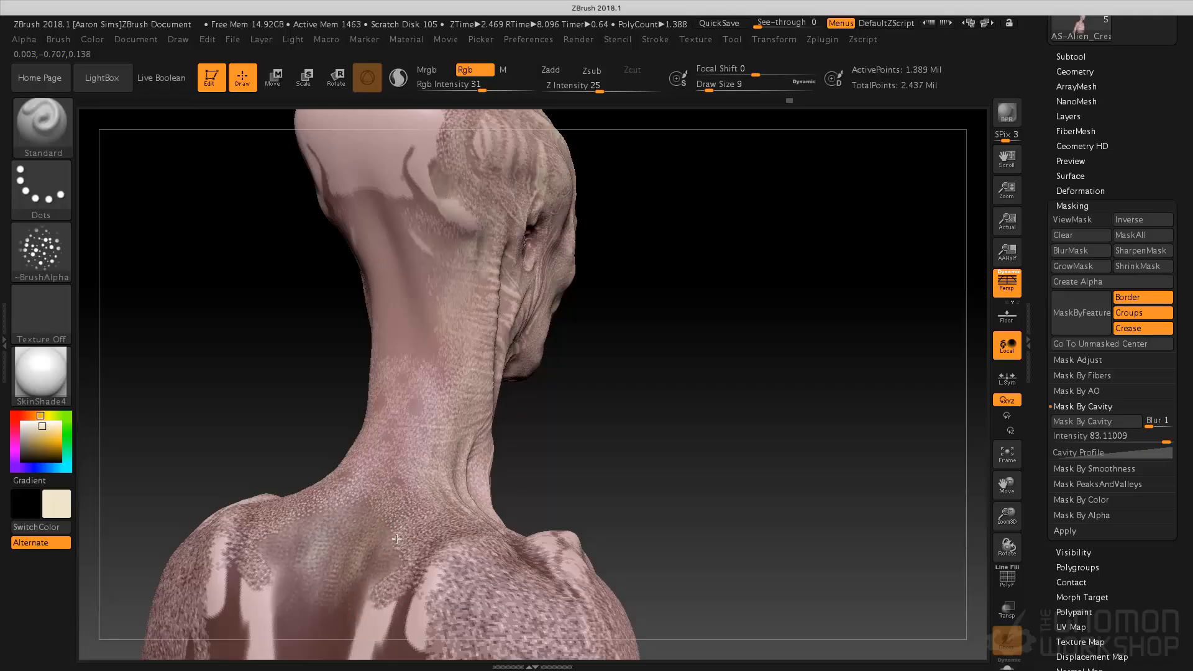
{"action": "left_click_drag", "start_coordinate": [639, 490], "coordinate": [628, 476]}
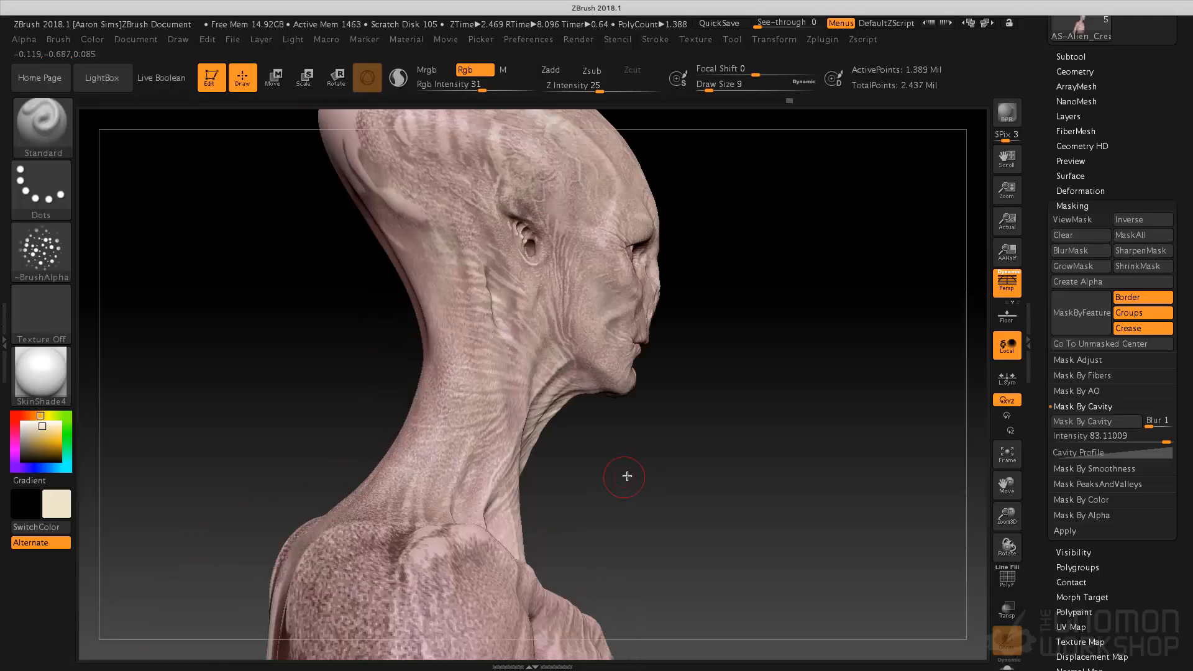
{"action": "left_click_drag", "start_coordinate": [392, 567], "coordinate": [406, 518]}
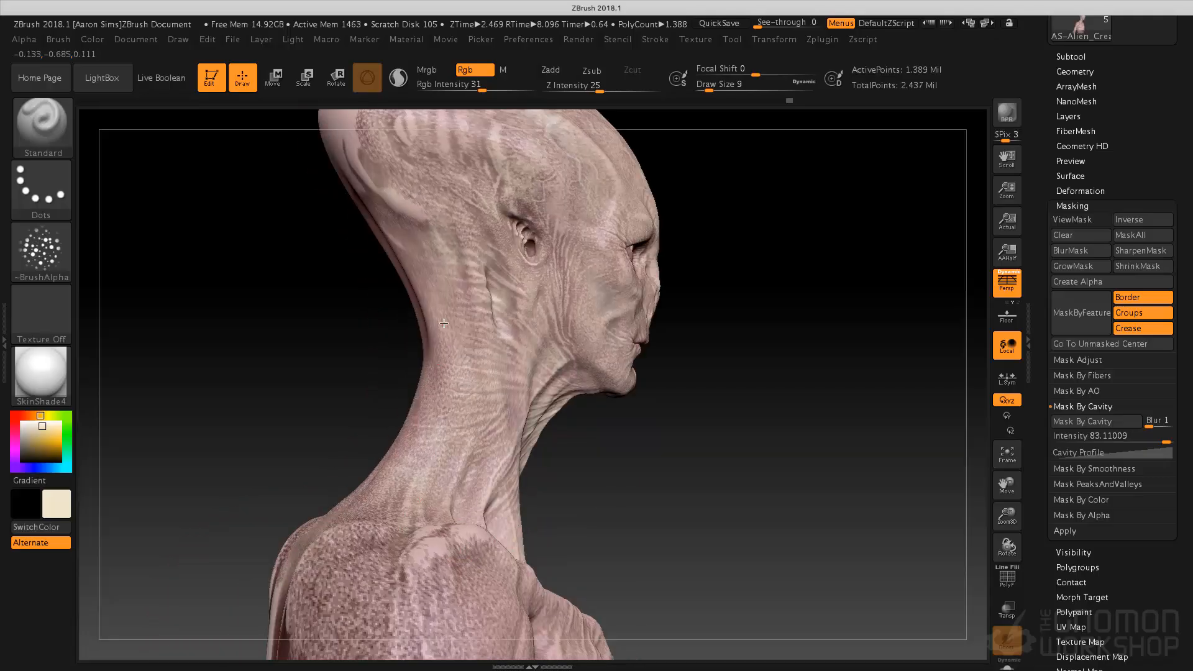
{"action": "left_click_drag", "start_coordinate": [663, 318], "coordinate": [669, 409], "text": "alt"}
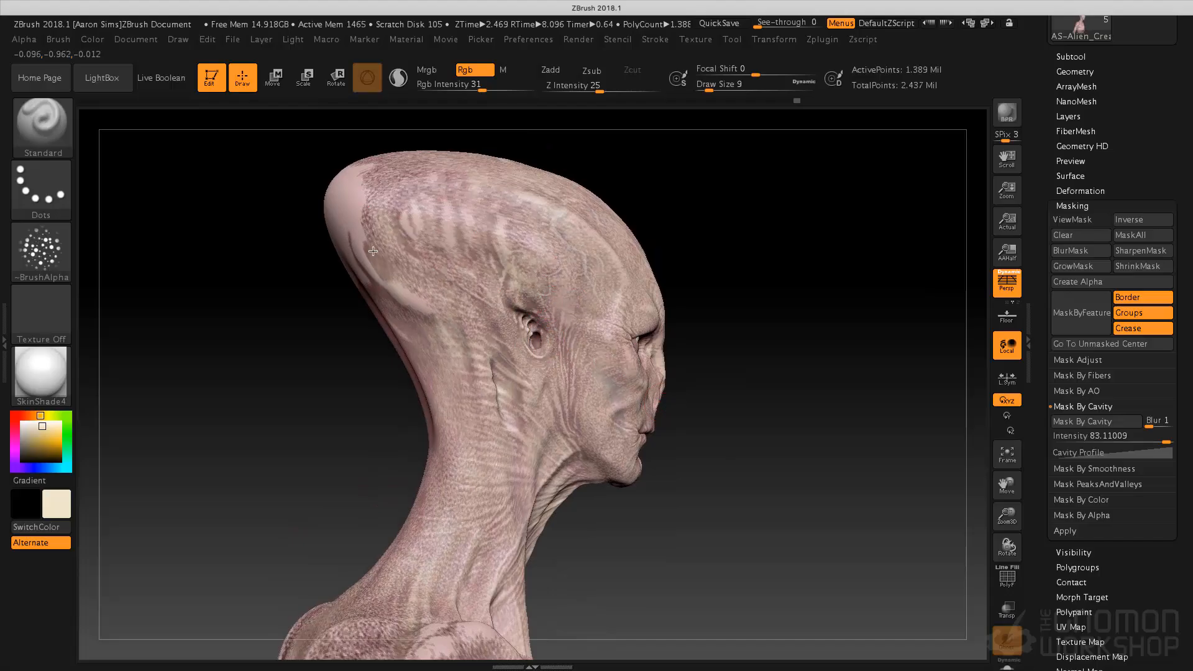
{"action": "left_click_drag", "start_coordinate": [706, 261], "coordinate": [678, 447]}
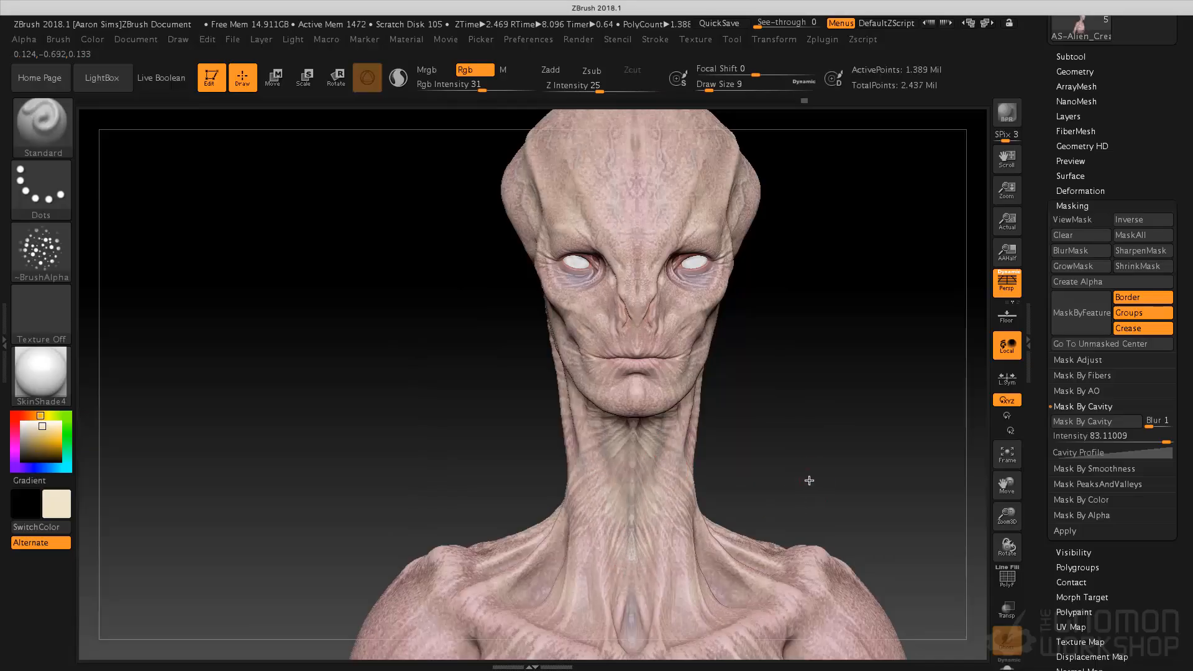
Step: Speckle cream over the collarbones and both shoulders, working from the front and three-quarter views
{"action": "left_click_drag", "start_coordinate": [806, 482], "coordinate": [737, 437], "text": "alt"}
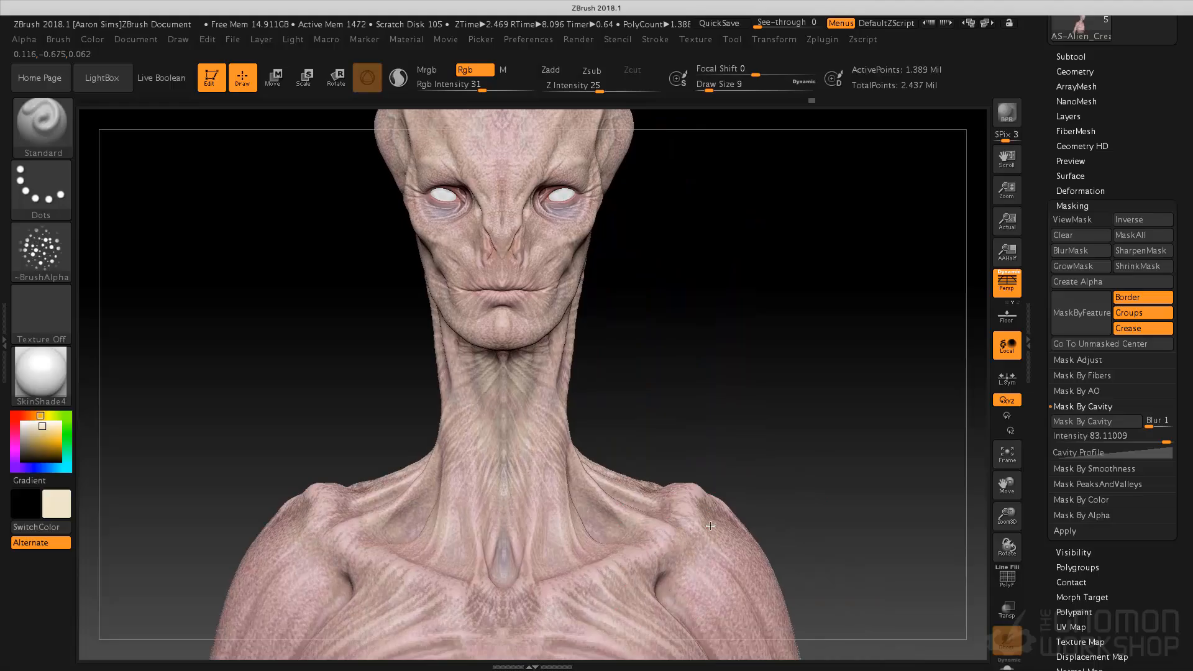
{"action": "left_click_drag", "start_coordinate": [766, 424], "coordinate": [724, 477]}
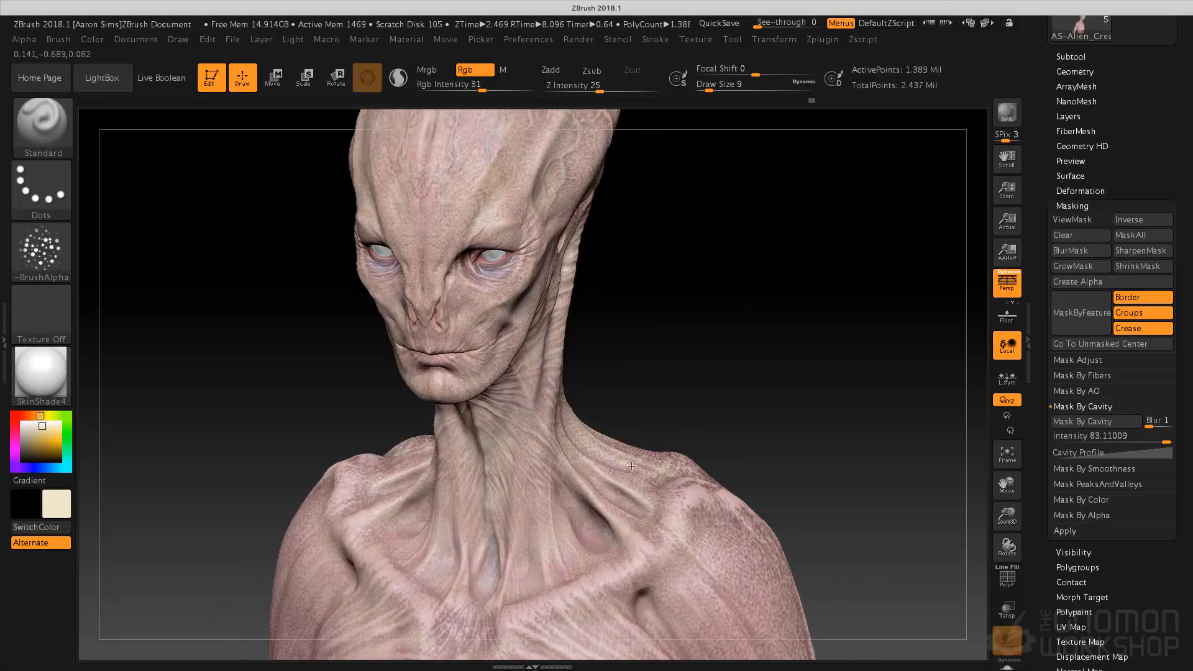
{"action": "left_click_drag", "start_coordinate": [740, 387], "coordinate": [435, 460]}
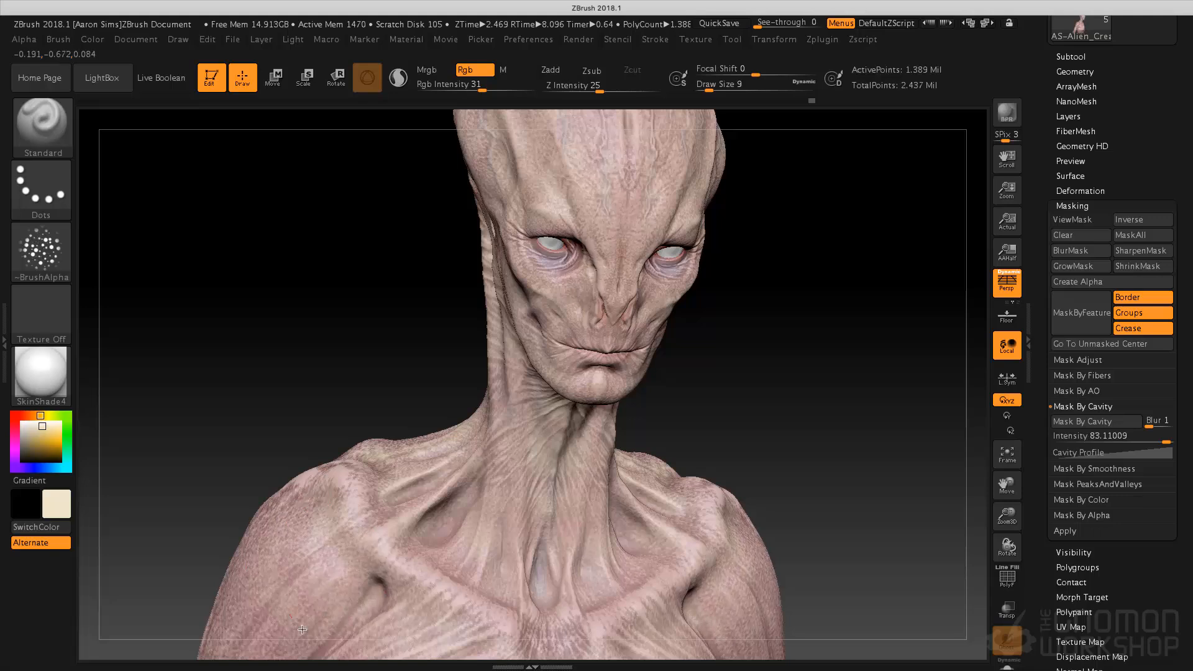
{"action": "left_click_drag", "start_coordinate": [358, 393], "coordinate": [391, 458]}
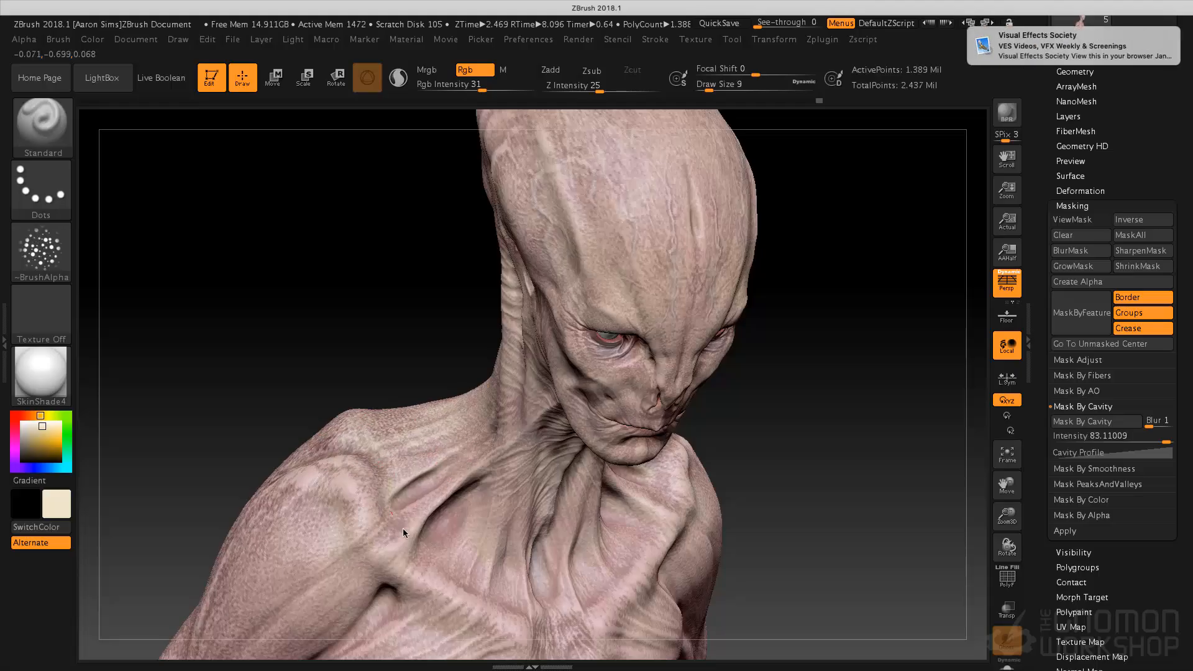
{"action": "left_click_drag", "start_coordinate": [789, 413], "coordinate": [688, 427]}
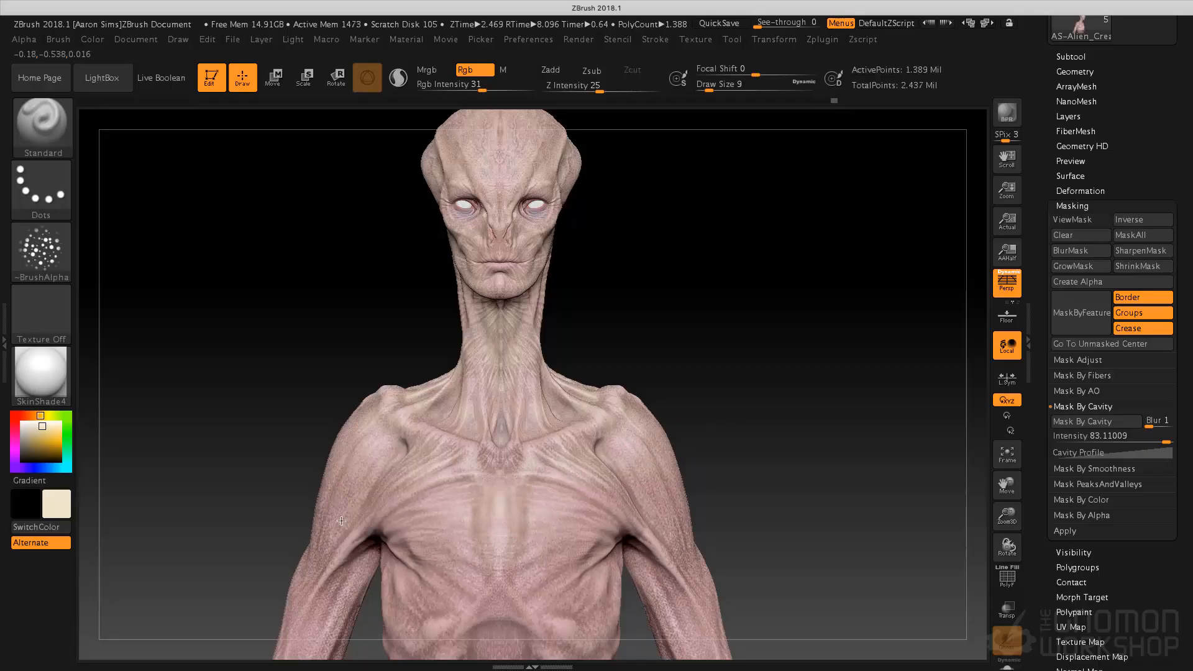
Step: Speckle cream down the outer upper arm and around the shoulder blade
{"action": "left_click_drag", "start_coordinate": [306, 416], "coordinate": [387, 475]}
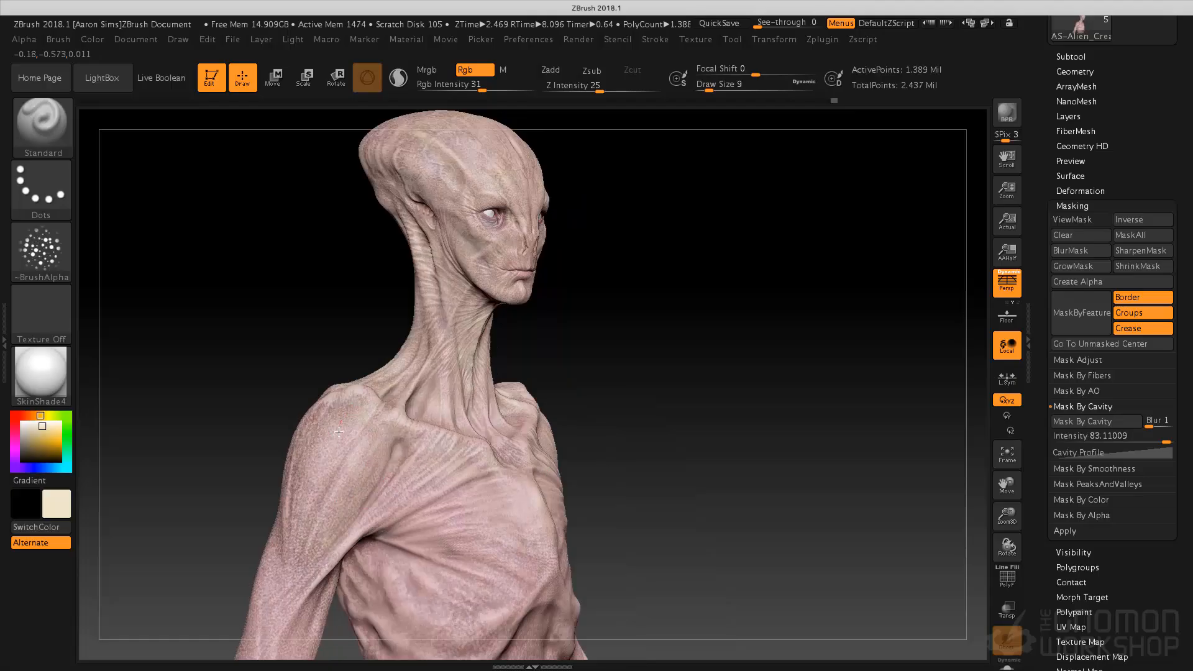
{"action": "left_click_drag", "start_coordinate": [613, 402], "coordinate": [371, 495]}
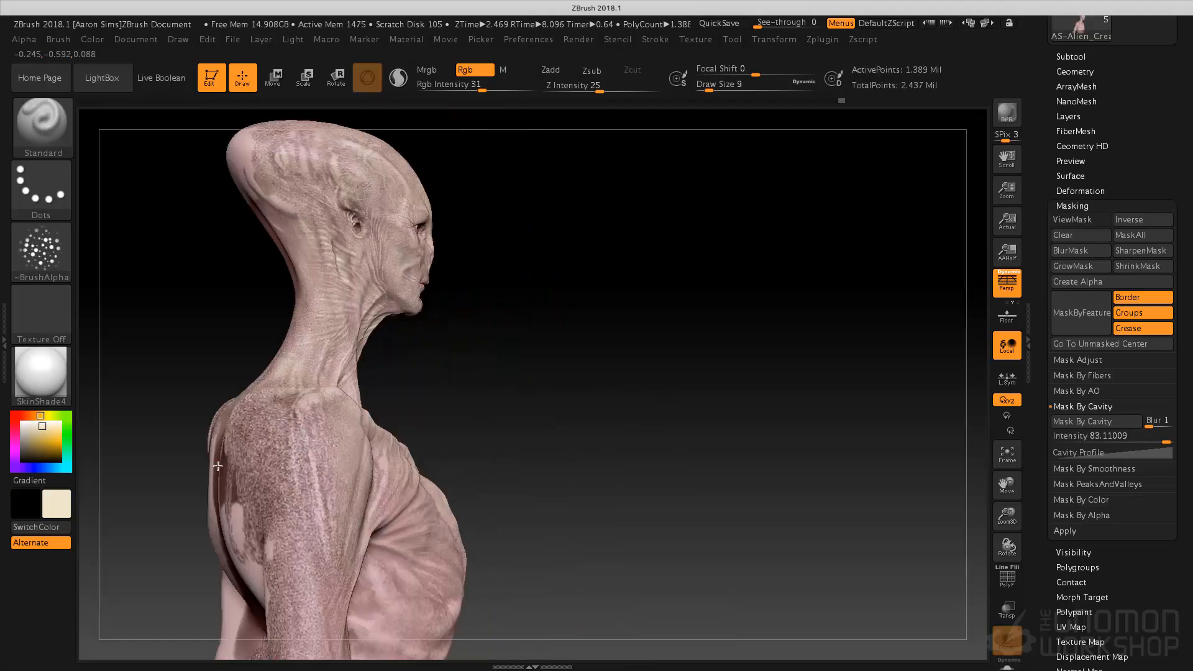
{"action": "left_click_drag", "start_coordinate": [477, 404], "coordinate": [183, 472]}
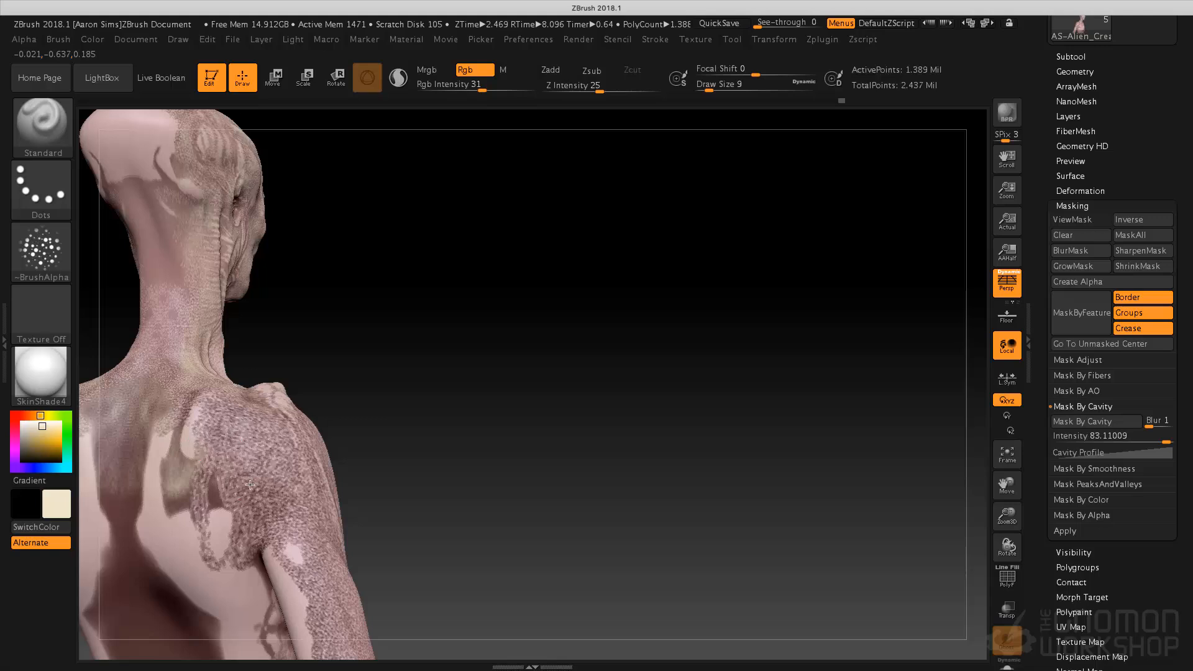
{"action": "mouse_move", "coordinate": [141, 433]}
{"action": "left_mouse_down"}
{"action": "mouse_move", "coordinate": [166, 475]}
{"action": "mouse_move", "coordinate": [131, 459]}
{"action": "left_mouse_up"}
{"action": "right_click_drag", "start_coordinate": [234, 456], "coordinate": [346, 417]}
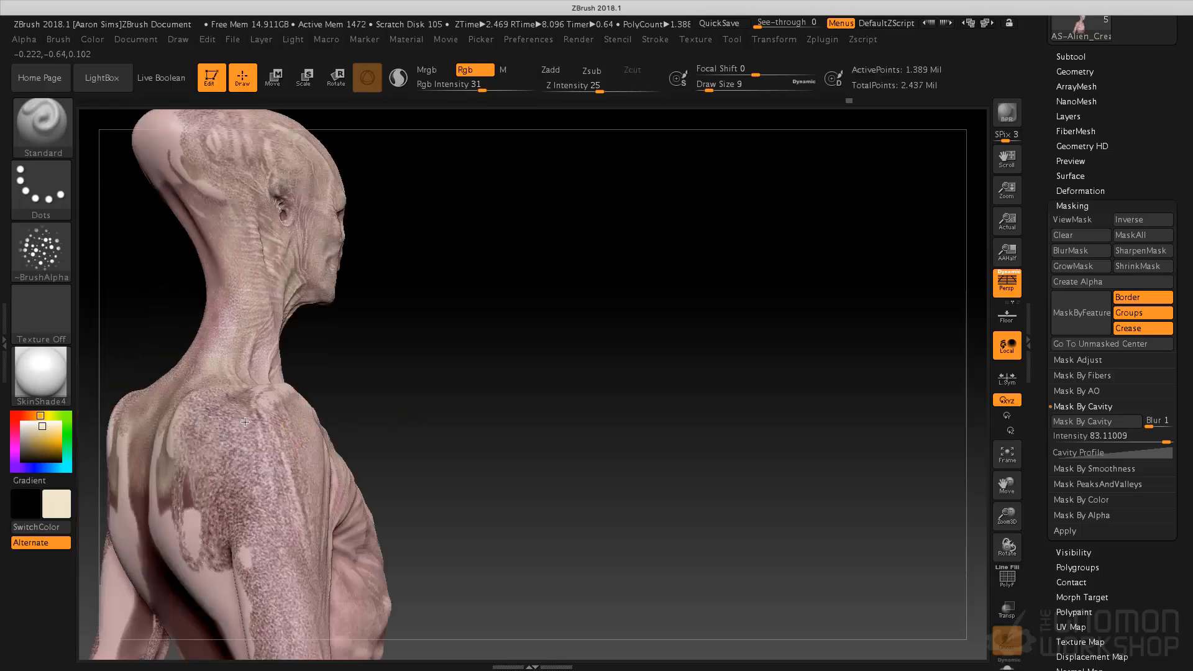
Step: Speckle cream over the arms and chest, checking the coverage from the side and front
{"action": "mouse_move", "coordinate": [278, 429]}
{"action": "right_mouse_down"}
{"action": "mouse_move", "coordinate": [486, 427]}
{"action": "mouse_move", "coordinate": [269, 534]}
{"action": "right_mouse_up"}
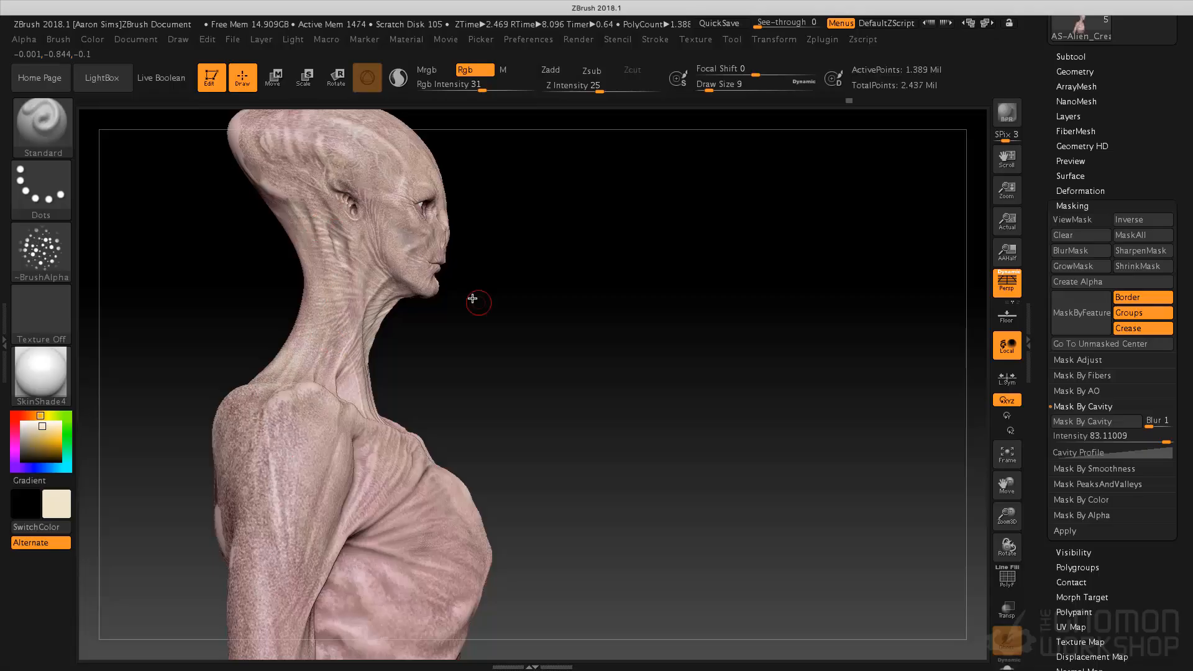
{"action": "right_click_drag", "start_coordinate": [480, 301], "coordinate": [529, 415]}
{"action": "right_click_drag", "start_coordinate": [619, 427], "coordinate": [726, 433], "text": "shift"}
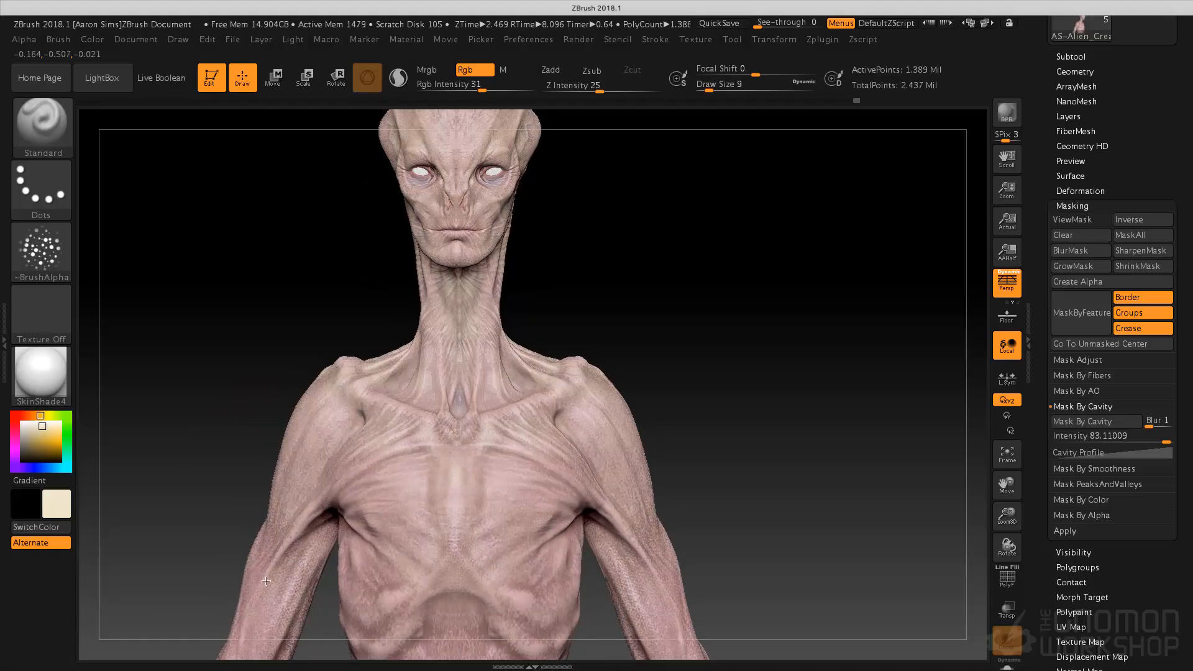
{"action": "left_click_drag", "start_coordinate": [724, 440], "coordinate": [745, 462], "text": "alt"}
{"action": "left_click_drag", "start_coordinate": [753, 395], "coordinate": [725, 442], "text": "alt"}
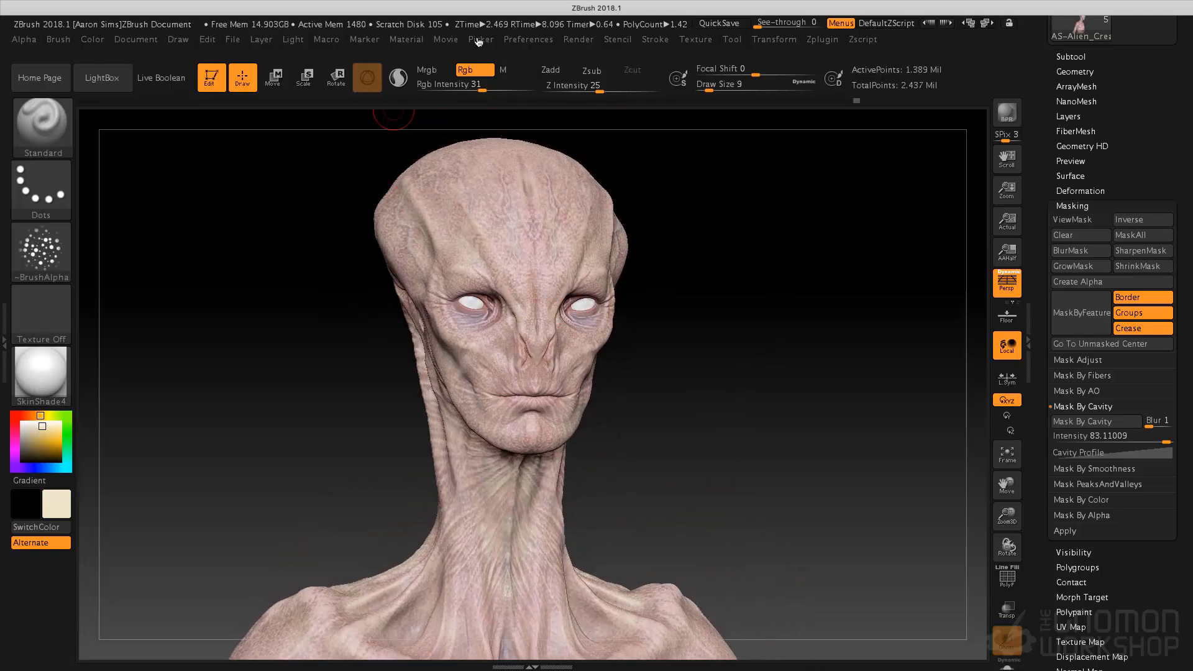
Step: Raise the SkinShade4 material's specular slightly and send the bust to KeyShot through the external renderer bridge
{"action": "left_click", "coordinate": [578, 39]}
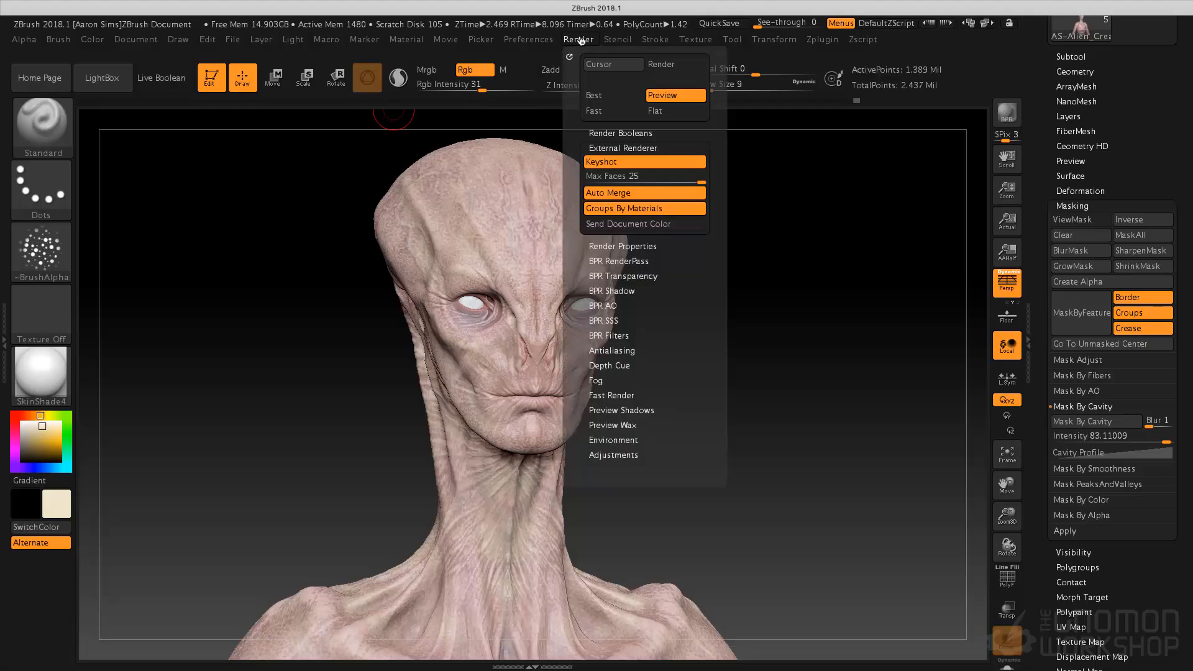
{"action": "mouse_move", "coordinate": [407, 39]}
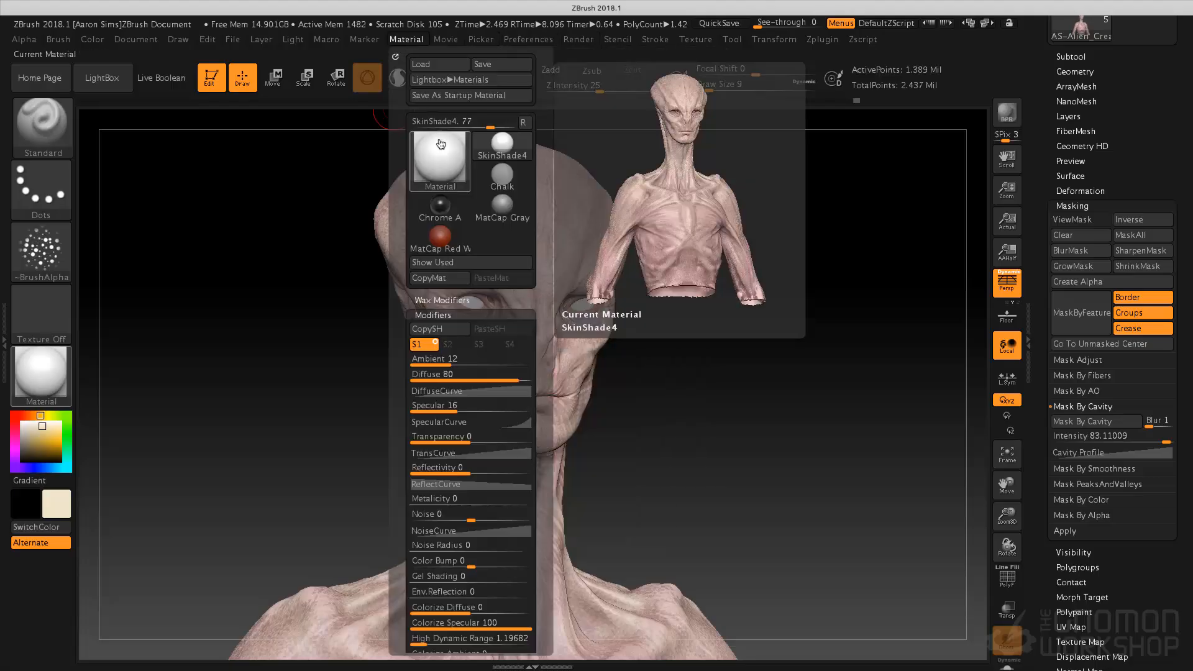
{"action": "left_click_drag", "start_coordinate": [470, 412], "coordinate": [482, 414]}
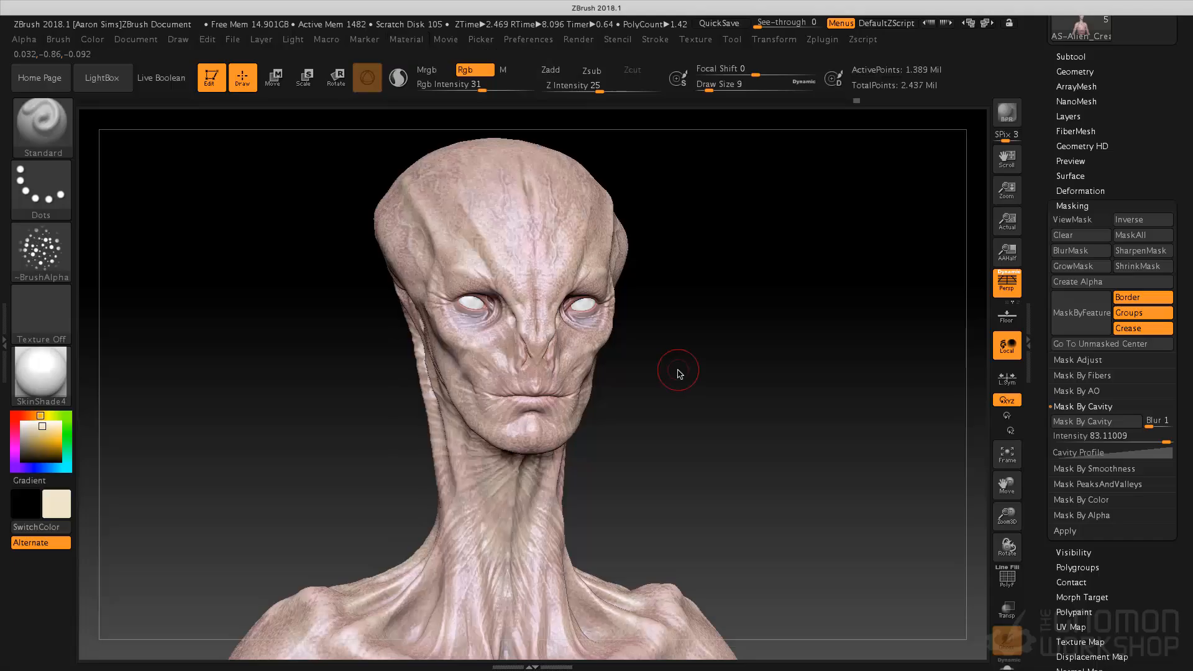
{"action": "left_click", "coordinate": [1001, 111]}
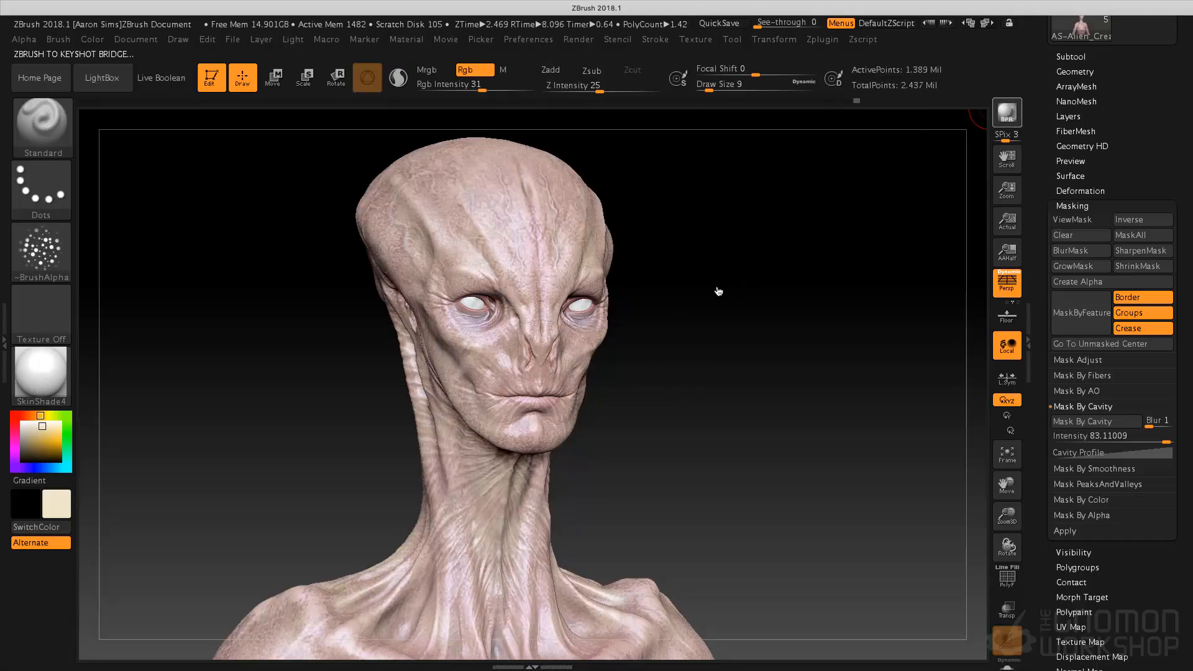
{"action": "key", "text": "super+Tab"}
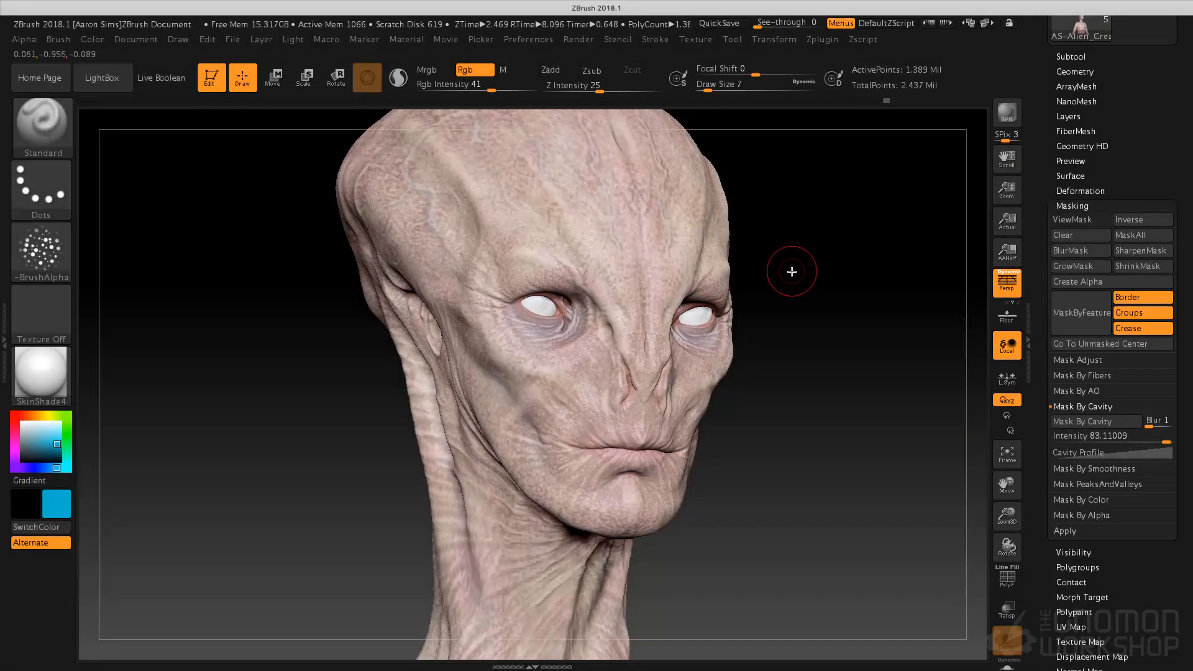
Step: Glaze a subtle blue over the brow, inner eye area, cheek and forehead at draw size 7
{"action": "left_click_drag", "start_coordinate": [794, 240], "coordinate": [798, 247]}
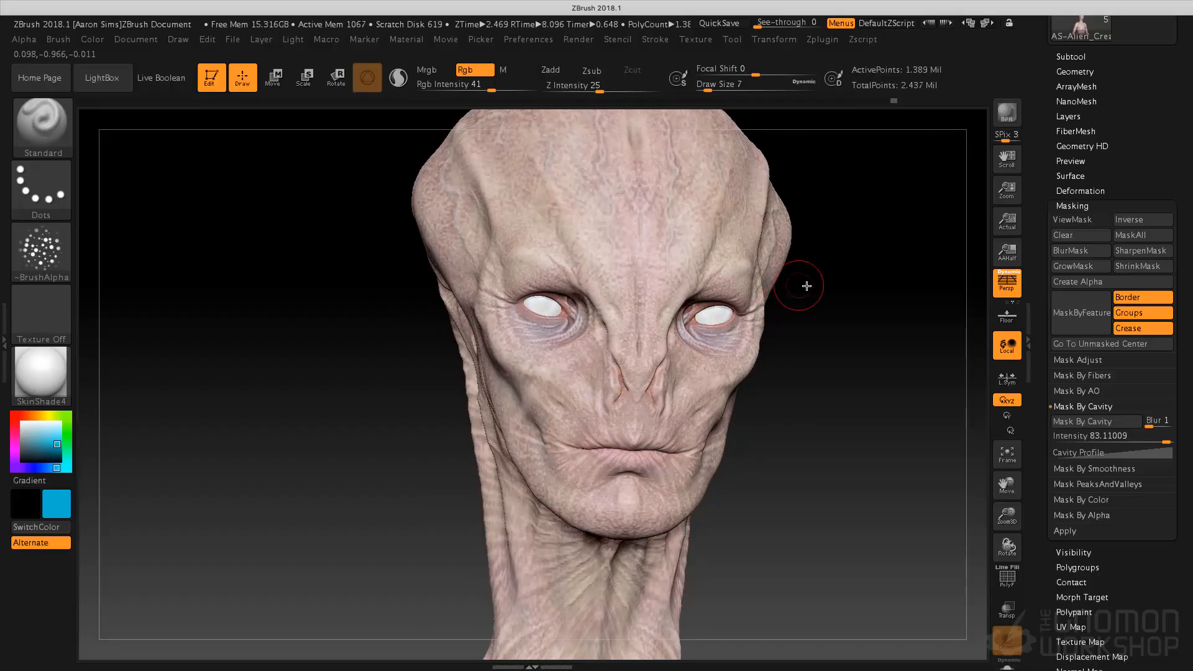
{"action": "left_click_drag", "start_coordinate": [833, 289], "coordinate": [908, 287]}
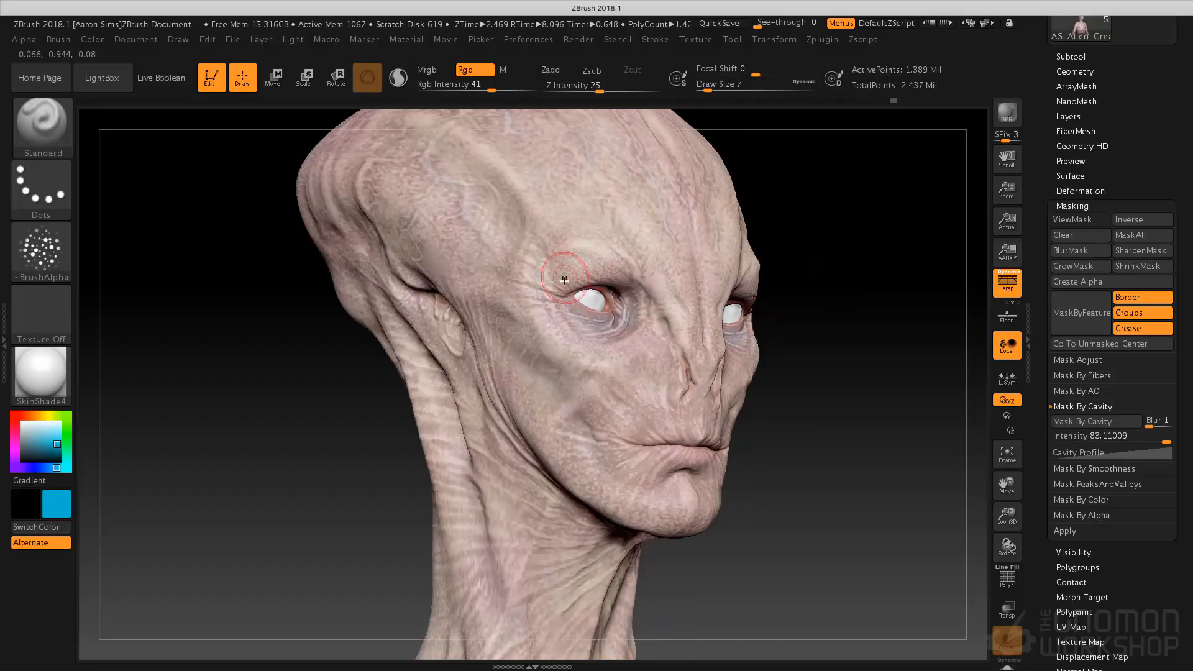
{"action": "left_click_drag", "start_coordinate": [811, 245], "coordinate": [780, 246]}
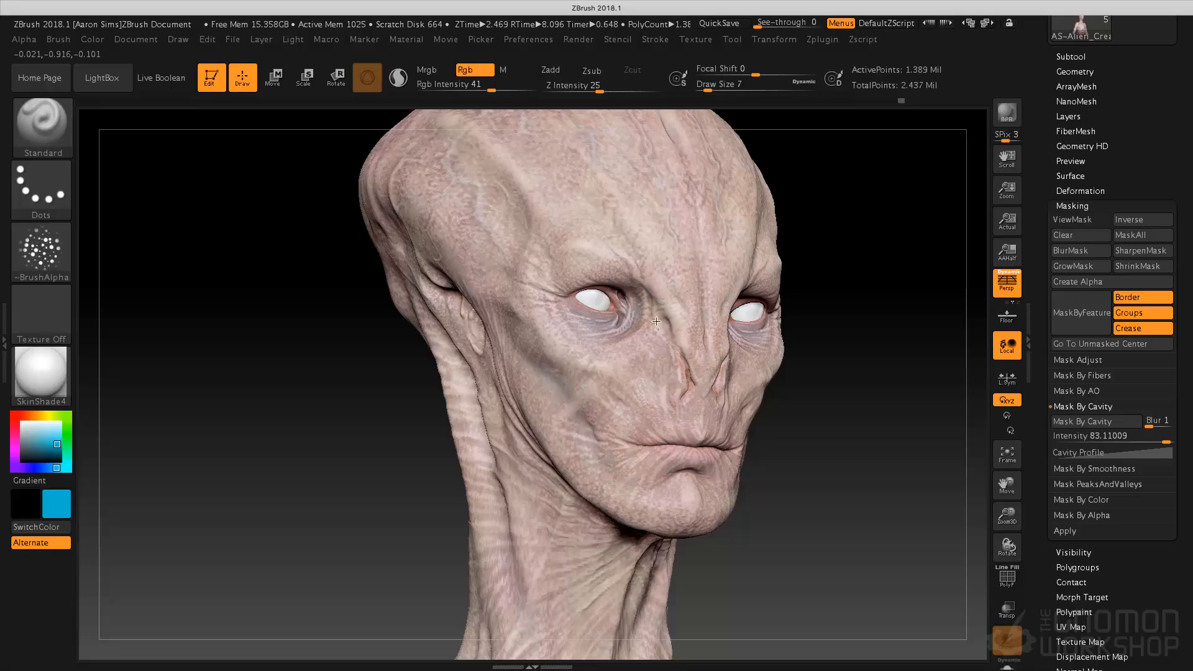
{"action": "left_click_drag", "start_coordinate": [826, 298], "coordinate": [847, 301]}
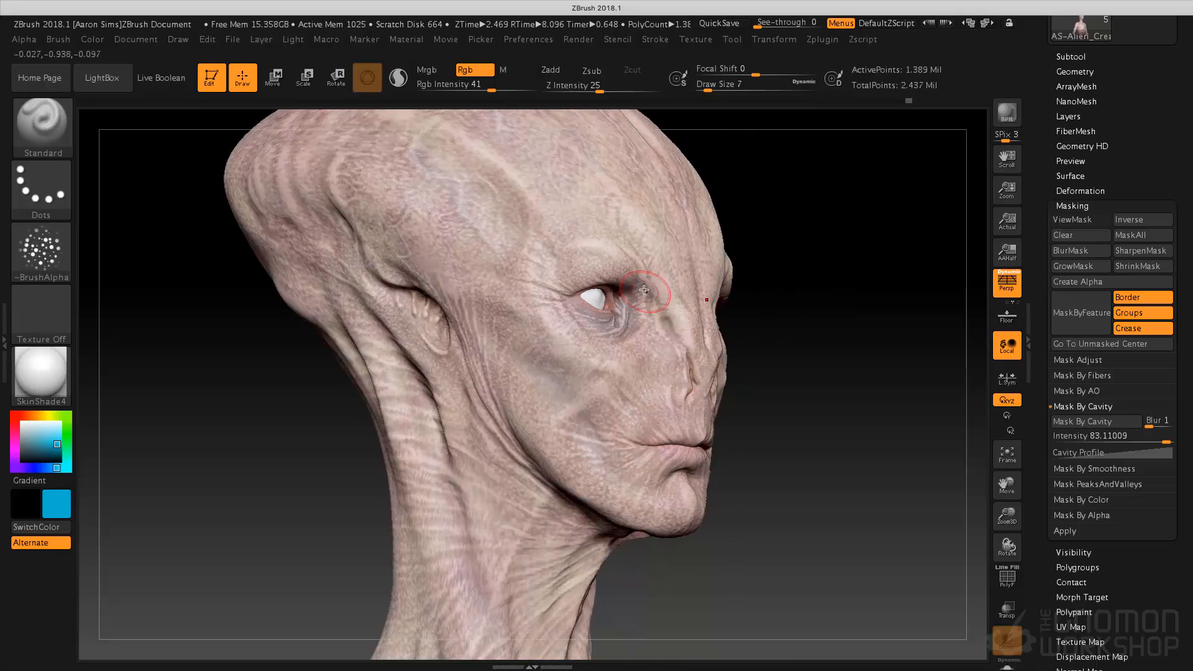
{"action": "left_click_drag", "start_coordinate": [749, 252], "coordinate": [829, 269]}
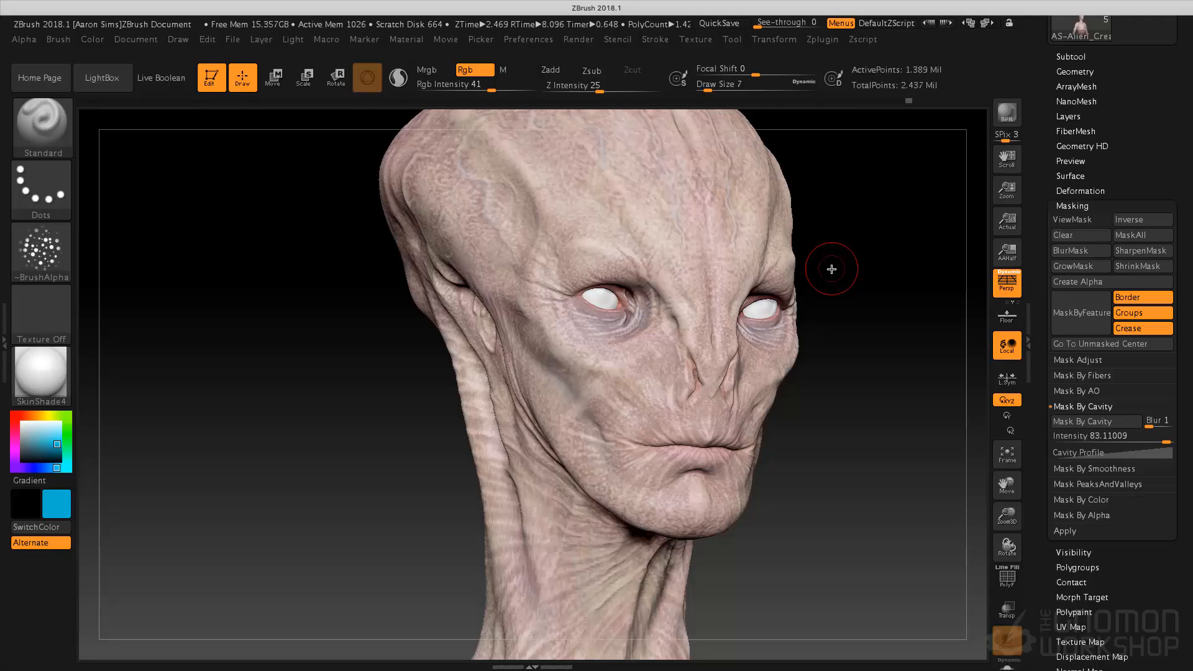
{"action": "left_click_drag", "start_coordinate": [874, 256], "coordinate": [870, 253]}
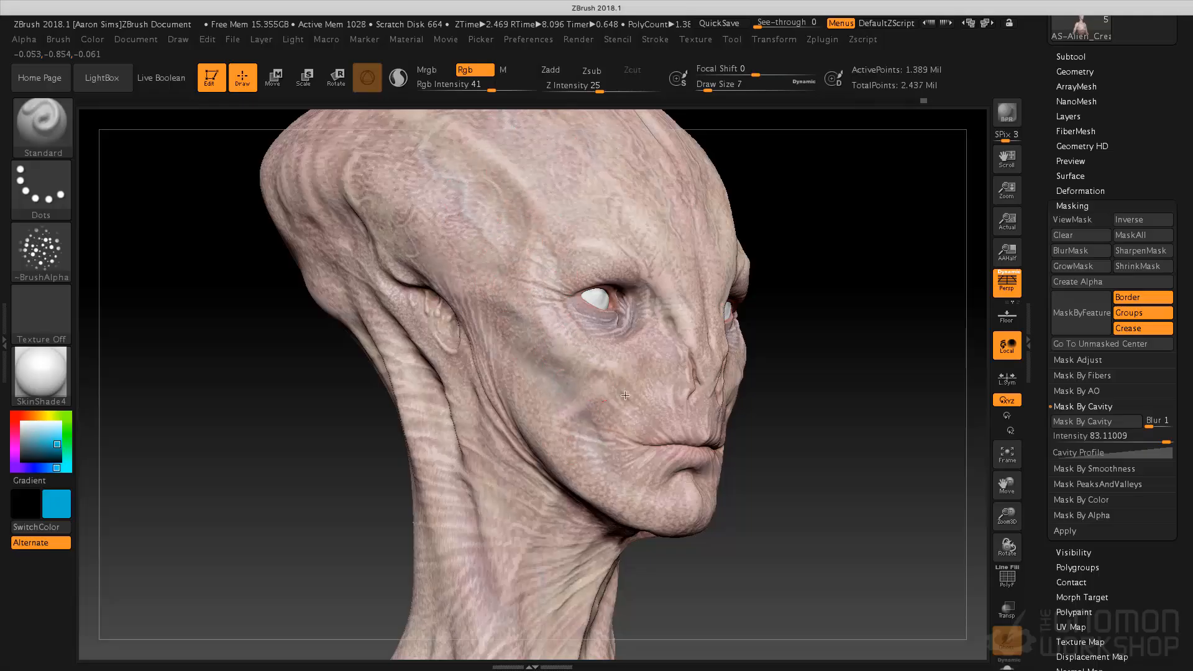
{"action": "left_click_drag", "start_coordinate": [889, 267], "coordinate": [770, 280]}
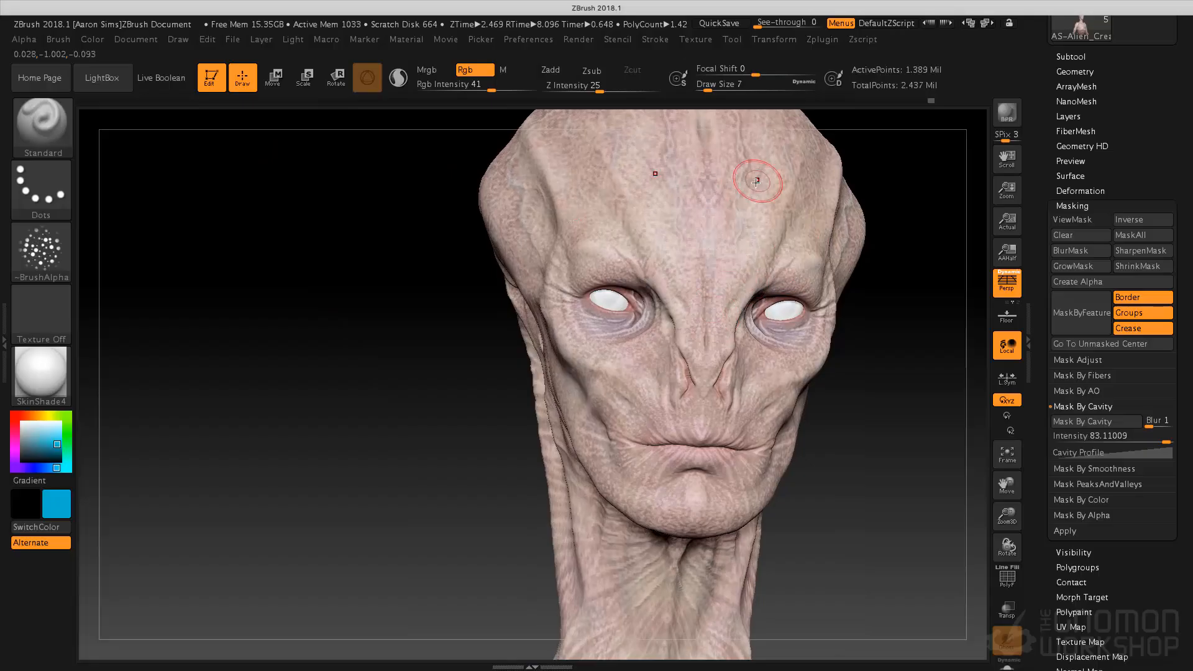
Step: Glaze blue down the side of the neck to the collarbone, reducing the draw size to 5
{"action": "mouse_move", "coordinate": [837, 399]}
{"action": "left_mouse_down"}
{"action": "mouse_move", "coordinate": [786, 375]}
{"action": "mouse_move", "coordinate": [833, 394]}
{"action": "mouse_move", "coordinate": [488, 475]}
{"action": "left_mouse_up"}
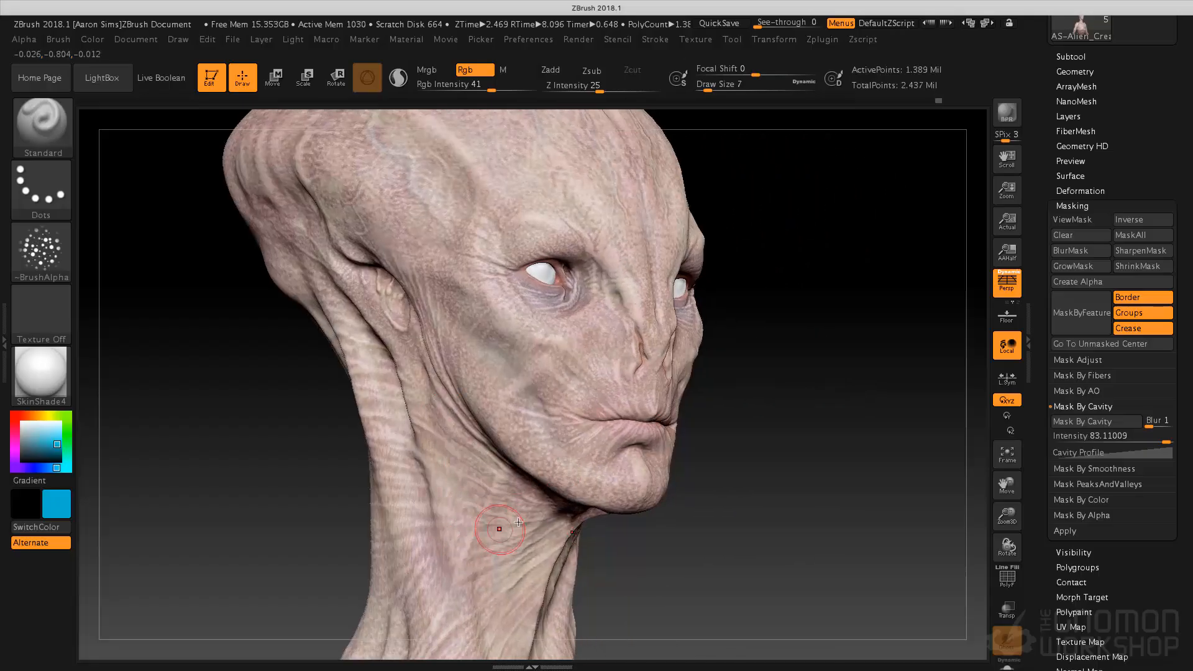
{"action": "left_click_drag", "start_coordinate": [700, 404], "coordinate": [730, 390]}
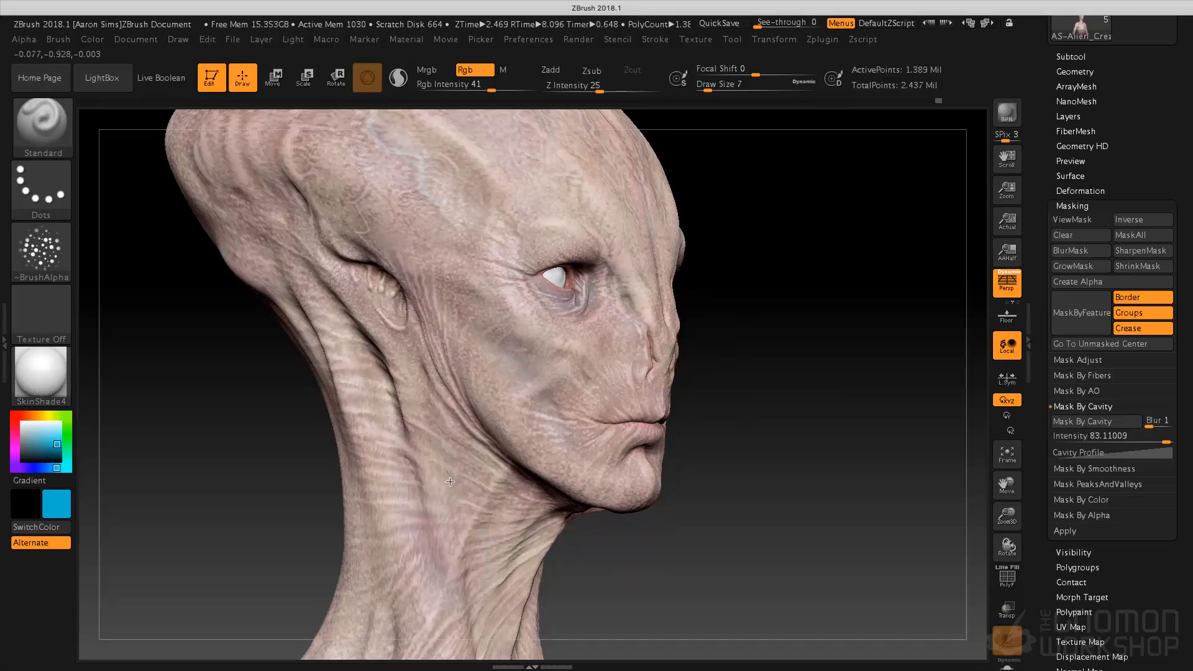
{"action": "key", "text": "s"}
{"action": "left_click_drag", "start_coordinate": [667, 521], "coordinate": [665, 521]}
{"action": "left_click_drag", "start_coordinate": [706, 555], "coordinate": [552, 460]}
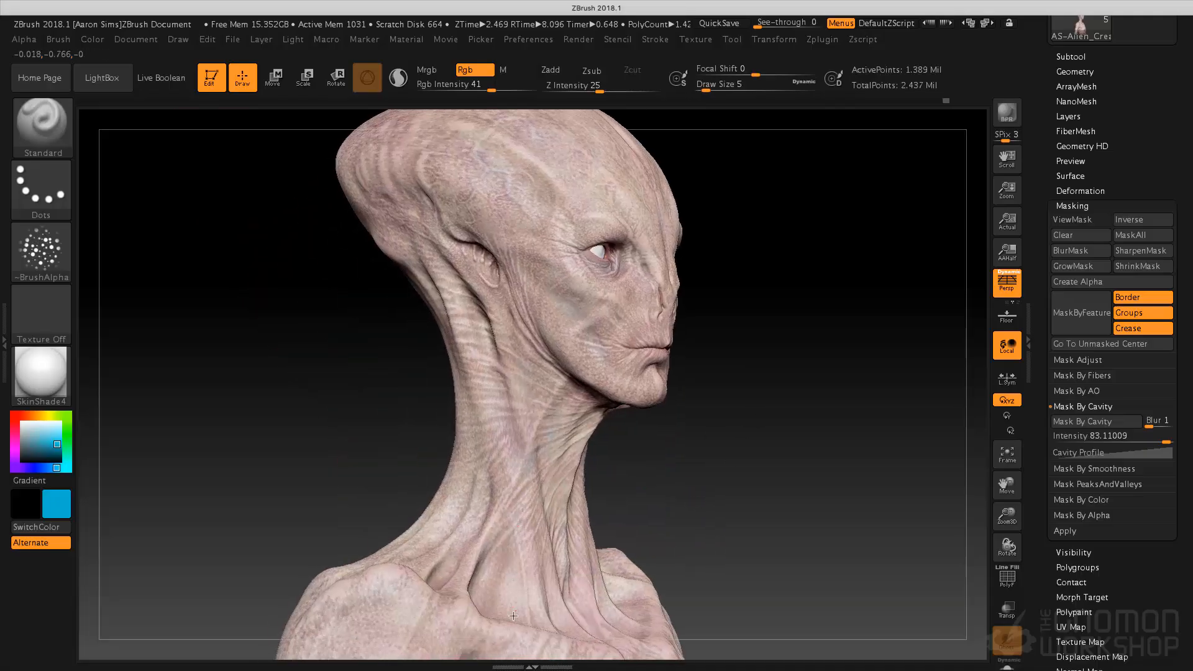
{"action": "left_click_drag", "start_coordinate": [671, 474], "coordinate": [622, 532]}
Step: Tint the base of the neck and collarbone hollows blue with a smaller brush
{"action": "key", "text": "bracketleft"}
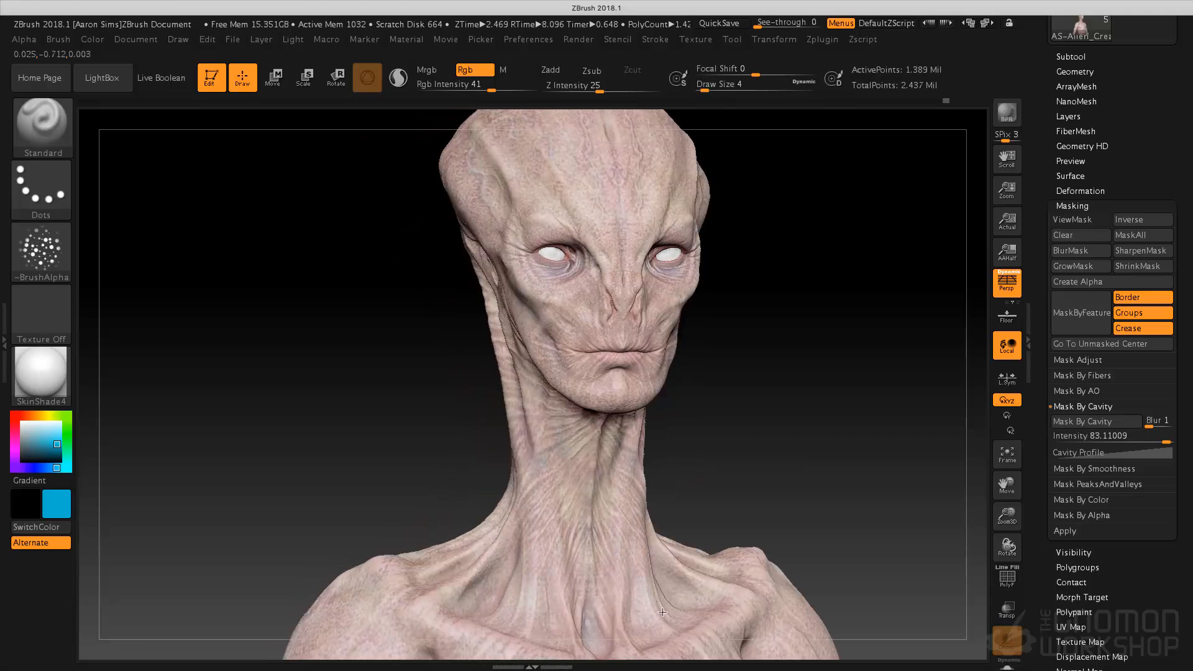
{"action": "key", "text": "bracketleft"}
{"action": "key", "text": "bracketleft"}
{"action": "left_click_drag", "start_coordinate": [692, 359], "coordinate": [715, 358]}
Step: Glaze blue over the cheek beside the mouth with a larger brush, ending at draw size 10
{"action": "key", "text": "bracketright"}
{"action": "key", "text": "bracketright"}
{"action": "key", "text": "bracketright"}
{"action": "key", "text": "bracketright"}
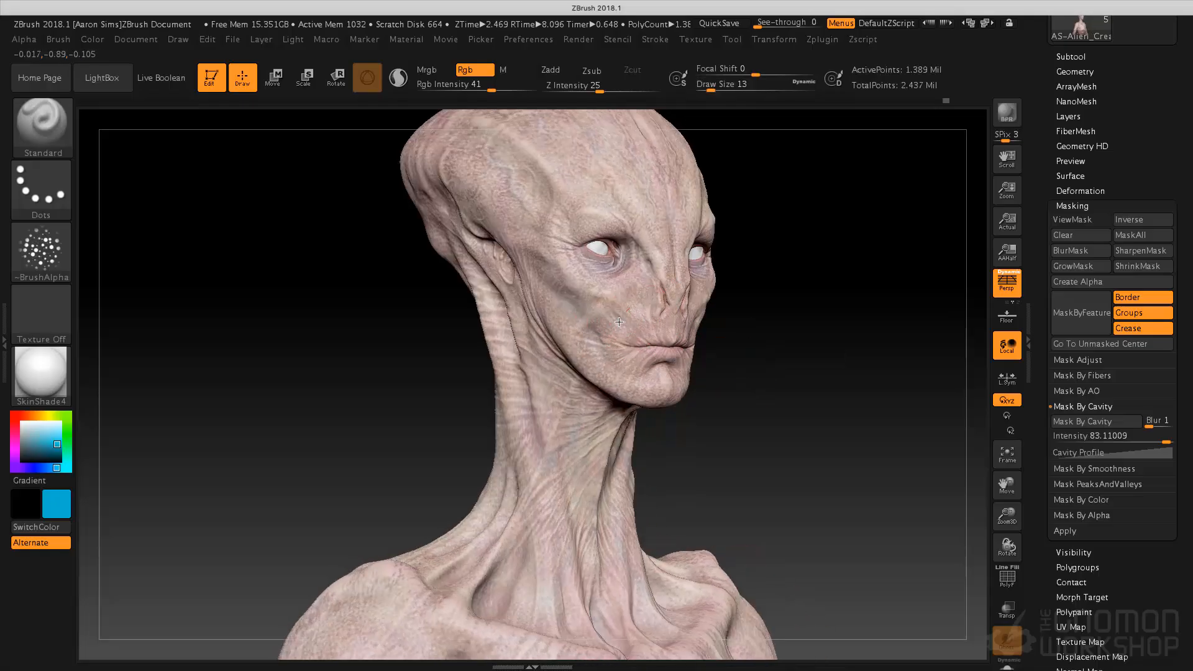
{"action": "key", "text": "bracketleft"}
{"action": "key", "text": "bracketleft"}
{"action": "key", "text": "bracketleft"}
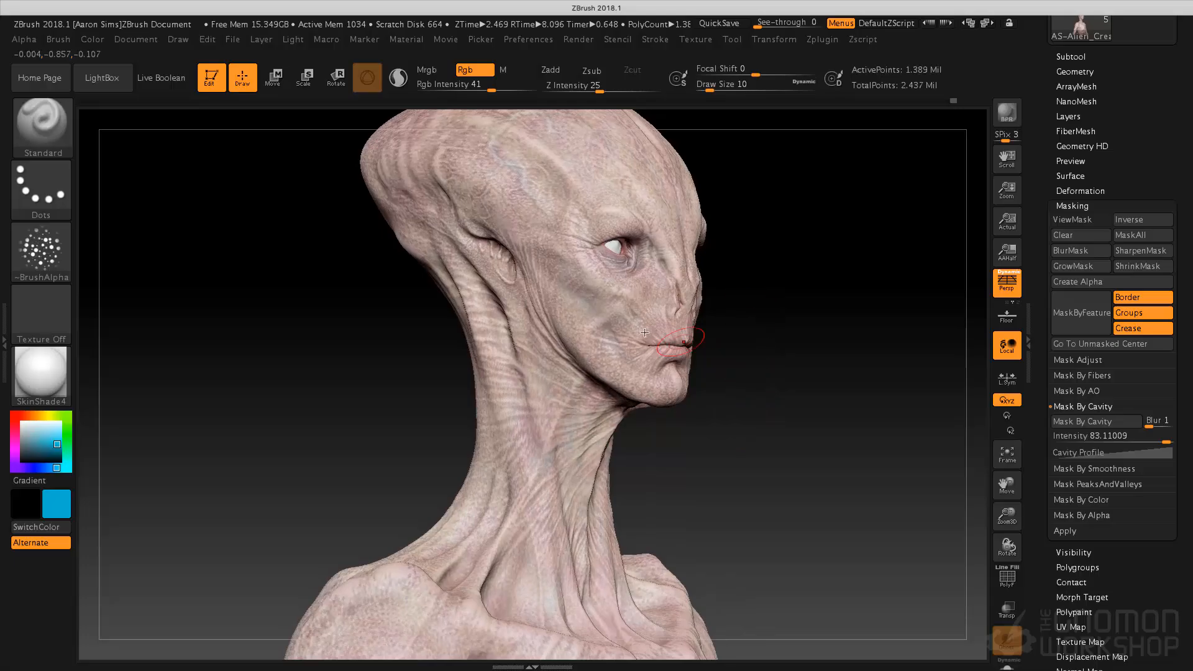
Step: Set the draw size to 5 and add blue tints to the lower front of the neck
{"action": "type", "text": "s5"}
{"action": "key", "text": "Return"}
{"action": "left_click_drag", "start_coordinate": [714, 520], "coordinate": [554, 573]}
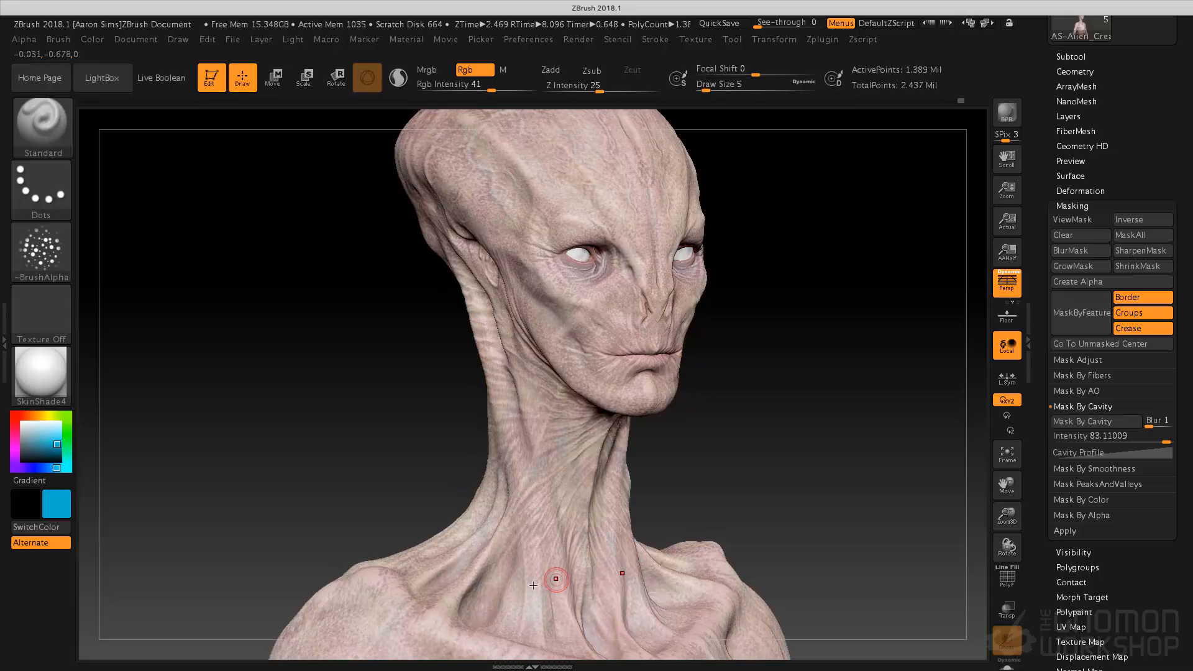
Step: Set the draw size to 2 and paint thin blue veins over the temple and forehead
{"action": "type", "text": "s2"}
{"action": "key", "text": "Return"}
{"action": "left_click_drag", "start_coordinate": [697, 430], "coordinate": [717, 466]}
{"action": "left_click_drag", "start_coordinate": [758, 399], "coordinate": [762, 390], "text": "alt"}
{"action": "left_click_drag", "start_coordinate": [772, 442], "coordinate": [823, 600], "text": "alt"}
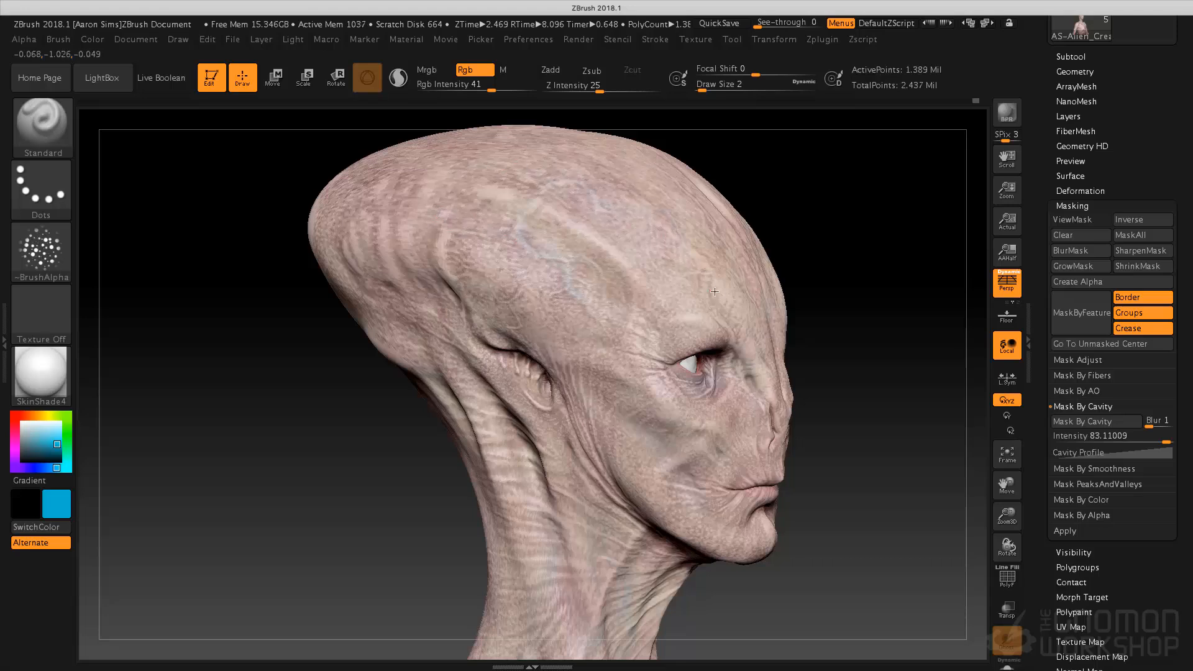
{"action": "left_click_drag", "start_coordinate": [834, 295], "coordinate": [759, 276]}
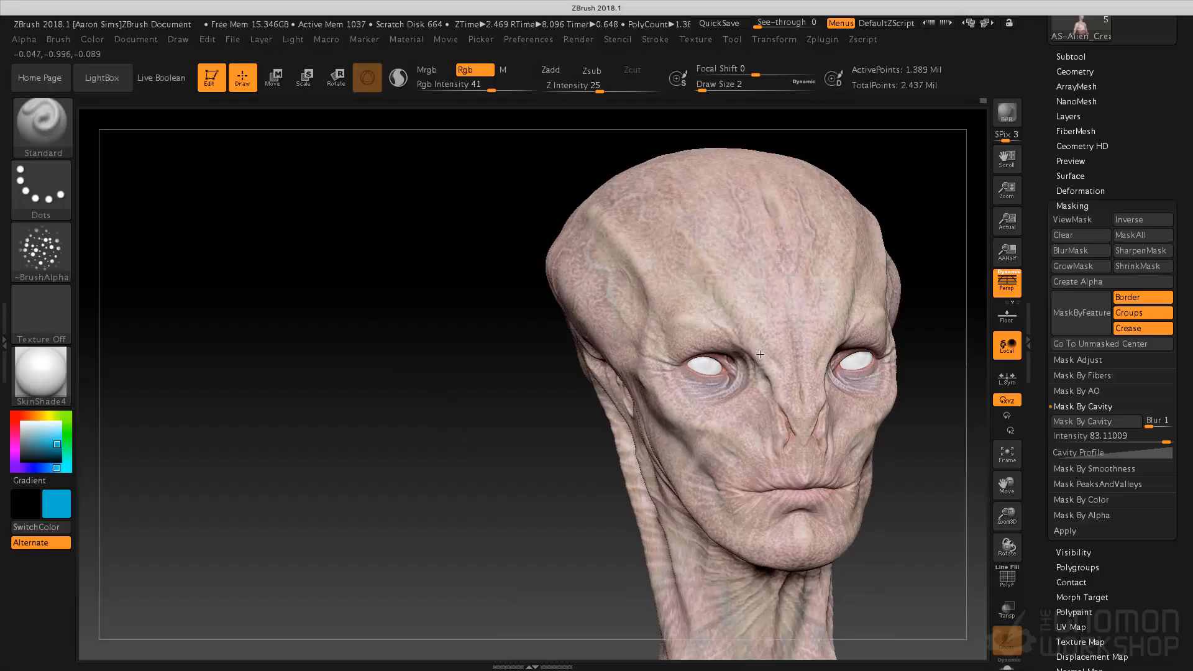
Step: Paint fine blue veins beneath the eyes and beside the inner brow from the front and three-quarter views
{"action": "left_click_drag", "start_coordinate": [904, 203], "coordinate": [733, 172], "text": "alt"}
{"action": "left_click_drag", "start_coordinate": [799, 292], "coordinate": [755, 288], "text": "shift"}
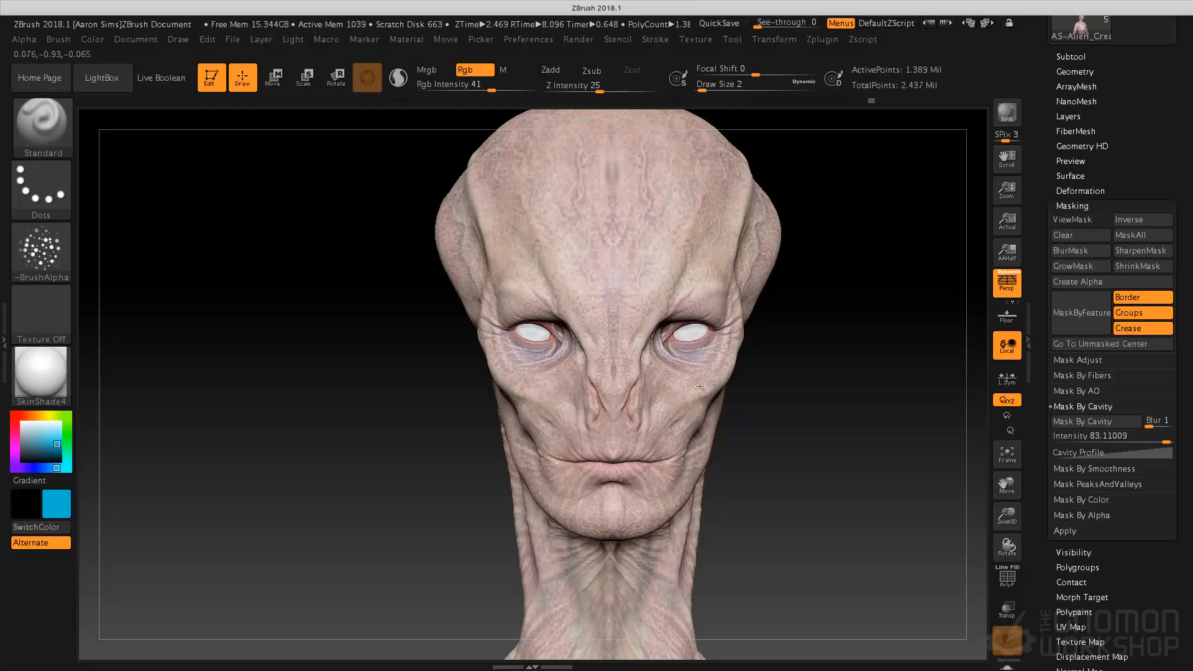
{"action": "right_click_drag", "start_coordinate": [740, 390], "coordinate": [673, 393]}
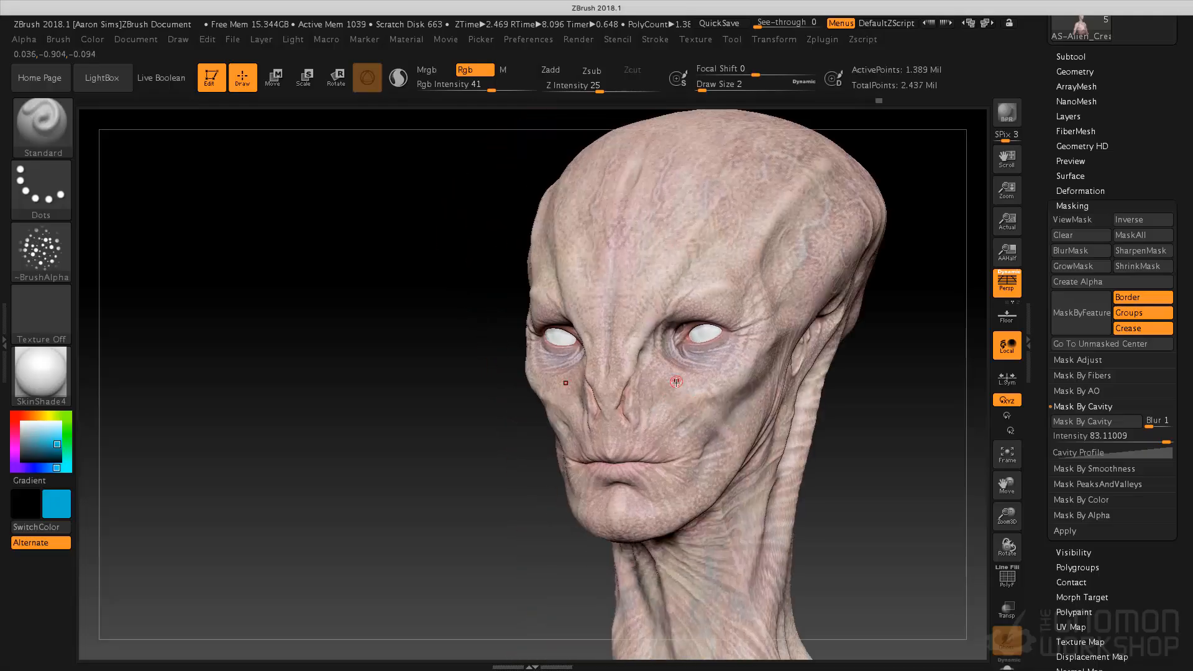
{"action": "left_click_drag", "start_coordinate": [677, 439], "coordinate": [705, 413]}
{"action": "mouse_move", "coordinate": [772, 245]}
{"action": "left_mouse_down"}
{"action": "mouse_move", "coordinate": [784, 225]}
{"action": "mouse_move", "coordinate": [736, 250]}
{"action": "left_mouse_up"}
{"action": "left_click_drag", "start_coordinate": [881, 361], "coordinate": [772, 338]}
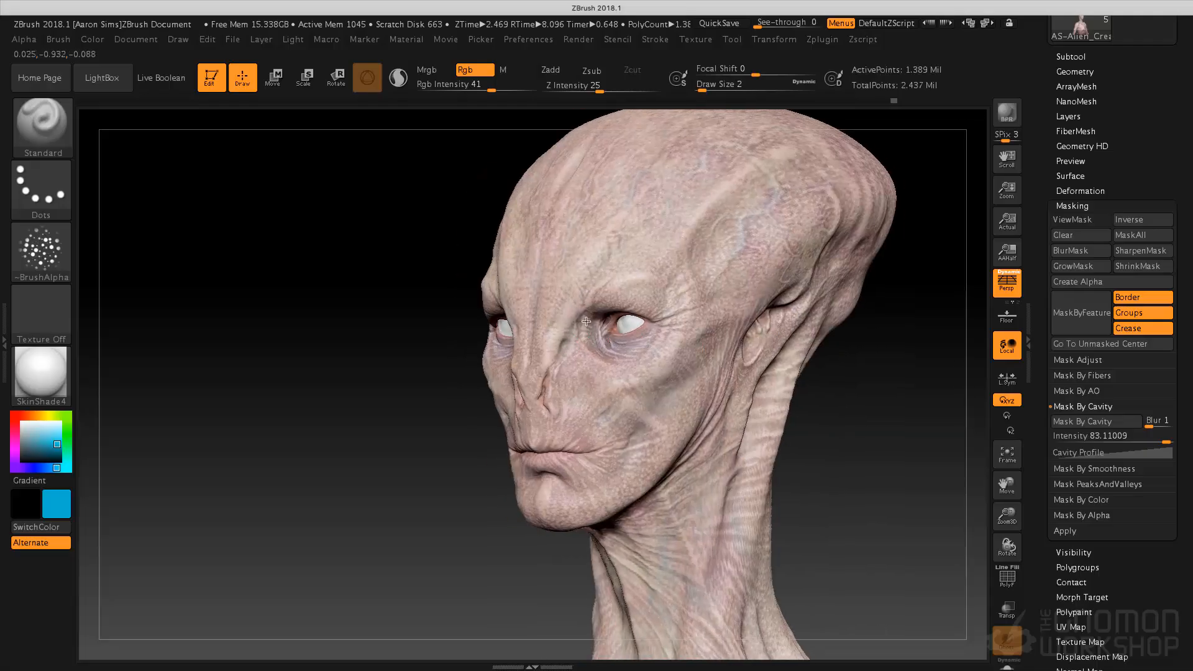
Step: Extend the fine blue veins across the cheek and down the side of the neck
{"action": "right_click_drag", "start_coordinate": [817, 424], "coordinate": [746, 398]}
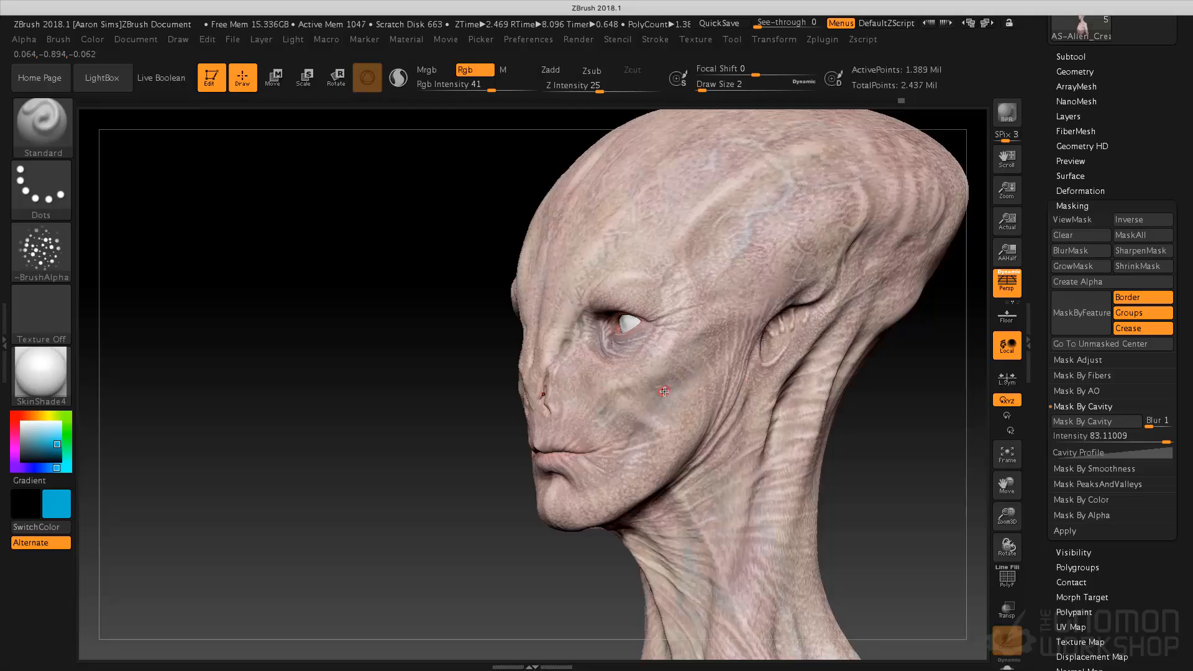
{"action": "left_click_drag", "start_coordinate": [859, 458], "coordinate": [763, 461], "text": "alt"}
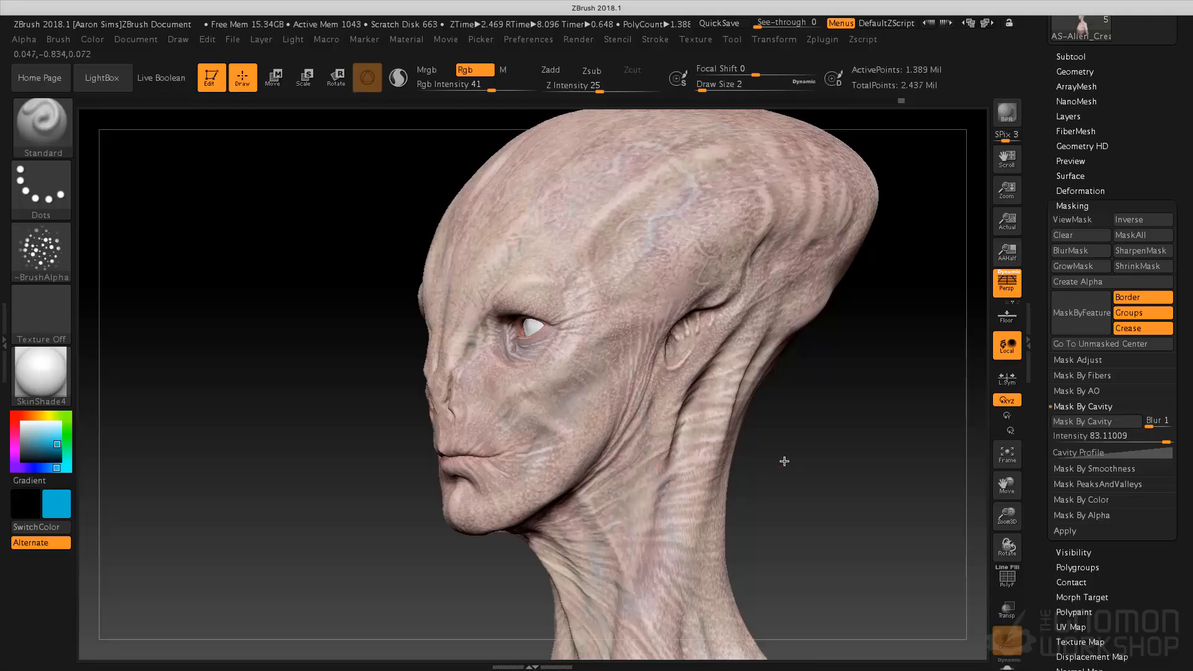
{"action": "left_click_drag", "start_coordinate": [786, 458], "coordinate": [642, 446], "text": "alt"}
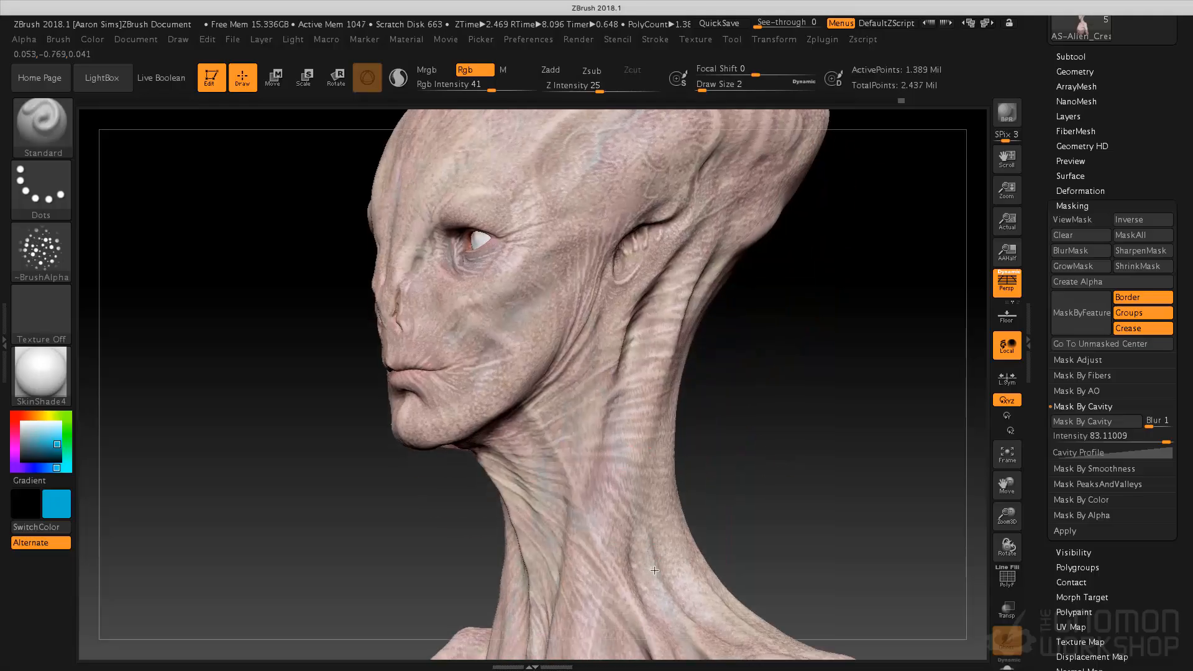
{"action": "left_click_drag", "start_coordinate": [754, 474], "coordinate": [740, 591], "text": "alt"}
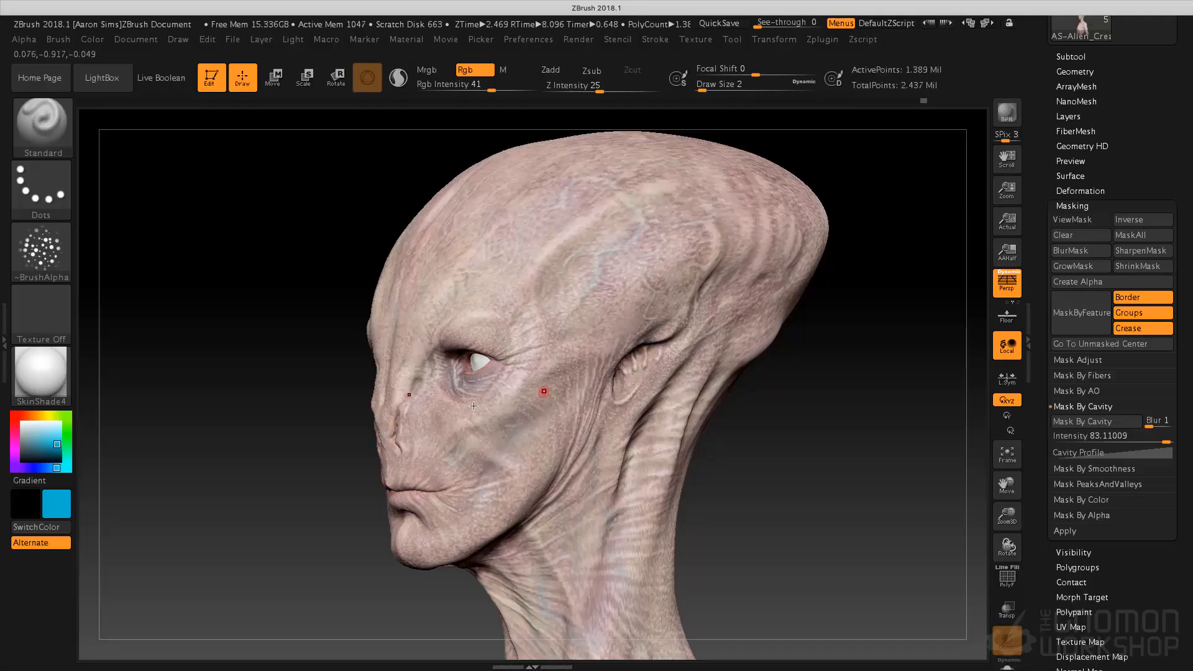
Step: Switch the paint colour to magenta-pink and tint the ridges and opening of the ear
{"action": "left_click", "coordinate": [28, 416]}
{"action": "left_click", "coordinate": [15, 422]}
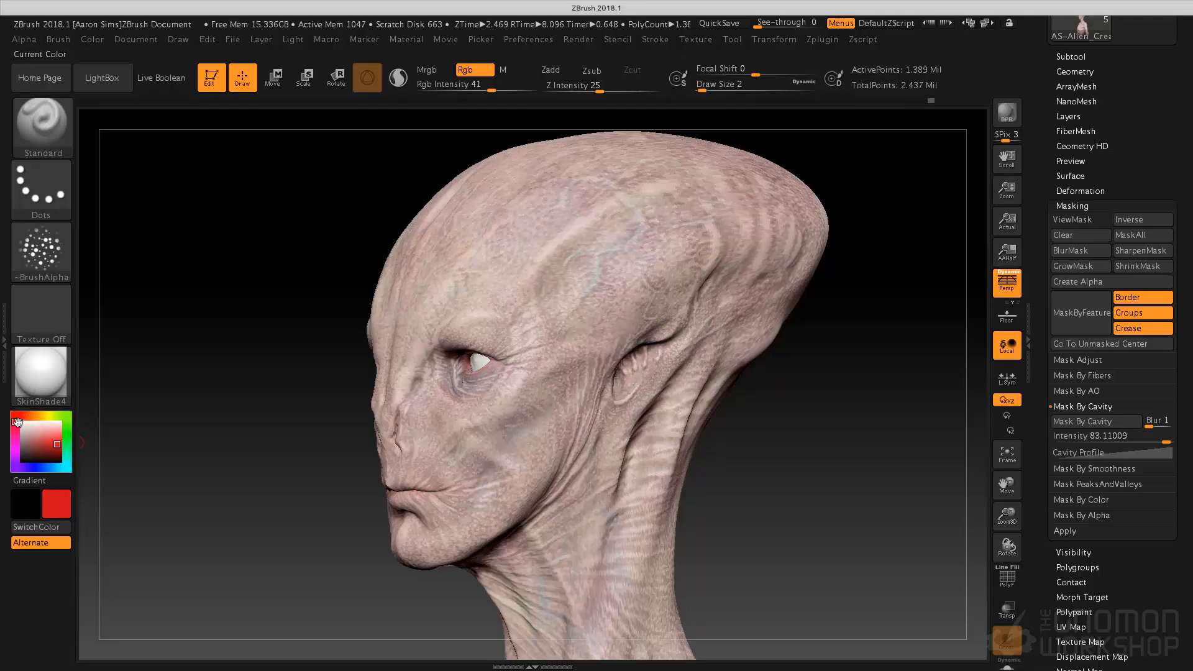
{"action": "mouse_move", "coordinate": [740, 407]}
{"action": "left_mouse_down", "text": "alt"}
{"action": "mouse_move", "coordinate": [740, 491]}
{"action": "mouse_move", "coordinate": [757, 435]}
{"action": "left_mouse_up", "text": "alt"}
{"action": "left_click", "coordinate": [14, 438]}
{"action": "left_click", "coordinate": [606, 369]}
{"action": "mouse_move", "coordinate": [627, 366]}
{"action": "left_mouse_down"}
{"action": "mouse_move", "coordinate": [588, 379]}
{"action": "mouse_move", "coordinate": [574, 410]}
{"action": "left_mouse_up"}
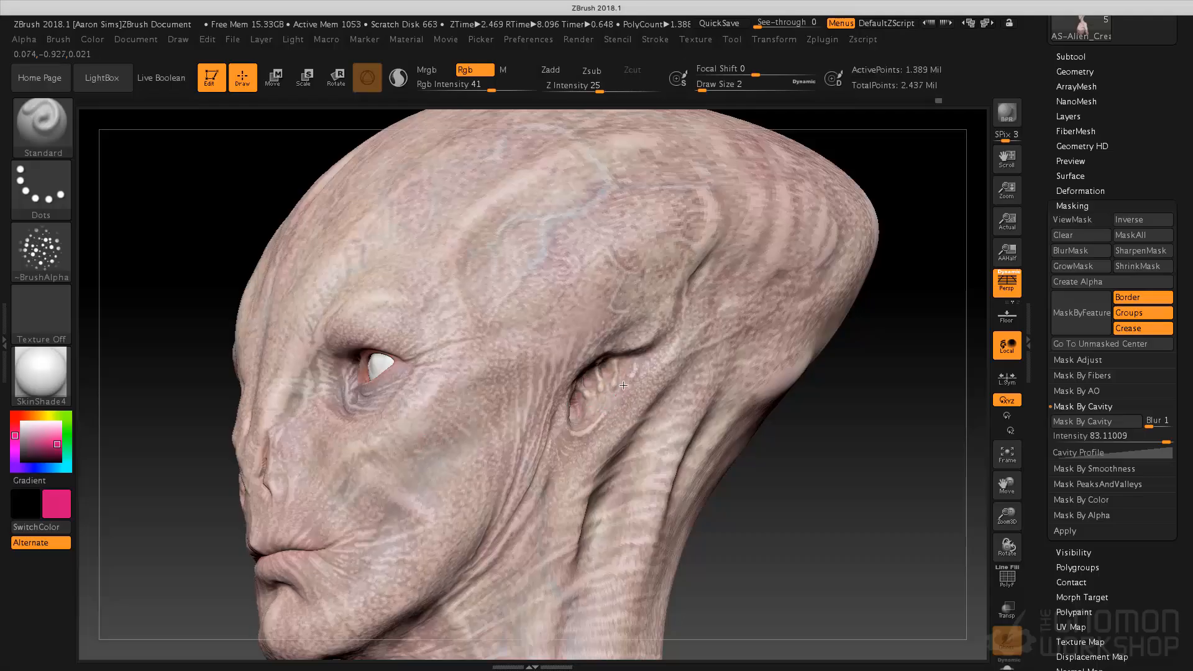
{"action": "left_click_drag", "start_coordinate": [806, 410], "coordinate": [626, 358]}
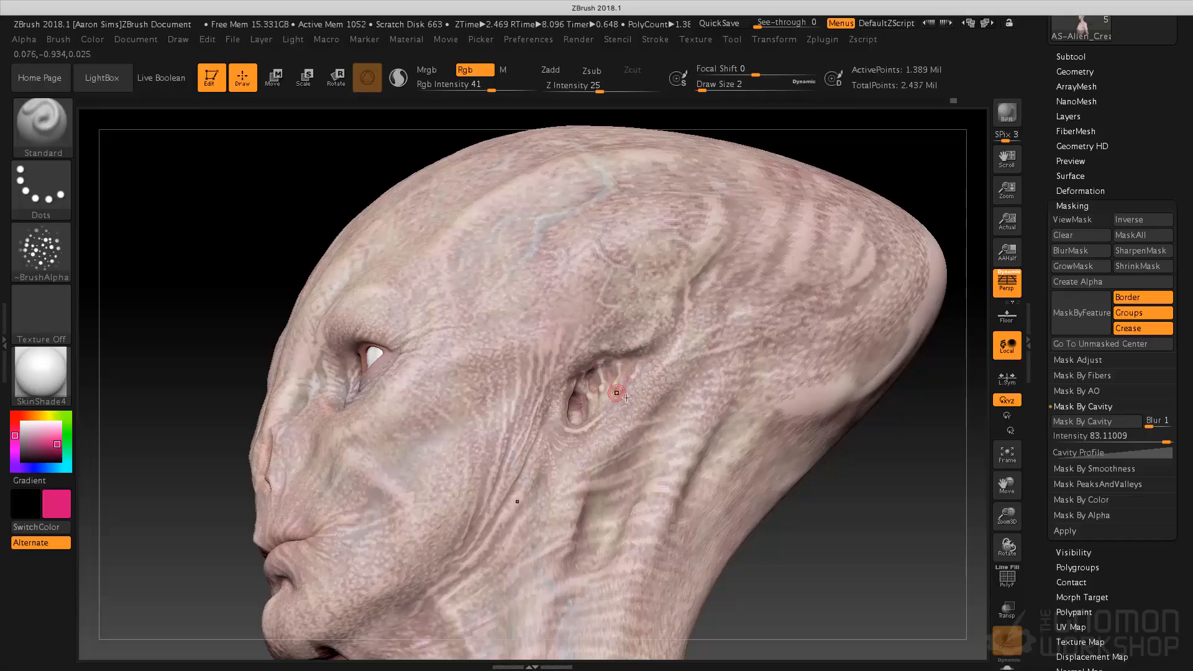
{"action": "left_click_drag", "start_coordinate": [829, 560], "coordinate": [593, 383]}
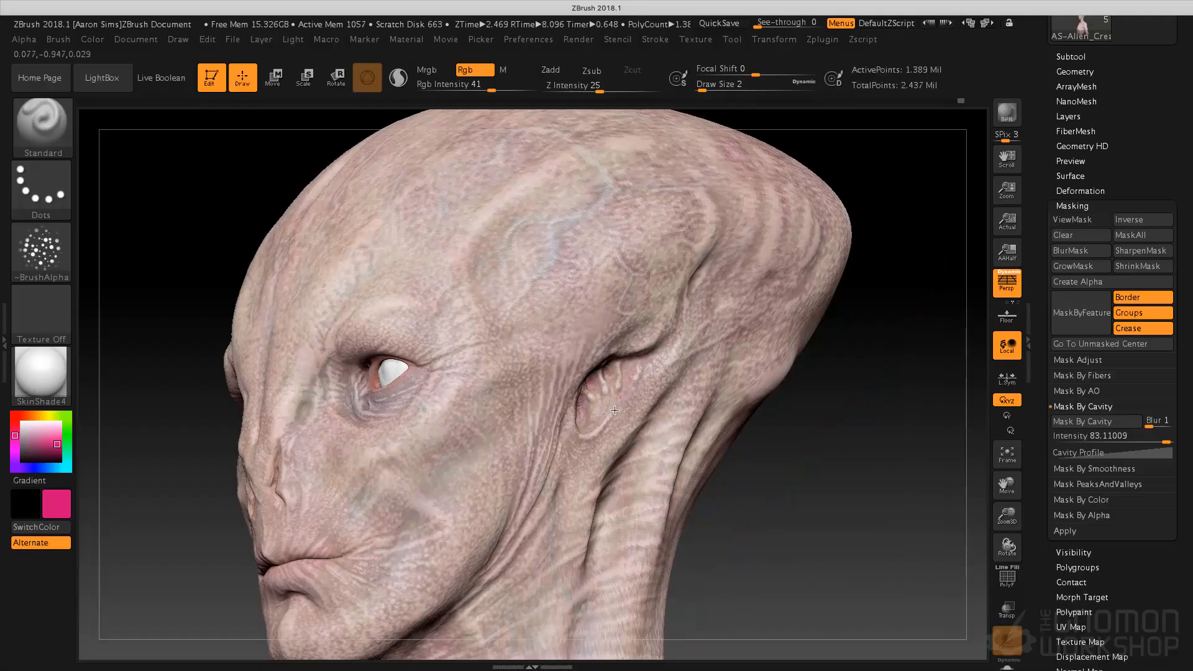
Step: Paint magenta-pink inside both nostril slits
{"action": "left_click_drag", "start_coordinate": [743, 501], "coordinate": [615, 487]}
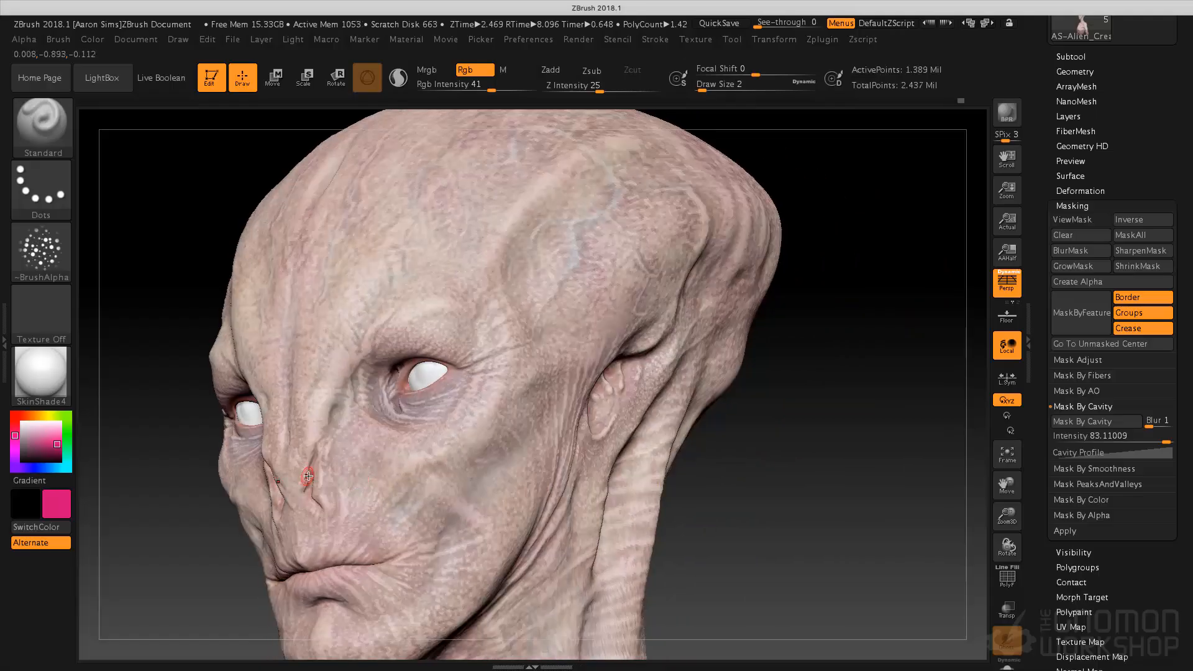
{"action": "left_click_drag", "start_coordinate": [705, 510], "coordinate": [781, 468]}
{"action": "left_click_drag", "start_coordinate": [788, 384], "coordinate": [706, 390]}
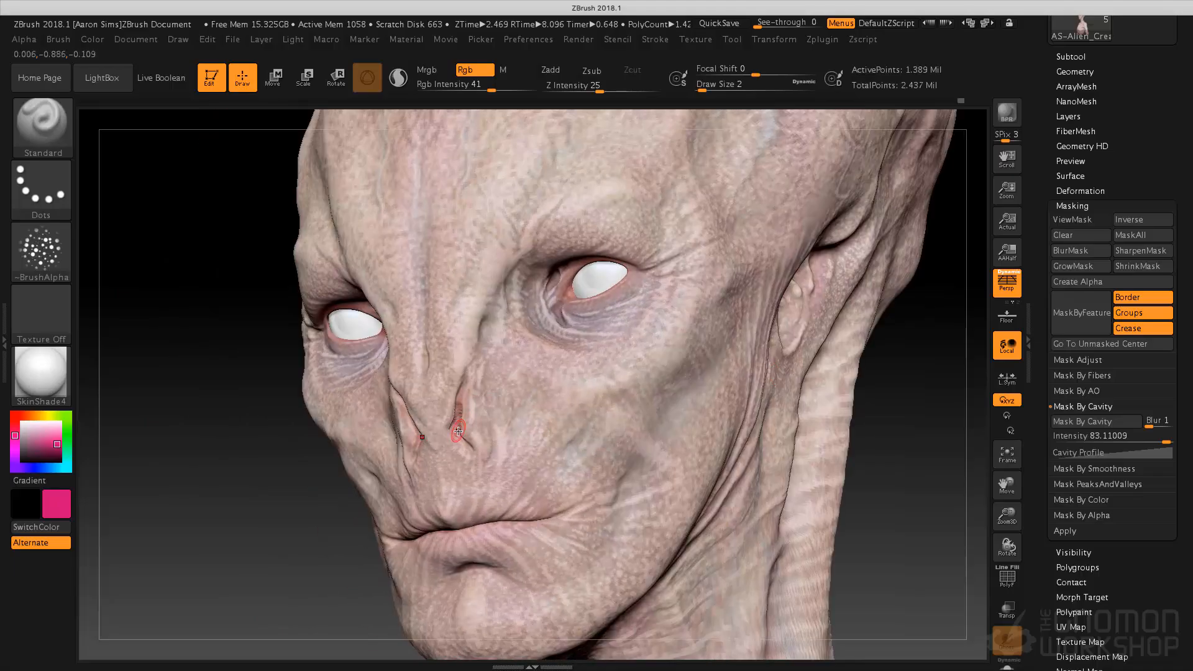
Step: Change the paint colour to a darker crimson and deepen the nostril slits
{"action": "left_click", "coordinate": [49, 447]}
{"action": "left_click", "coordinate": [15, 415]}
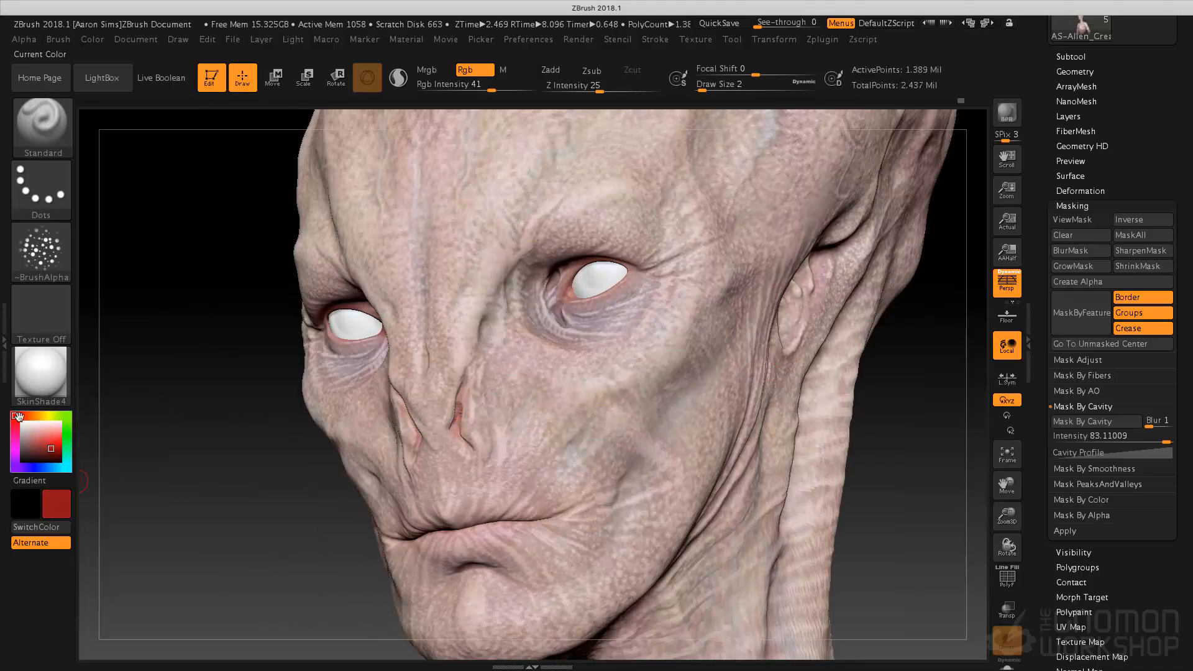
{"action": "left_click", "coordinate": [15, 430]}
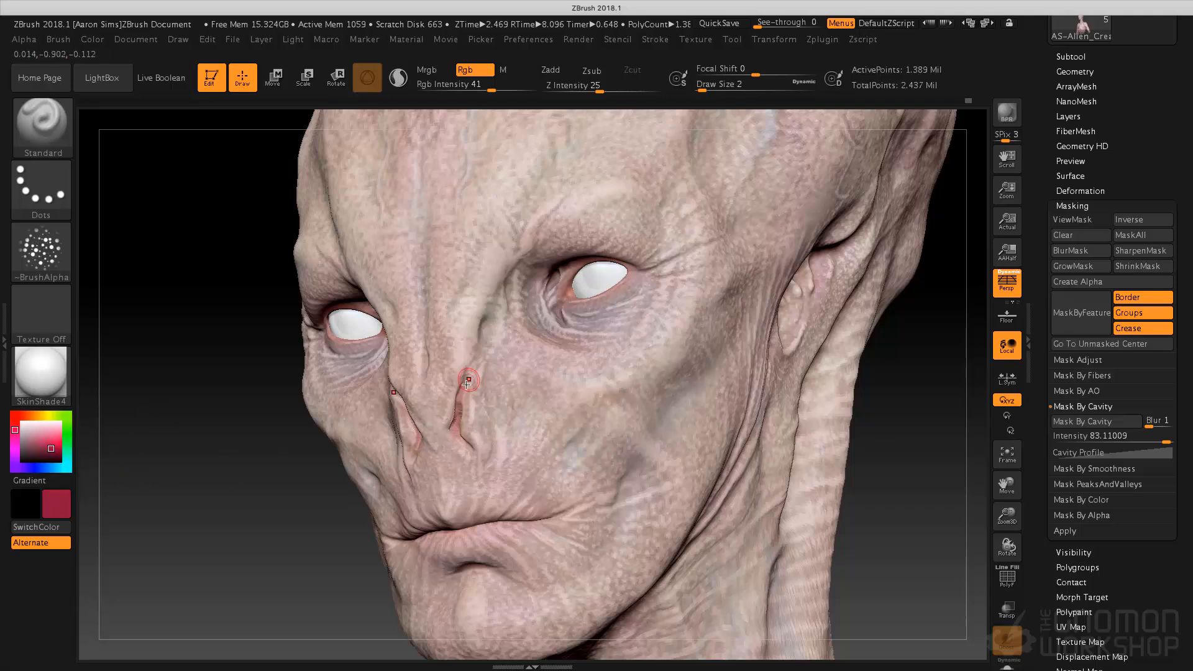
{"action": "left_click_drag", "start_coordinate": [869, 444], "coordinate": [855, 426]}
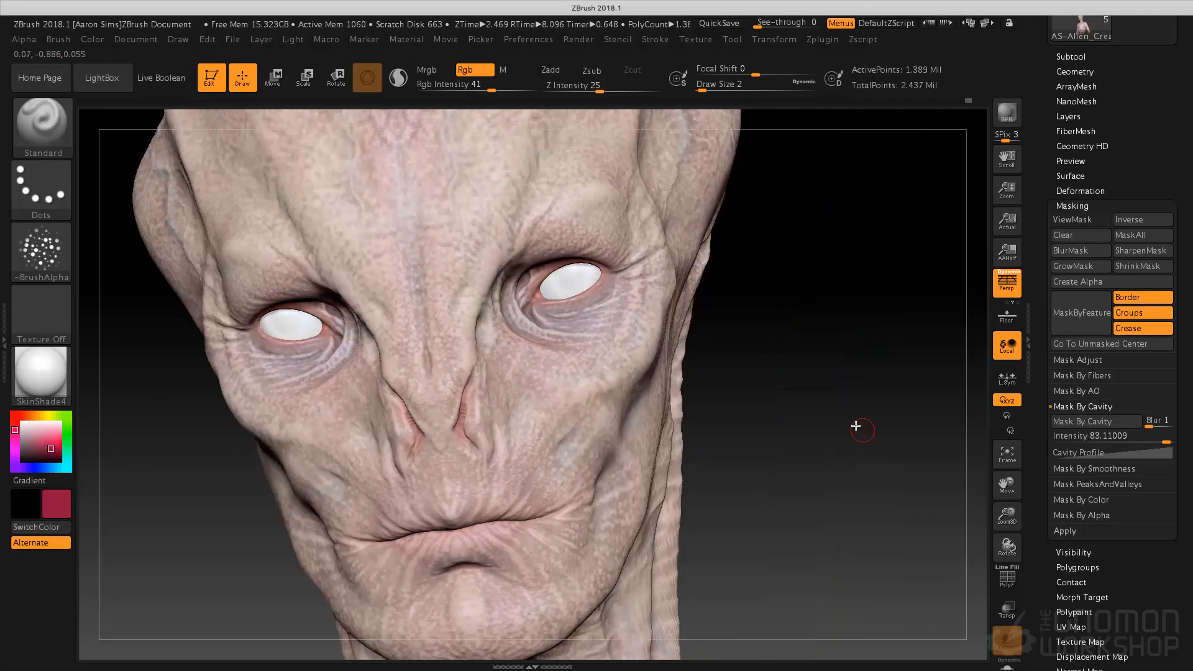
Step: Set the draw size to 1 and paint crimson along the nostril edges, inner eye corners and upper eyelid rims
{"action": "key", "text": "s"}
{"action": "key", "text": "s"}
{"action": "left_click", "coordinate": [710, 402]}
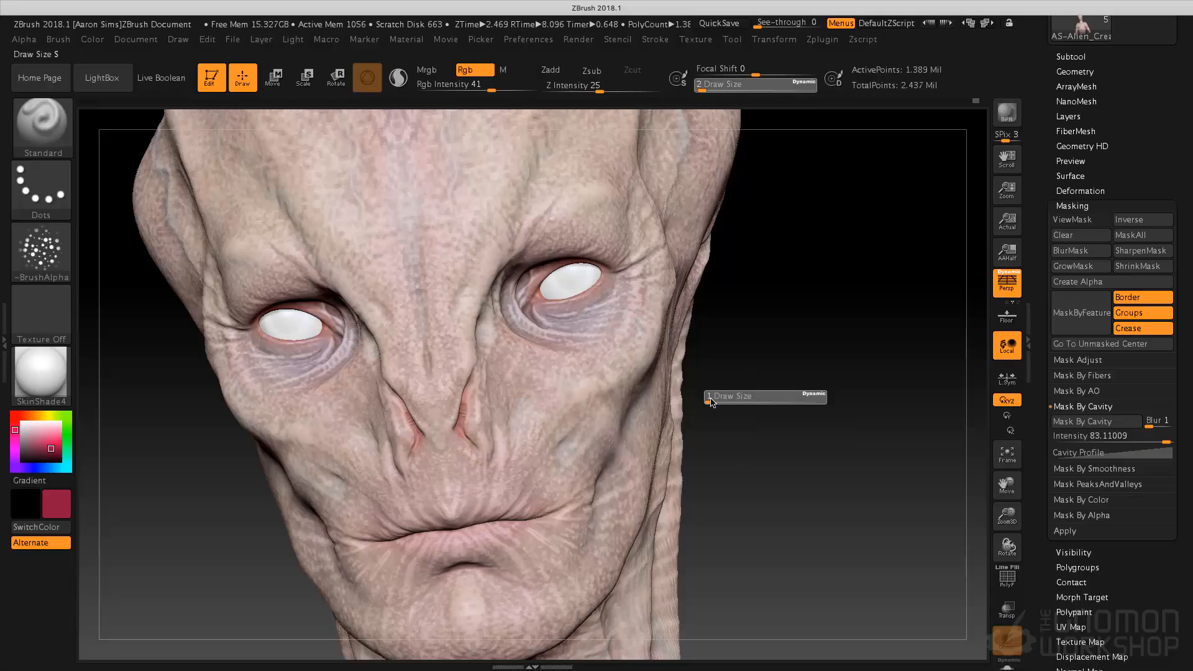
{"action": "mouse_move", "coordinate": [460, 426]}
{"action": "left_mouse_down"}
{"action": "mouse_move", "coordinate": [469, 441]}
{"action": "mouse_move", "coordinate": [467, 387]}
{"action": "left_mouse_up"}
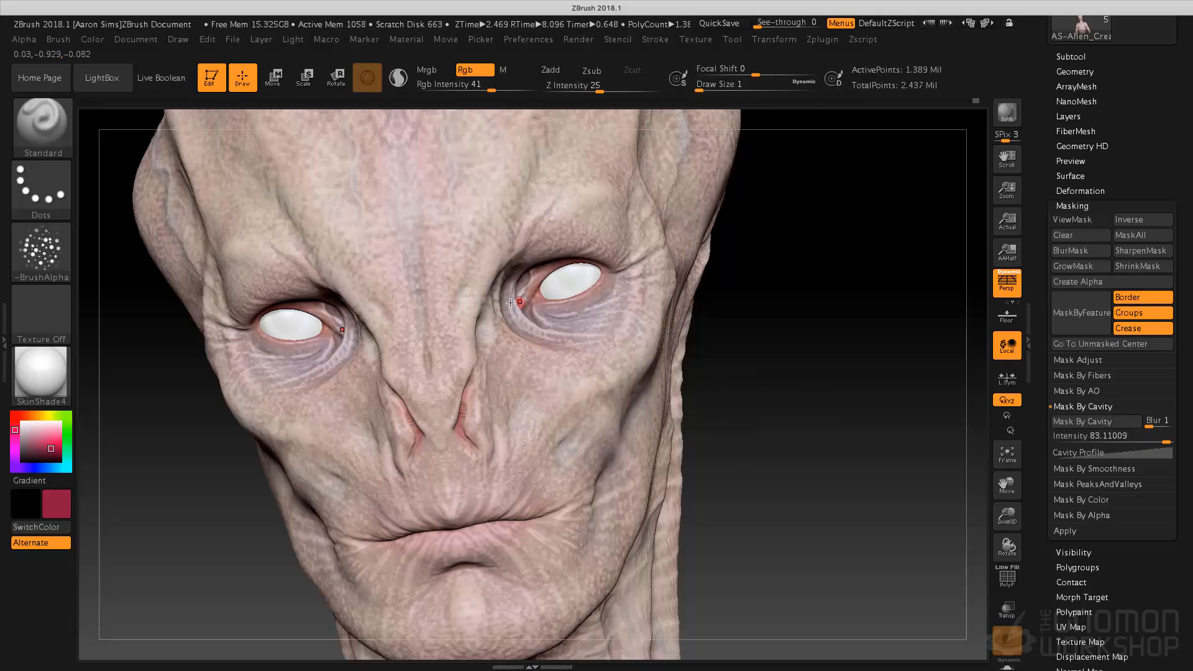
{"action": "mouse_move", "coordinate": [530, 282]}
{"action": "left_mouse_down"}
{"action": "mouse_move", "coordinate": [526, 299]}
{"action": "mouse_move", "coordinate": [539, 304]}
{"action": "mouse_move", "coordinate": [612, 285]}
{"action": "mouse_move", "coordinate": [545, 276]}
{"action": "left_mouse_up"}
{"action": "left_click_drag", "start_coordinate": [792, 301], "coordinate": [798, 267]}
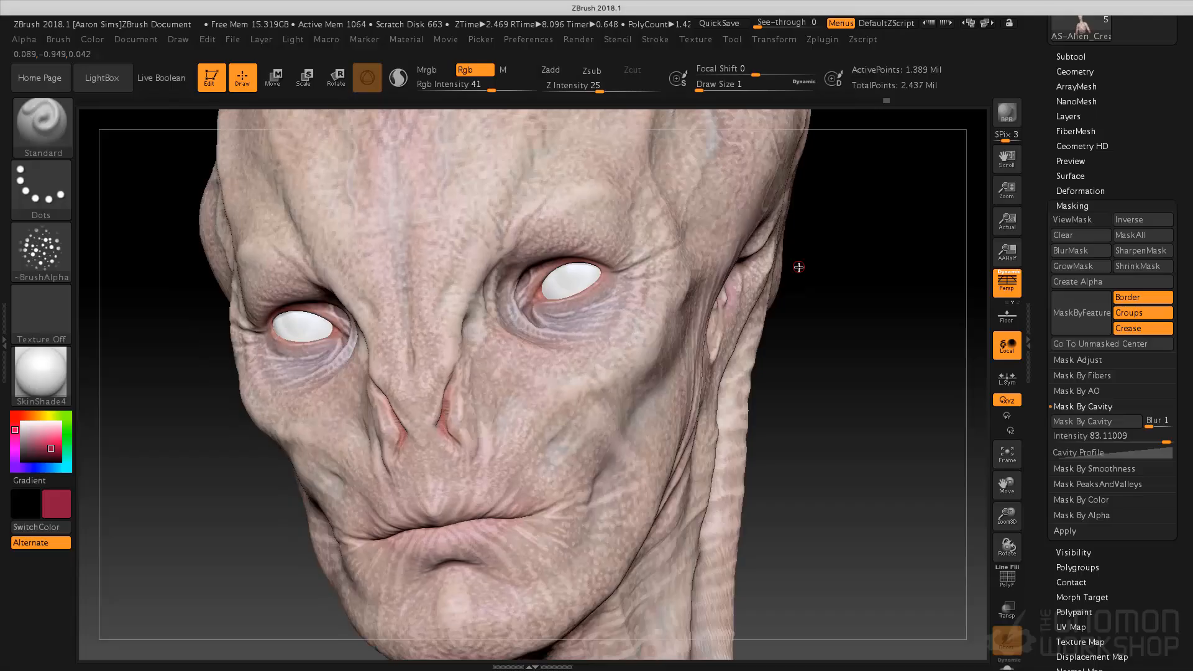
Step: Paint crimson along the lower eyelid rims and deepen the edges of the nostril slits
{"action": "mouse_move", "coordinate": [543, 292]}
{"action": "left_mouse_down"}
{"action": "mouse_move", "coordinate": [525, 287]}
{"action": "mouse_move", "coordinate": [523, 313]}
{"action": "mouse_move", "coordinate": [550, 335]}
{"action": "left_mouse_up"}
{"action": "left_click_drag", "start_coordinate": [825, 280], "coordinate": [649, 286]}
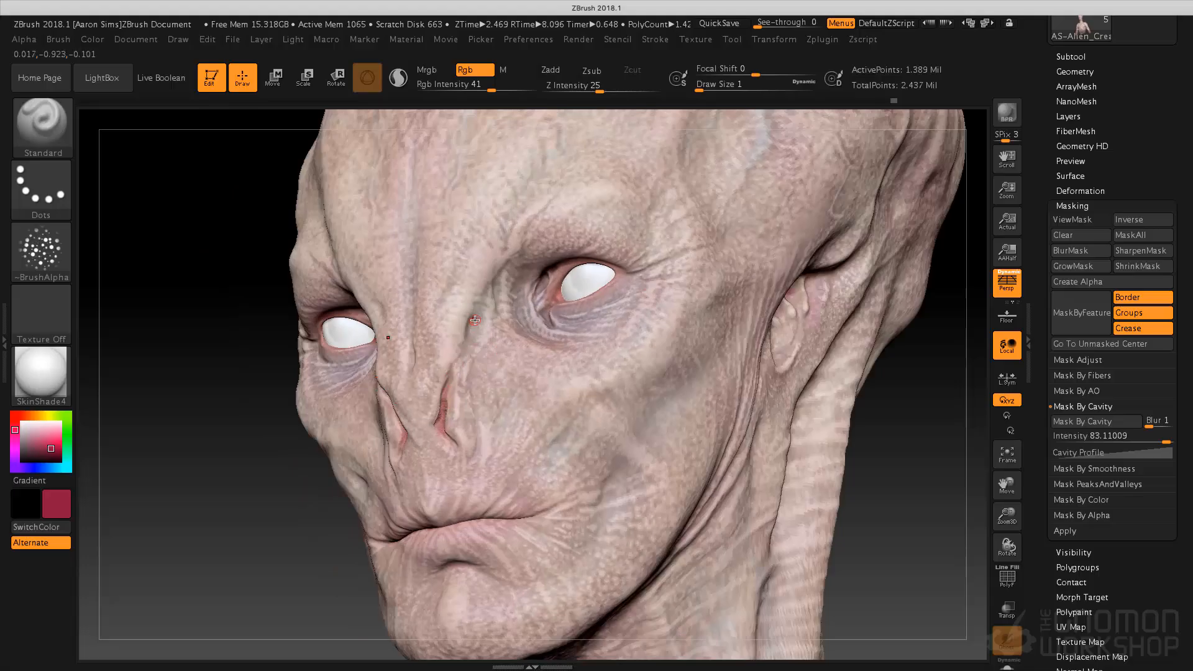
{"action": "left_click_drag", "start_coordinate": [440, 423], "coordinate": [447, 434]}
{"action": "left_click_drag", "start_coordinate": [879, 421], "coordinate": [833, 308]}
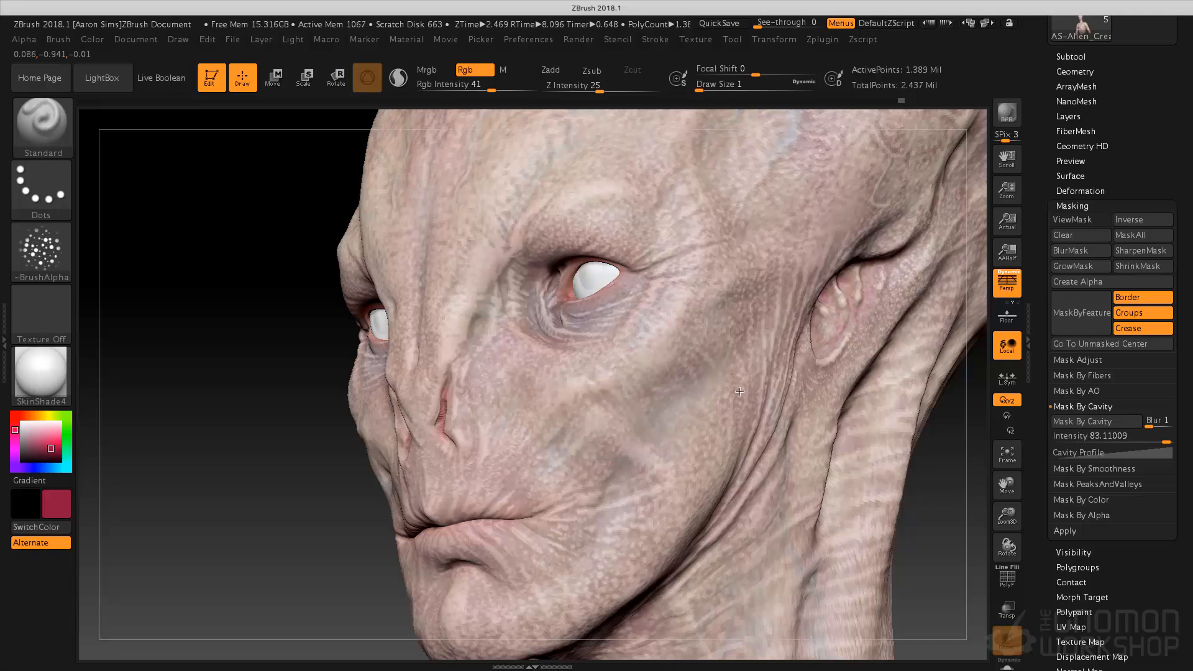
{"action": "left_click_drag", "start_coordinate": [449, 382], "coordinate": [448, 435]}
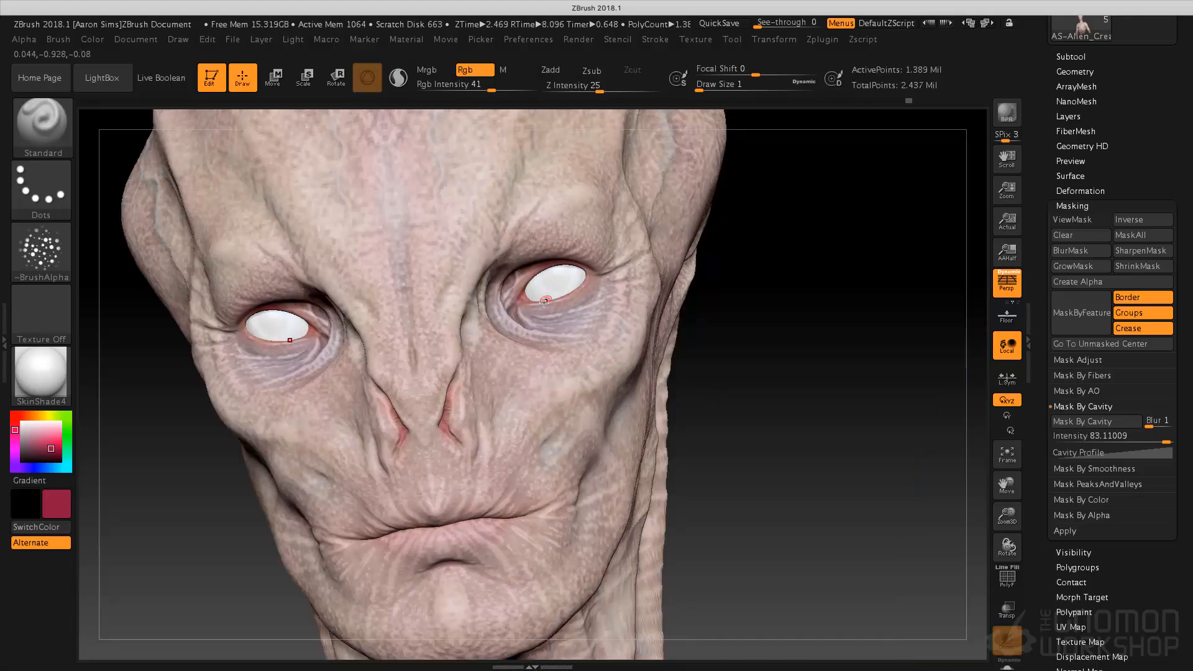
{"action": "key", "text": "shift"}
{"action": "left_click_drag", "start_coordinate": [756, 417], "coordinate": [755, 419], "text": "shift"}
{"action": "left_click_drag", "start_coordinate": [697, 454], "coordinate": [688, 304], "text": "alt"}
{"action": "mouse_move", "coordinate": [735, 431]}
{"action": "left_mouse_down"}
{"action": "mouse_move", "coordinate": [769, 435]}
{"action": "mouse_move", "coordinate": [760, 427]}
{"action": "mouse_move", "coordinate": [743, 484]}
{"action": "mouse_move", "coordinate": [727, 495]}
{"action": "mouse_move", "coordinate": [815, 330]}
{"action": "left_mouse_up"}
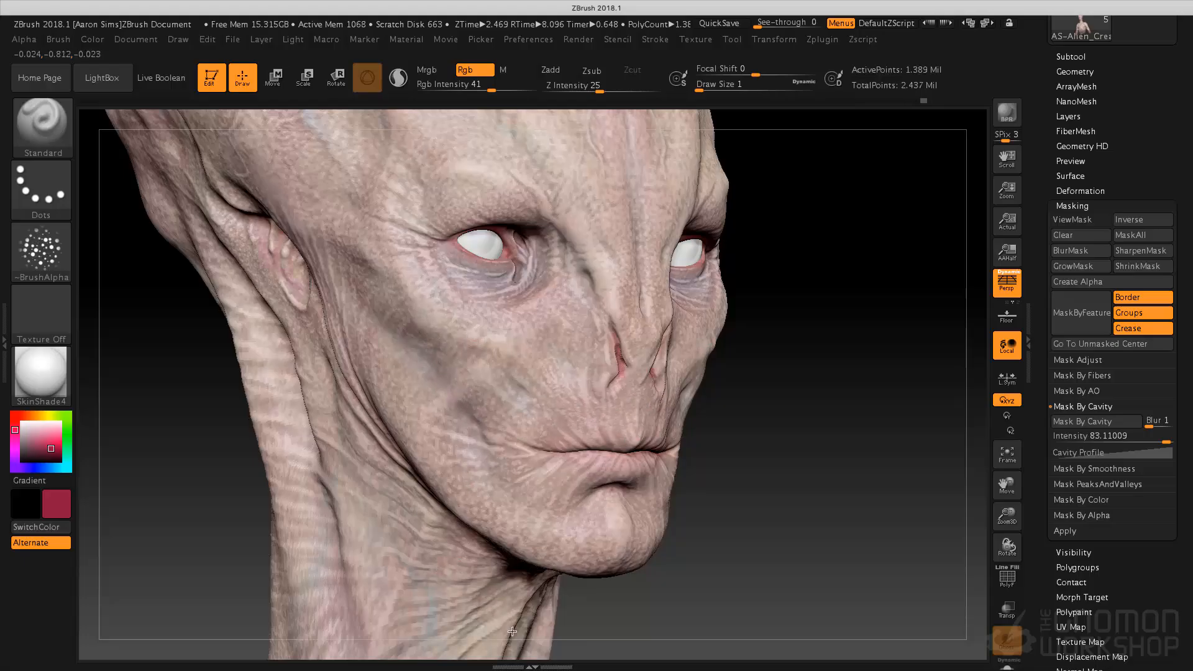
Step: Change the paint colour to a near-black dark red and raise the Rgb intensity to 88
{"action": "left_click_drag", "start_coordinate": [790, 365], "coordinate": [739, 471], "text": "alt"}
{"action": "left_click", "coordinate": [40, 459]}
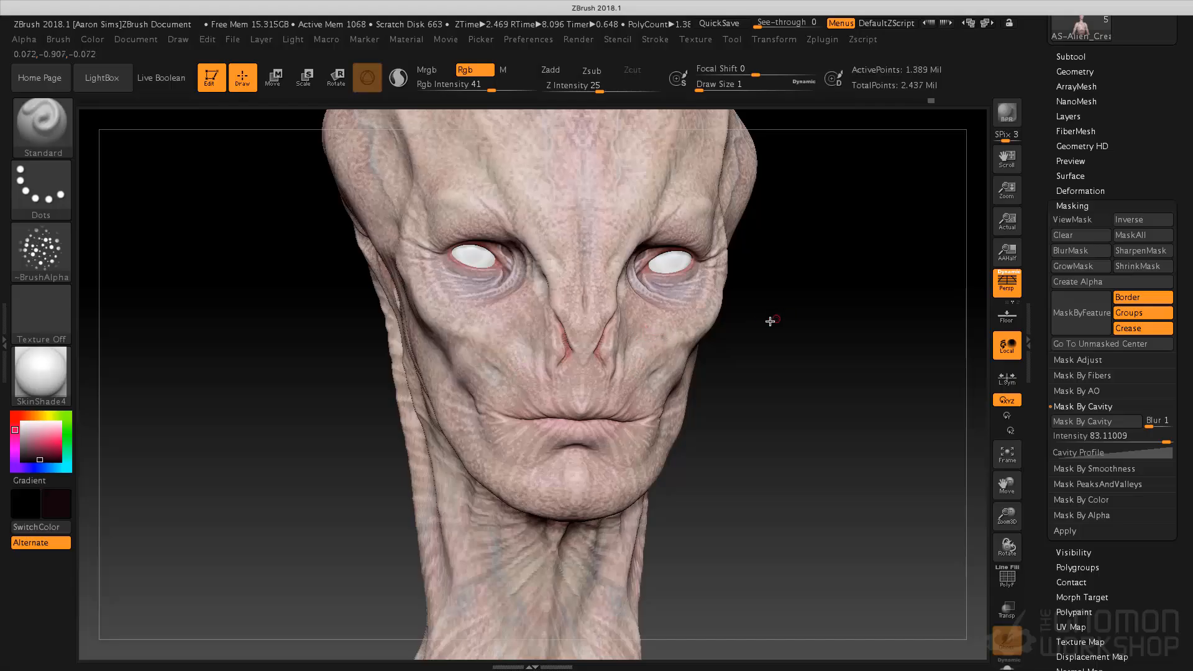
{"action": "left_click_drag", "start_coordinate": [491, 90], "coordinate": [508, 90]}
{"action": "left_click_drag", "start_coordinate": [775, 295], "coordinate": [776, 415], "text": "alt"}
{"action": "left_click", "coordinate": [51, 253]}
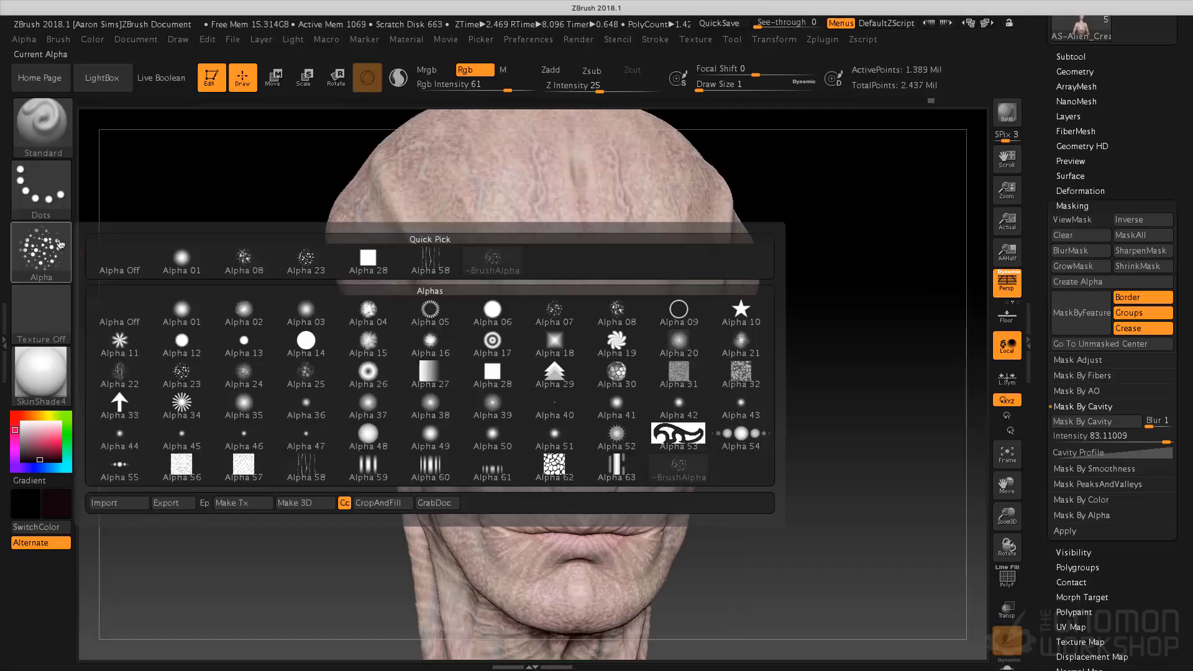
{"action": "left_click", "coordinate": [51, 249]}
{"action": "left_click", "coordinate": [51, 251]}
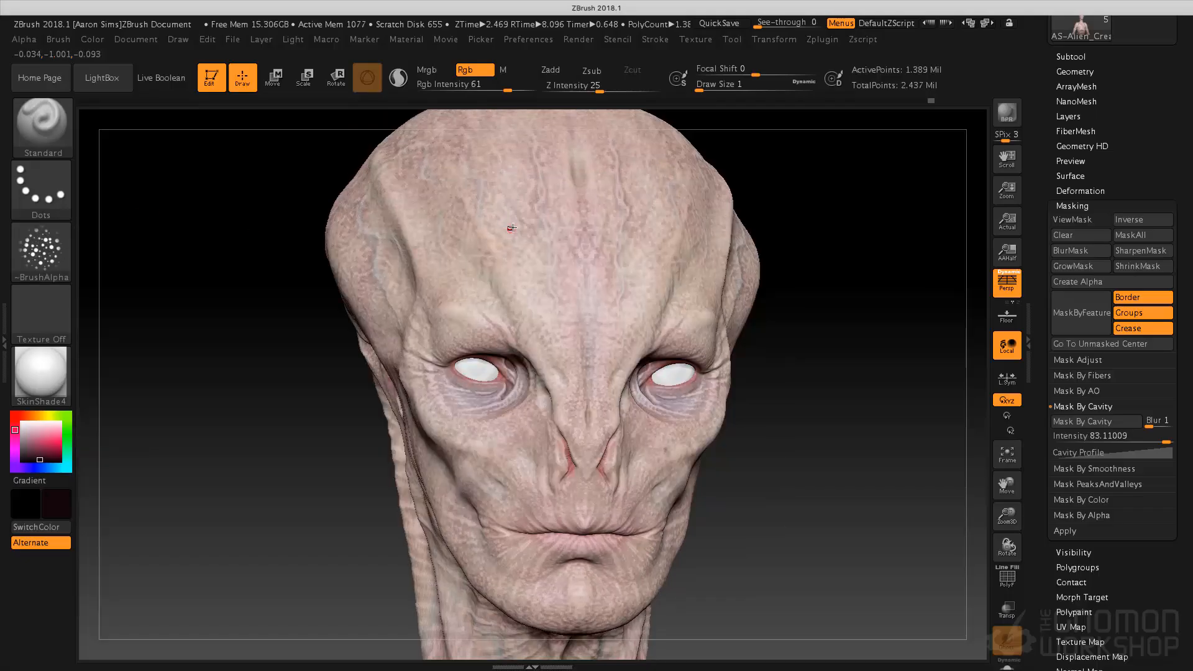
{"action": "left_click", "coordinate": [525, 88]}
Step: Dot small dark moles over the forehead, skull sides, cheeks and chin with the spotted alpha
{"action": "left_click_drag", "start_coordinate": [766, 453], "coordinate": [764, 440]}
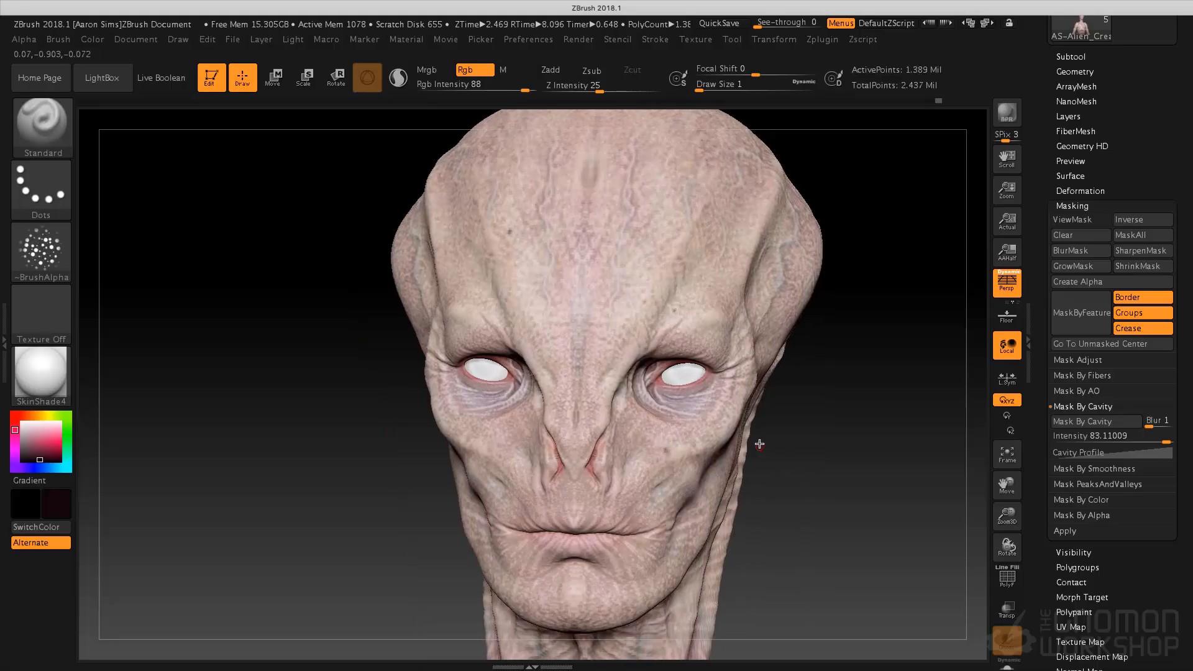
{"action": "mouse_move", "coordinate": [782, 212]}
{"action": "right_mouse_down"}
{"action": "mouse_move", "coordinate": [873, 336]}
{"action": "mouse_move", "coordinate": [809, 271]}
{"action": "right_mouse_up"}
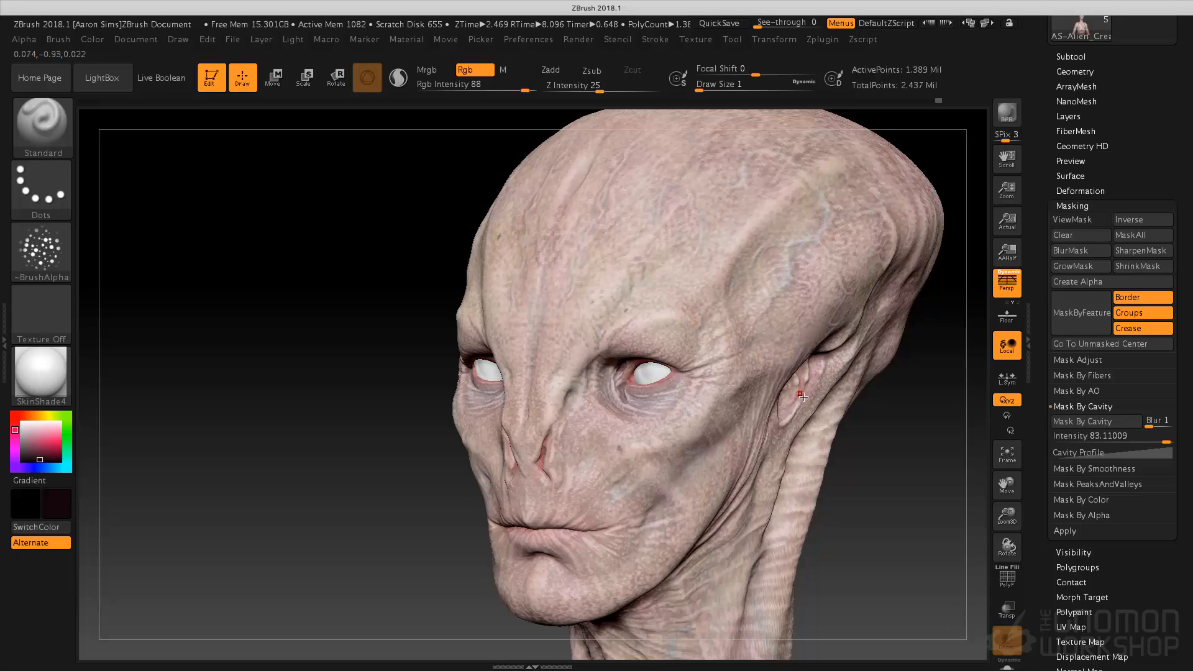
{"action": "left_click_drag", "start_coordinate": [809, 542], "coordinate": [838, 546]}
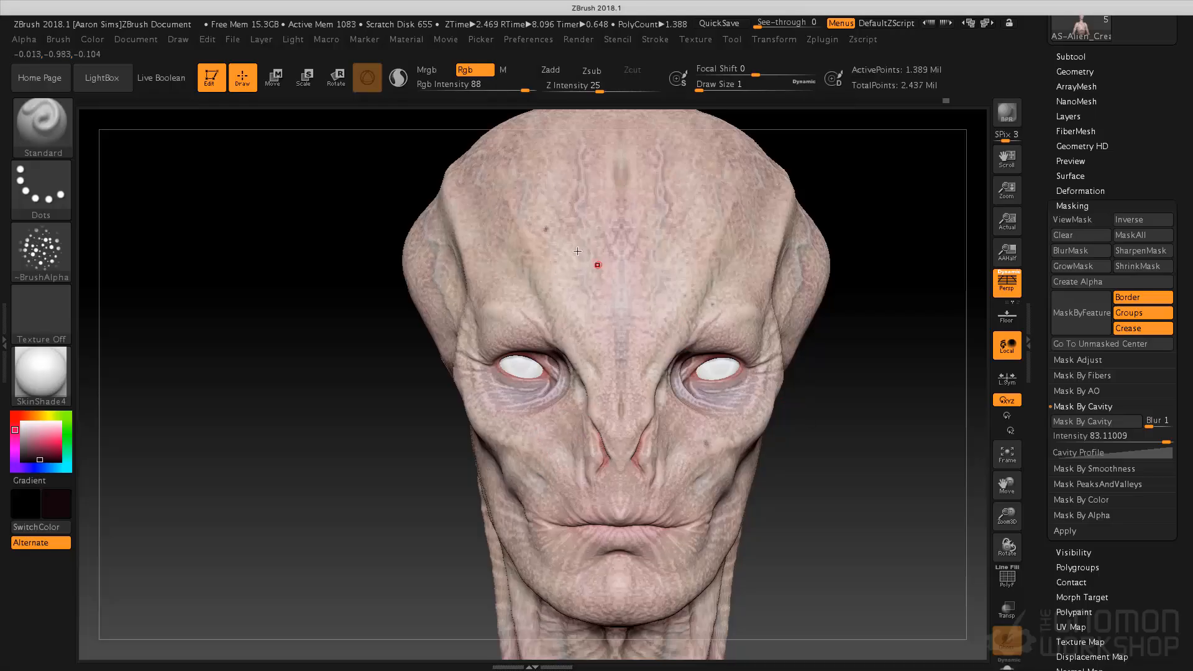
{"action": "left_click_drag", "start_coordinate": [825, 381], "coordinate": [850, 377]}
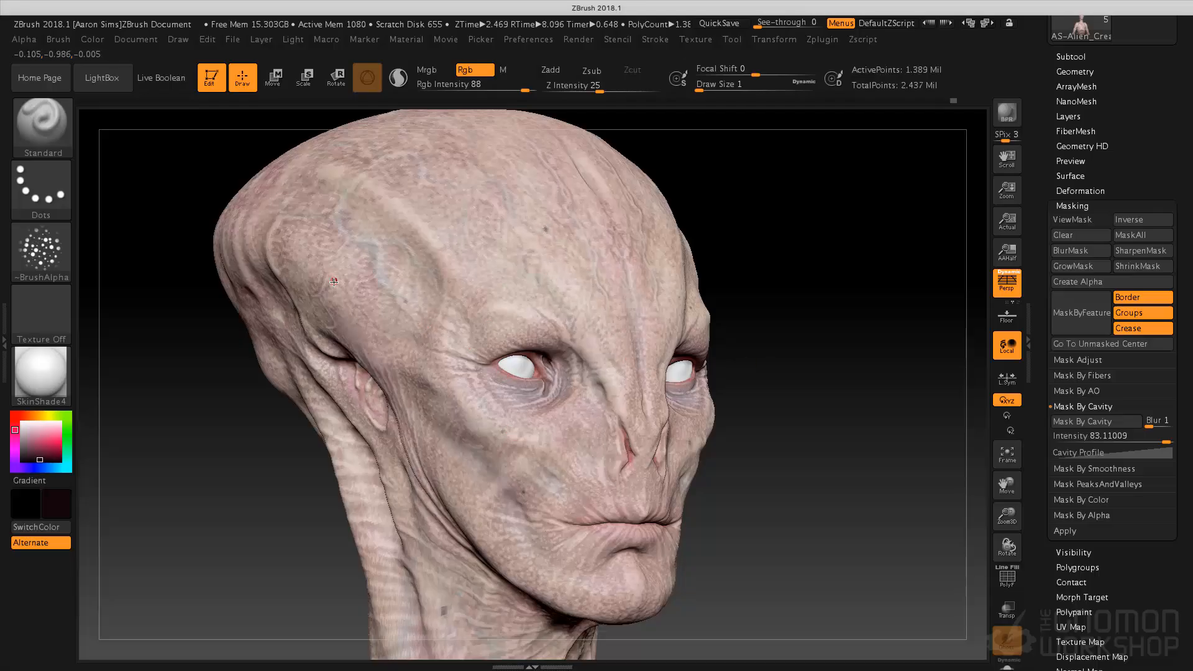
{"action": "mouse_move", "coordinate": [815, 358]}
{"action": "left_mouse_down"}
{"action": "mouse_move", "coordinate": [802, 348]}
{"action": "mouse_move", "coordinate": [799, 360]}
{"action": "left_mouse_up"}
{"action": "left_click_drag", "start_coordinate": [813, 196], "coordinate": [654, 141]}
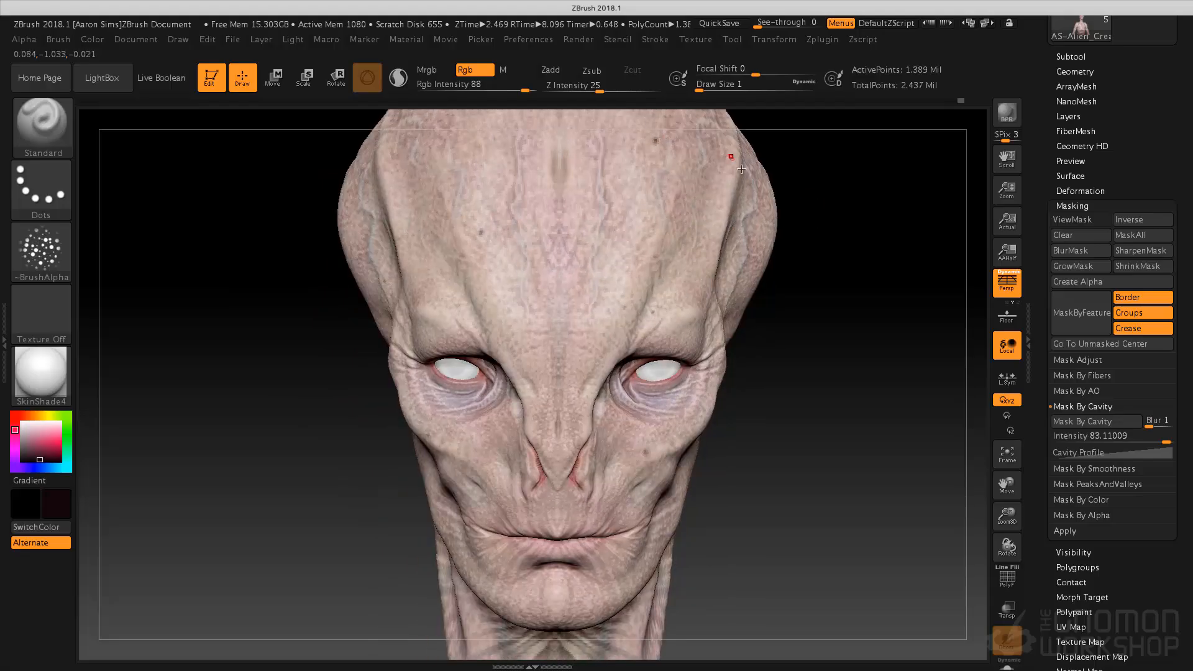
{"action": "left_click_drag", "start_coordinate": [805, 326], "coordinate": [730, 516]}
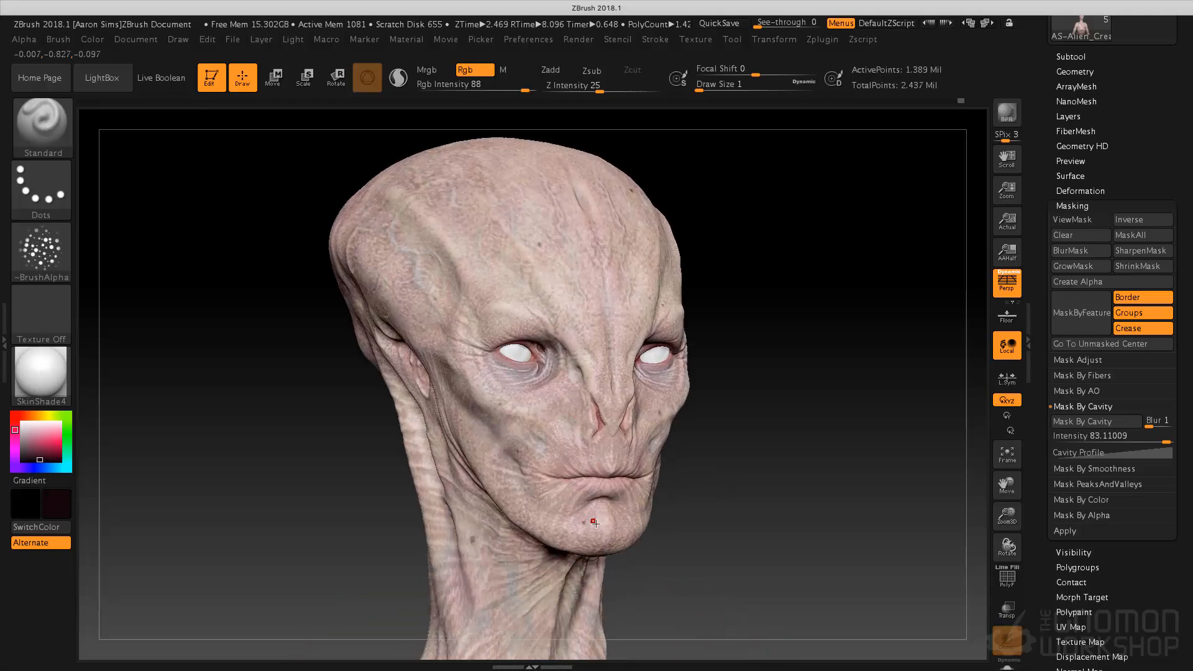
Step: Dot more dark moles along the neck and jaw, working from several angles
{"action": "right_click_drag", "start_coordinate": [562, 575], "coordinate": [698, 447], "text": "alt"}
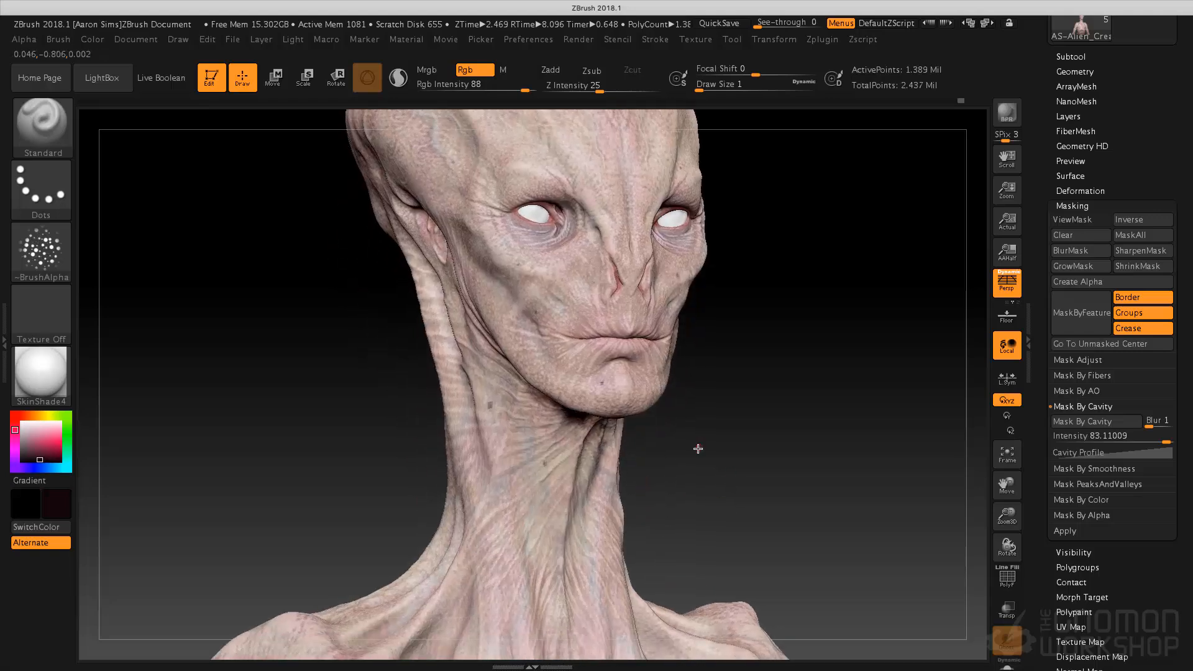
{"action": "left_click_drag", "start_coordinate": [722, 474], "coordinate": [639, 492]}
{"action": "left_click_drag", "start_coordinate": [758, 446], "coordinate": [654, 453]}
{"action": "left_click_drag", "start_coordinate": [744, 421], "coordinate": [725, 407]}
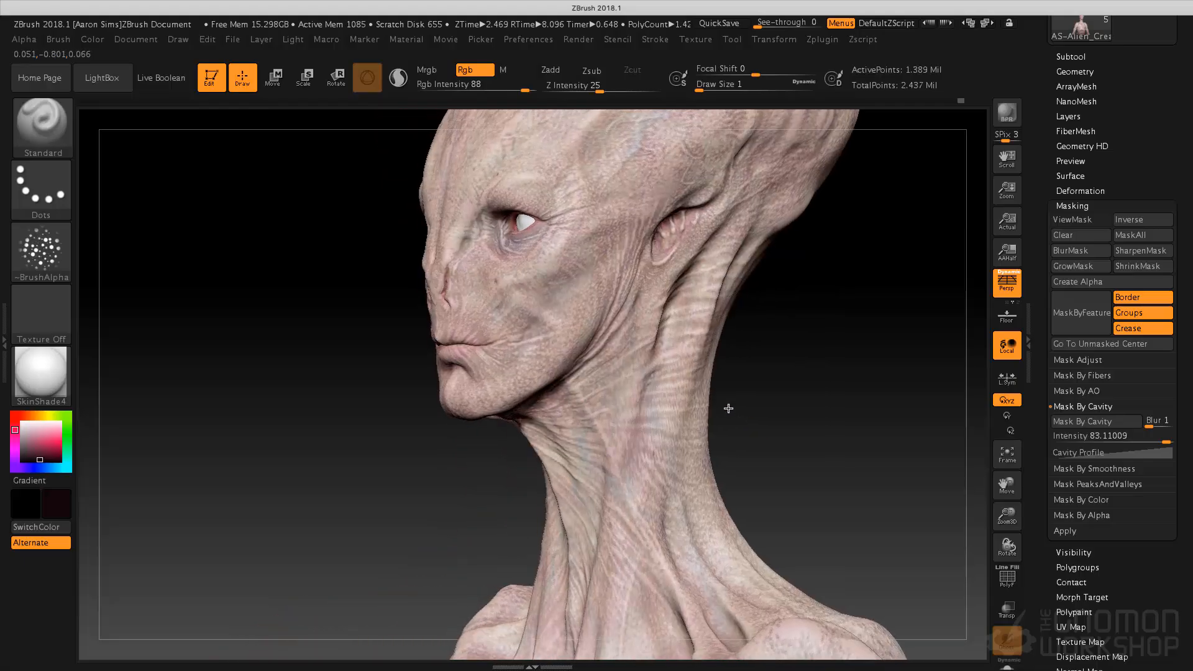
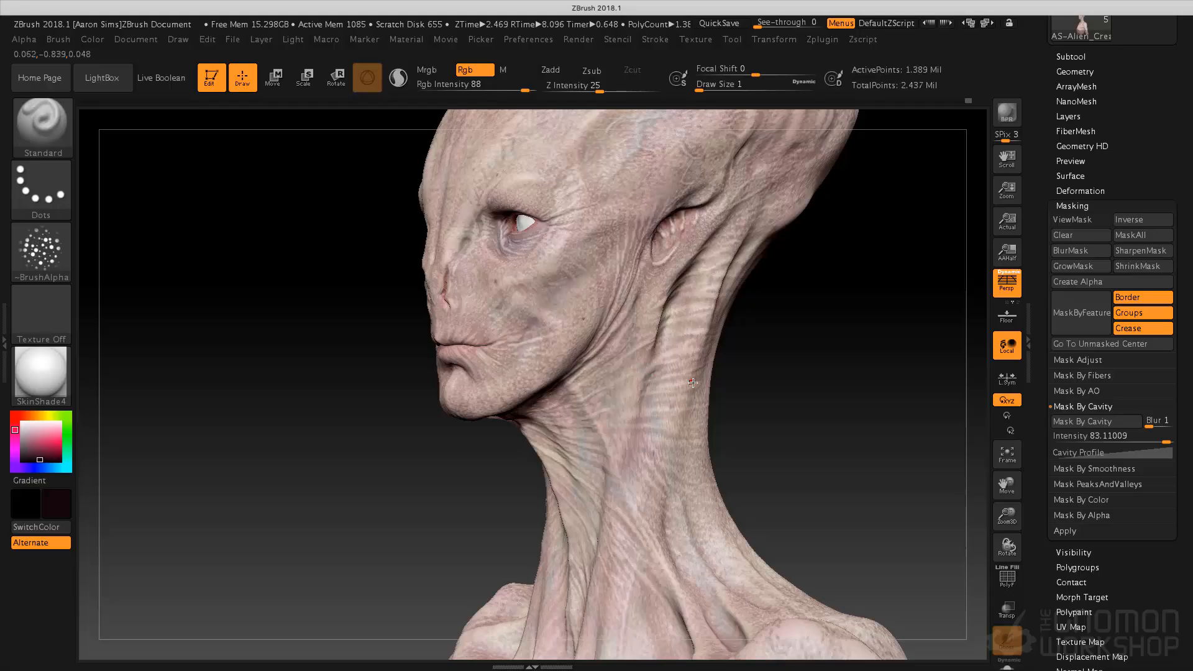
{"action": "left_click_drag", "start_coordinate": [796, 341], "coordinate": [757, 365], "text": "shift"}
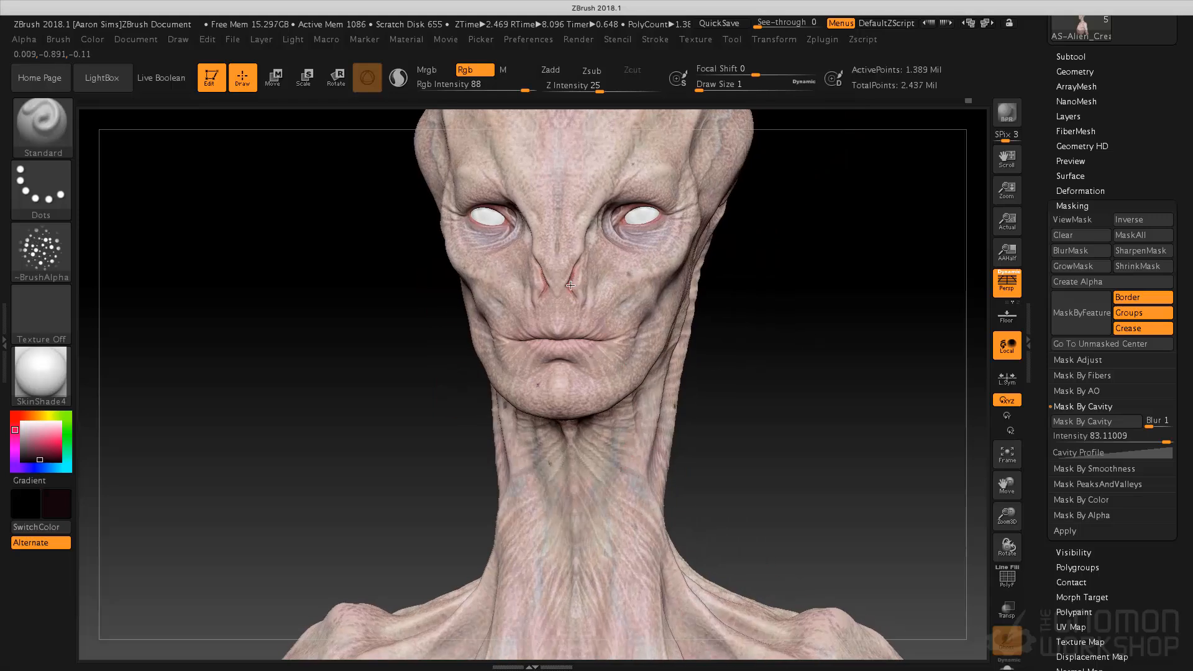
{"action": "left_click_drag", "start_coordinate": [759, 386], "coordinate": [817, 586], "text": "shift"}
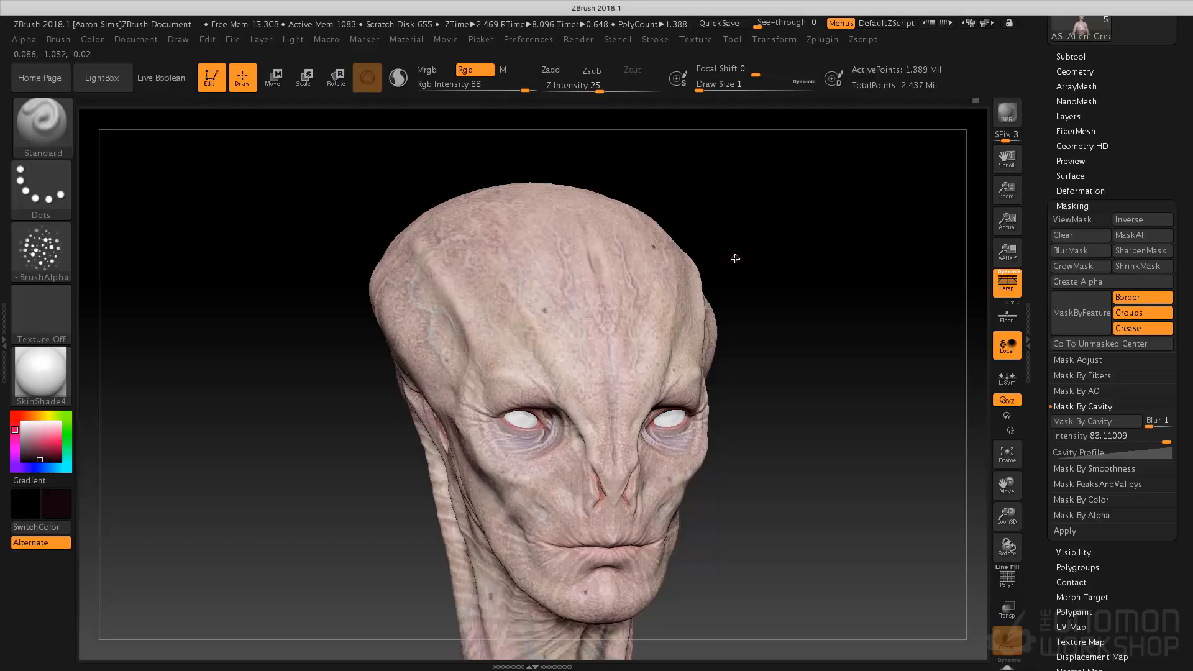
Step: Scatter dark moles across the collarbones, upper chest and shoulders, adding a few on the skull
{"action": "left_click_drag", "start_coordinate": [774, 419], "coordinate": [760, 369]}
{"action": "left_click_drag", "start_coordinate": [737, 435], "coordinate": [755, 311], "text": "alt"}
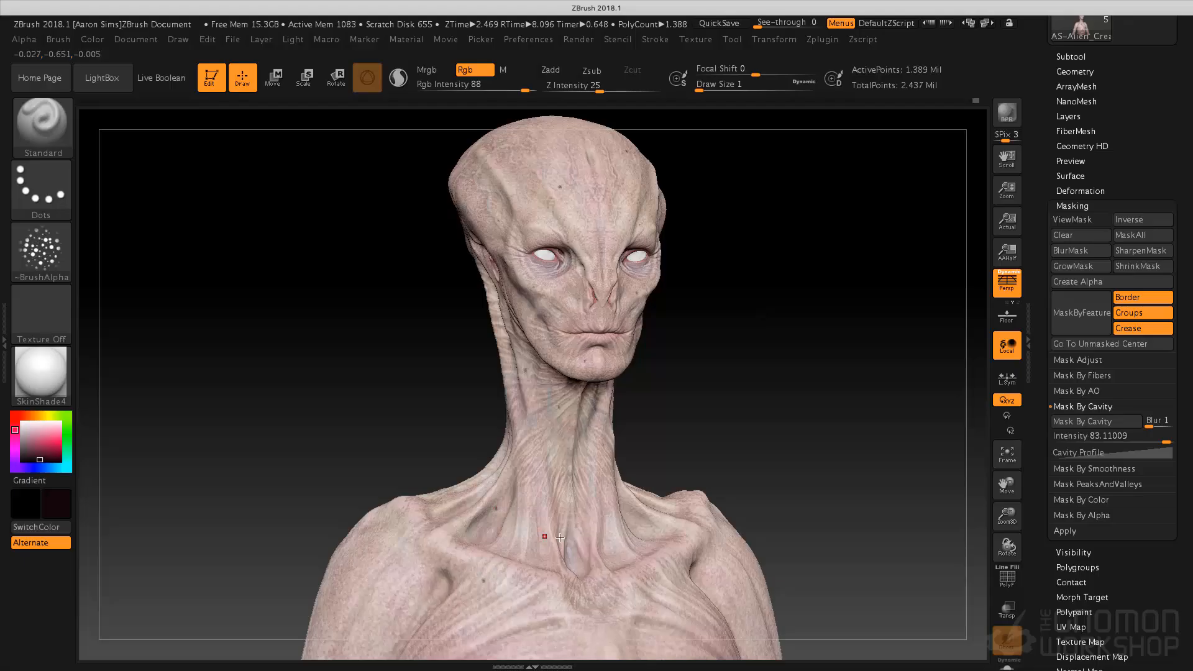
{"action": "left_click_drag", "start_coordinate": [742, 399], "coordinate": [690, 407]}
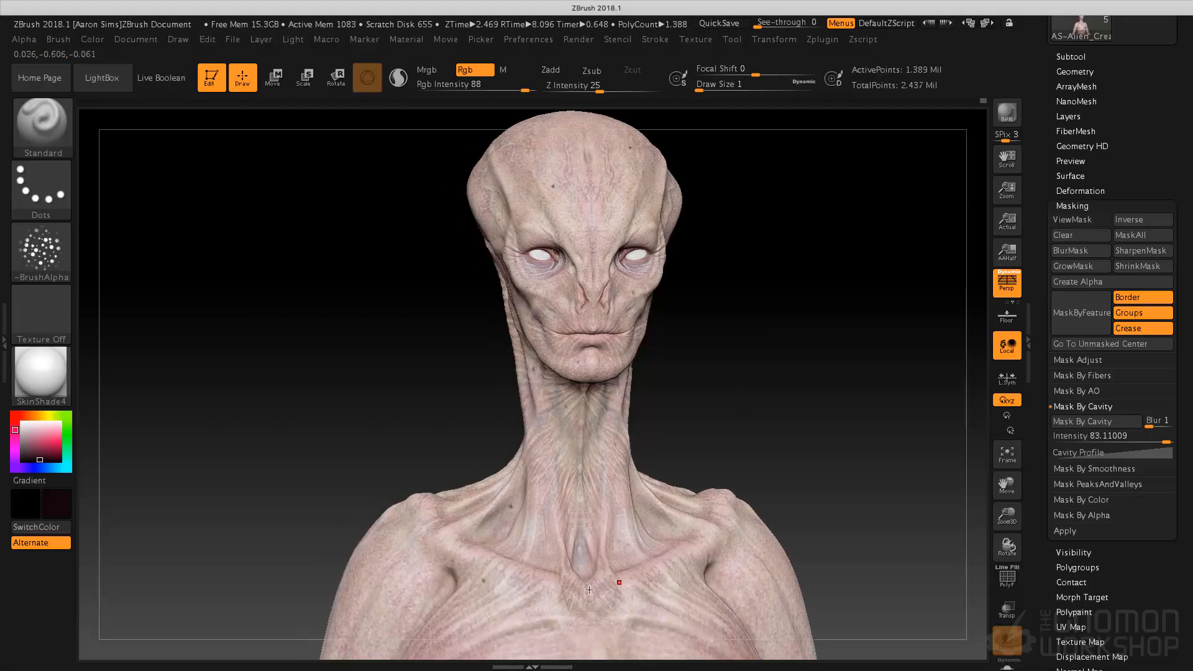
{"action": "mouse_move", "coordinate": [751, 399]}
{"action": "left_mouse_down"}
{"action": "mouse_move", "coordinate": [762, 402]}
{"action": "mouse_move", "coordinate": [749, 376]}
{"action": "left_mouse_up"}
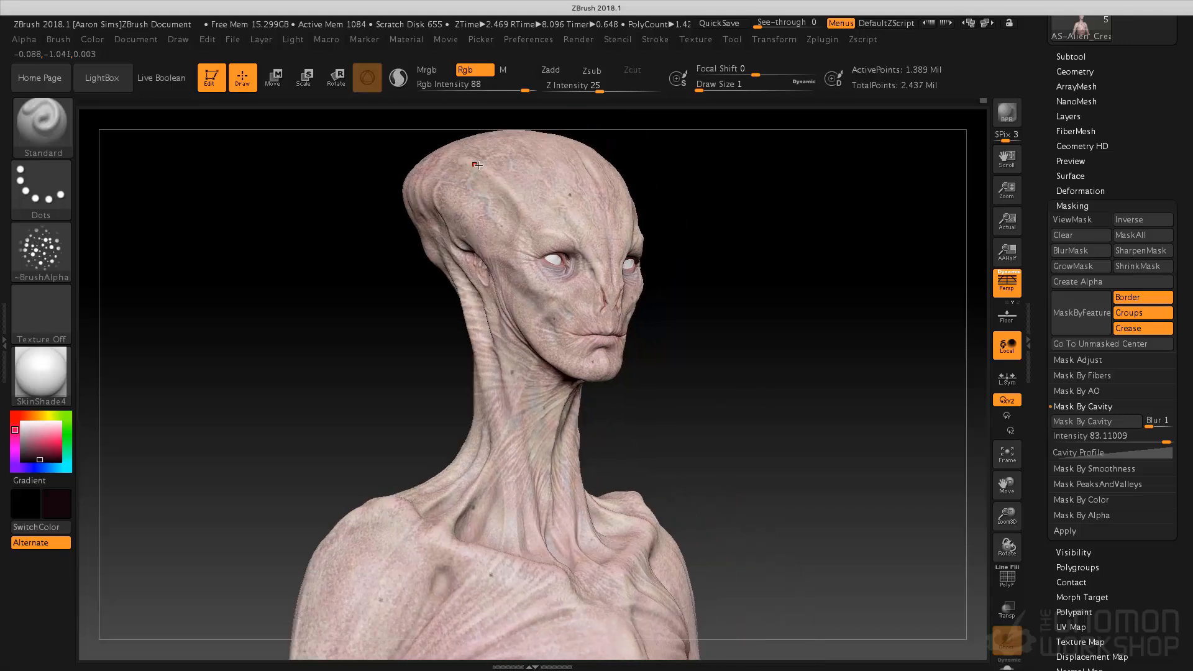
{"action": "left_click_drag", "start_coordinate": [642, 394], "coordinate": [697, 399]}
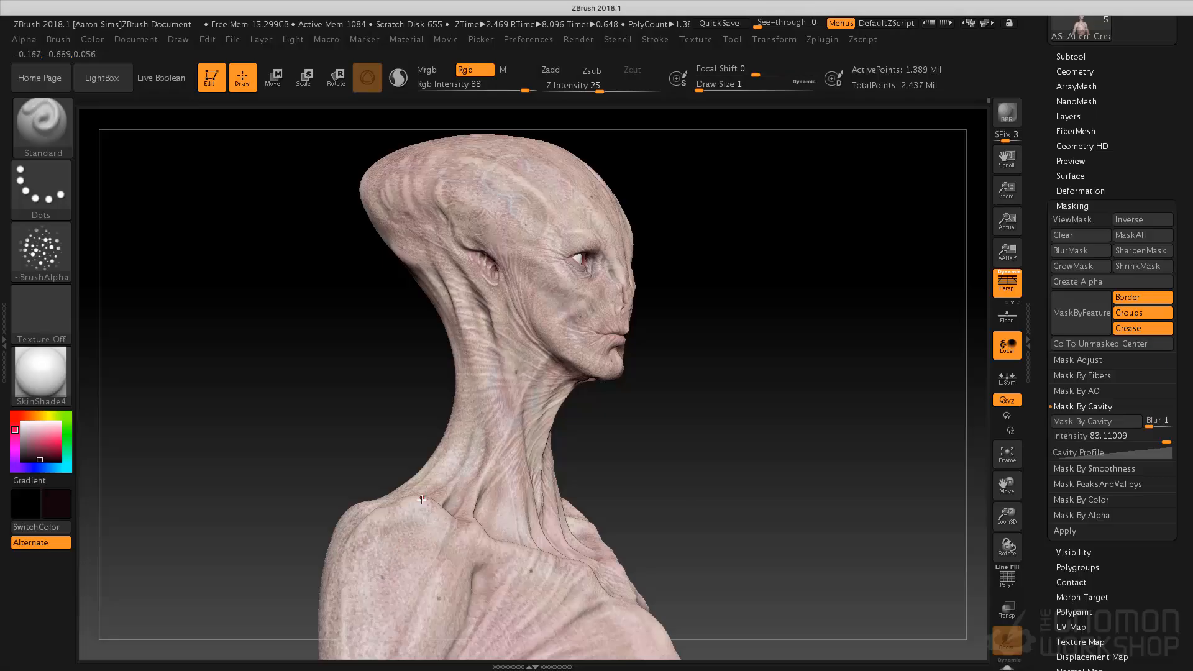
{"action": "mouse_move", "coordinate": [703, 429]}
{"action": "left_mouse_down"}
{"action": "mouse_move", "coordinate": [781, 395]}
{"action": "mouse_move", "coordinate": [785, 377]}
{"action": "mouse_move", "coordinate": [783, 411]}
{"action": "mouse_move", "coordinate": [778, 371]}
{"action": "mouse_move", "coordinate": [680, 497]}
{"action": "mouse_move", "coordinate": [711, 485]}
{"action": "mouse_move", "coordinate": [699, 479]}
{"action": "mouse_move", "coordinate": [815, 280]}
{"action": "mouse_move", "coordinate": [803, 330]}
{"action": "mouse_move", "coordinate": [826, 318]}
{"action": "left_mouse_up"}
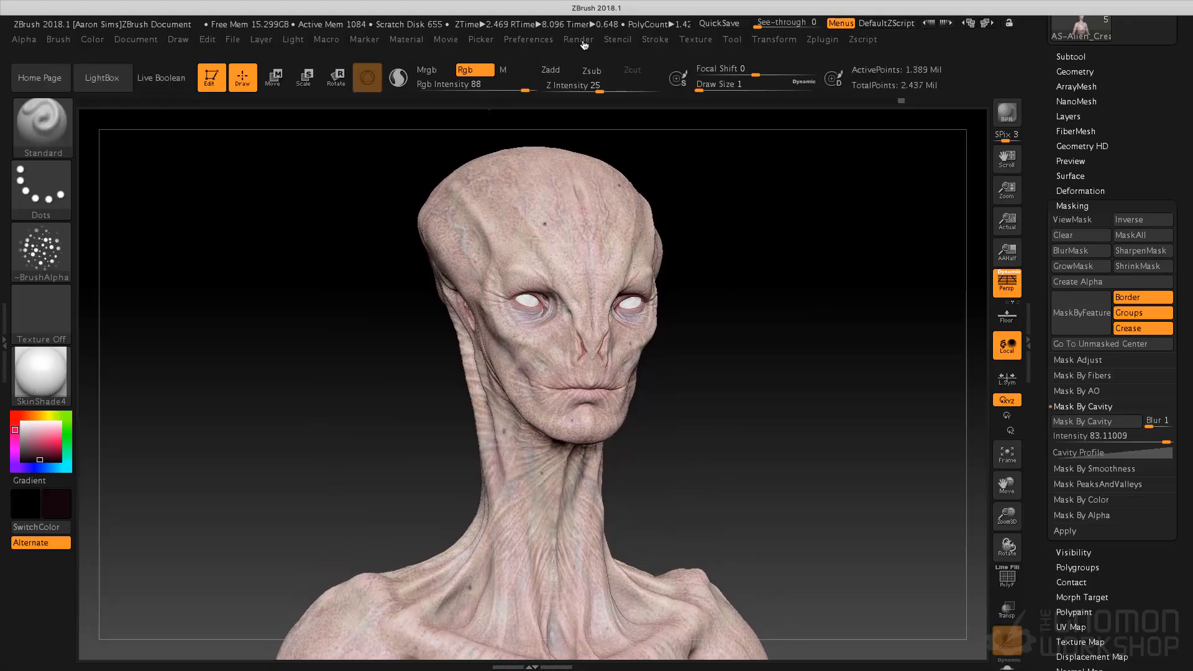
Step: Raise the SkinShade4 material's Specular value to 28
{"action": "left_click", "coordinate": [578, 39]}
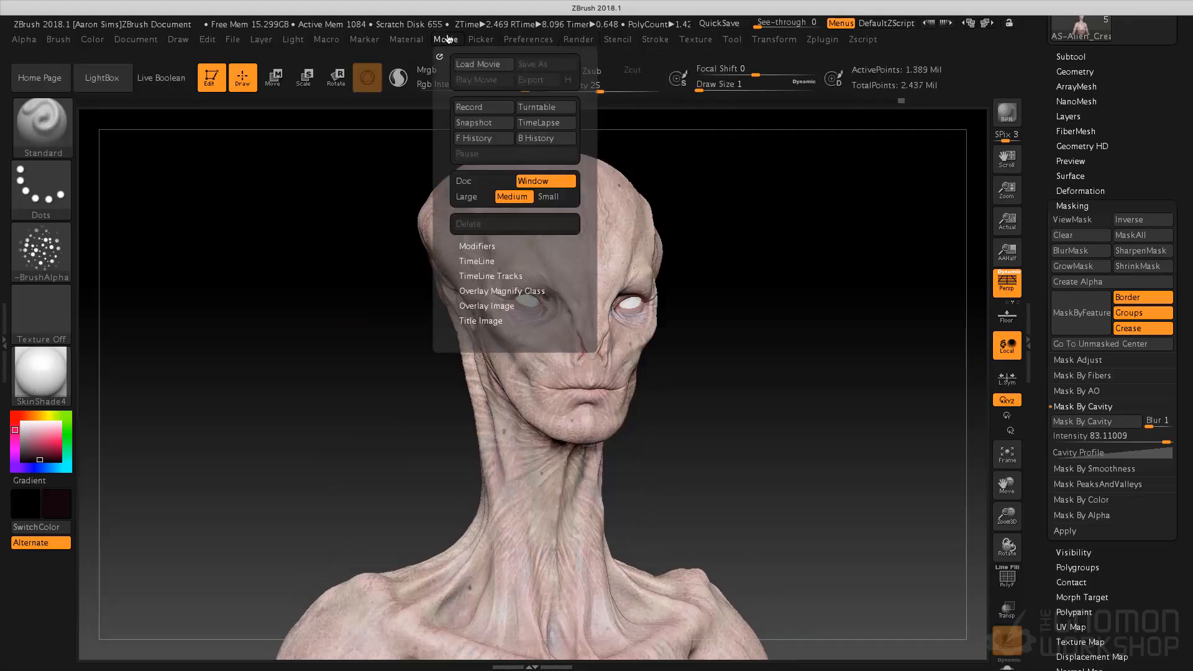
{"action": "mouse_move", "coordinate": [406, 39]}
{"action": "left_click", "coordinate": [456, 408]}
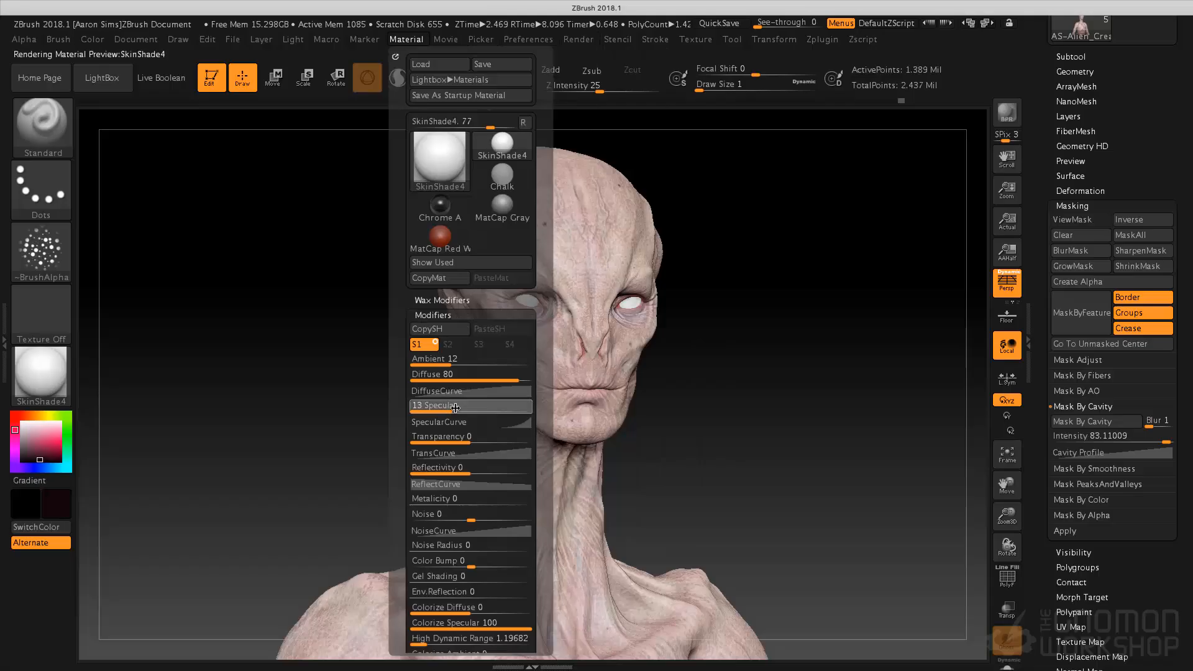
{"action": "left_click_drag", "start_coordinate": [462, 407], "coordinate": [476, 411]}
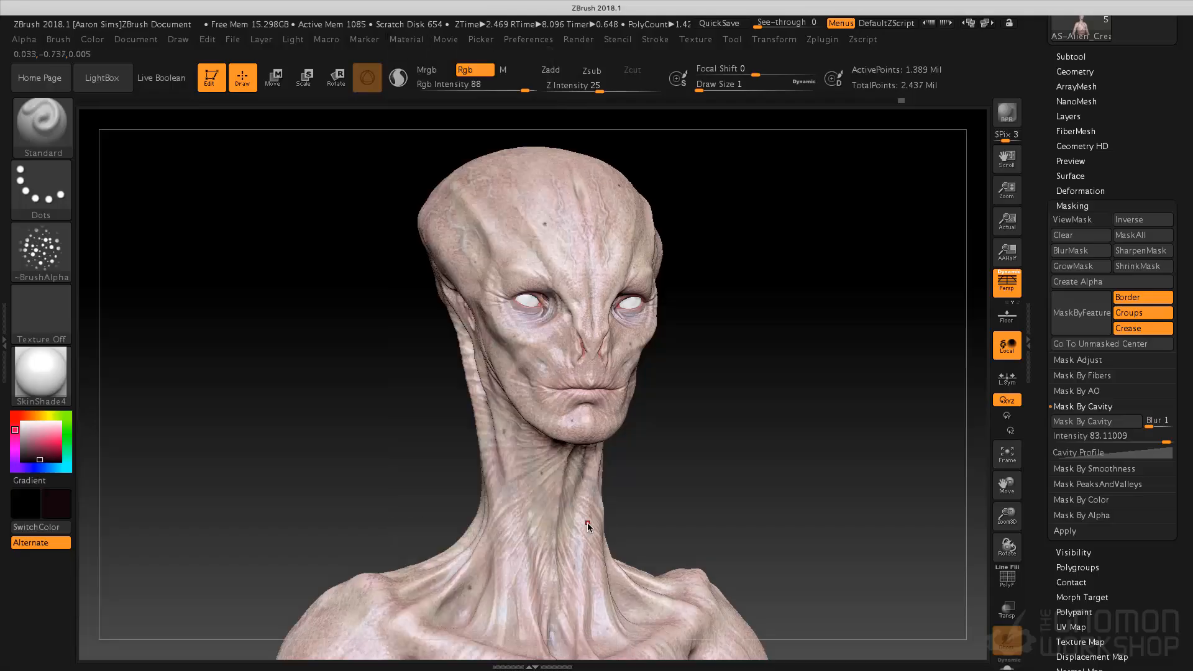
Step: Adjust the SkinShade4 cavity modifiers: CavityIntensity about 230.6, CavityRadius 1, CavityDiffuse 0.01152 and CavitySpecular about -0.17
{"action": "left_click", "coordinate": [410, 39]}
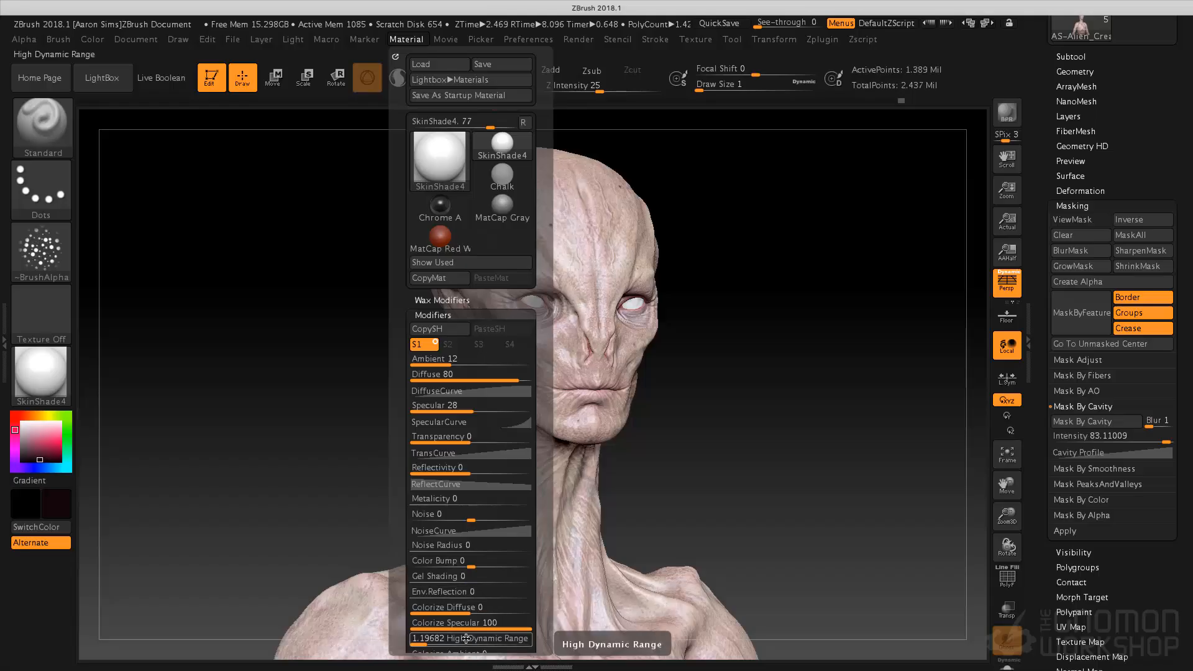
{"action": "left_click_drag", "start_coordinate": [543, 547], "coordinate": [543, 286]}
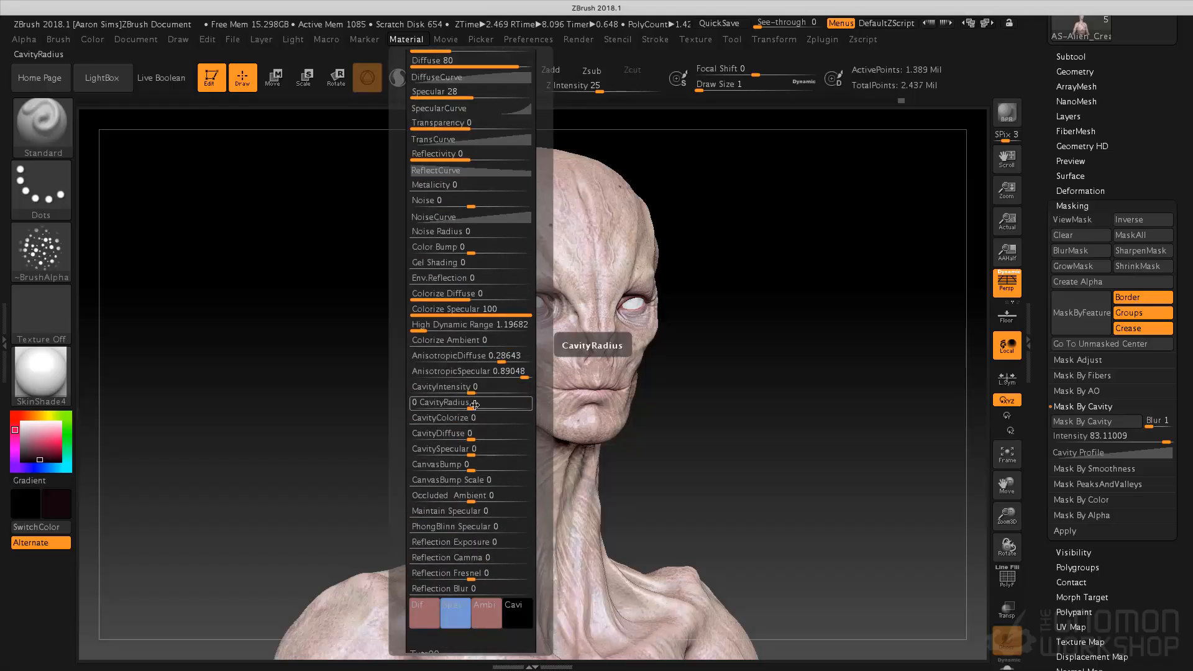
{"action": "mouse_move", "coordinate": [477, 435]}
{"action": "left_mouse_down"}
{"action": "mouse_move", "coordinate": [502, 439]}
{"action": "mouse_move", "coordinate": [479, 440]}
{"action": "left_mouse_up"}
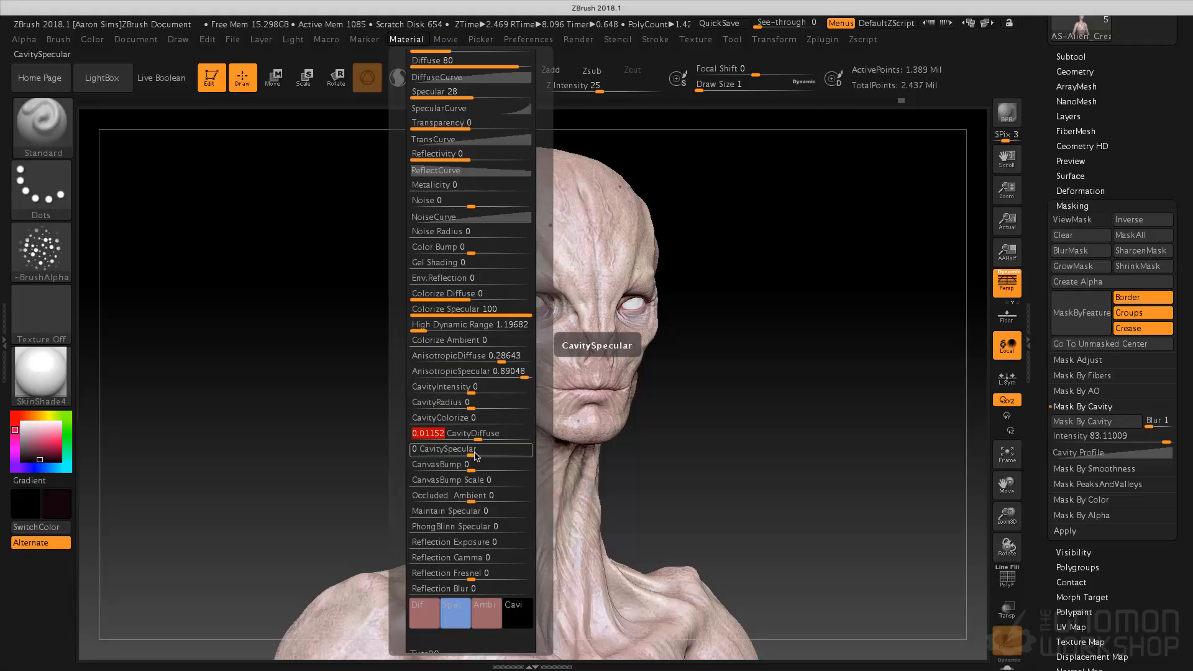
{"action": "left_click_drag", "start_coordinate": [476, 455], "coordinate": [465, 455]}
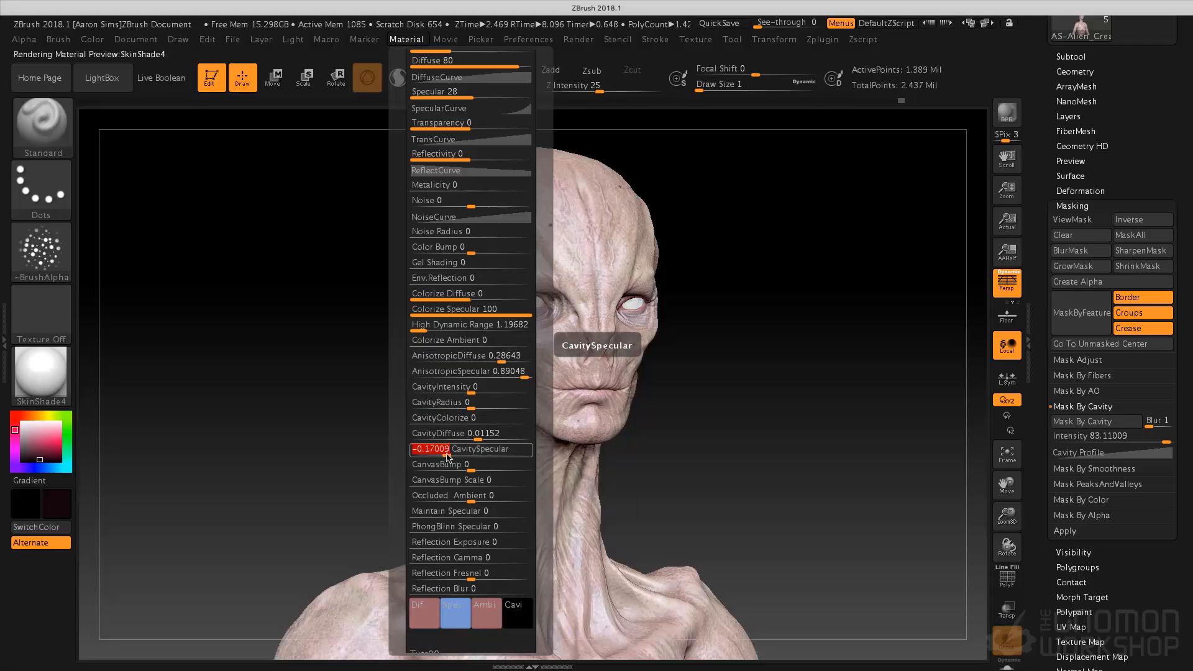
{"action": "mouse_move", "coordinate": [476, 408]}
{"action": "left_mouse_down"}
{"action": "mouse_move", "coordinate": [510, 398]}
{"action": "mouse_move", "coordinate": [477, 397]}
{"action": "left_mouse_up"}
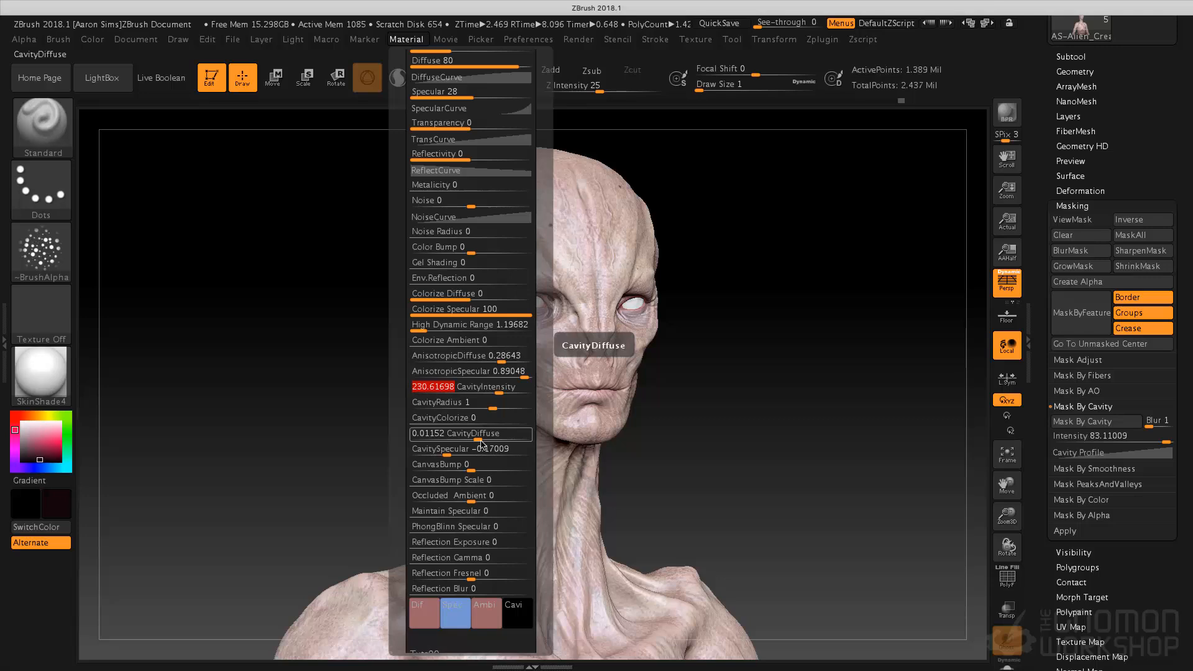
{"action": "mouse_move", "coordinate": [491, 424]}
{"action": "left_mouse_down"}
{"action": "mouse_move", "coordinate": [453, 425]}
{"action": "mouse_move", "coordinate": [509, 411]}
{"action": "left_mouse_up"}
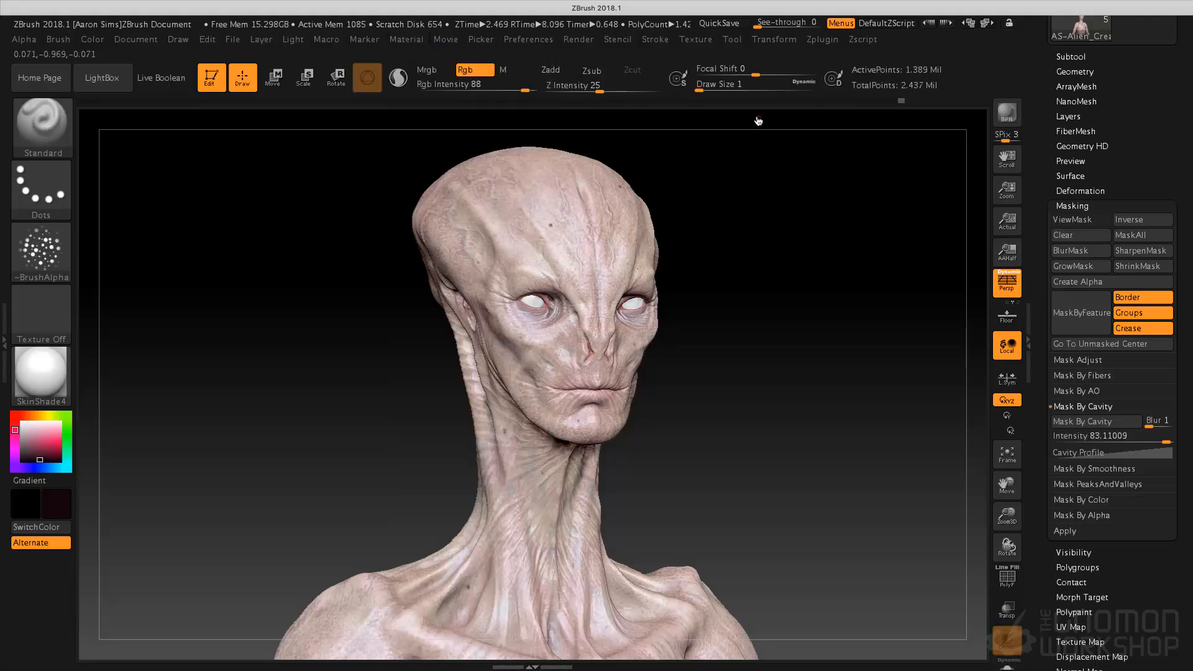
Step: Render the bust in the canvas to check the new specular and cavity shading
{"action": "left_click", "coordinate": [579, 39]}
{"action": "left_click", "coordinate": [595, 94]}
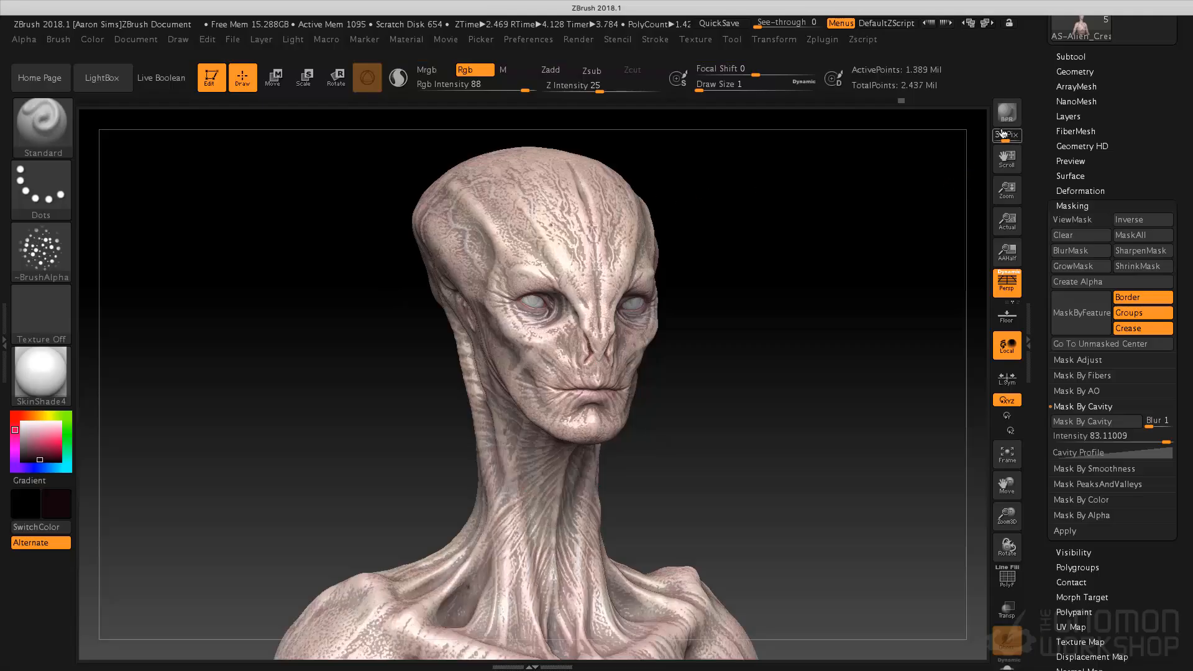
{"action": "left_click", "coordinate": [819, 192]}
Step: Send the painted bust to KeyShot with a BPR render, and switch back to ZBrush
{"action": "left_click", "coordinate": [1007, 113]}
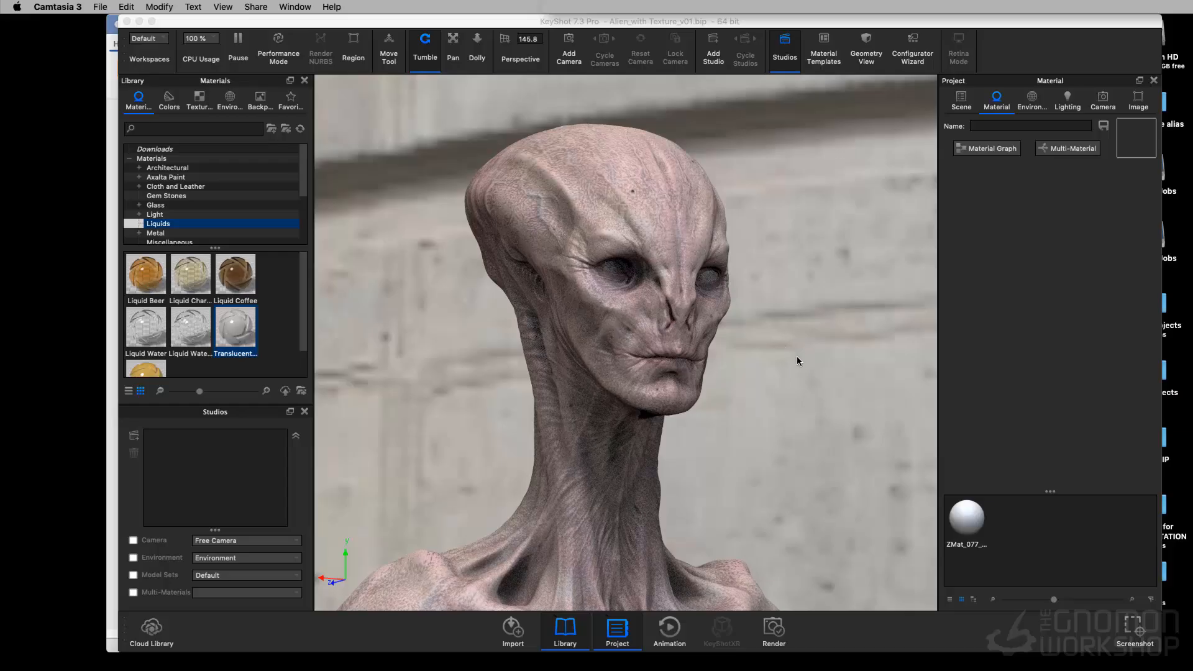
{"action": "key", "text": "super+Tab"}
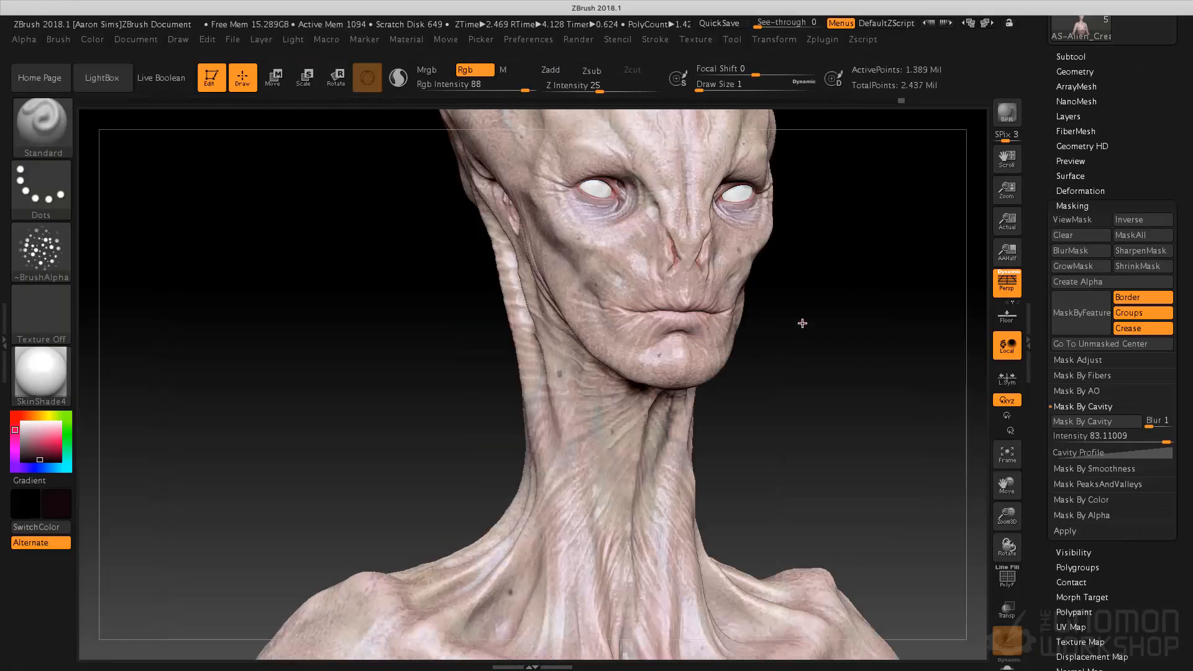
Step: Switch to KeyShot and assign the Translucent liquid material to the inner eye part of the ZBrush model
{"action": "left_click_drag", "start_coordinate": [803, 323], "coordinate": [764, 431]}
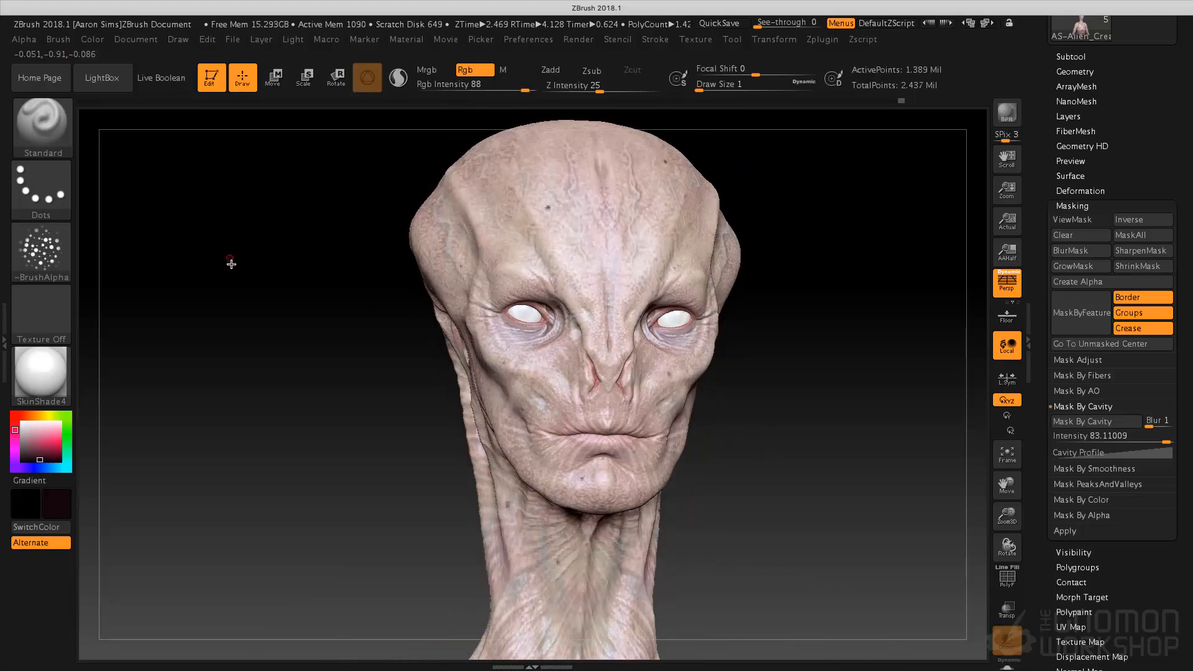
{"action": "mouse_move", "coordinate": [45, 380]}
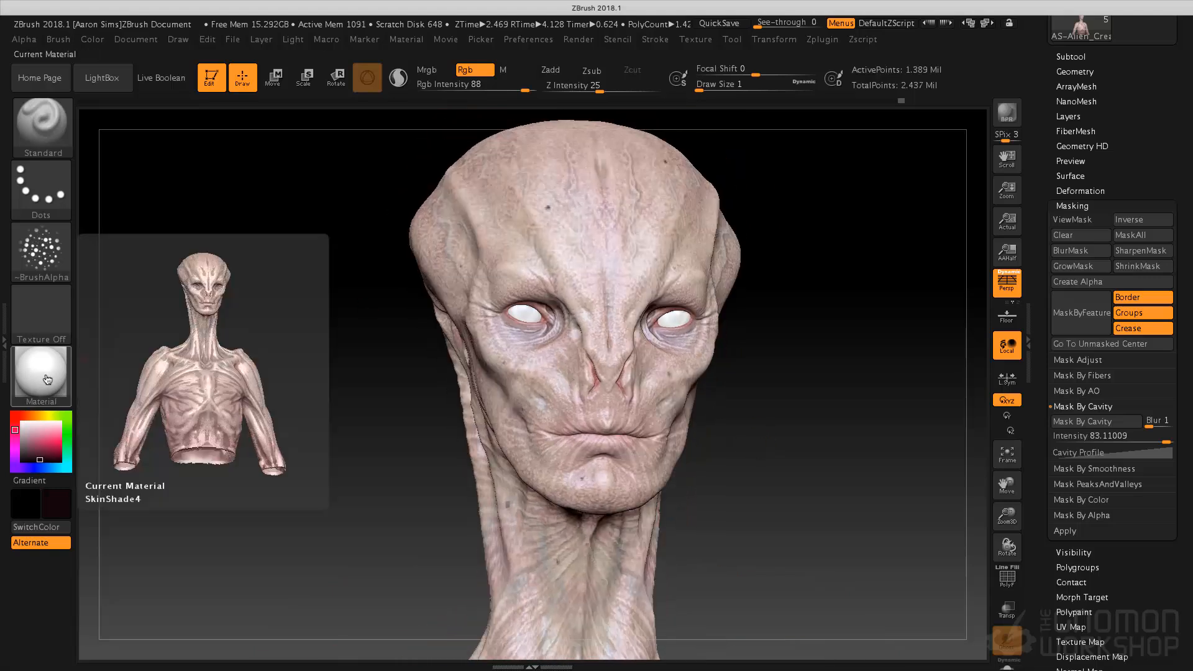
{"action": "left_click_drag", "start_coordinate": [331, 395], "coordinate": [747, 385]}
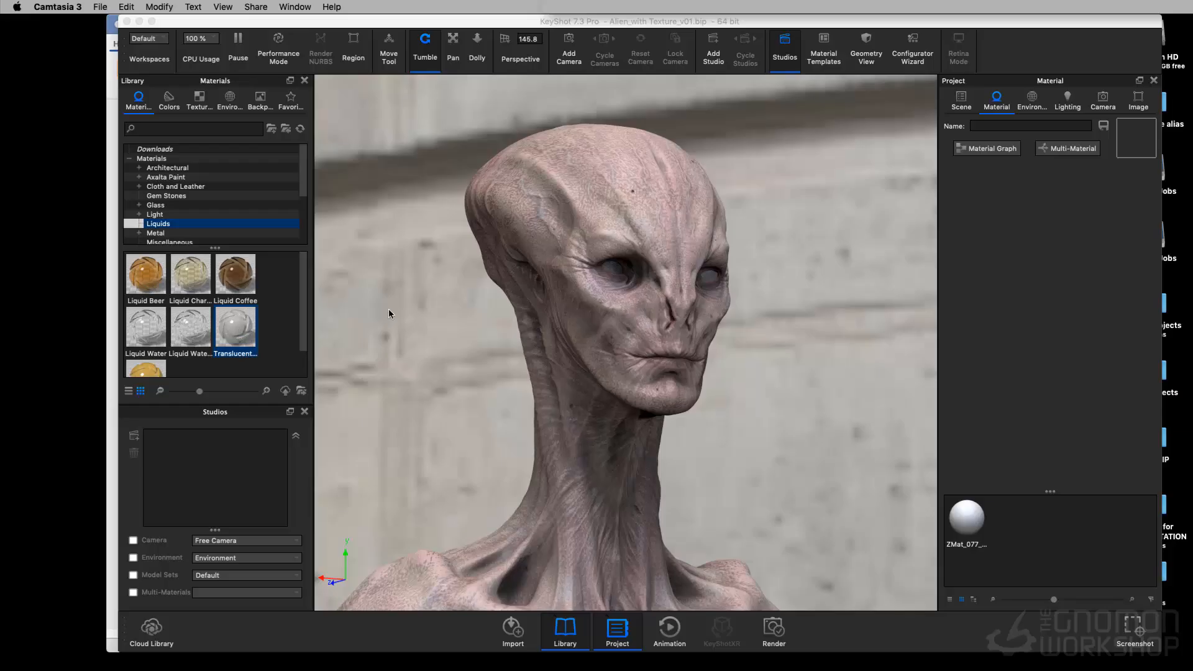
{"action": "double_click", "coordinate": [610, 269]}
{"action": "left_click", "coordinate": [962, 101]}
{"action": "left_click", "coordinate": [1017, 160]}
{"action": "left_click", "coordinate": [969, 159]}
{"action": "left_click", "coordinate": [1045, 182]}
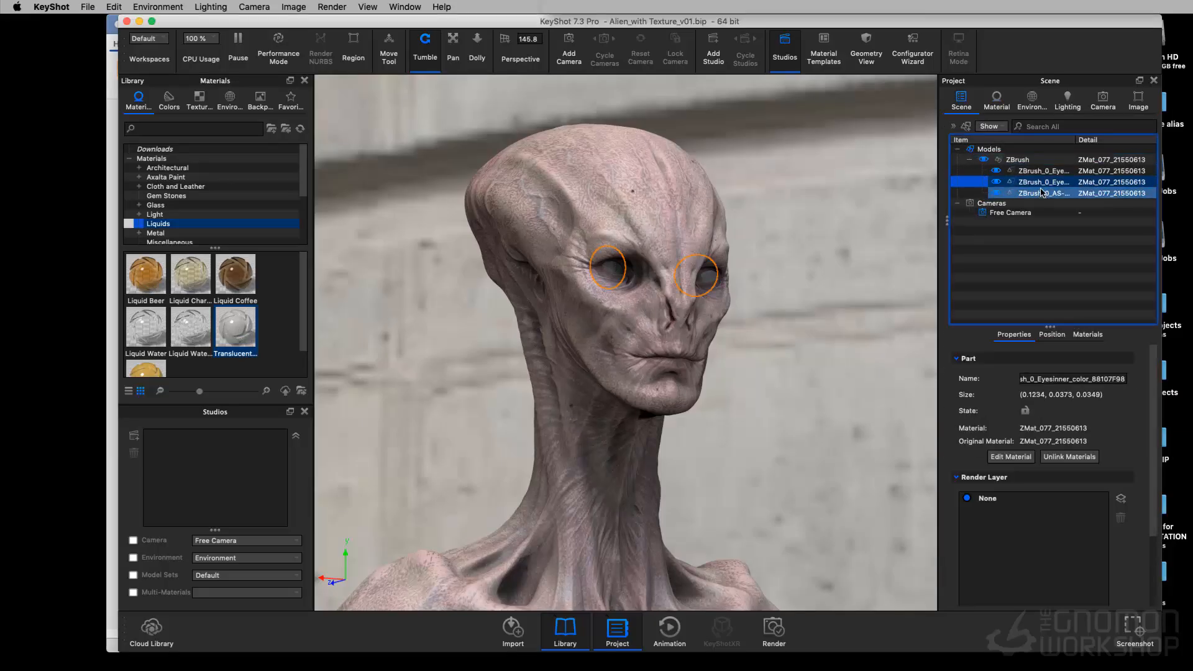
{"action": "left_click_drag", "start_coordinate": [235, 326], "coordinate": [1024, 183]}
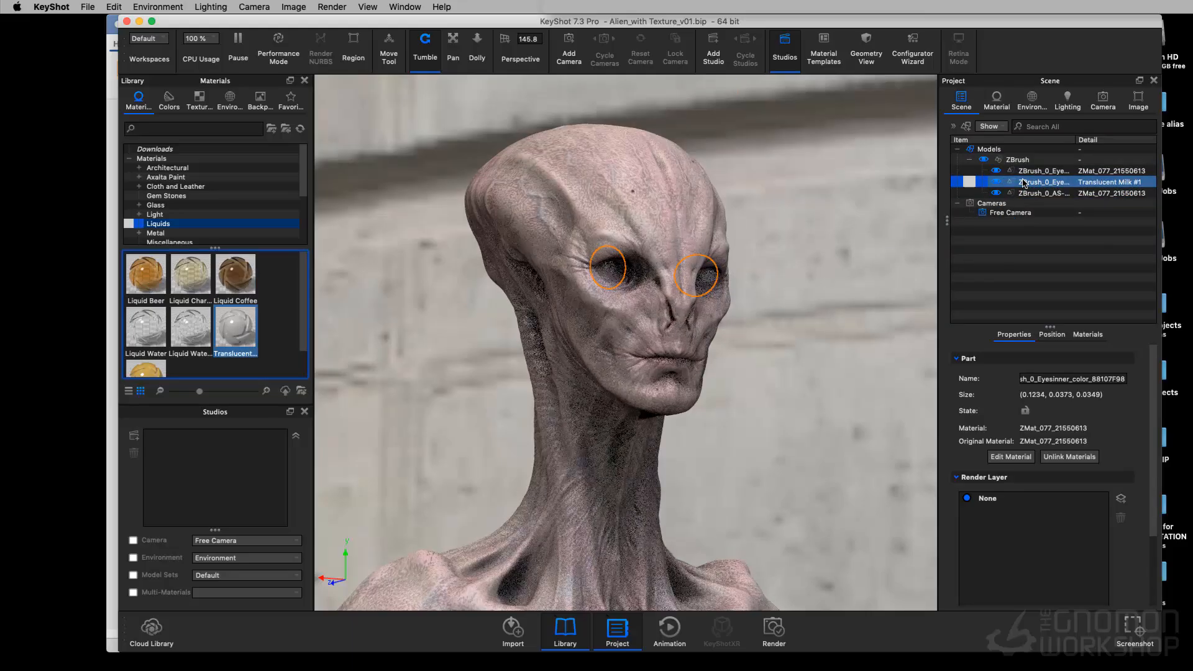
Step: Give the bust's ZMat_077 skin material a grey specular colour of RGB 104 and set its roughness to 0.0666
{"action": "double_click", "coordinate": [706, 282]}
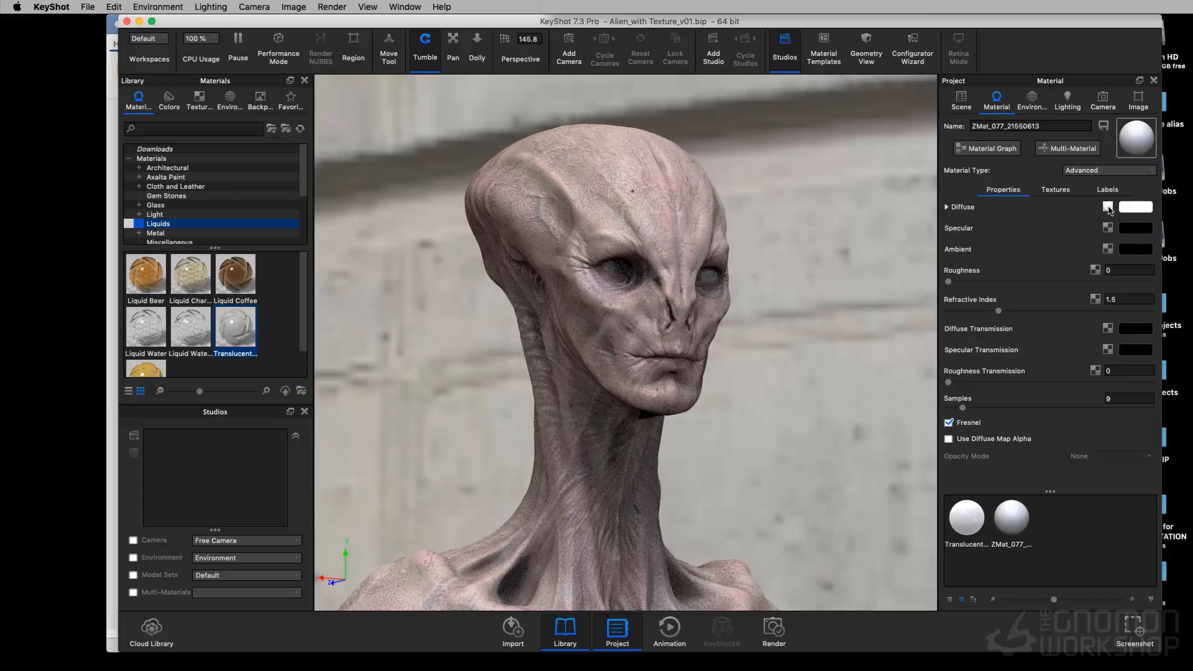
{"action": "left_click", "coordinate": [1108, 208]}
{"action": "left_click", "coordinate": [968, 517]}
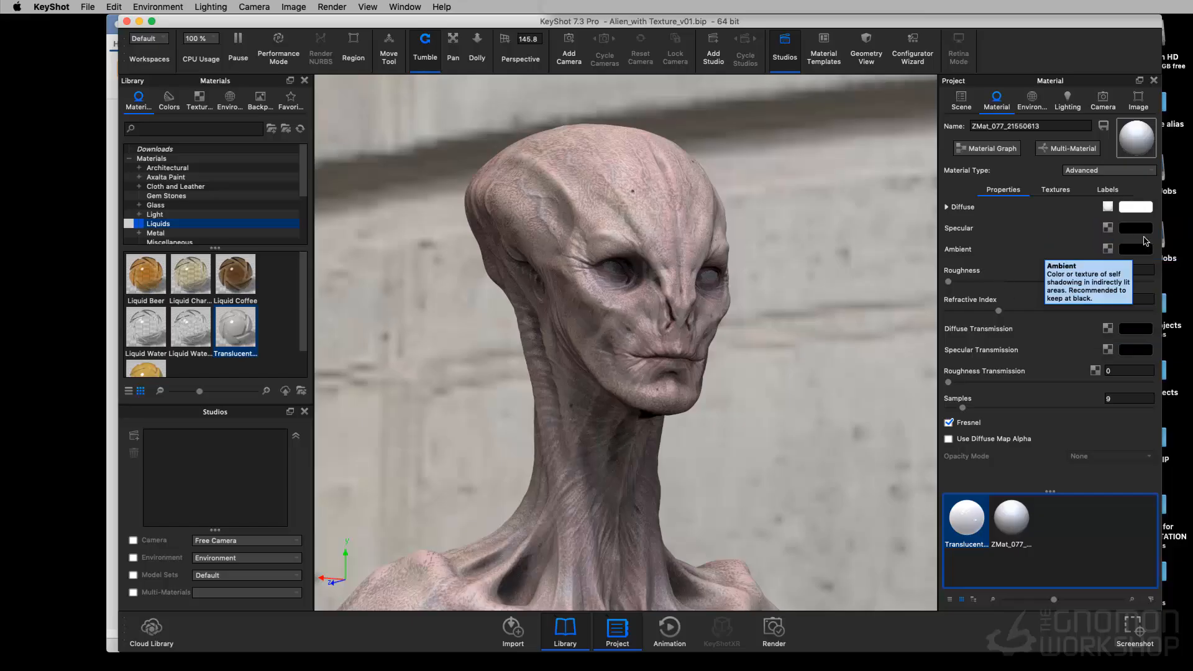
{"action": "left_click", "coordinate": [1139, 228]}
{"action": "left_click", "coordinate": [879, 244]}
{"action": "left_click_drag", "start_coordinate": [879, 244], "coordinate": [869, 278]}
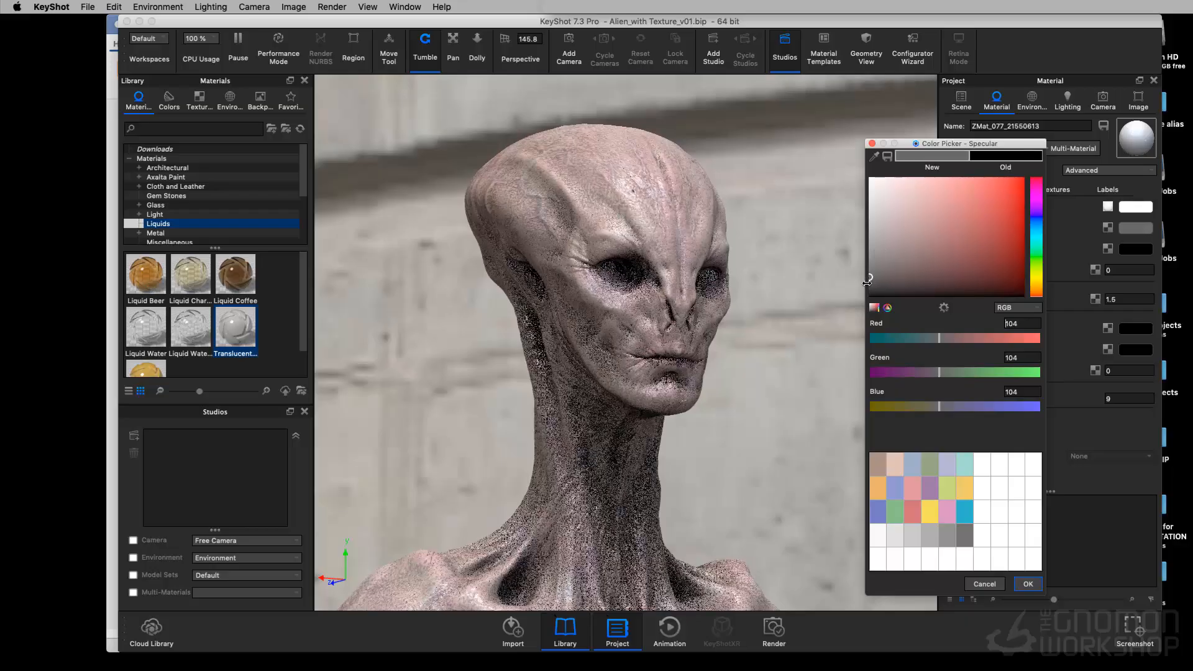
{"action": "left_click", "coordinate": [1028, 585]}
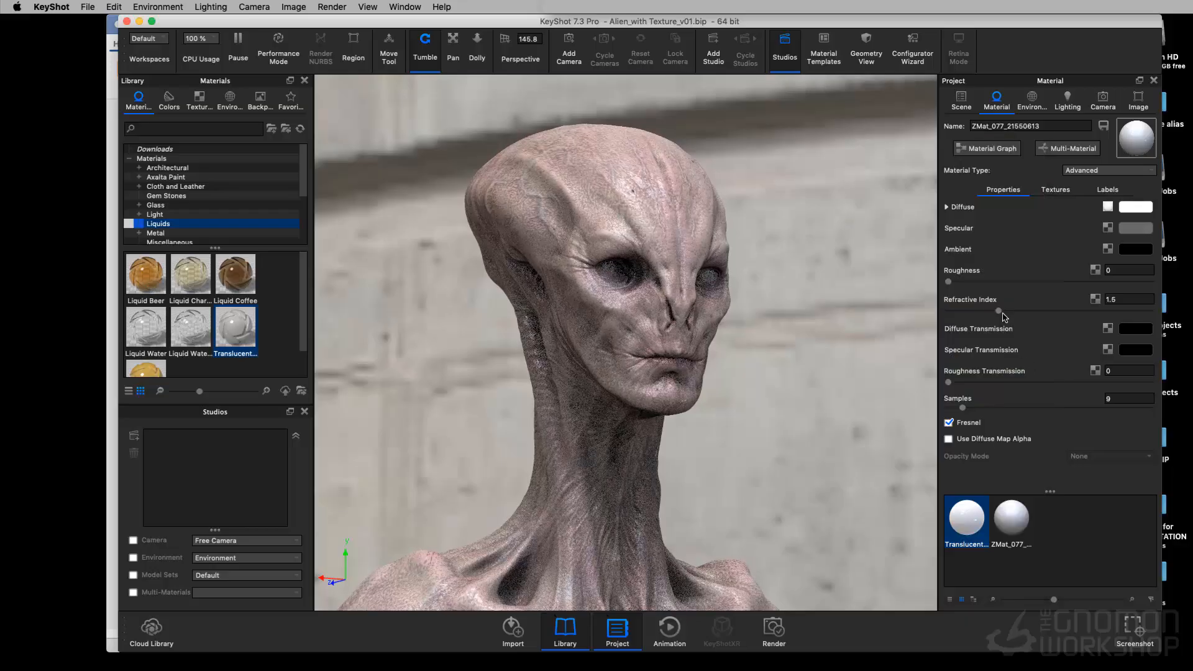
{"action": "left_click", "coordinate": [994, 281]}
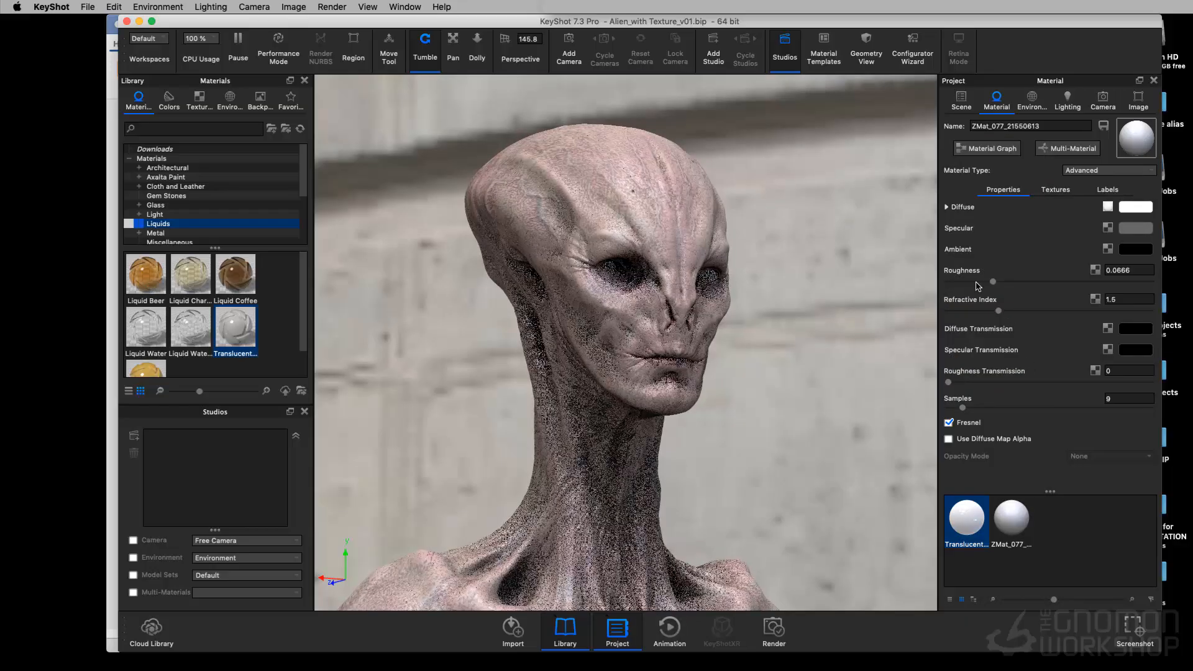
Step: Reapply the Translucent liquid material to the inner eye part and make its surface colour black (RGB 0)
{"action": "left_click", "coordinate": [962, 103]}
{"action": "left_click", "coordinate": [1049, 181]}
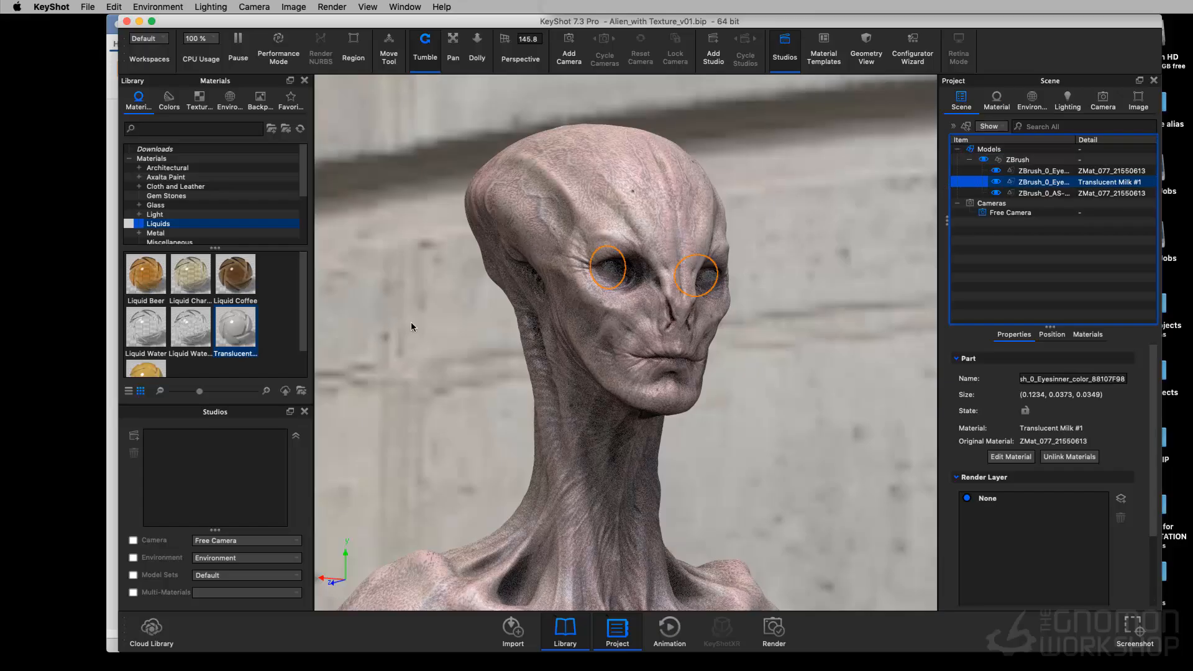
{"action": "left_click_drag", "start_coordinate": [240, 332], "coordinate": [1026, 184]}
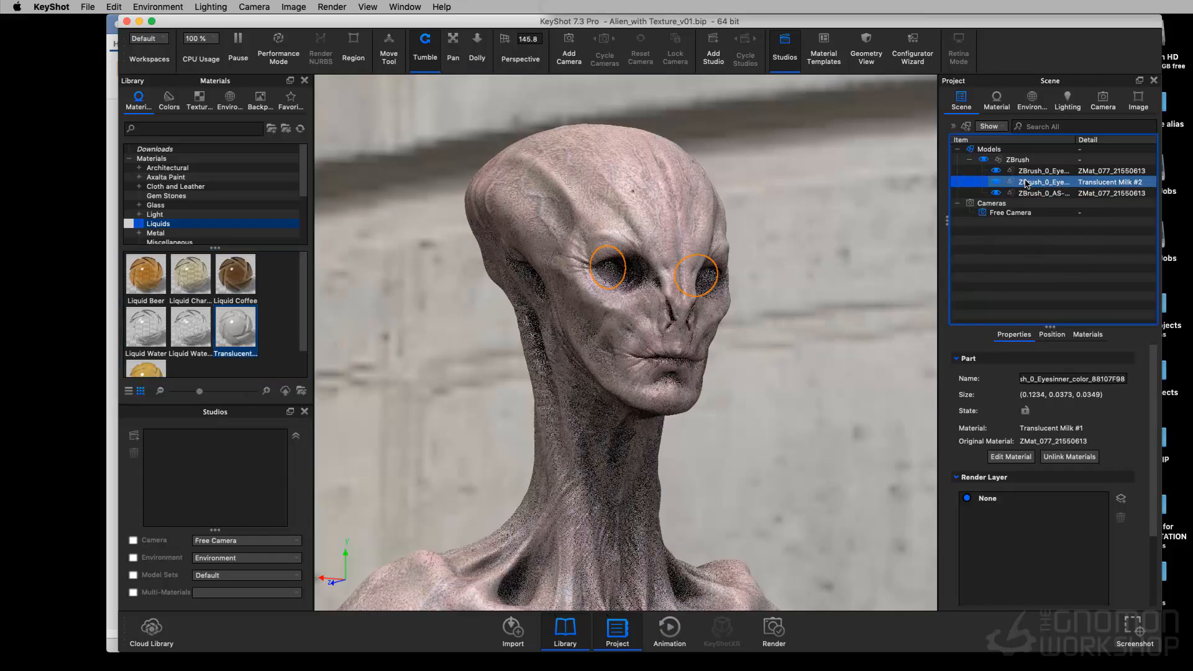
{"action": "double_click", "coordinate": [1027, 183]}
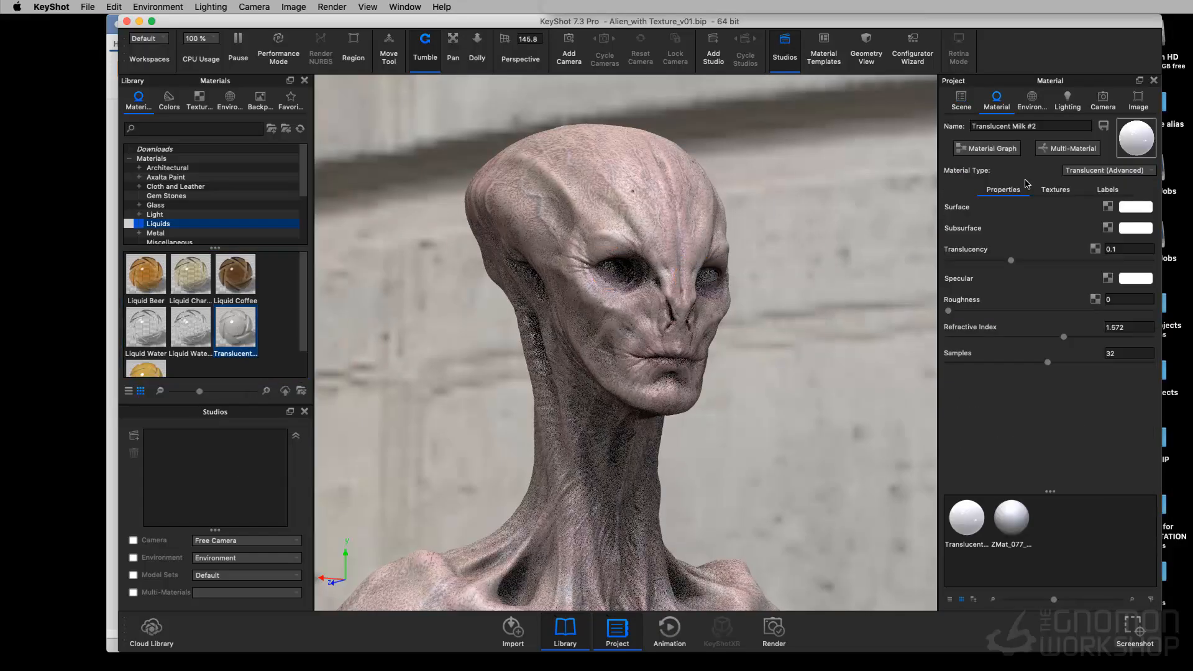
{"action": "left_click", "coordinate": [1145, 211]}
{"action": "left_click_drag", "start_coordinate": [899, 248], "coordinate": [871, 298]}
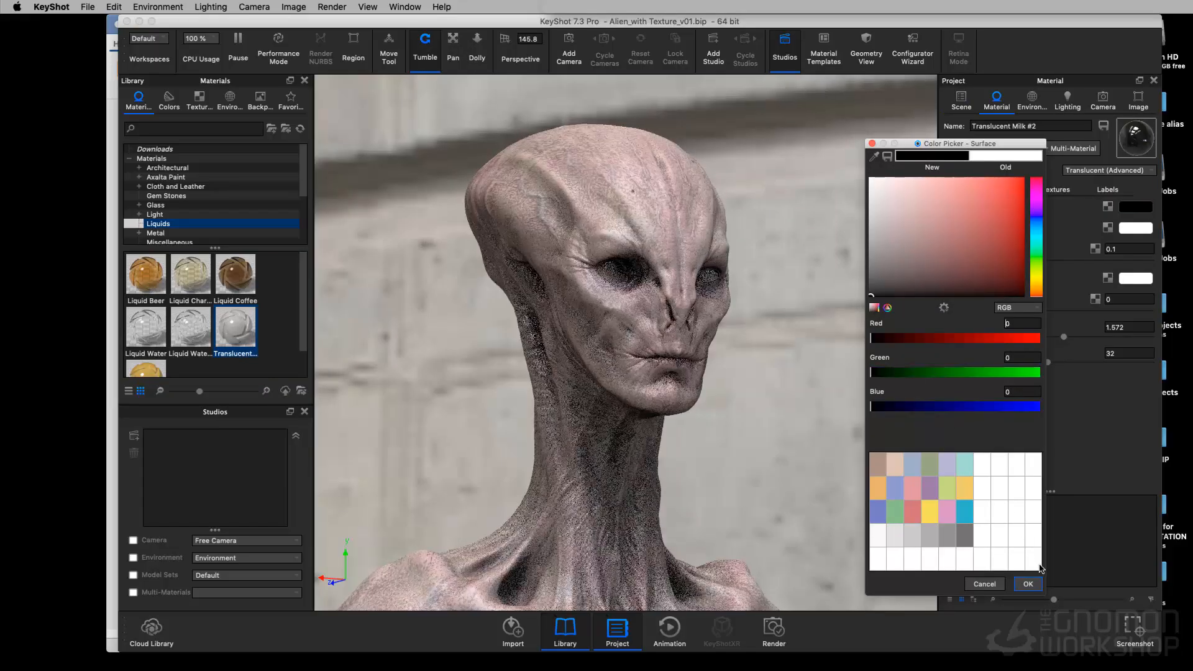
{"action": "left_click", "coordinate": [1029, 585]}
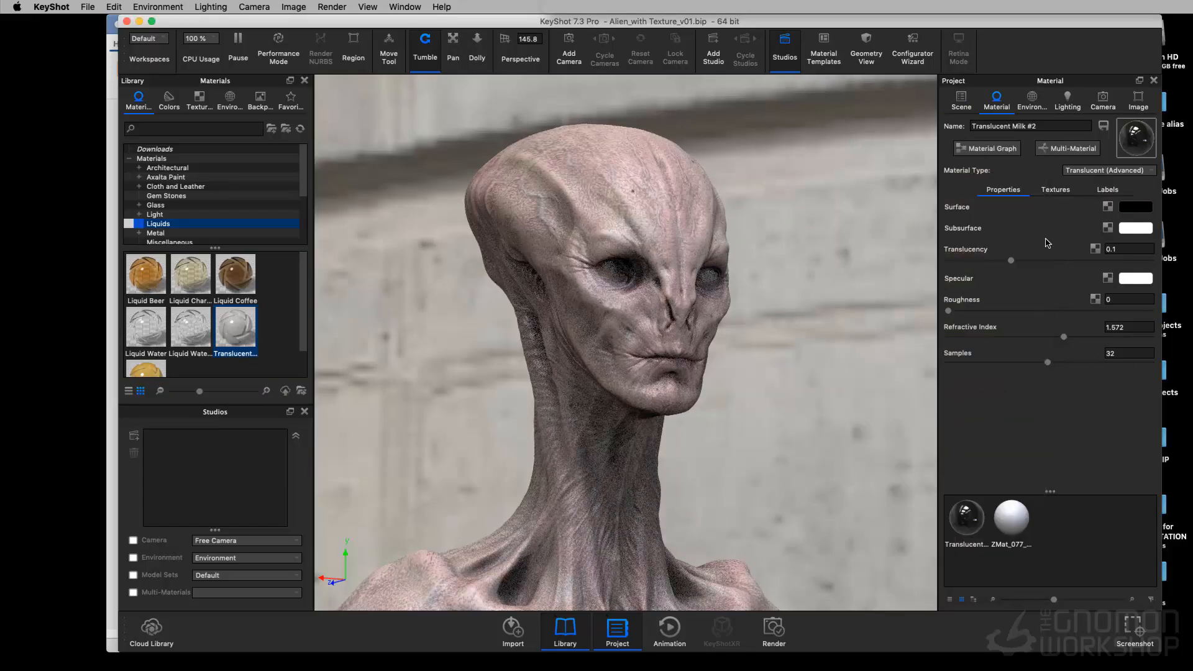
Step: Raise the eye material's refractive index to 2.2
{"action": "left_click_drag", "start_coordinate": [1064, 337], "coordinate": [1105, 337]}
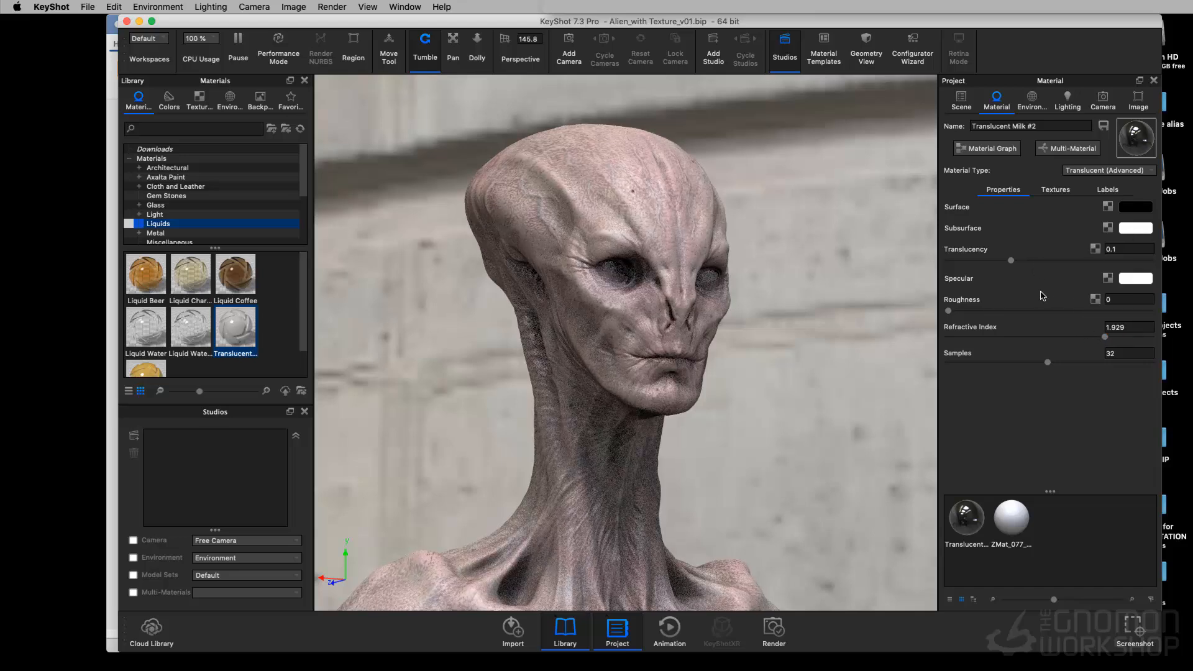
{"action": "left_click_drag", "start_coordinate": [1106, 337], "coordinate": [1118, 337]}
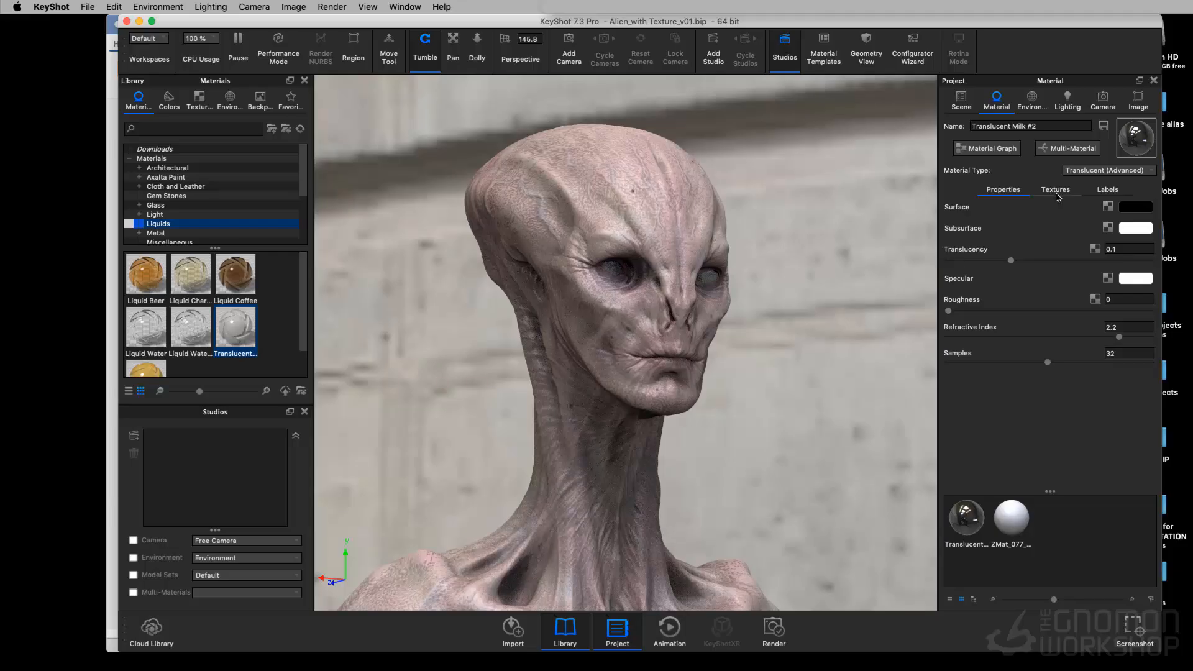
{"action": "left_click_drag", "start_coordinate": [886, 230], "coordinate": [852, 226]}
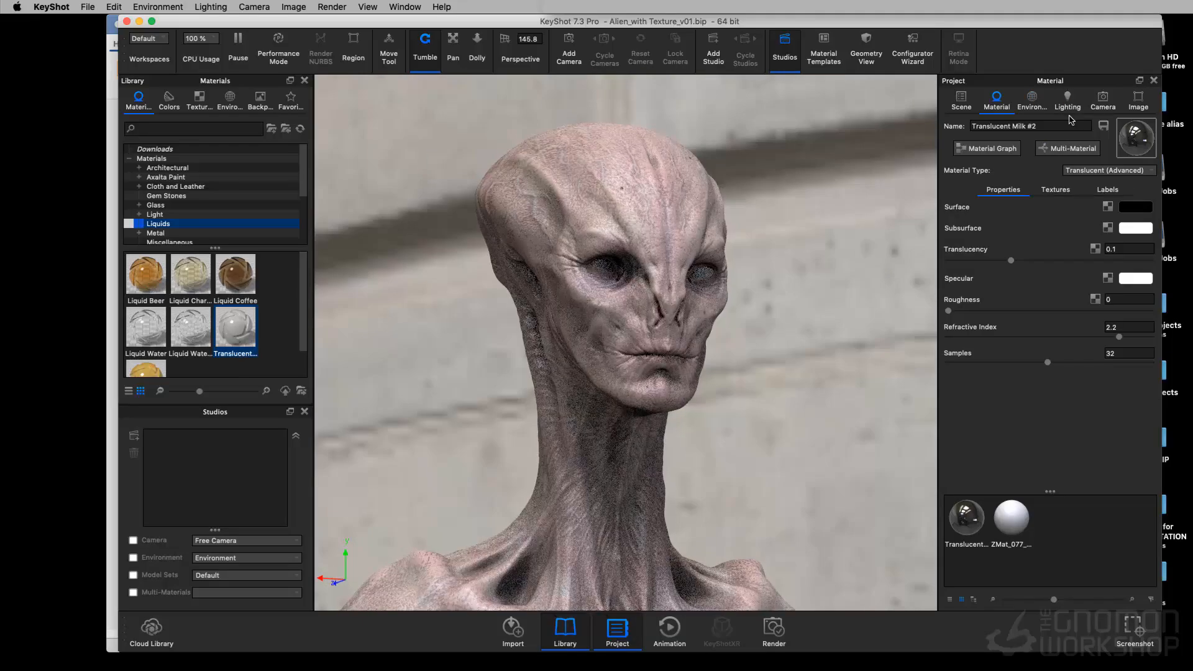
Step: In the environment's HDRI editor, set the stairwell image's contrast to 0.204 and brightness to 0.69
{"action": "left_click", "coordinate": [1032, 101]}
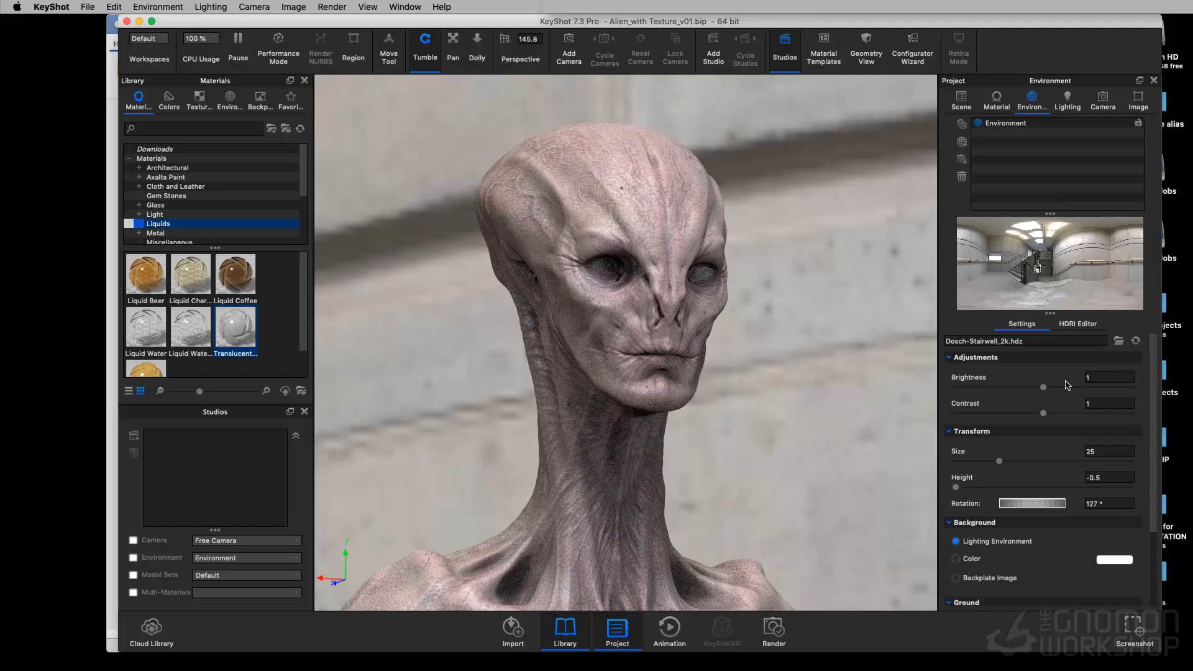
{"action": "scroll", "coordinate": [1068, 385], "scroll_direction": "down", "scroll_amount": 3}
{"action": "left_click", "coordinate": [1078, 324]}
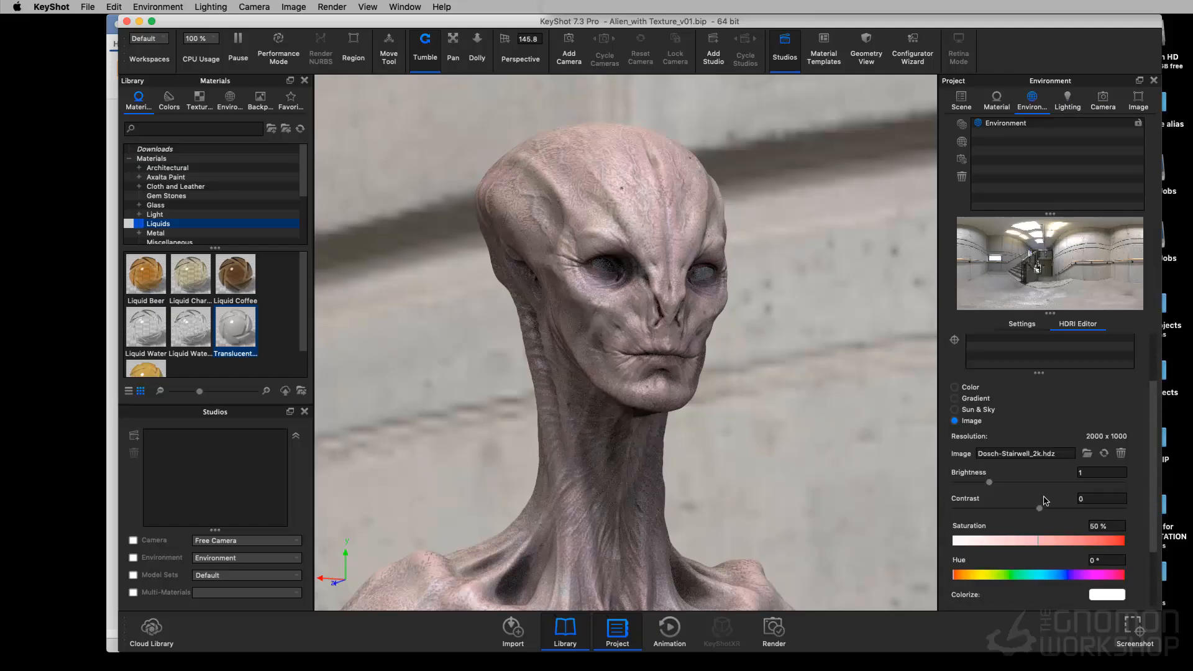
{"action": "left_click", "coordinate": [1056, 509]}
{"action": "left_click_drag", "start_coordinate": [989, 483], "coordinate": [979, 484]}
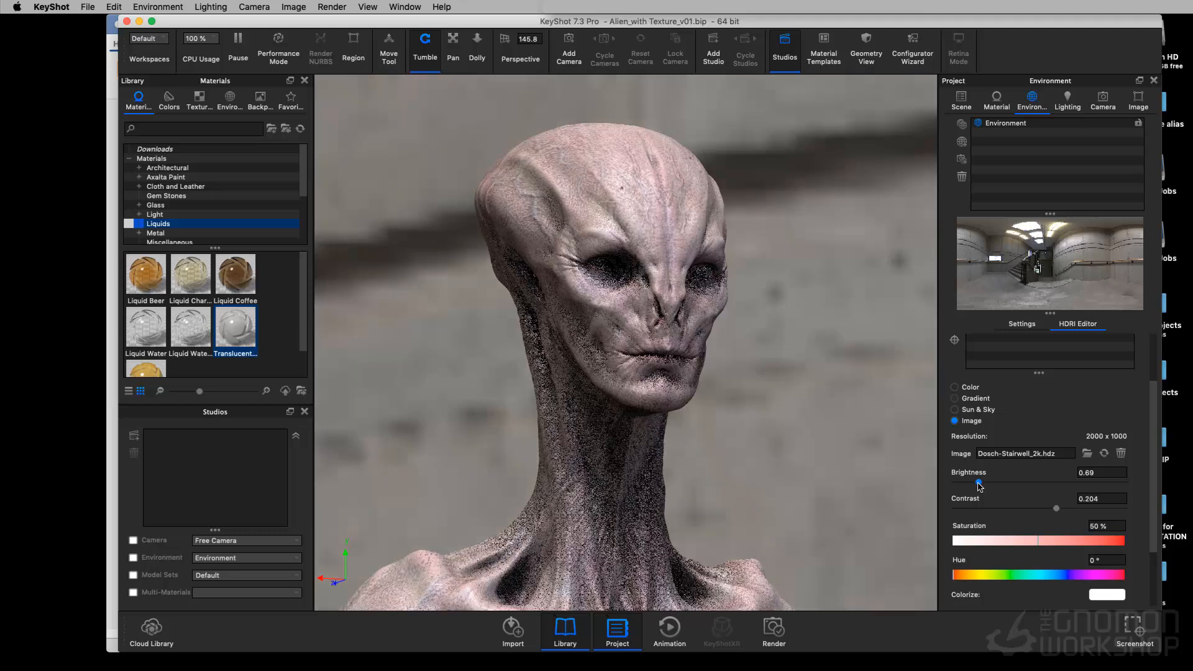
Step: Try a more contrasted stairwell lighting with the HDRI contrast at 0.412 and brightness at 0.546
{"action": "left_click", "coordinate": [1076, 508]}
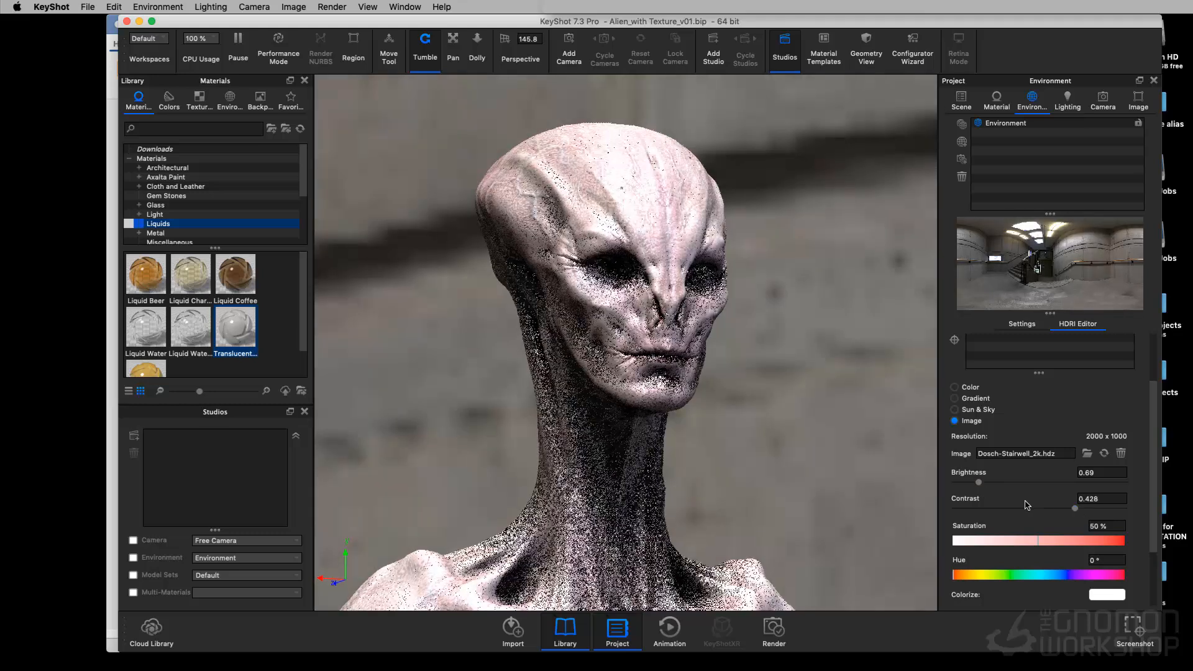
{"action": "left_click_drag", "start_coordinate": [979, 483], "coordinate": [977, 483]}
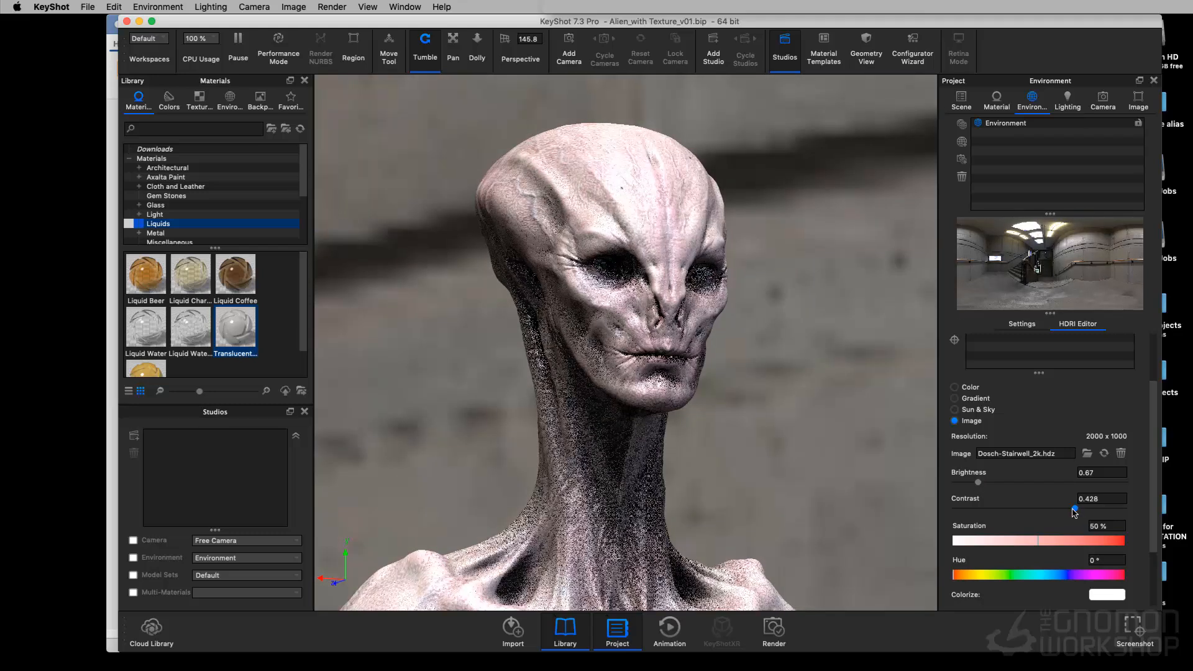
{"action": "left_click_drag", "start_coordinate": [1076, 510], "coordinate": [1057, 509]}
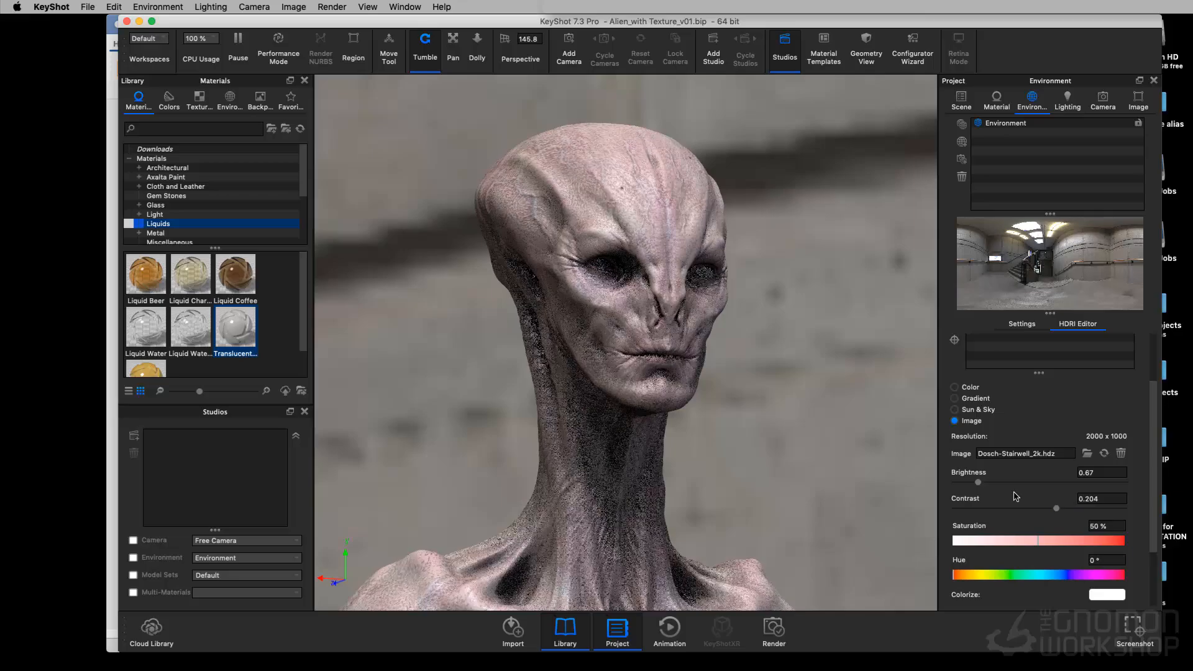
{"action": "left_click_drag", "start_coordinate": [977, 483], "coordinate": [970, 483]}
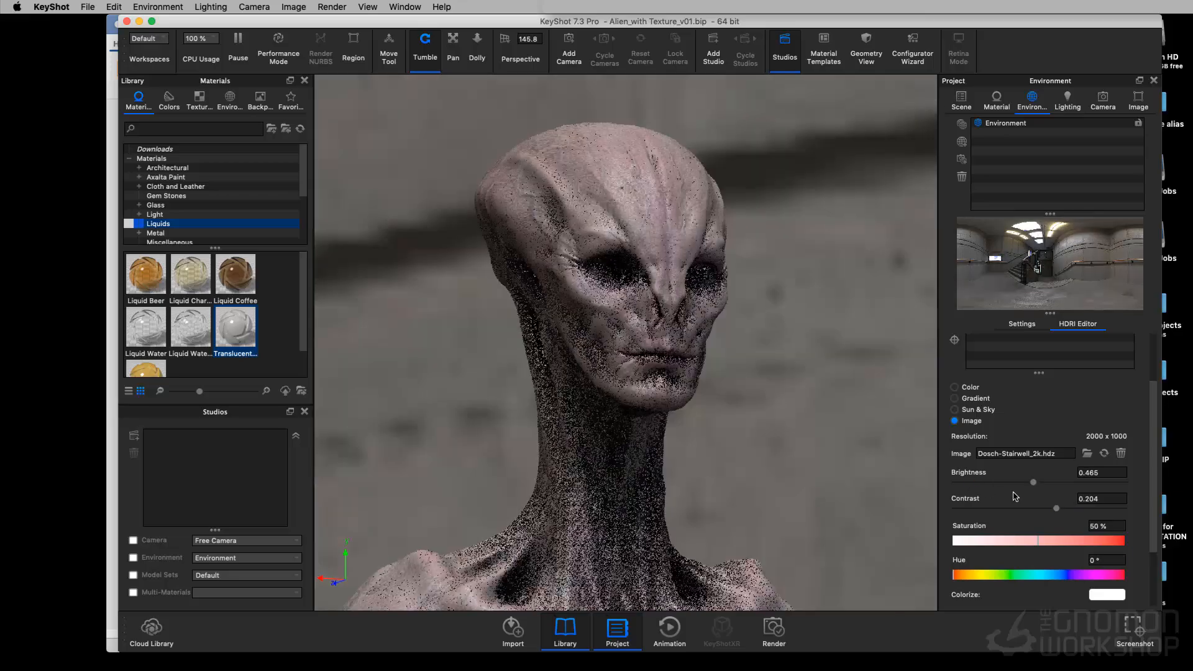
{"action": "left_click", "coordinate": [1074, 508]}
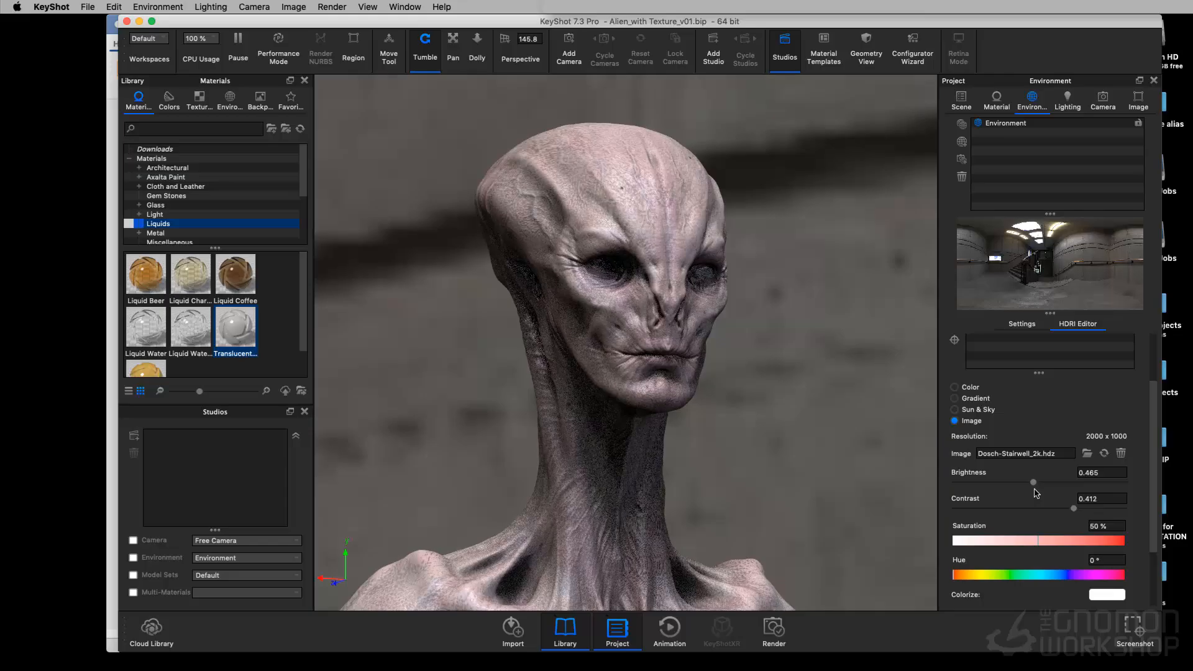
{"action": "left_click_drag", "start_coordinate": [1036, 484], "coordinate": [1048, 487]}
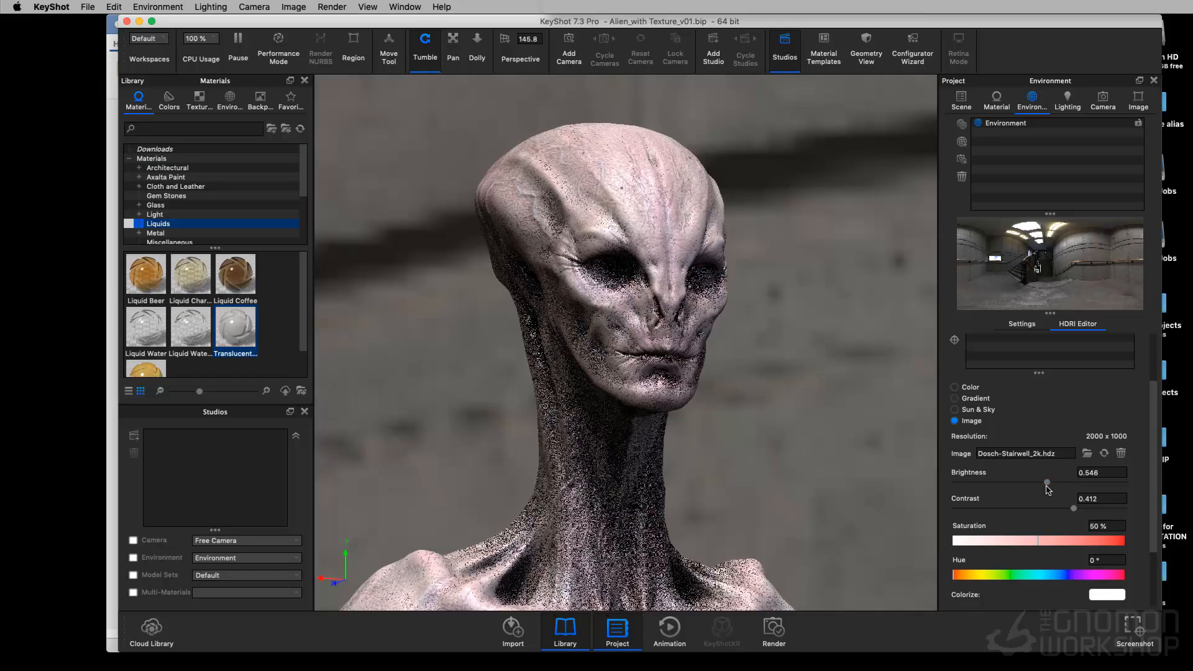
Step: Set the stairwell HDRI's brightness to 0.584 and contrast to 0.234 for a three-quarter view of the bust
{"action": "left_click_drag", "start_coordinate": [753, 414], "coordinate": [811, 413]}
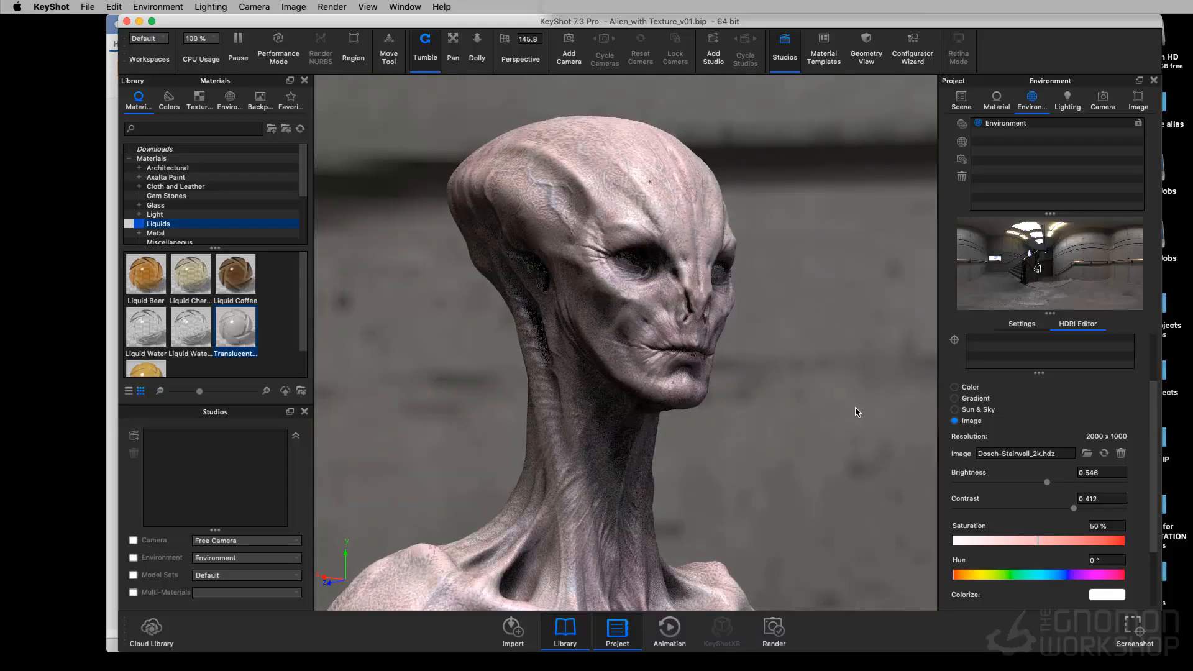
{"action": "left_click_drag", "start_coordinate": [856, 413], "coordinate": [899, 403]}
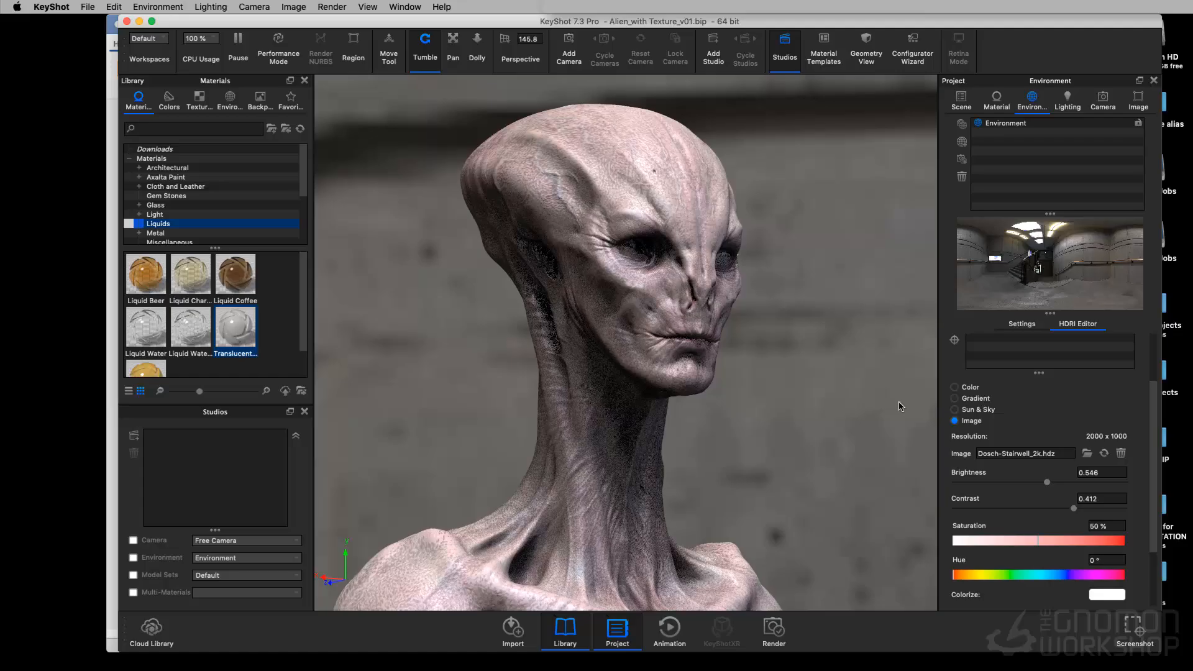
{"action": "left_click_drag", "start_coordinate": [1073, 512], "coordinate": [1064, 512]}
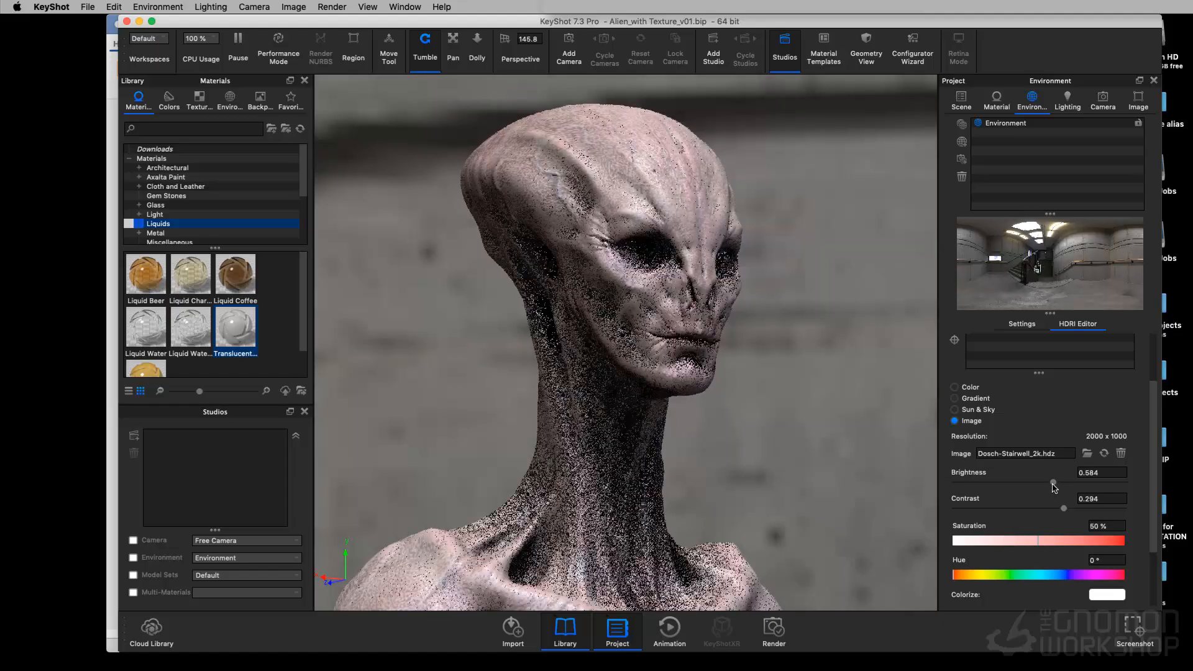
{"action": "left_click_drag", "start_coordinate": [1064, 509], "coordinate": [1060, 510]}
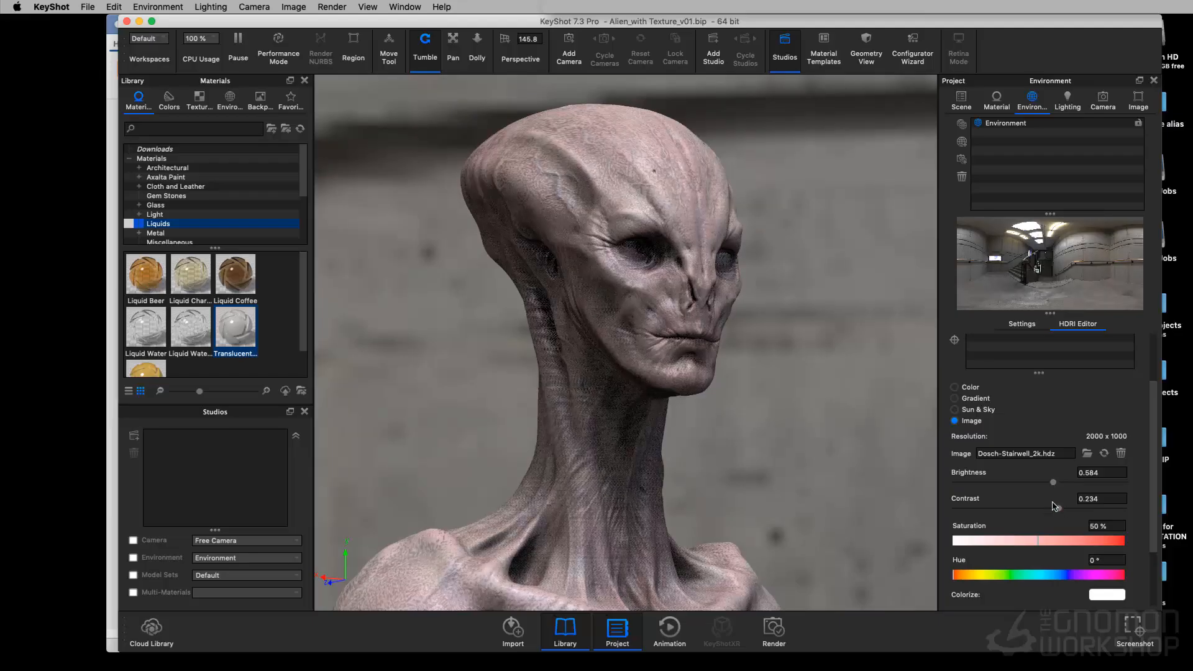
Step: Enable depth of field on the Free Camera and place its focal point on the alien's face
{"action": "left_click", "coordinate": [1103, 100]}
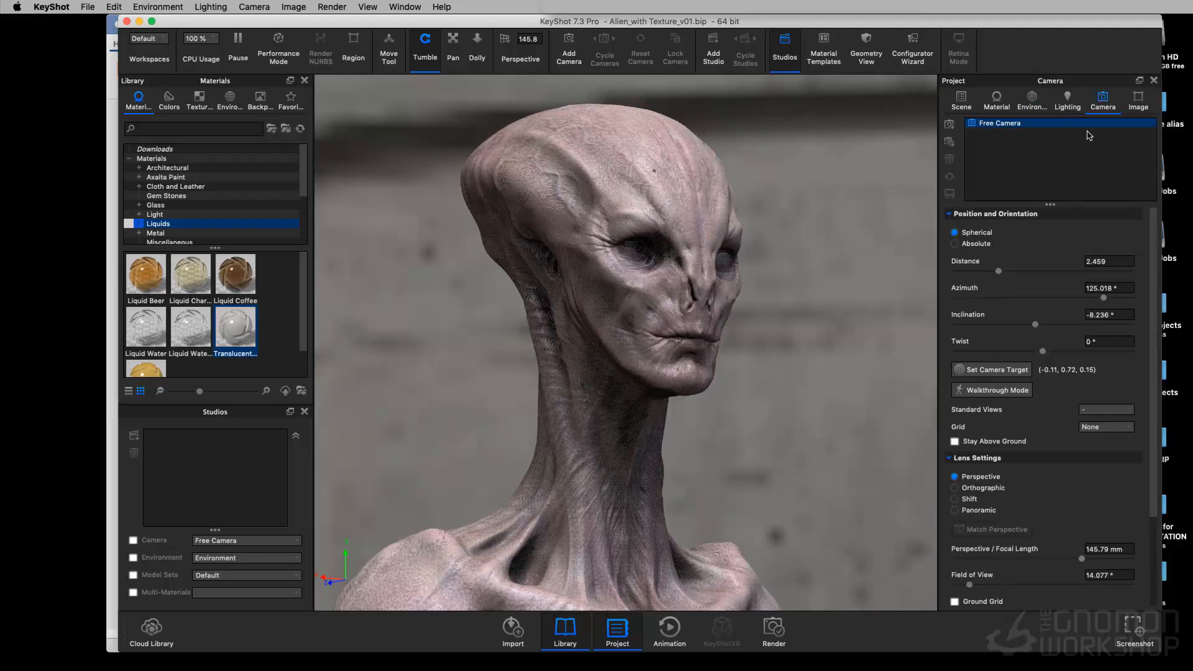
{"action": "scroll", "coordinate": [991, 512], "scroll_direction": "down", "scroll_amount": 3}
{"action": "left_click", "coordinate": [961, 518]}
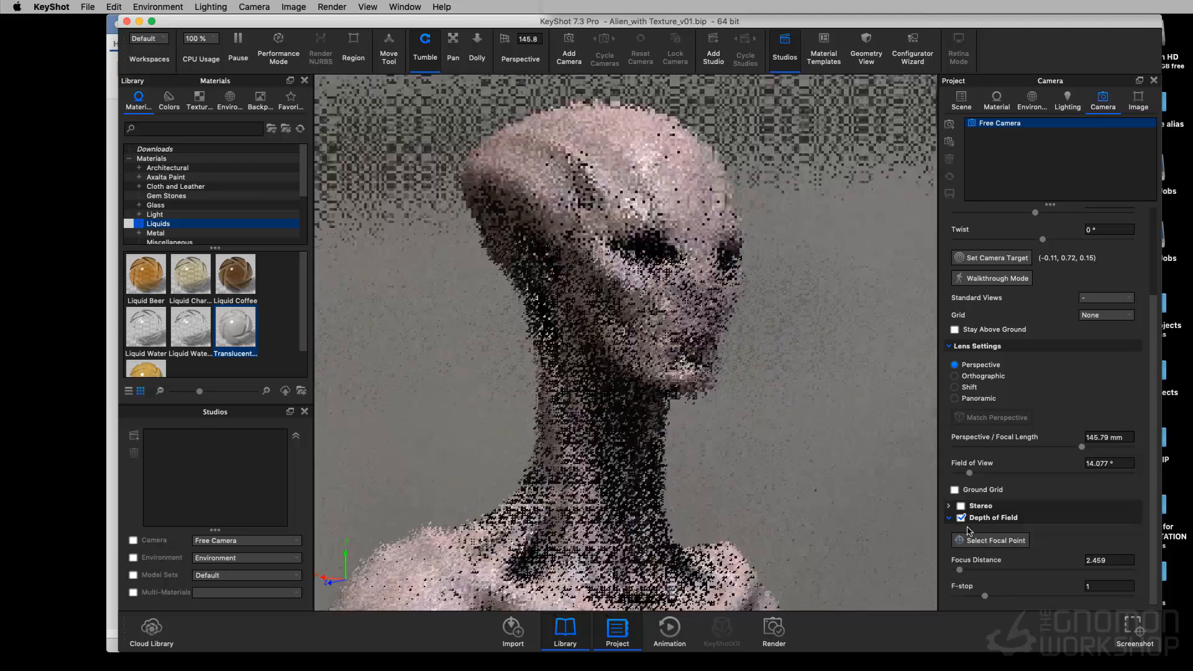
{"action": "left_click", "coordinate": [990, 540]}
{"action": "left_click", "coordinate": [688, 281]}
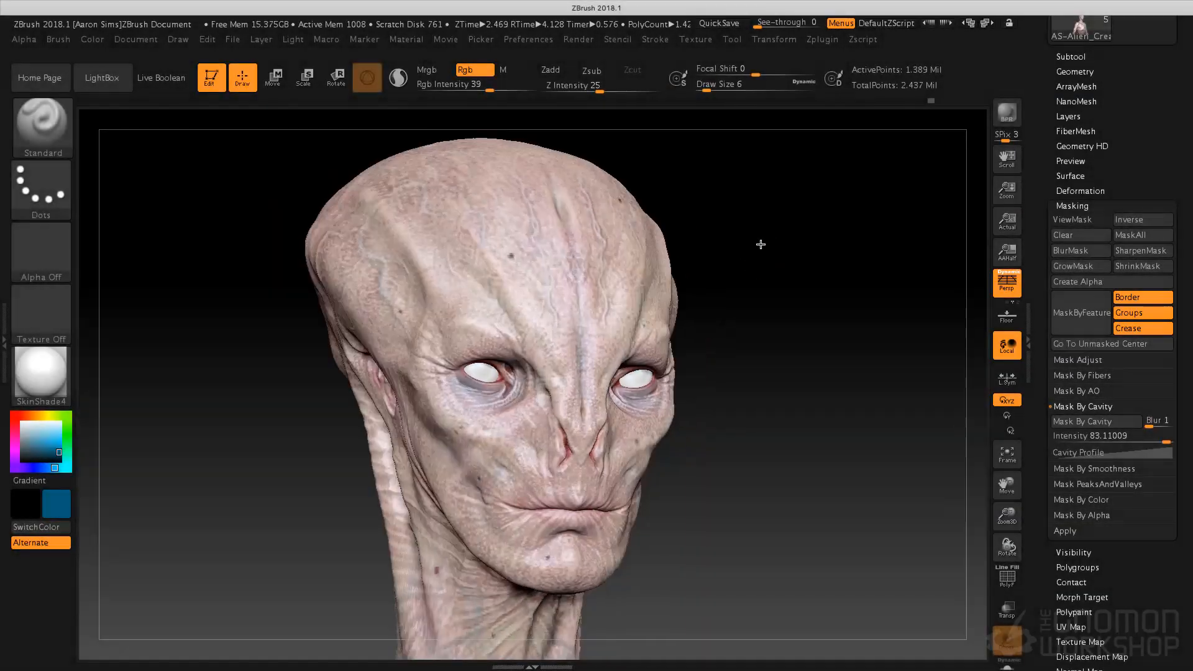
Step: In ZBrush, change the polypaint colour to dark crimson and dot small moles on the side of the alien's head and neck
{"action": "left_click_drag", "start_coordinate": [700, 415], "coordinate": [702, 356]}
{"action": "left_click_drag", "start_coordinate": [702, 423], "coordinate": [715, 401]}
{"action": "mouse_move", "coordinate": [647, 311]}
{"action": "left_mouse_down"}
{"action": "mouse_move", "coordinate": [690, 308]}
{"action": "mouse_move", "coordinate": [714, 338]}
{"action": "mouse_move", "coordinate": [819, 561]}
{"action": "left_mouse_up"}
{"action": "left_click", "coordinate": [15, 415]}
{"action": "left_click", "coordinate": [15, 434]}
{"action": "mouse_move", "coordinate": [511, 352]}
{"action": "left_mouse_down"}
{"action": "mouse_move", "coordinate": [527, 337]}
{"action": "mouse_move", "coordinate": [480, 311]}
{"action": "left_mouse_up"}
{"action": "mouse_move", "coordinate": [814, 297]}
{"action": "left_mouse_down"}
{"action": "mouse_move", "coordinate": [693, 362]}
{"action": "mouse_move", "coordinate": [740, 415]}
{"action": "left_mouse_up"}
{"action": "left_click_drag", "start_coordinate": [776, 560], "coordinate": [839, 554]}
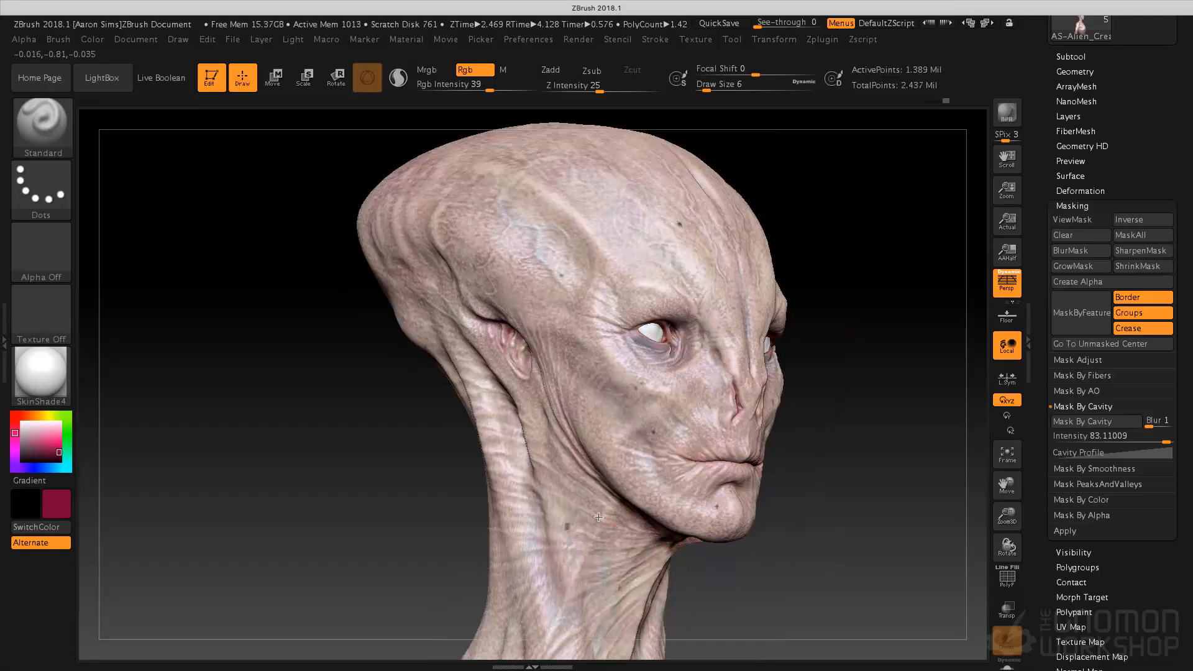
Step: Reduce the draw size to 3 and dot finer crimson moles on the head, neck base and upper chest
{"action": "left_click_drag", "start_coordinate": [796, 292], "coordinate": [929, 223]}
{"action": "mouse_move", "coordinate": [875, 312]}
{"action": "left_mouse_down"}
{"action": "mouse_move", "coordinate": [905, 320]}
{"action": "mouse_move", "coordinate": [892, 297]}
{"action": "left_mouse_up"}
{"action": "key", "text": "s"}
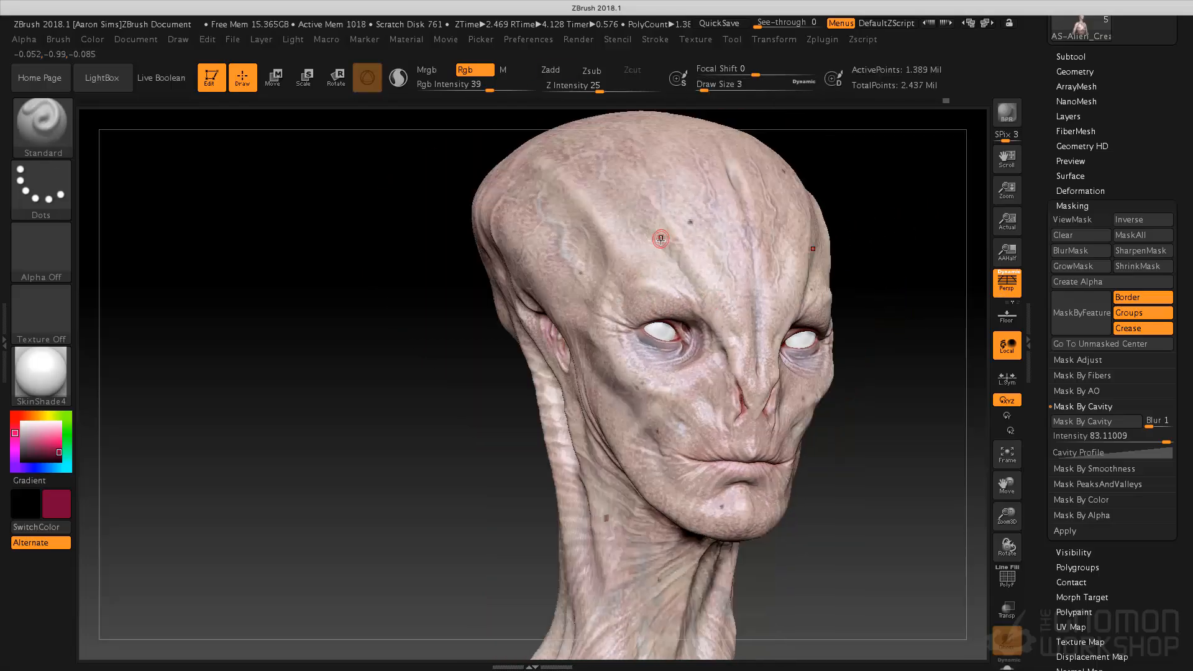
{"action": "mouse_move", "coordinate": [901, 302]}
{"action": "left_mouse_down"}
{"action": "mouse_move", "coordinate": [874, 298]}
{"action": "mouse_move", "coordinate": [881, 277]}
{"action": "left_mouse_up"}
{"action": "mouse_move", "coordinate": [847, 410]}
{"action": "left_mouse_down", "text": "alt"}
{"action": "mouse_move", "coordinate": [829, 383]}
{"action": "mouse_move", "coordinate": [740, 392]}
{"action": "left_mouse_up", "text": "alt"}
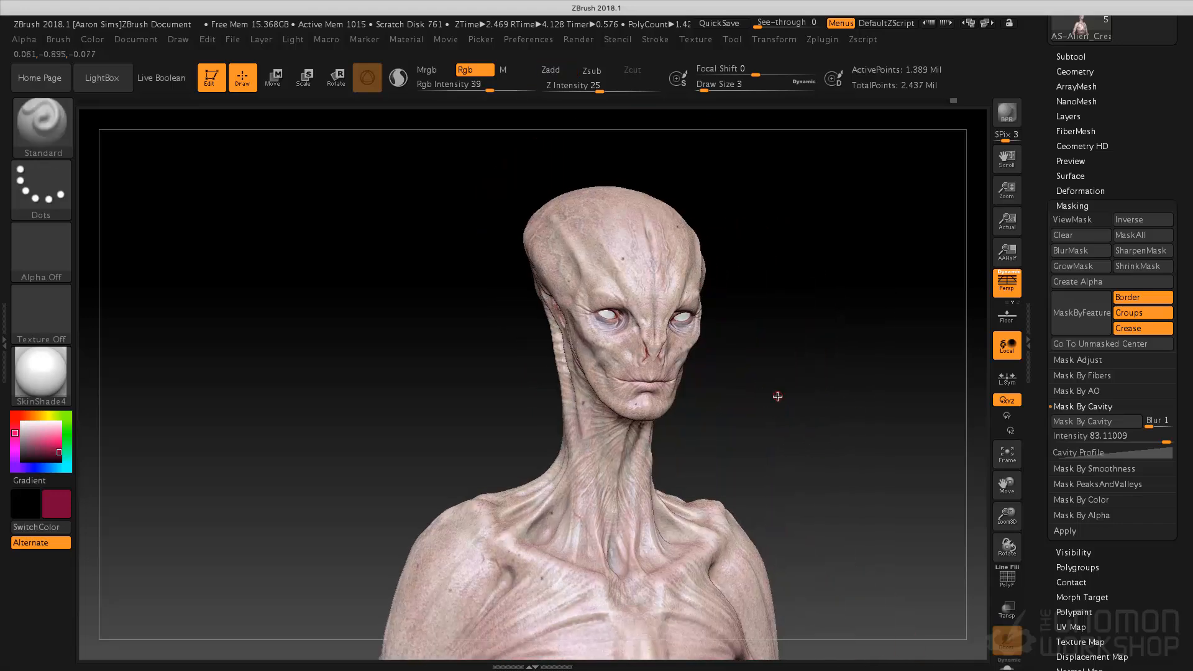
{"action": "left_click", "coordinate": [569, 509]}
{"action": "left_click", "coordinate": [507, 577]}
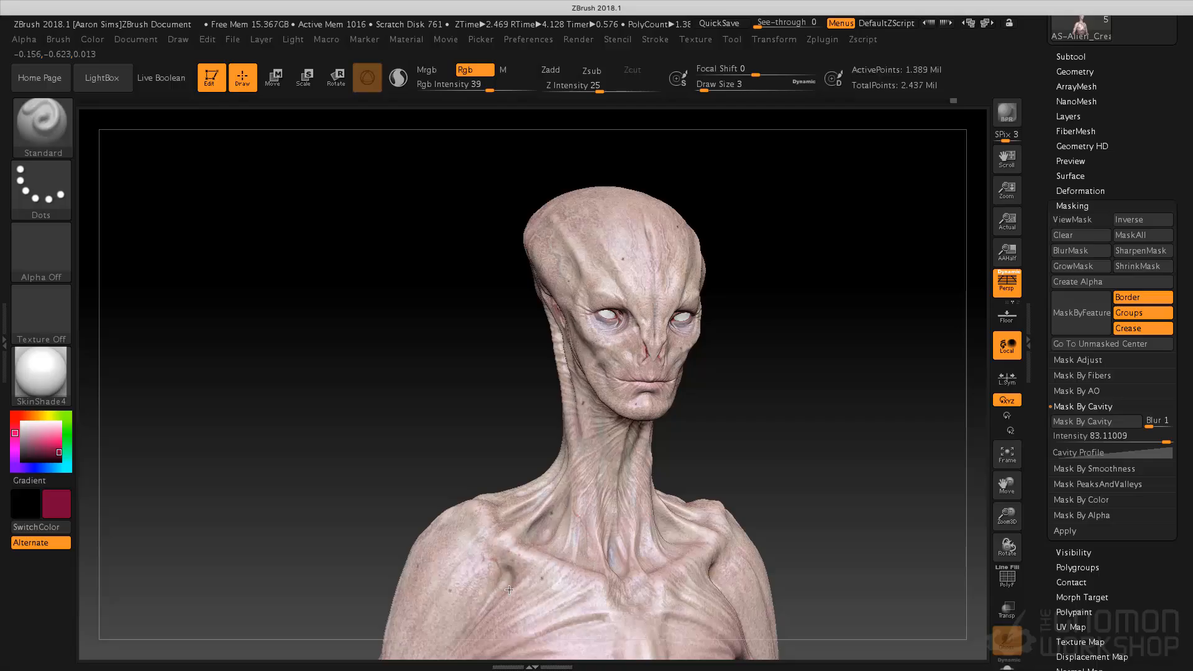
Step: Undo the stroke tried on the front of the neck and dot tiny crimson freckles over the cheek and the side of the head
{"action": "left_click_drag", "start_coordinate": [765, 413], "coordinate": [761, 374], "text": "shift"}
{"action": "left_click_drag", "start_coordinate": [623, 440], "coordinate": [620, 471]}
{"action": "key", "text": "ctrl+z"}
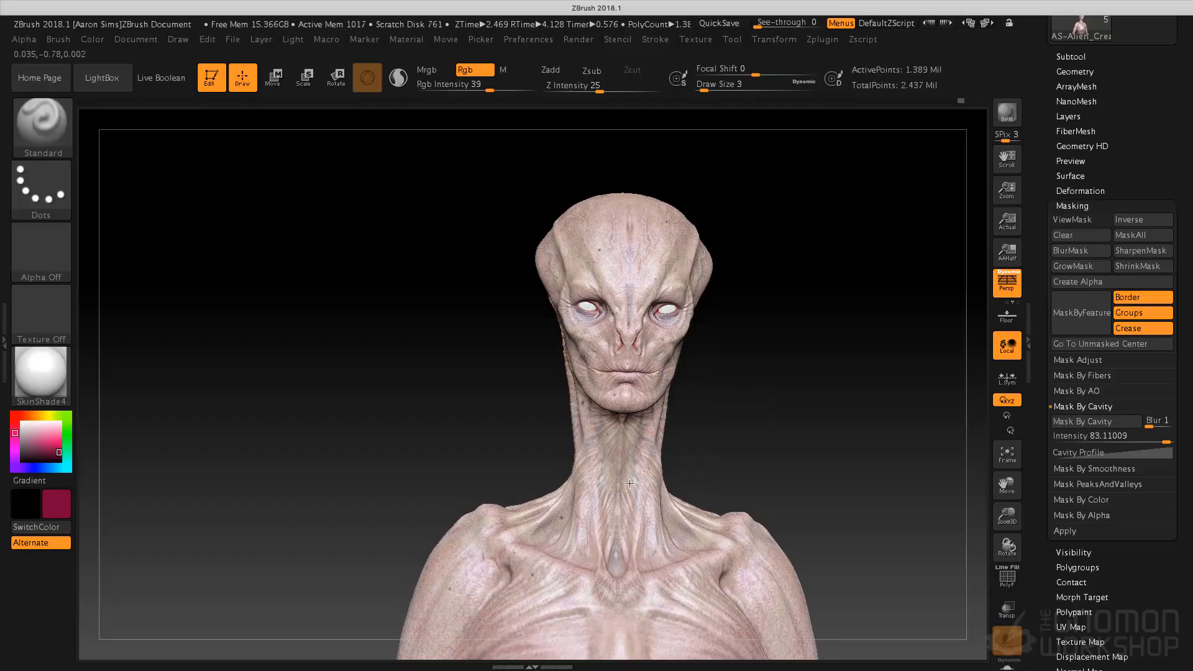
{"action": "left_click_drag", "start_coordinate": [733, 400], "coordinate": [658, 432]}
{"action": "left_click_drag", "start_coordinate": [784, 328], "coordinate": [759, 399]}
{"action": "left_click_drag", "start_coordinate": [804, 351], "coordinate": [813, 386], "text": "alt"}
{"action": "mouse_move", "coordinate": [679, 324]}
{"action": "left_mouse_down"}
{"action": "mouse_move", "coordinate": [703, 288]}
{"action": "mouse_move", "coordinate": [694, 308]}
{"action": "left_mouse_up"}
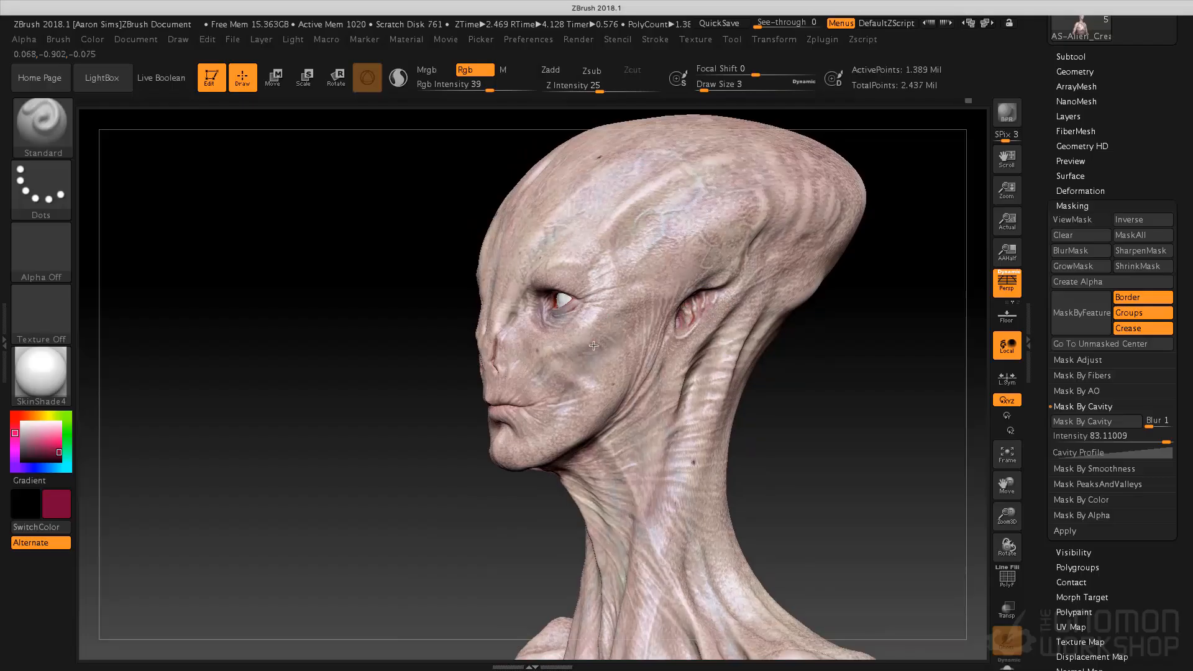
{"action": "left_click_drag", "start_coordinate": [770, 418], "coordinate": [801, 416]}
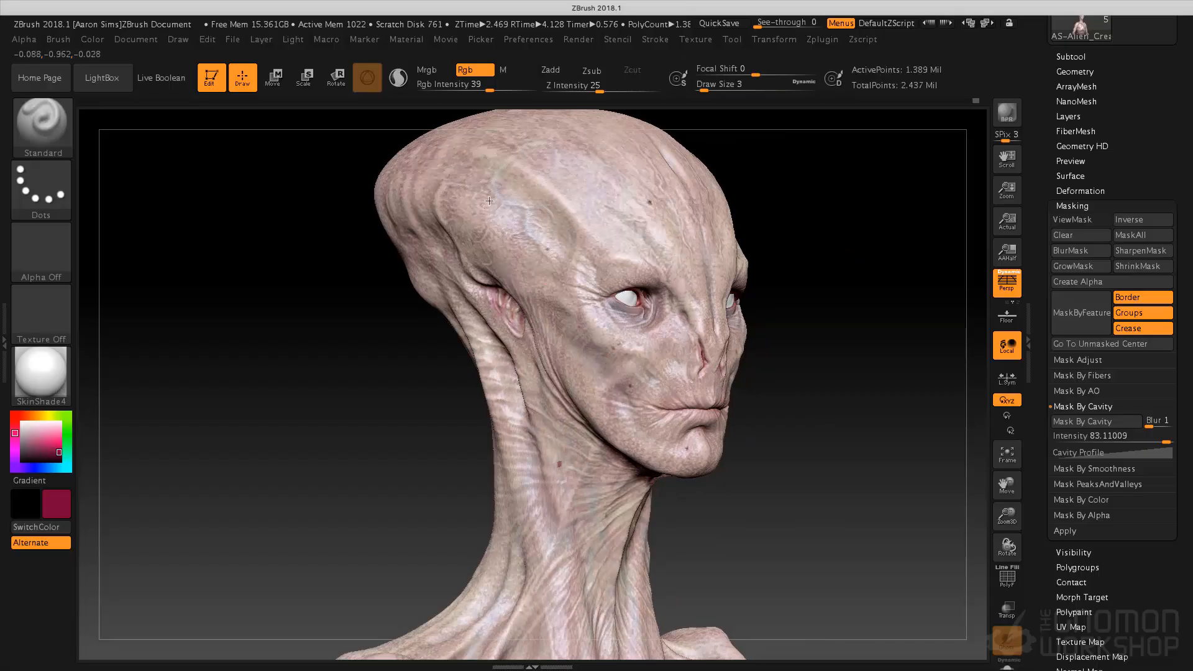
{"action": "left_click_drag", "start_coordinate": [920, 274], "coordinate": [803, 320]}
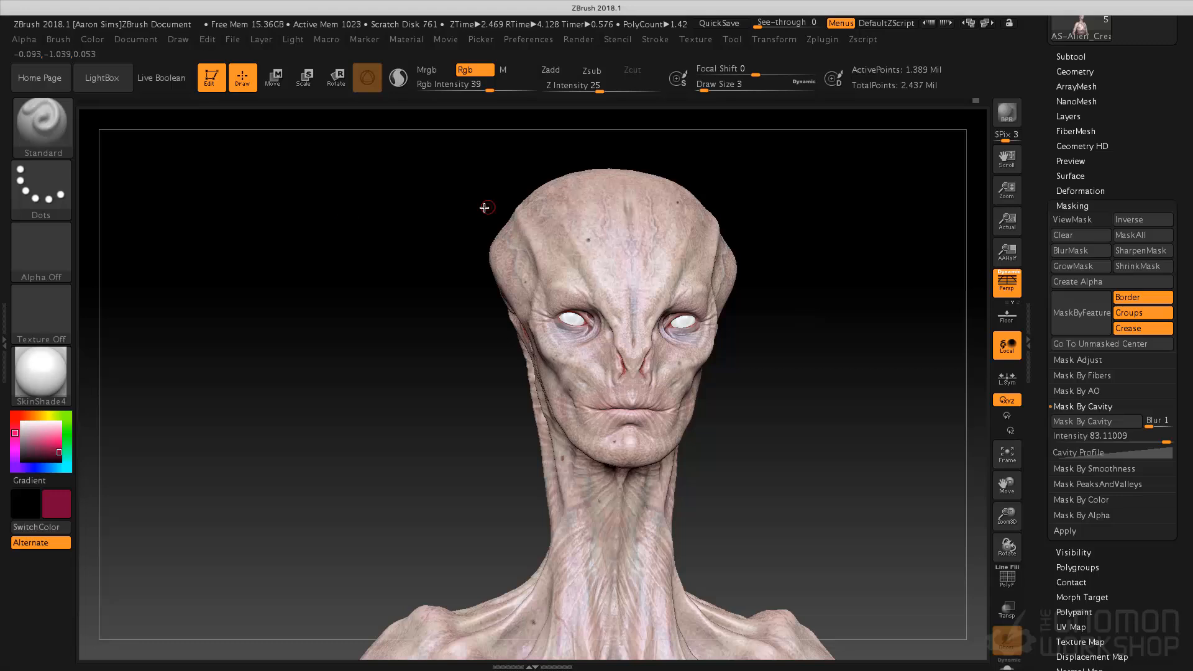
Step: Load Alpha 25, set the draw size to 17 and try a crimson speckle pattern on the forehead
{"action": "left_click", "coordinate": [41, 252]}
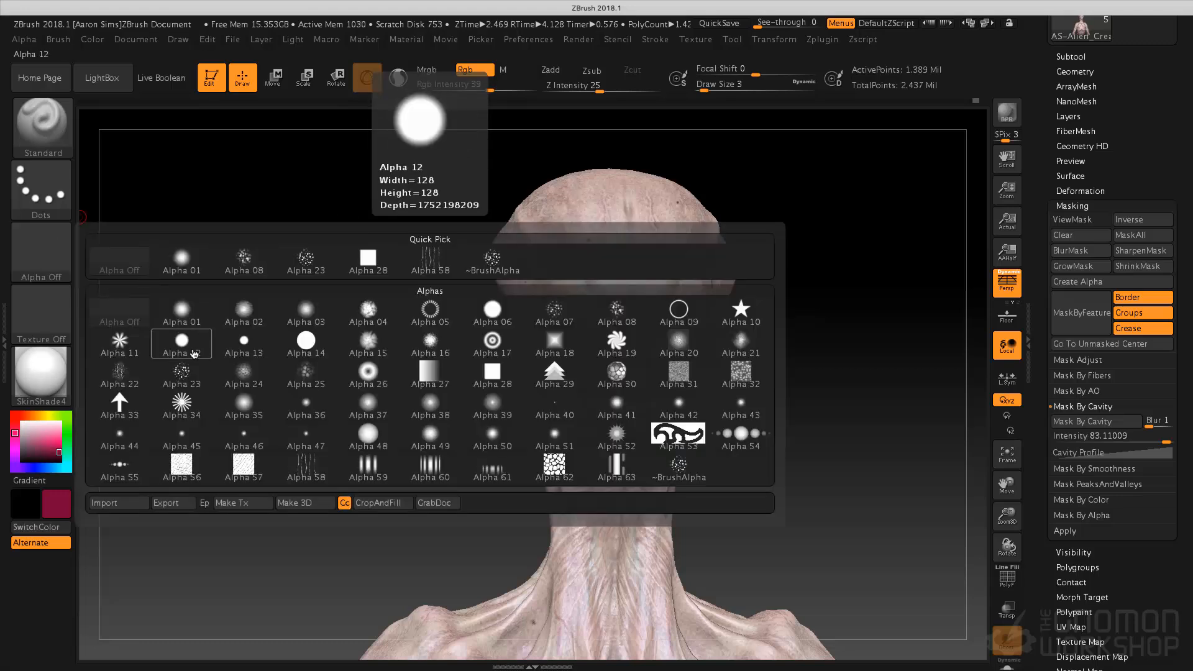
{"action": "left_click", "coordinate": [306, 373]}
{"action": "key", "text": "s"}
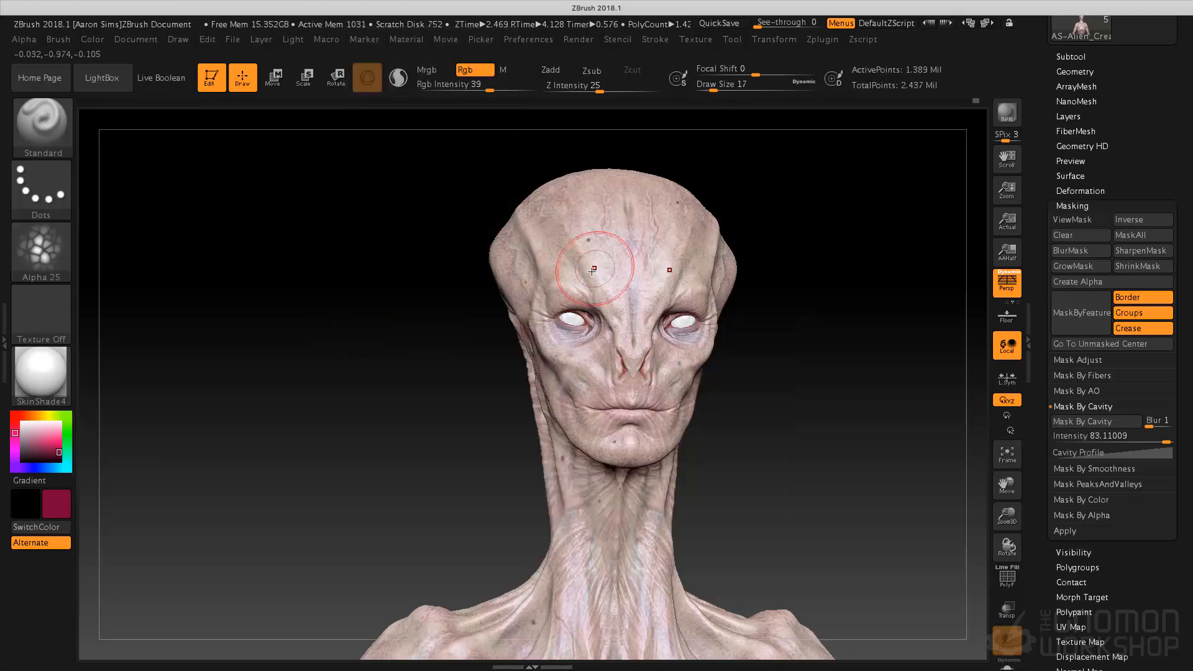
{"action": "key", "text": "ctrl"}
{"action": "key", "text": "ctrl+z"}
{"action": "left_click_drag", "start_coordinate": [339, 274], "coordinate": [340, 345], "text": "alt"}
{"action": "left_click", "coordinate": [594, 242]}
{"action": "key", "text": "ctrl+z"}
Step: Change the paint colour to dark red, load Alpha 23 and speckle the forehead symmetrically
{"action": "left_click", "coordinate": [22, 416]}
{"action": "left_click", "coordinate": [597, 227]}
{"action": "key", "text": "ctrl"}
{"action": "key", "text": "ctrl+z"}
{"action": "left_click", "coordinate": [45, 256]}
{"action": "left_click", "coordinate": [312, 261]}
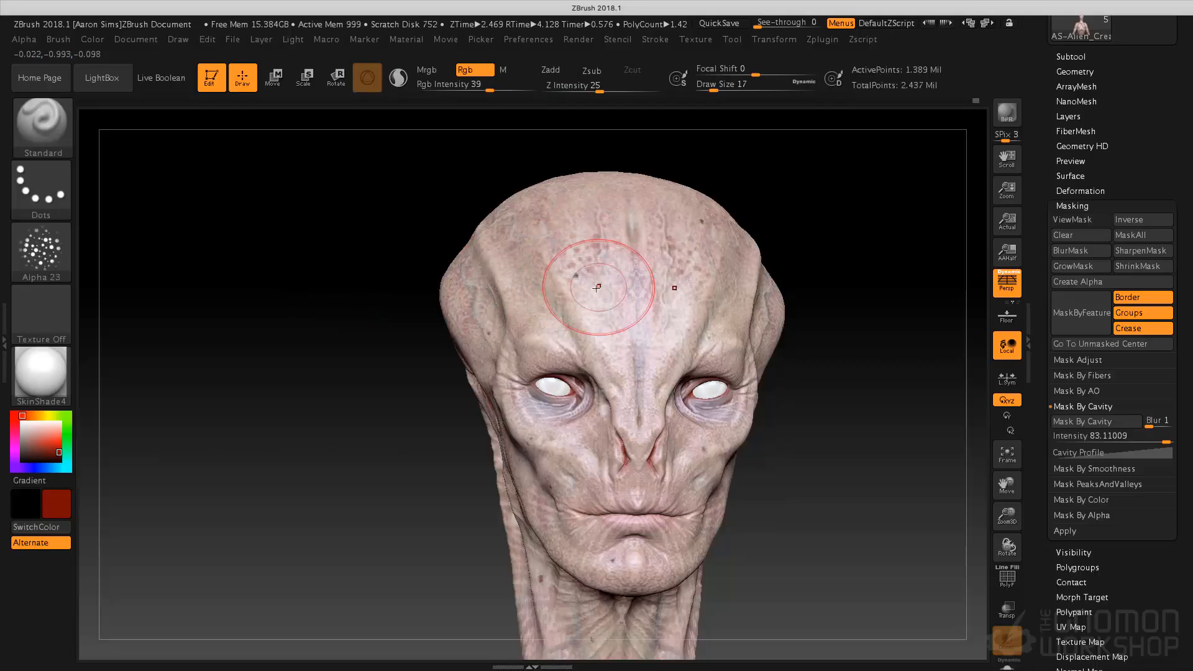
{"action": "left_click_drag", "start_coordinate": [624, 286], "coordinate": [629, 293]}
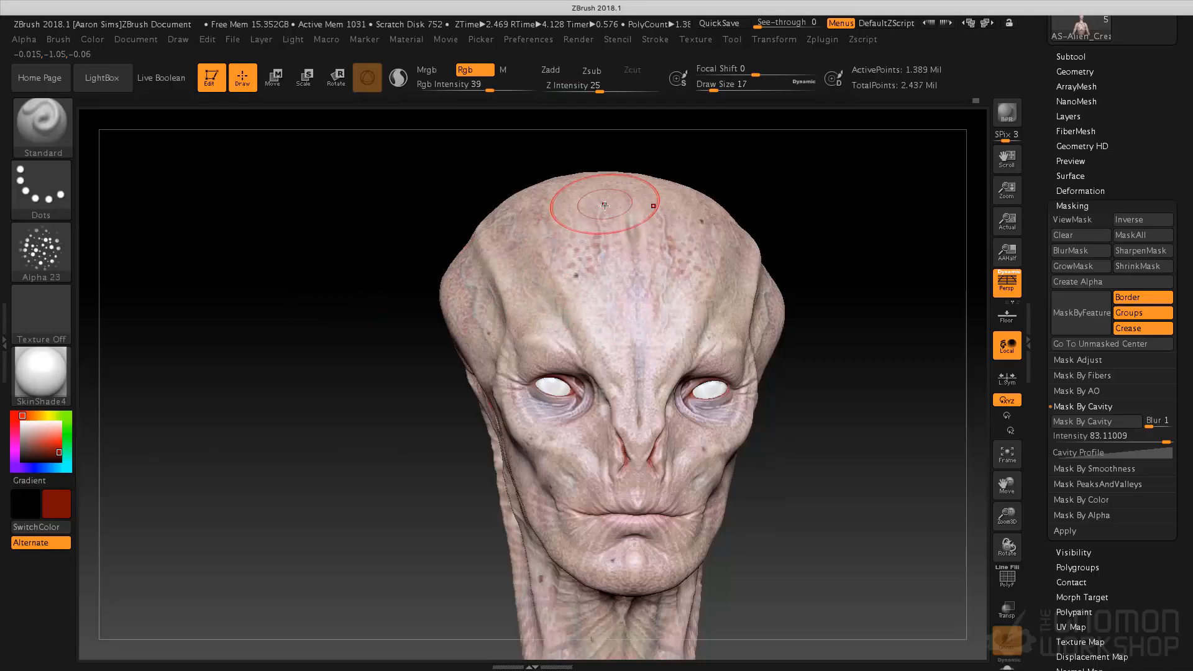
Step: Extend the dark red speckles across the crown and down the sides of the skull
{"action": "left_click_drag", "start_coordinate": [379, 302], "coordinate": [595, 230]}
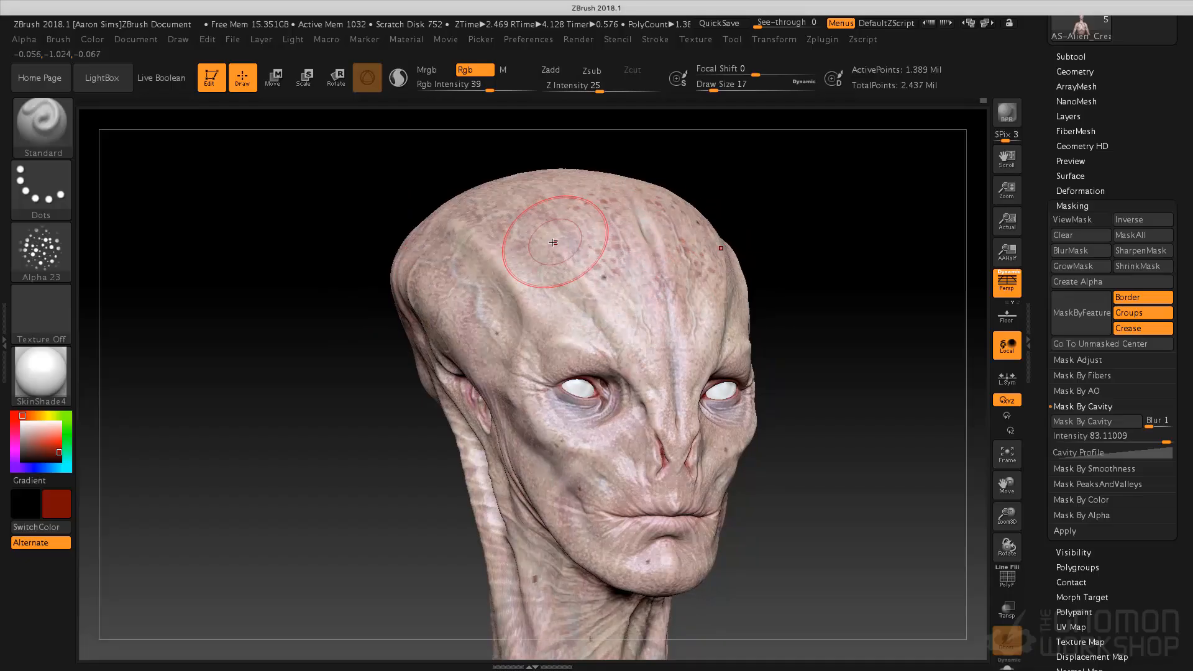
{"action": "left_click_drag", "start_coordinate": [784, 229], "coordinate": [756, 235]}
{"action": "left_click_drag", "start_coordinate": [730, 575], "coordinate": [721, 348], "text": "alt"}
{"action": "left_click_drag", "start_coordinate": [756, 287], "coordinate": [814, 279]}
{"action": "left_click_drag", "start_coordinate": [731, 202], "coordinate": [686, 226]}
{"action": "mouse_move", "coordinate": [558, 191]}
{"action": "left_mouse_down"}
{"action": "mouse_move", "coordinate": [509, 185]}
{"action": "mouse_move", "coordinate": [581, 217]}
{"action": "mouse_move", "coordinate": [494, 248]}
{"action": "left_mouse_up"}
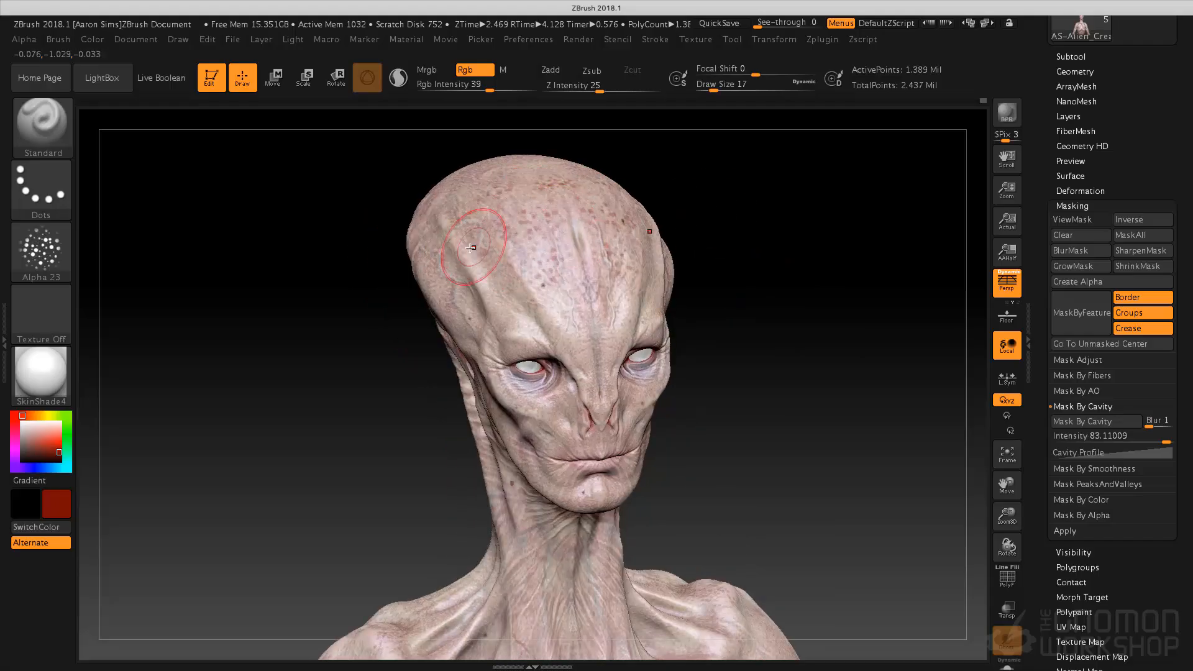
Step: Undo the last speckle stroke and paint dark red speckles along the collarbones and upper chest
{"action": "mouse_move", "coordinate": [731, 268]}
{"action": "left_mouse_down"}
{"action": "mouse_move", "coordinate": [780, 252]}
{"action": "mouse_move", "coordinate": [733, 232]}
{"action": "mouse_move", "coordinate": [722, 283]}
{"action": "mouse_move", "coordinate": [685, 320]}
{"action": "mouse_move", "coordinate": [680, 286]}
{"action": "left_mouse_up"}
{"action": "mouse_move", "coordinate": [491, 127]}
{"action": "left_mouse_down"}
{"action": "mouse_move", "coordinate": [512, 180]}
{"action": "mouse_move", "coordinate": [522, 161]}
{"action": "left_mouse_up"}
{"action": "left_click_drag", "start_coordinate": [641, 277], "coordinate": [663, 310]}
{"action": "key", "text": "ctrl+z"}
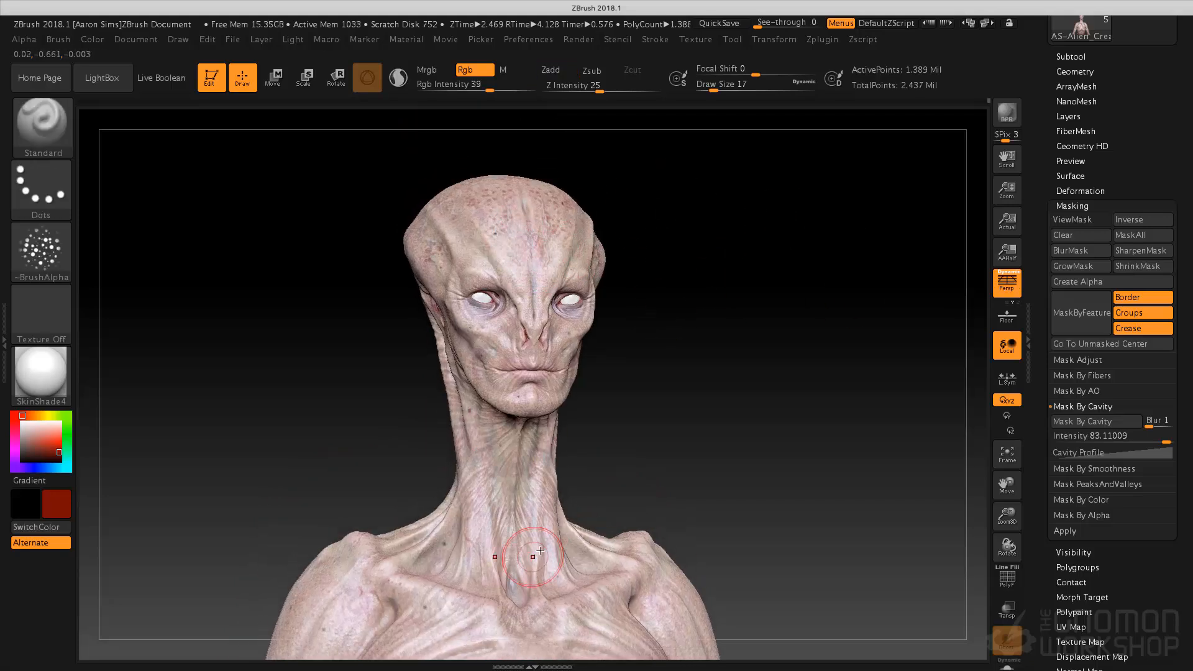
{"action": "left_click_drag", "start_coordinate": [612, 491], "coordinate": [609, 442], "text": "alt"}
{"action": "left_click_drag", "start_coordinate": [437, 559], "coordinate": [502, 609]}
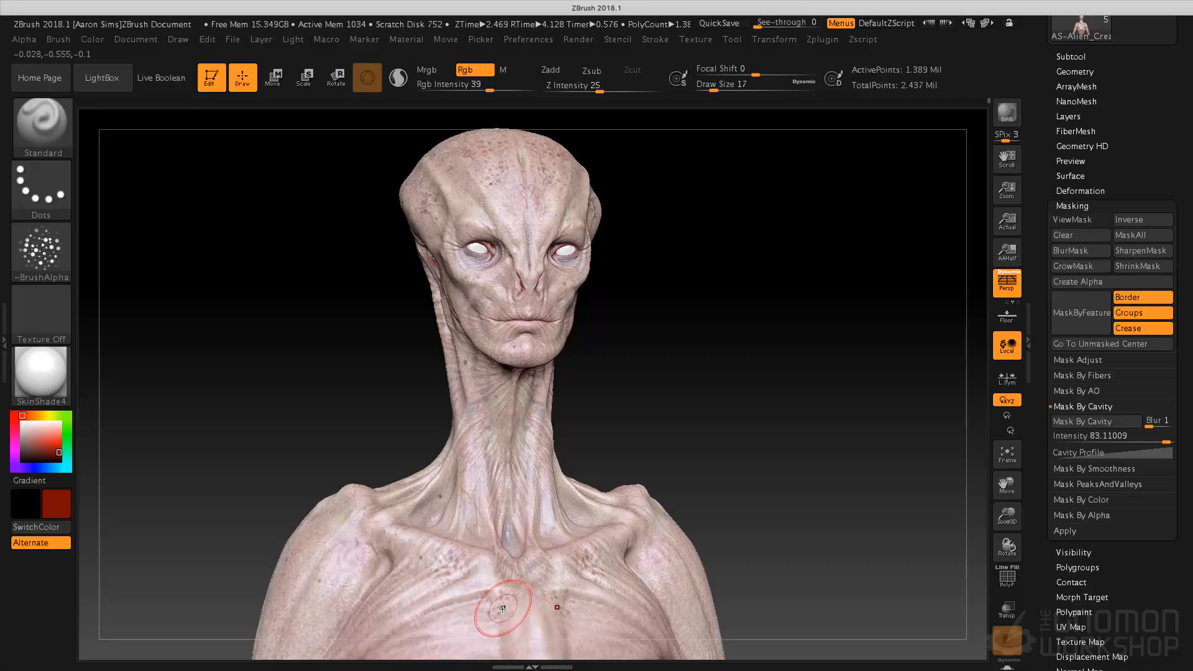
Step: Continue the dark red speckling over the shoulders and the front of the neck
{"action": "left_click_drag", "start_coordinate": [684, 473], "coordinate": [785, 463]}
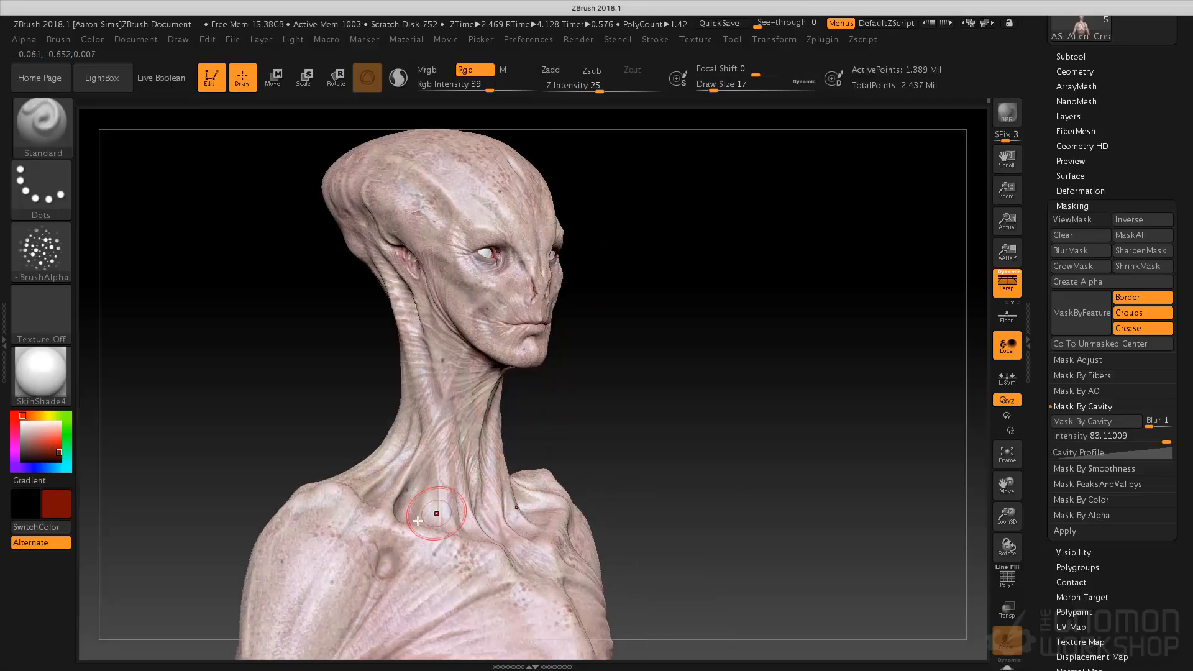
{"action": "mouse_move", "coordinate": [647, 435]}
{"action": "left_mouse_down"}
{"action": "mouse_move", "coordinate": [641, 409]}
{"action": "mouse_move", "coordinate": [652, 408]}
{"action": "left_mouse_up"}
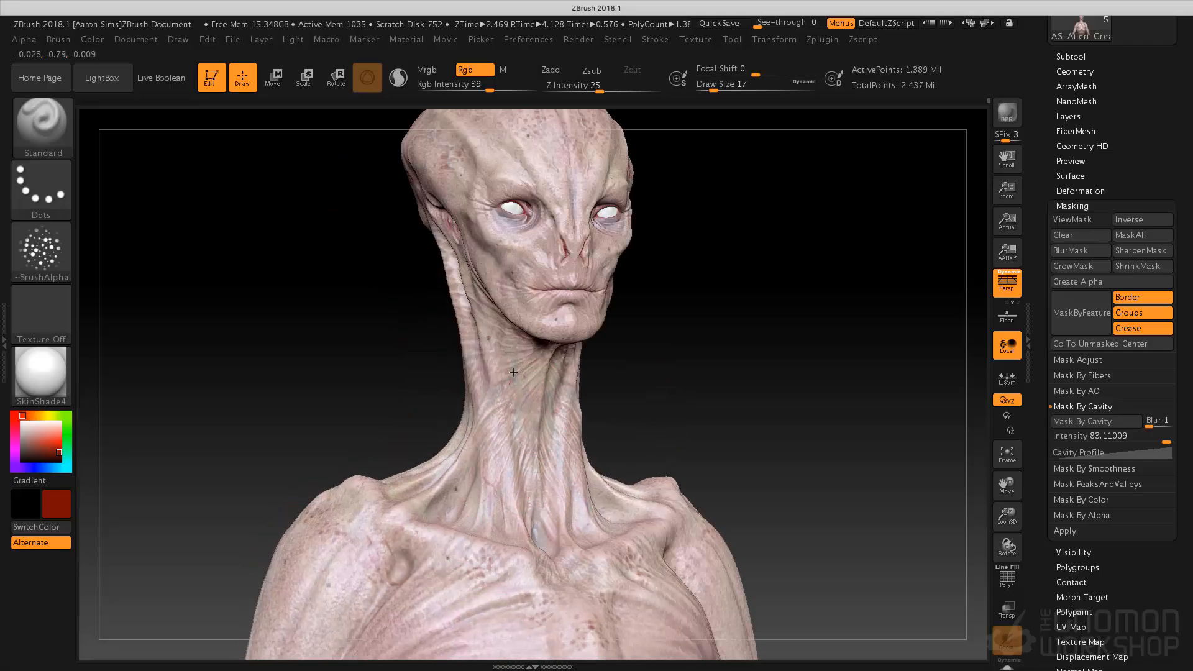
{"action": "left_click_drag", "start_coordinate": [684, 332], "coordinate": [703, 466], "text": "alt"}
{"action": "mouse_move", "coordinate": [669, 259]}
{"action": "left_mouse_down"}
{"action": "mouse_move", "coordinate": [687, 251]}
{"action": "mouse_move", "coordinate": [726, 312]}
{"action": "left_mouse_up"}
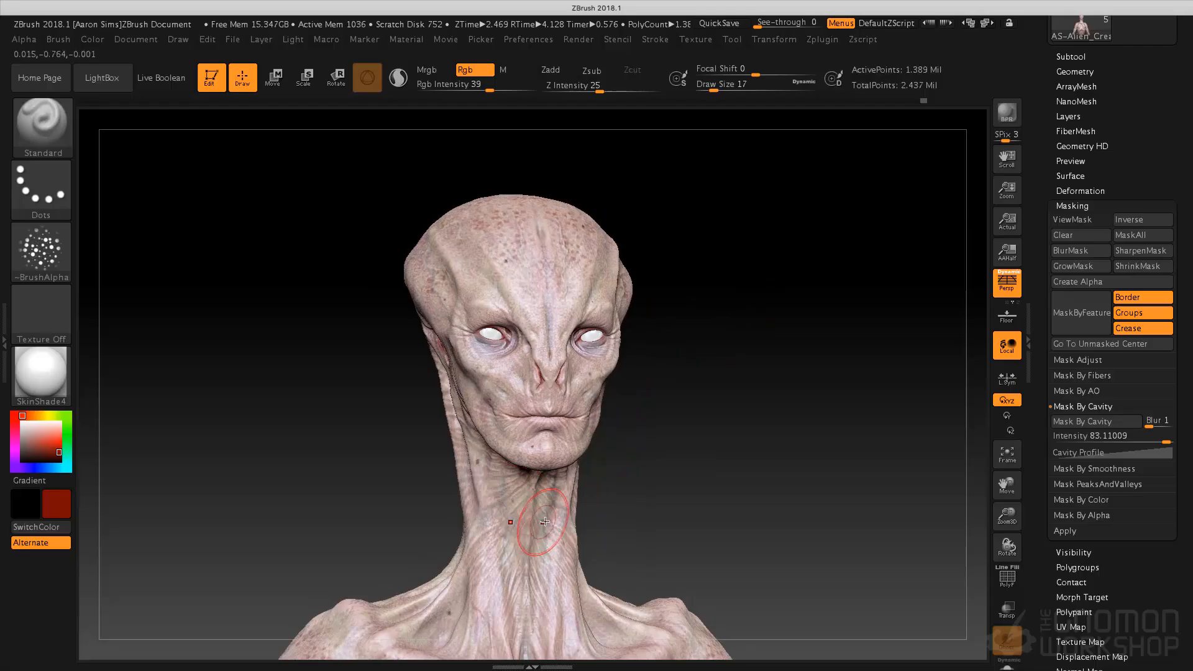
{"action": "left_click_drag", "start_coordinate": [819, 275], "coordinate": [831, 275]}
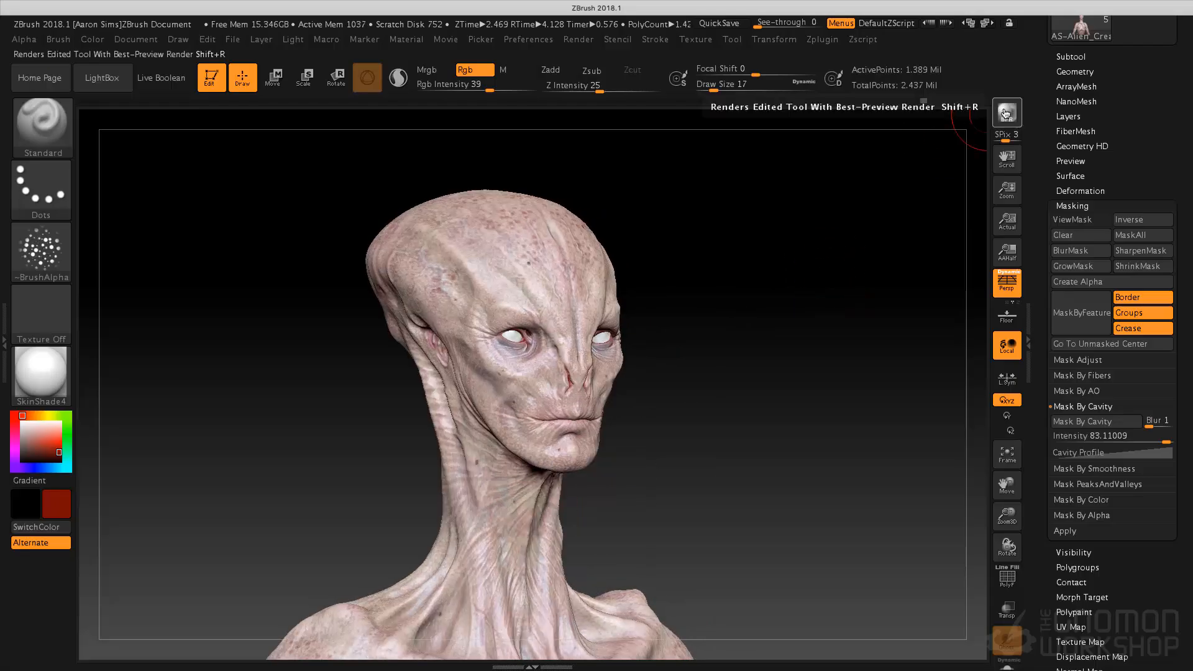